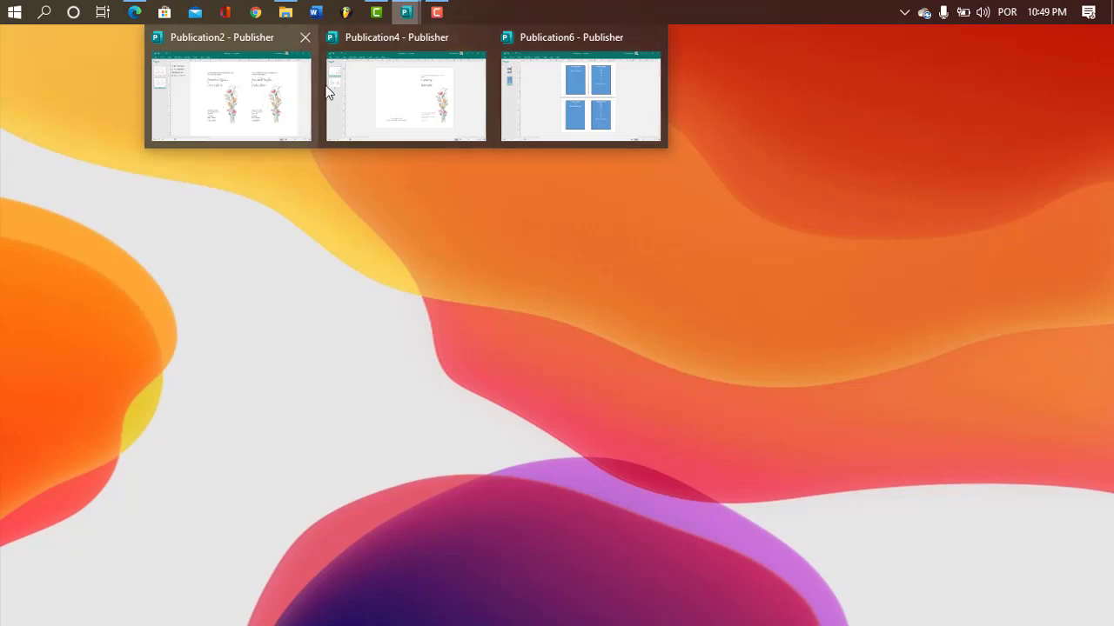
Open a new Publisher 2016 window and maximize it.
right_click(404, 12)
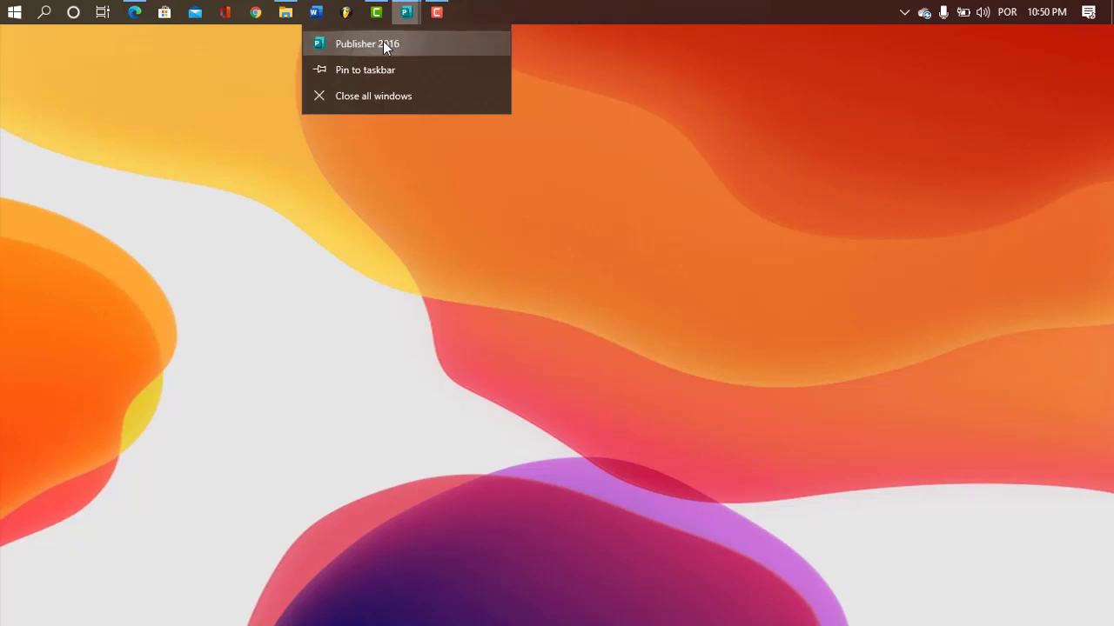
left_click(383, 43)
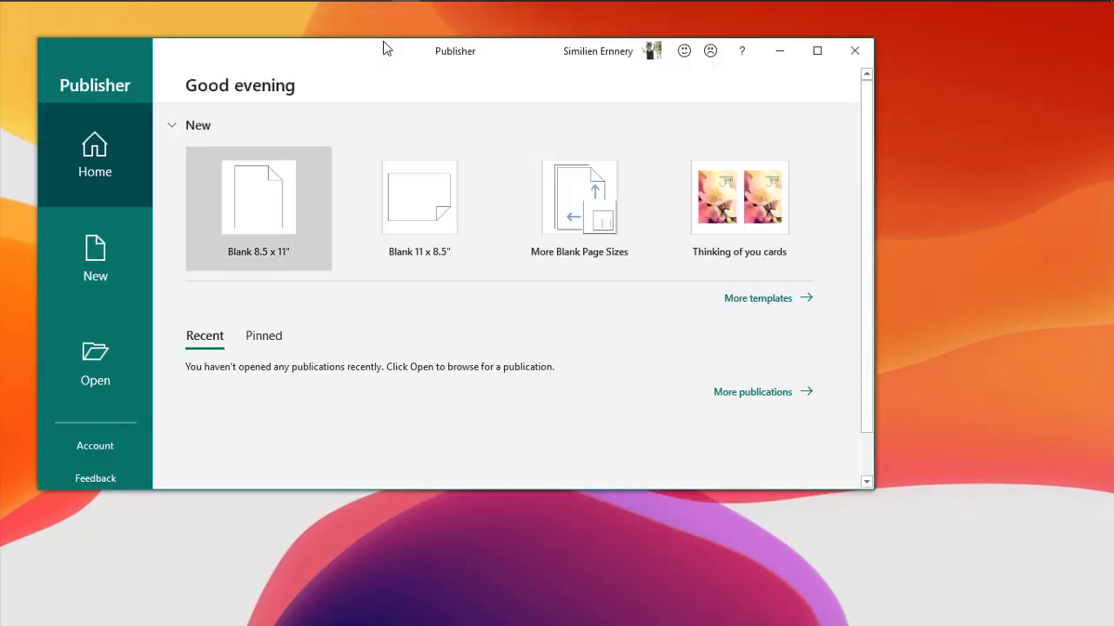
left_click(821, 52)
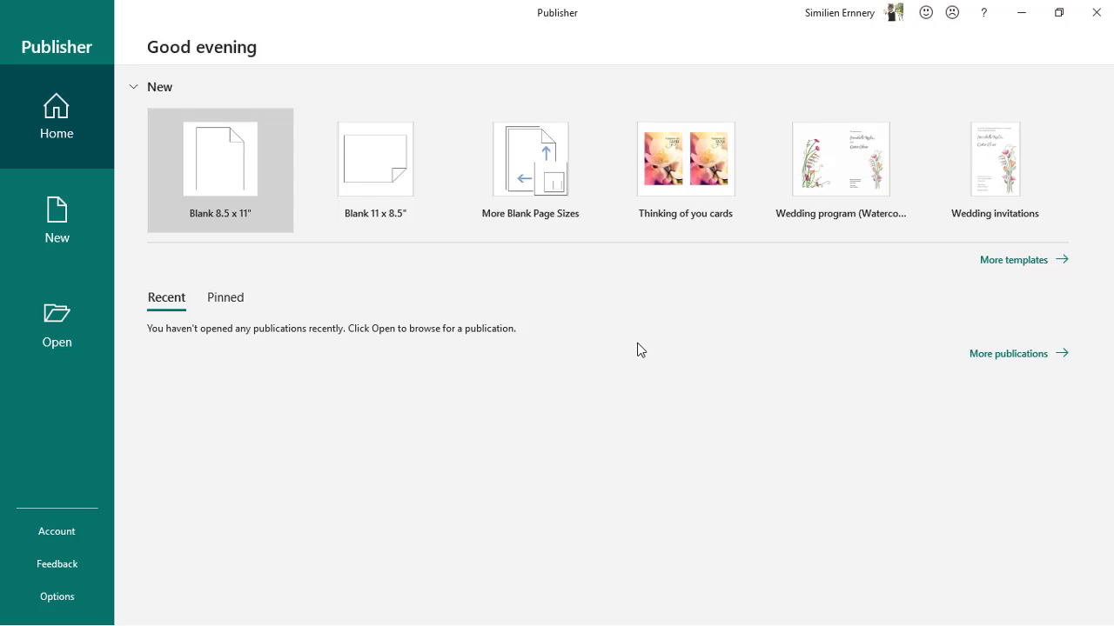
Browse the full list of template categories for new publications, from Advertisements through With Compliments Cards.
left_click(1010, 261)
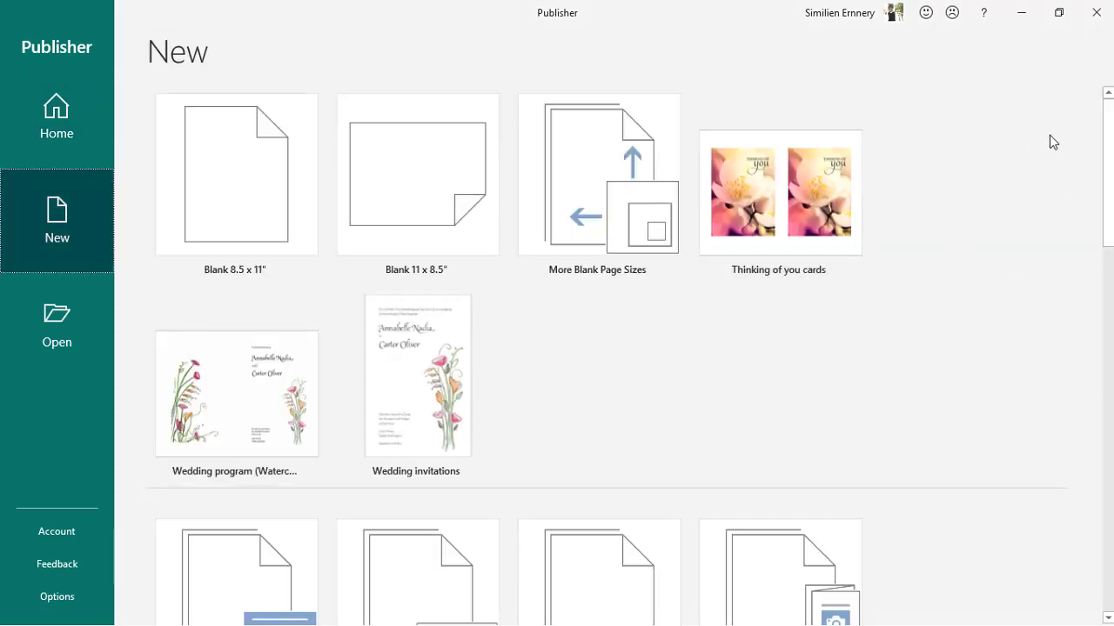
scroll(1107, 126, "down", 4)
scroll(508, 355, "down", 3)
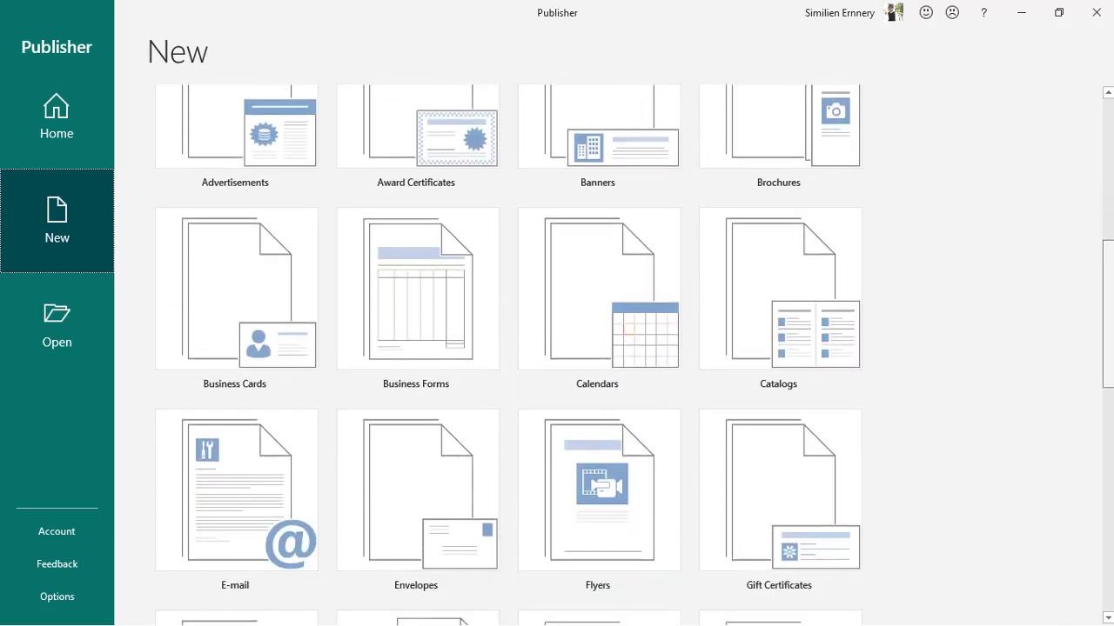
scroll(1111, 392, "down", 10)
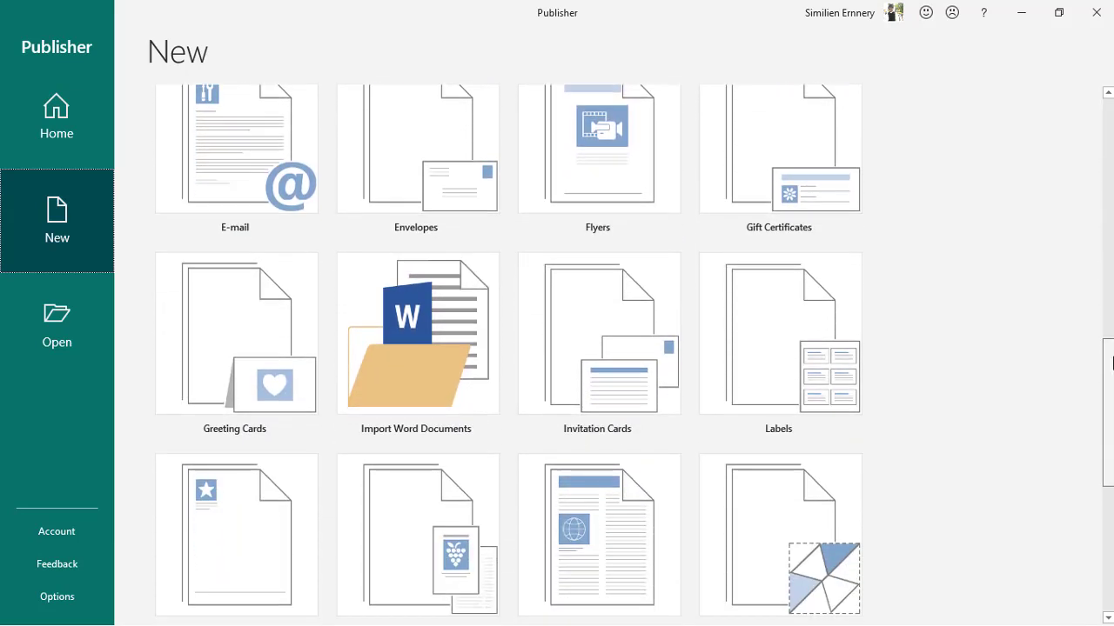
left_click_drag(1111, 392, 1109, 506)
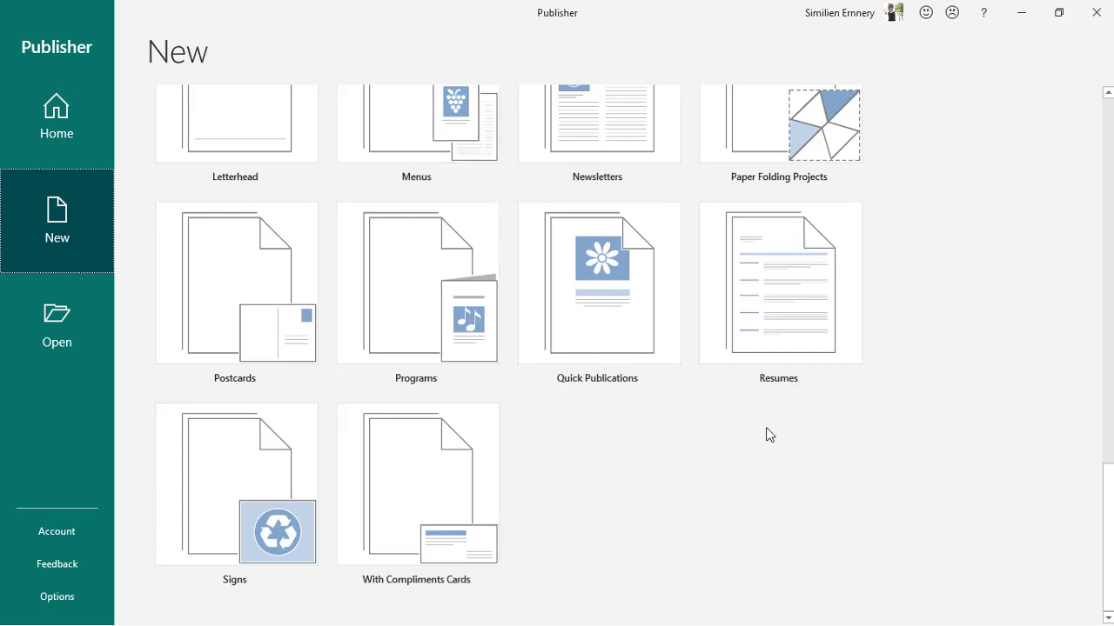
left_click_drag(1109, 499, 1111, 353)
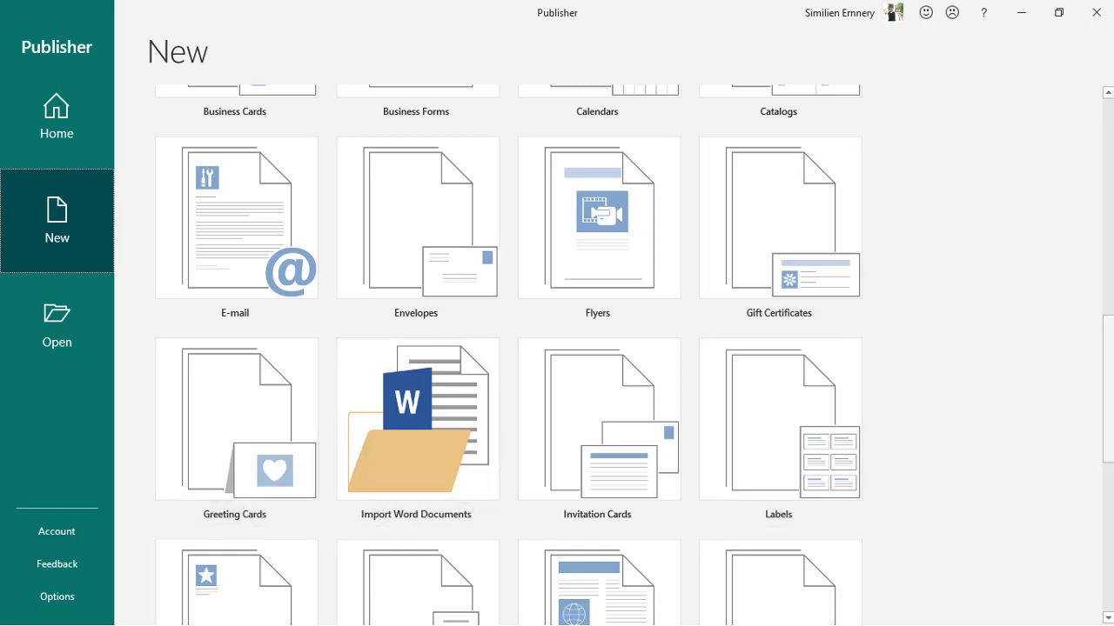
left_click_drag(1110, 420, 1107, 372)
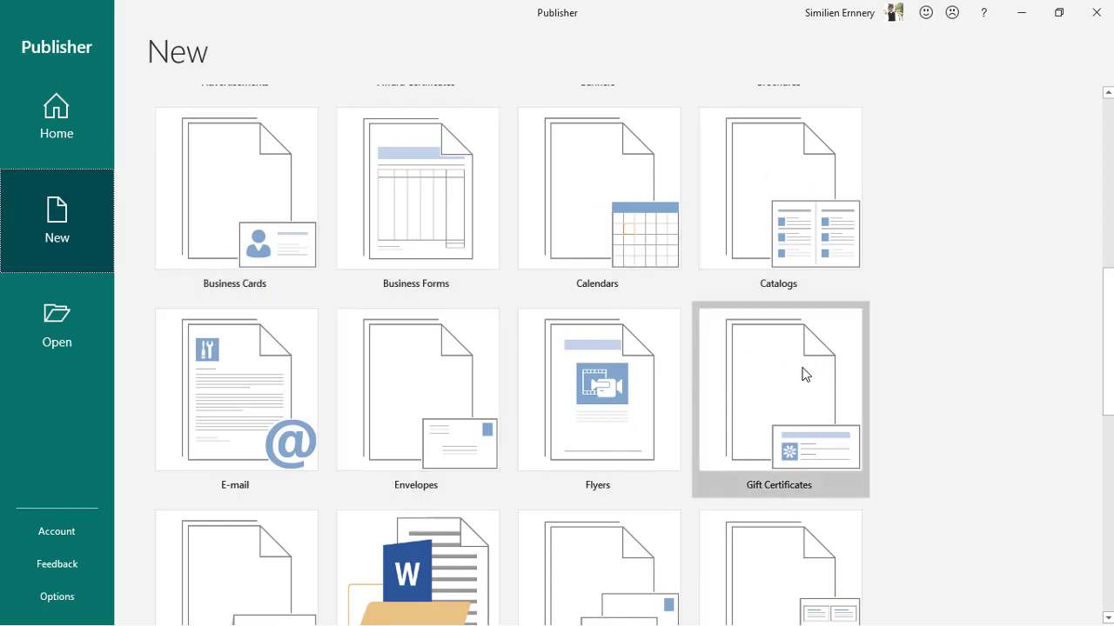
View the built-in Gift Certificates templates and return to the list of template categories.
left_click(755, 417)
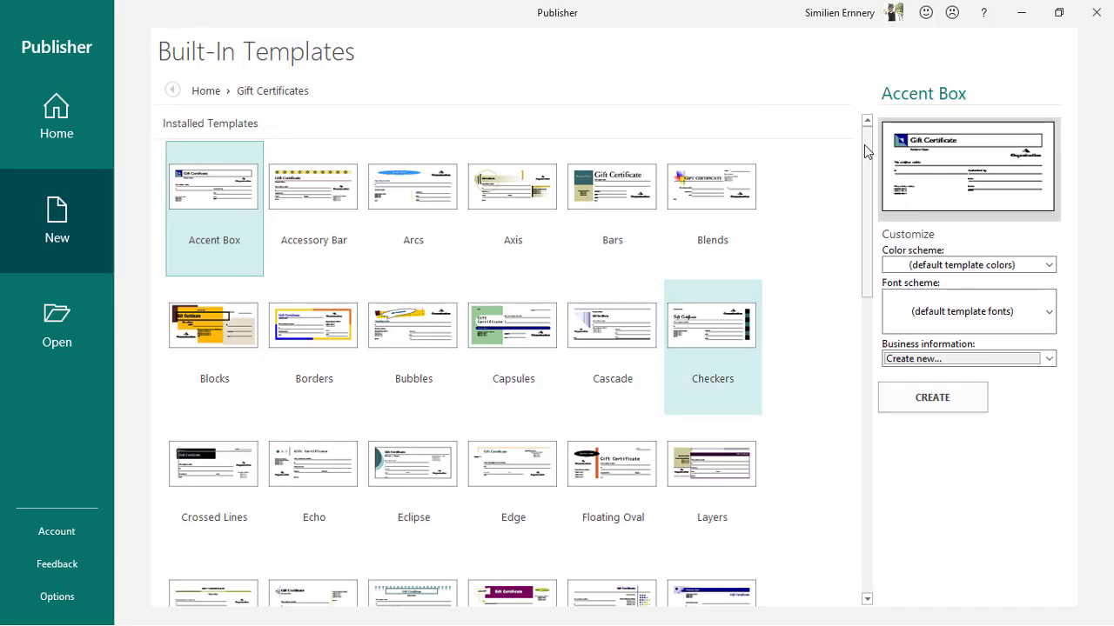
left_click_drag(865, 149, 853, 172)
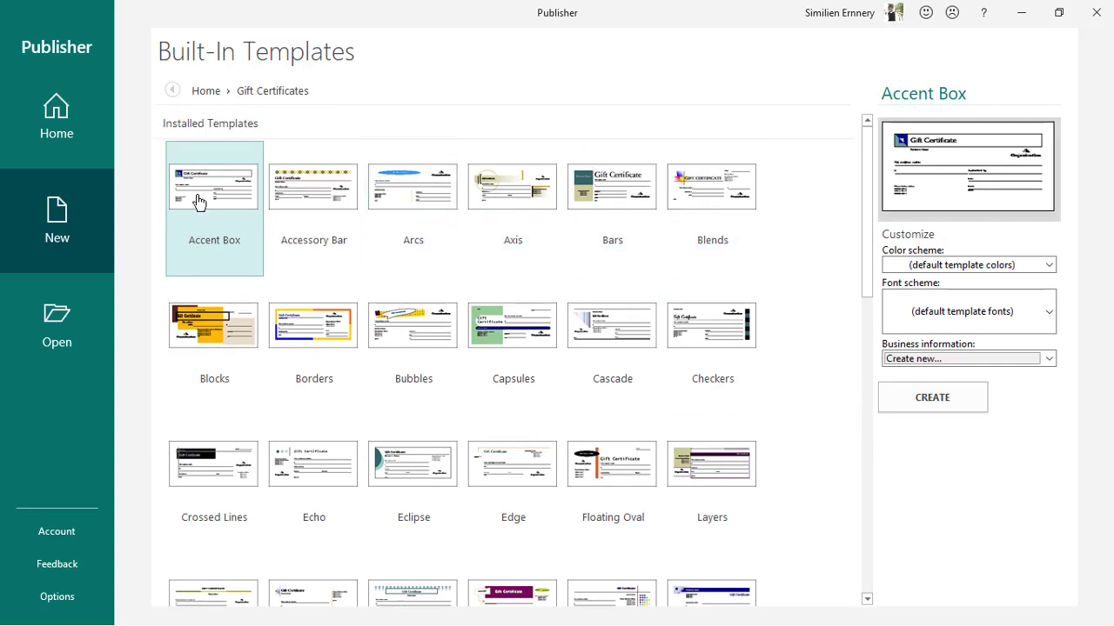
left_click(201, 90)
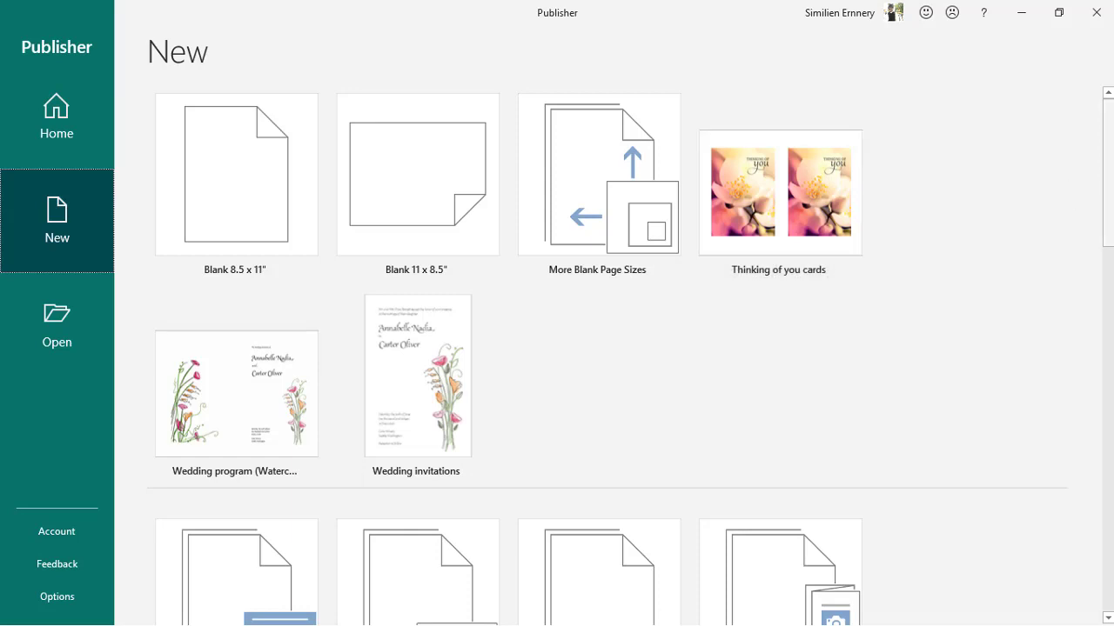
Look through the built-in Catalogs templates and their blank sizes, and return to the list of template categories.
scroll(611, 255, "down", 7)
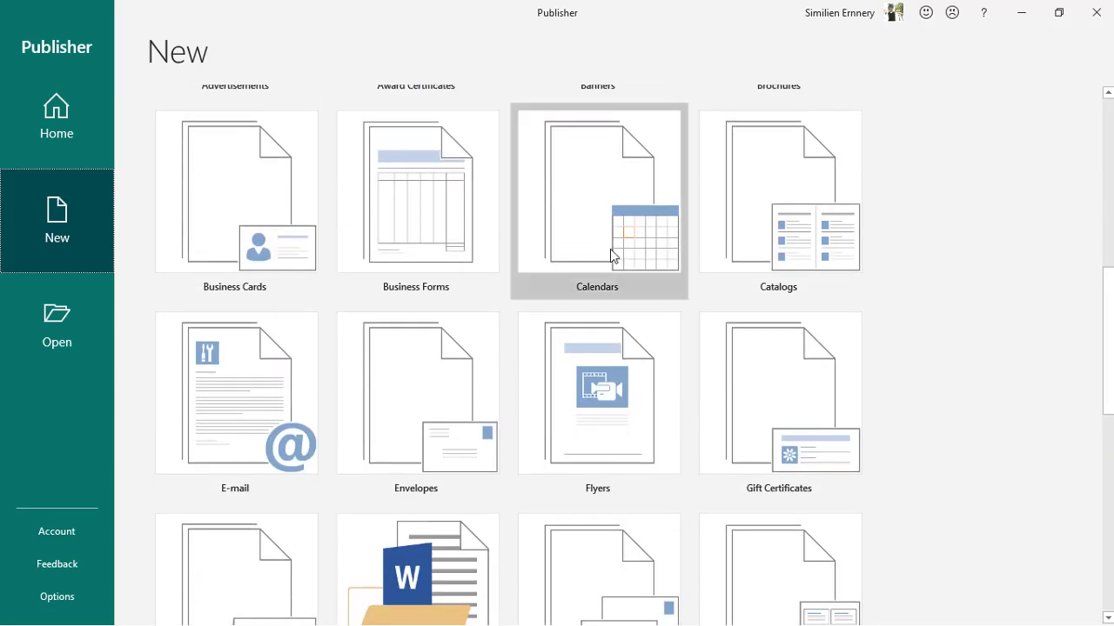
left_click(803, 181)
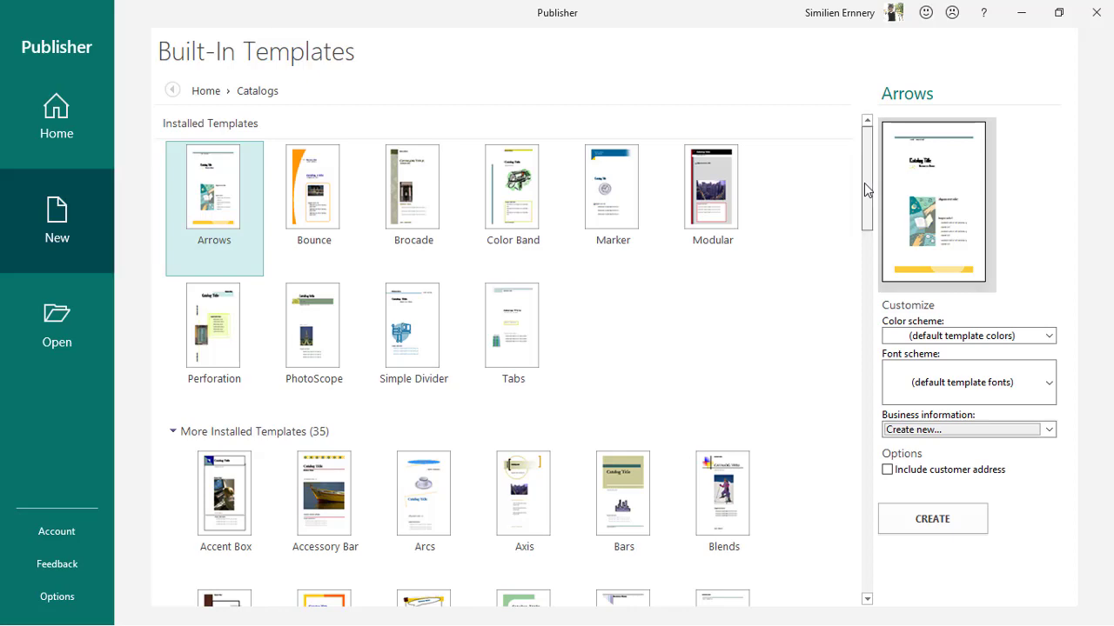
left_click_drag(864, 181, 911, 339)
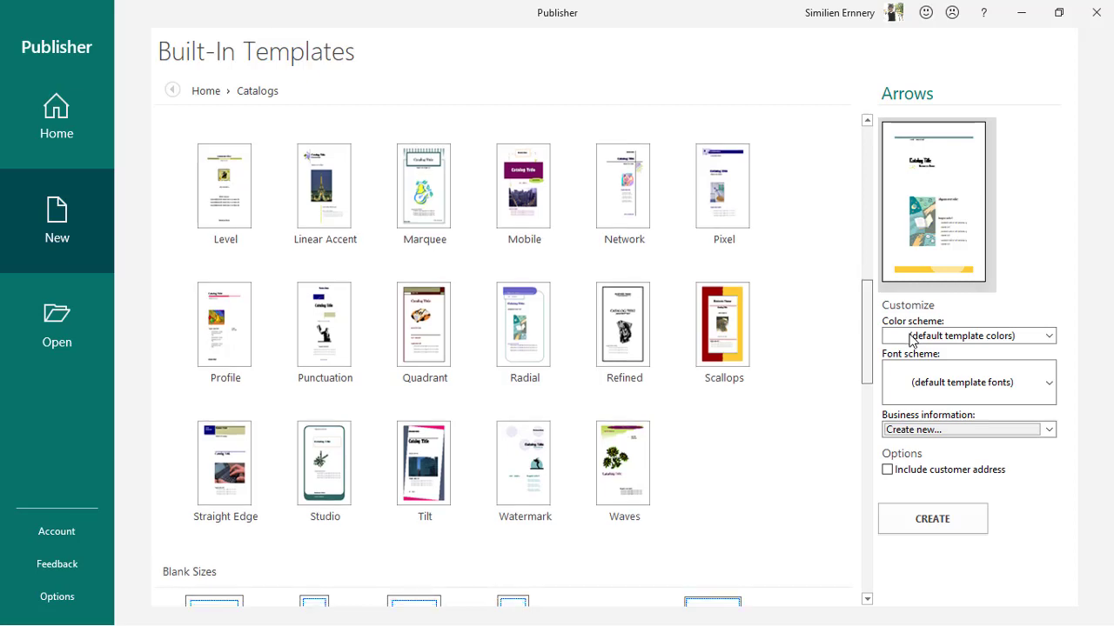
left_click_drag(911, 340, 877, 423)
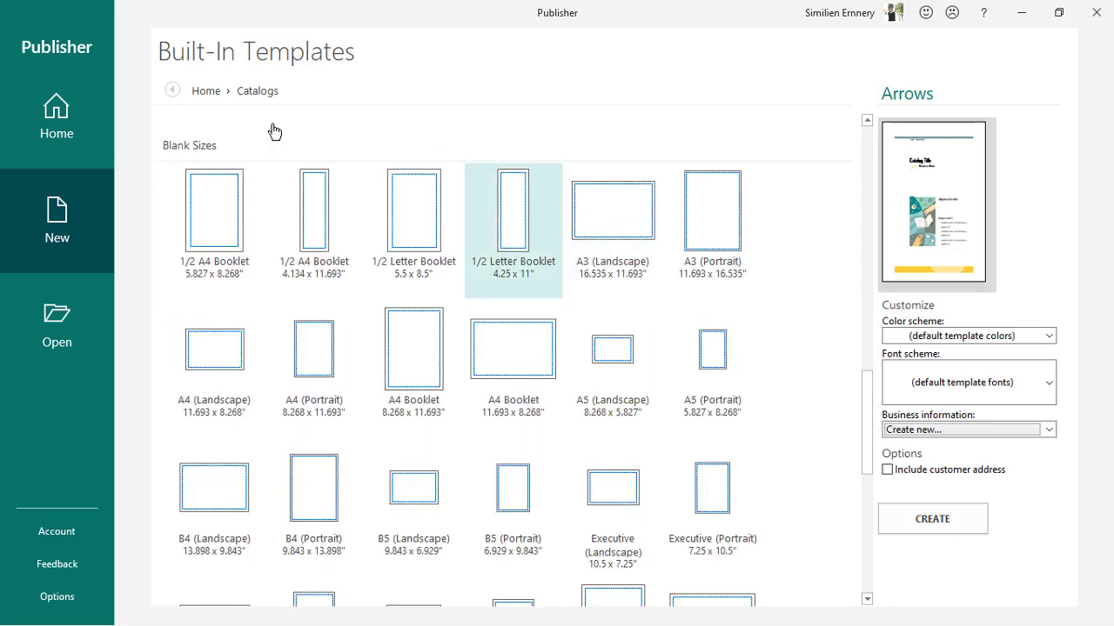
left_click(209, 91)
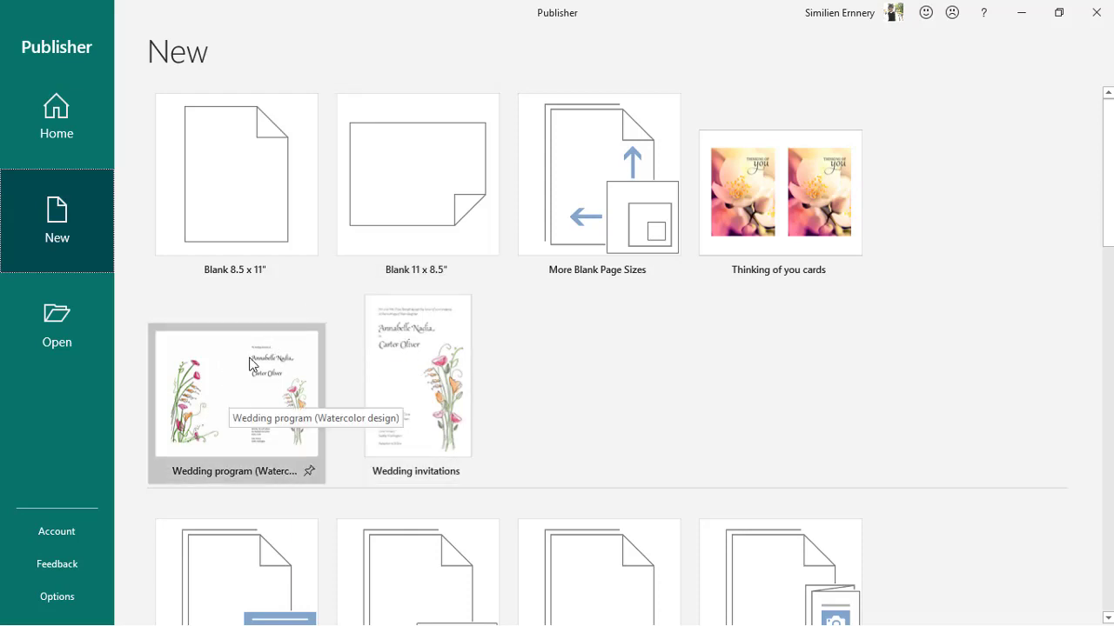
Create a new publication from the Wedding invitations template.
left_click(437, 378)
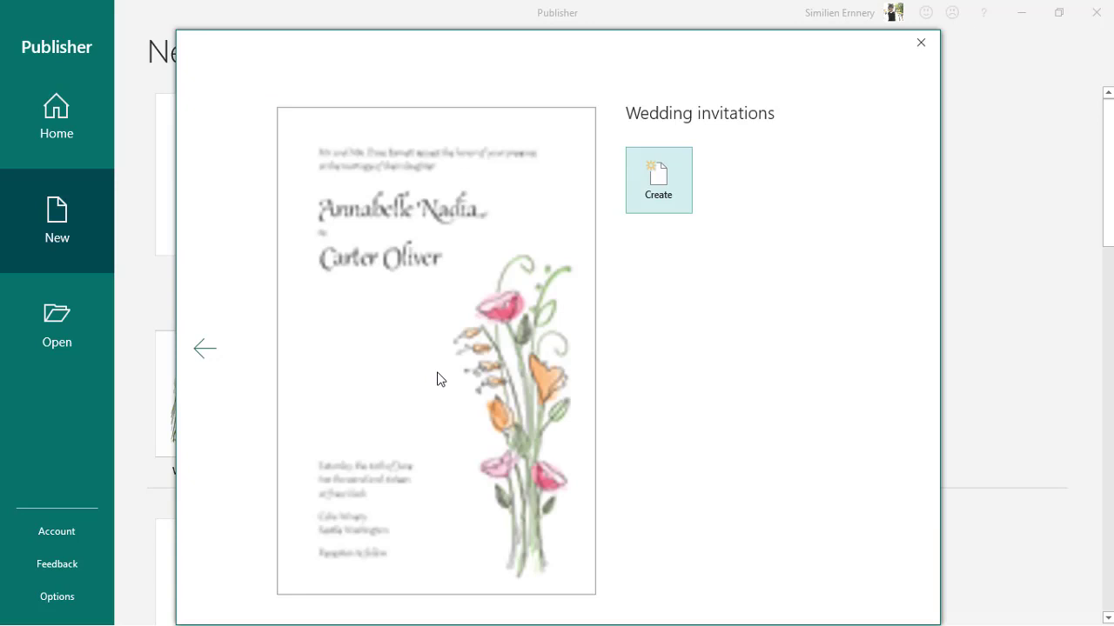
left_click(657, 192)
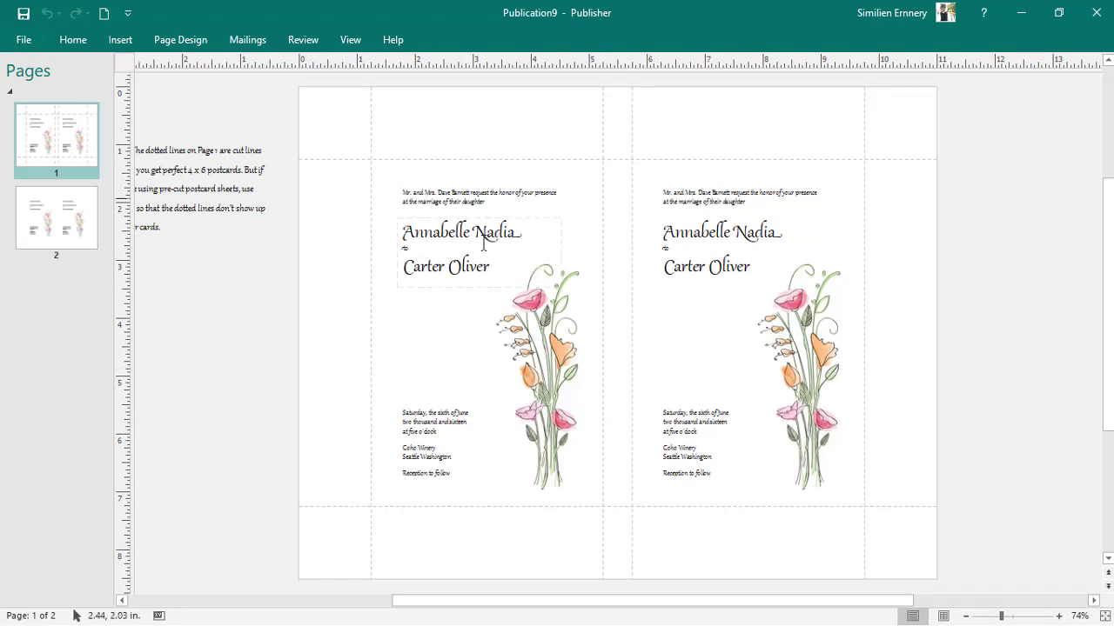
Examine the two invitations on page 1 up close, including their text and flower artwork.
left_click(1011, 620)
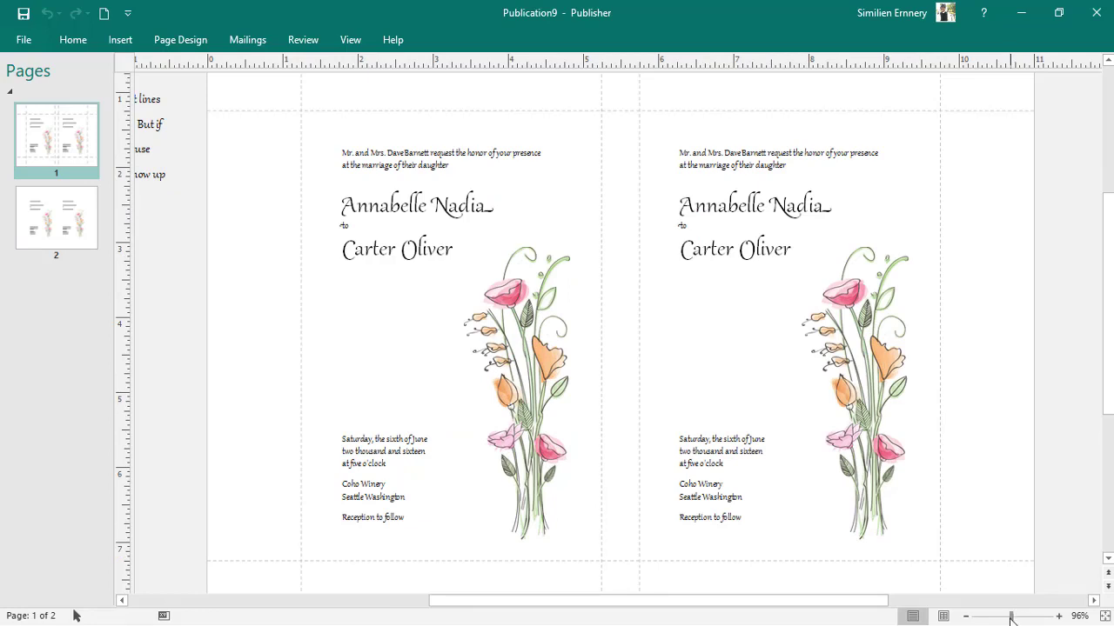
left_click(1018, 618)
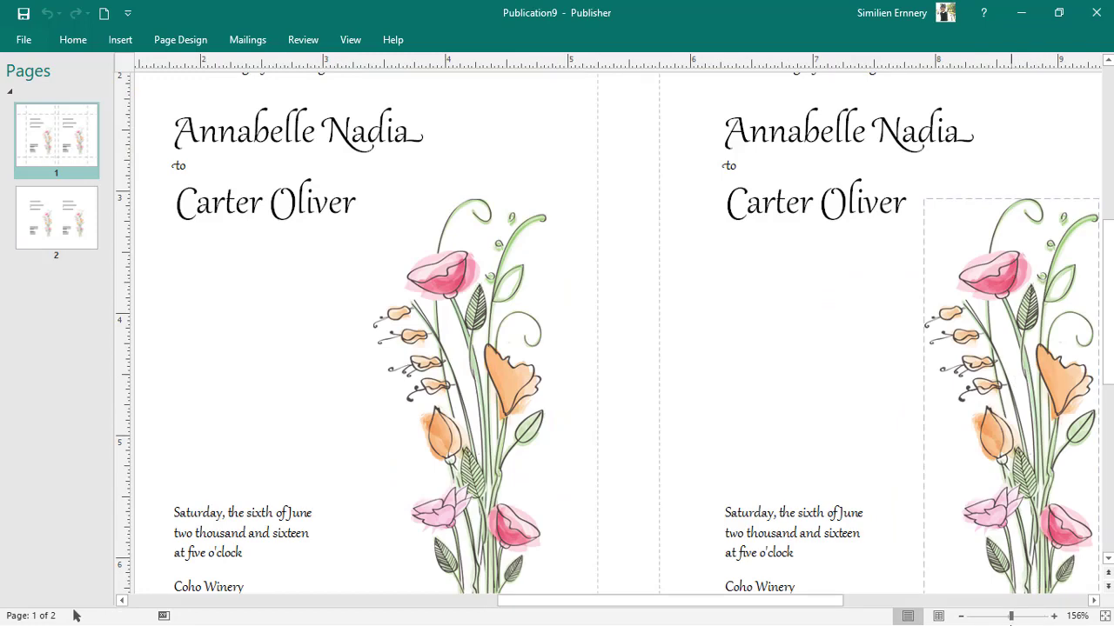
left_click_drag(1012, 620, 1011, 620)
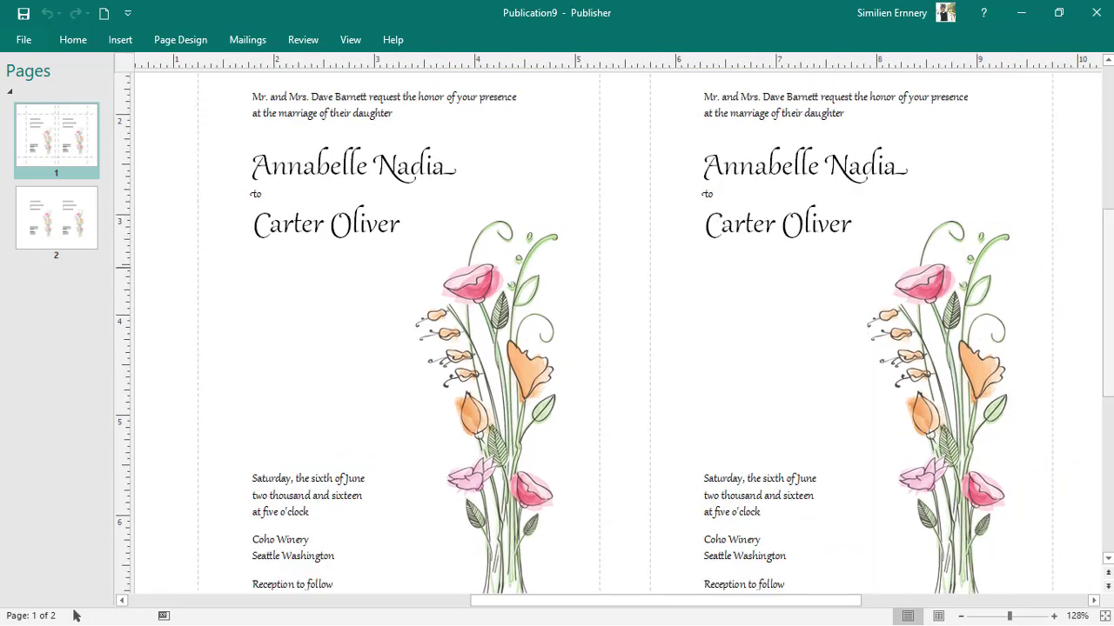
scroll(76, 615, "down", 1)
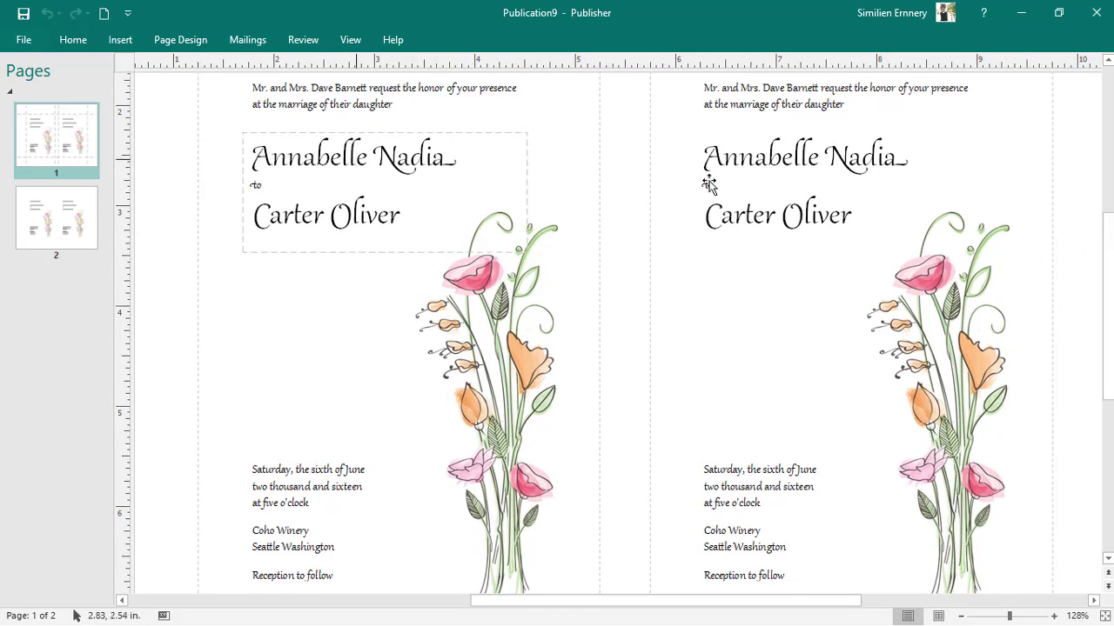
scroll(75, 616, "up", 3)
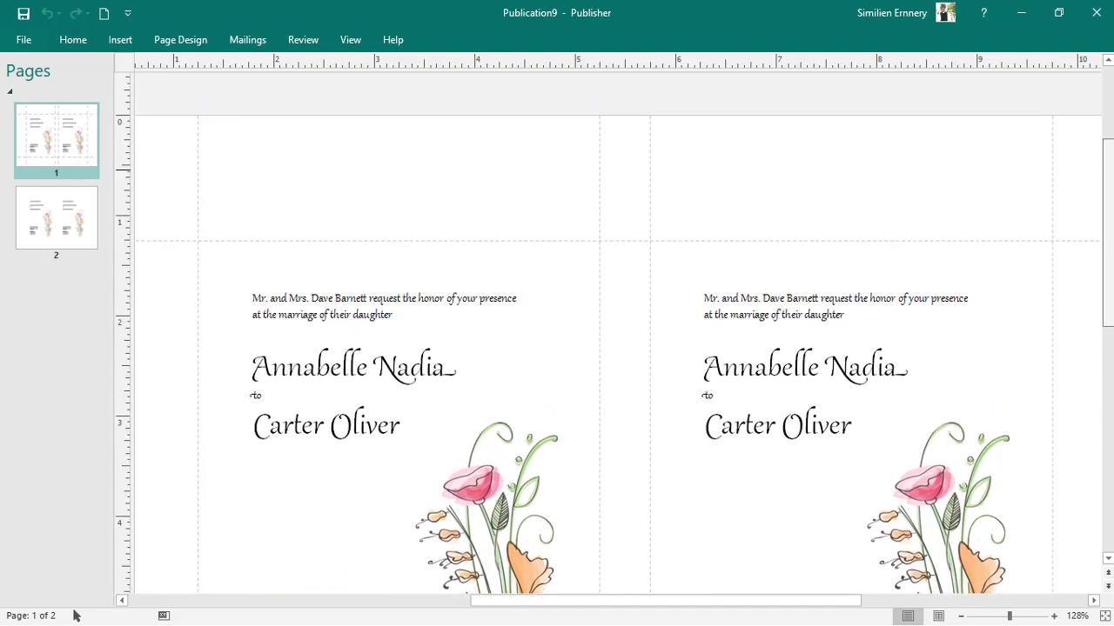
scroll(76, 616, "down", 2)
scroll(76, 616, "down", 2)
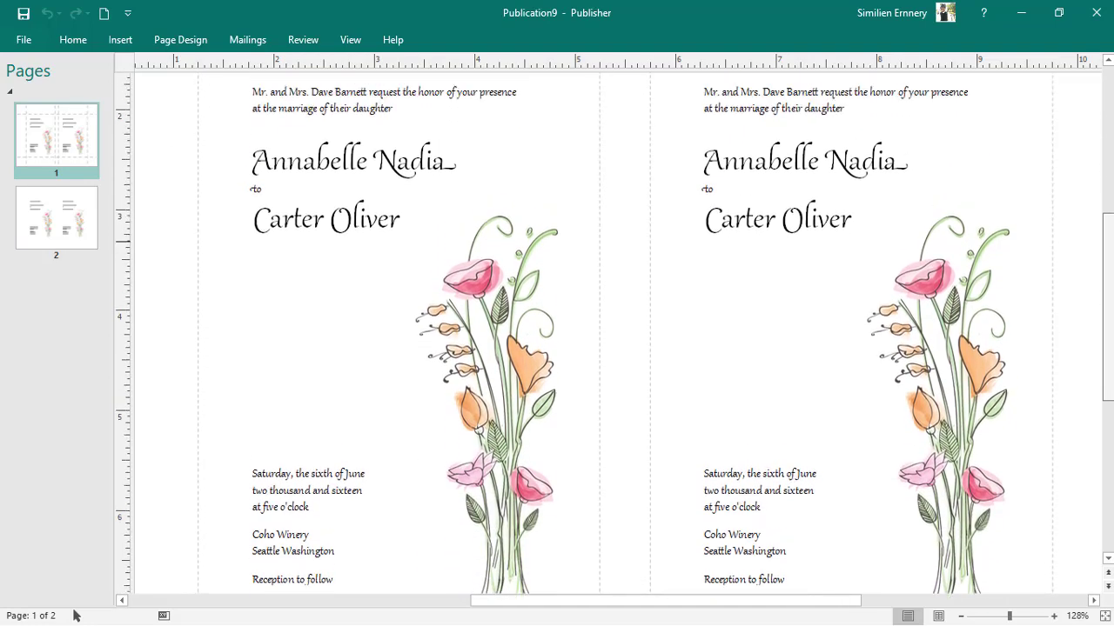
Inspect the editable request line and the couple's names in the first invitation by selecting their text.
left_click(350, 113)
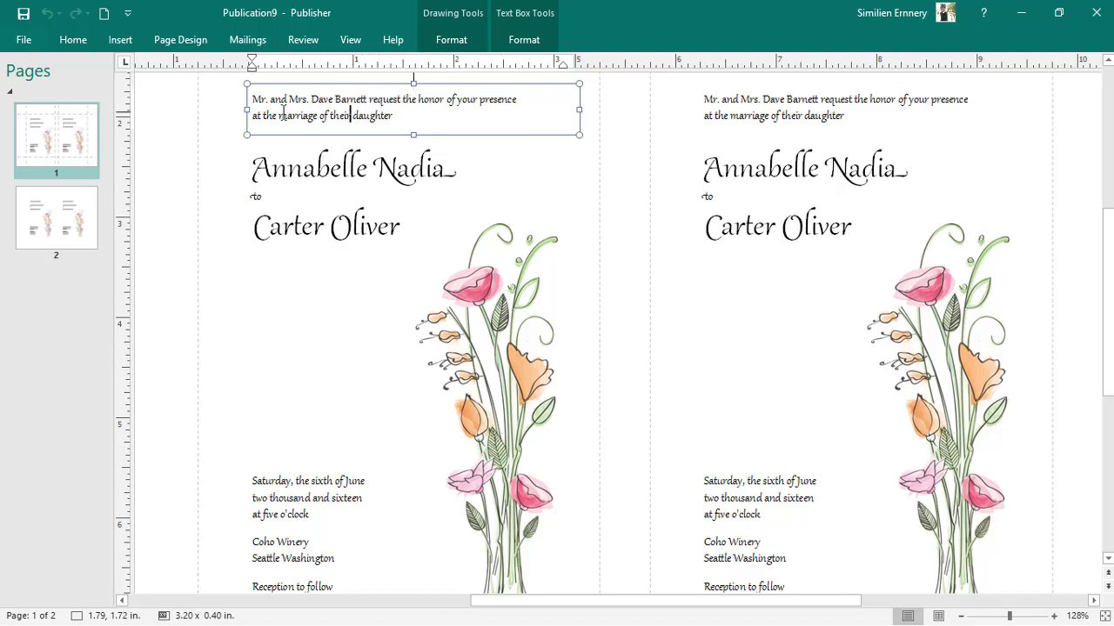
left_click_drag(266, 115, 376, 115)
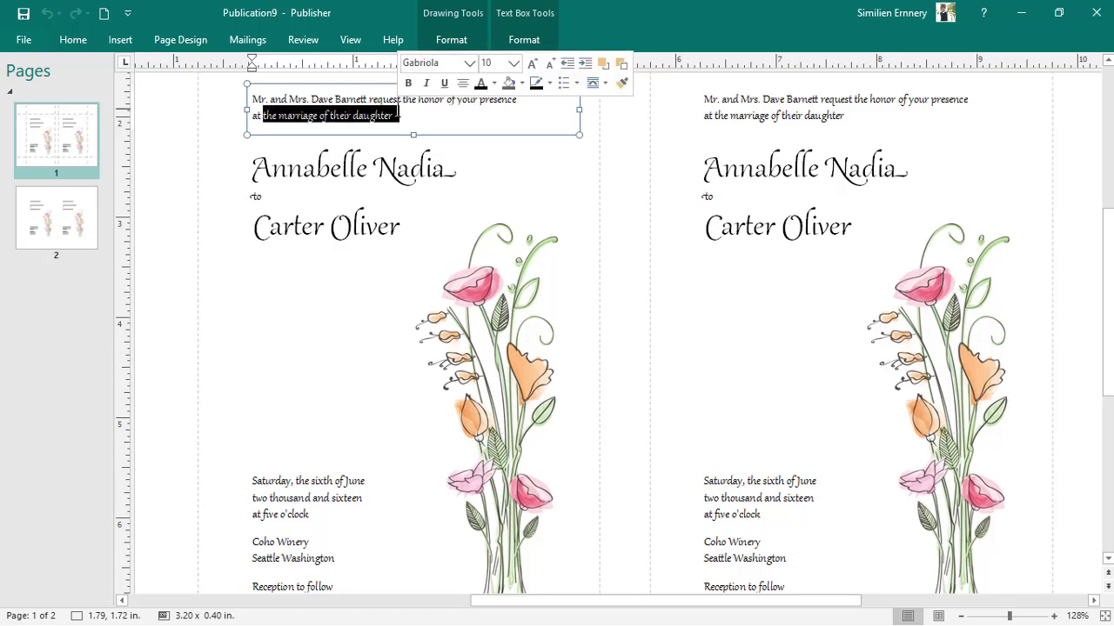
left_click(315, 168)
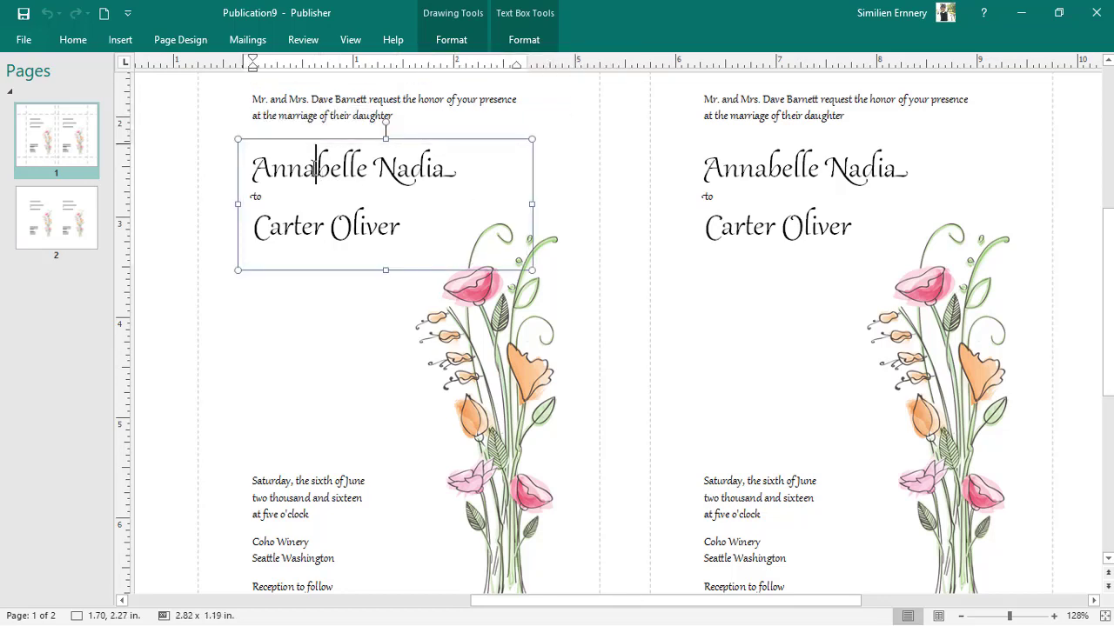
left_click_drag(315, 168, 452, 171)
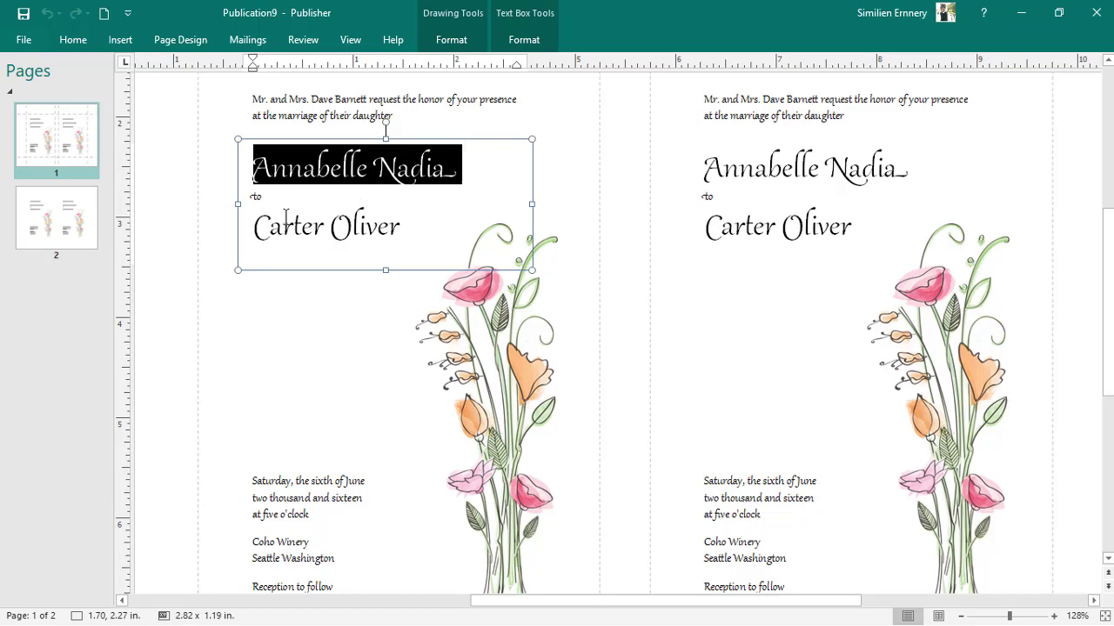
left_click_drag(256, 226, 411, 219)
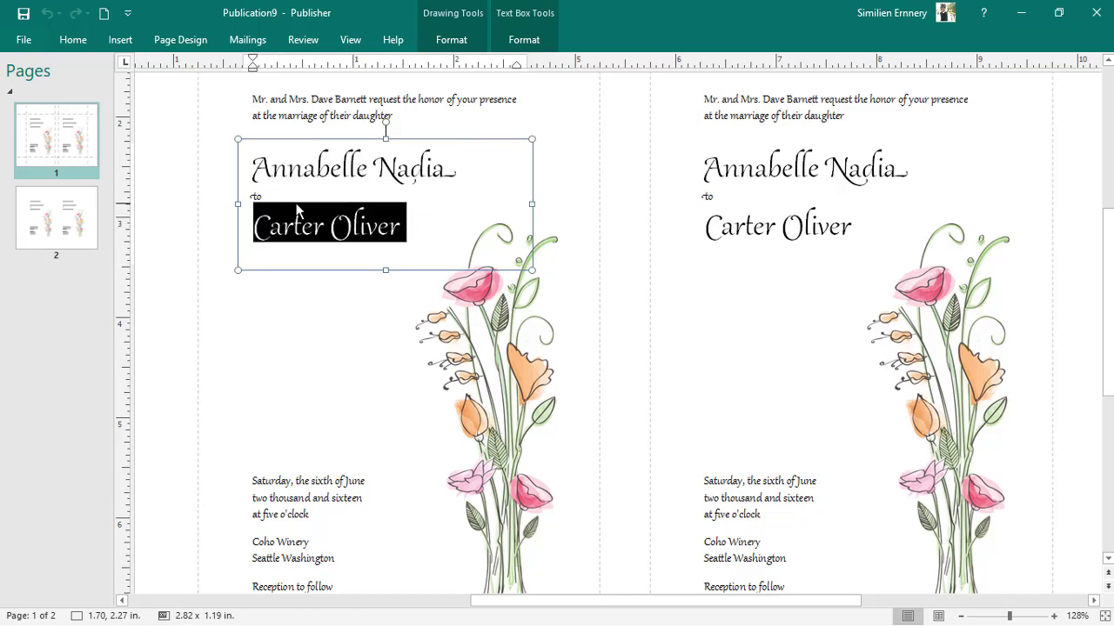
left_click(258, 195)
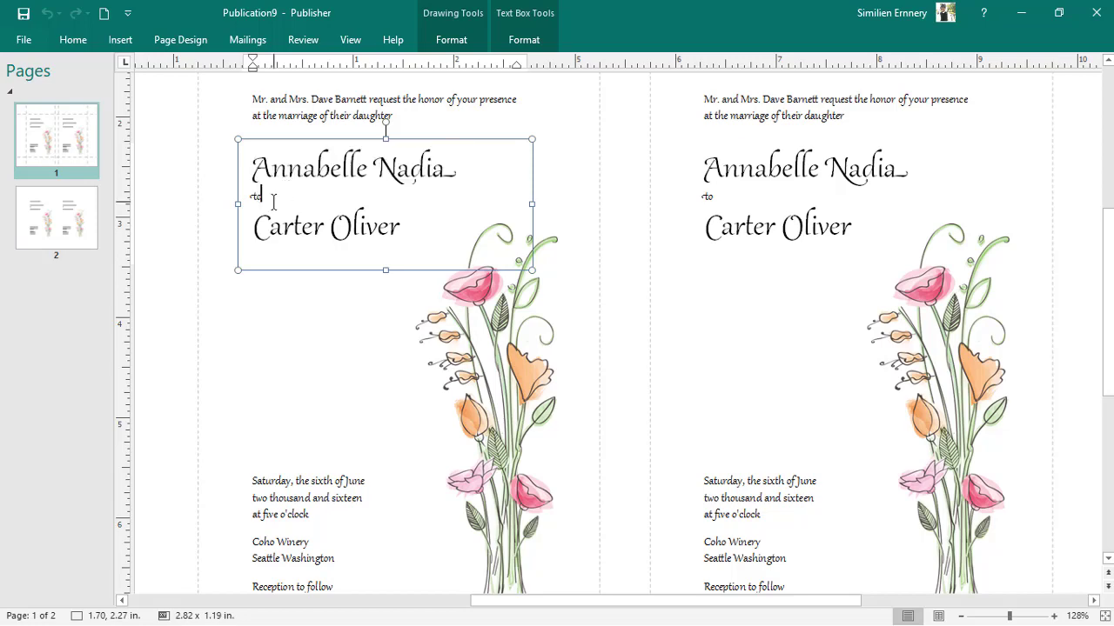
Inspect the editable date, time, venue and reception lines of the first invitation by selecting their text, and the second invitation's matching text box.
left_click(344, 510)
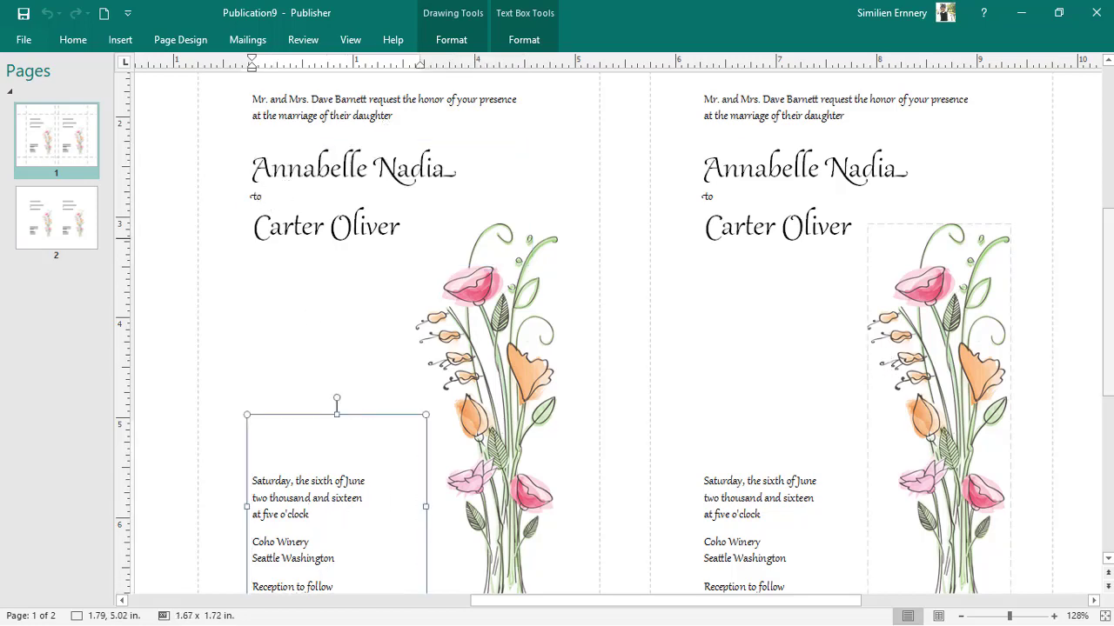
scroll(1109, 304, "down", 3)
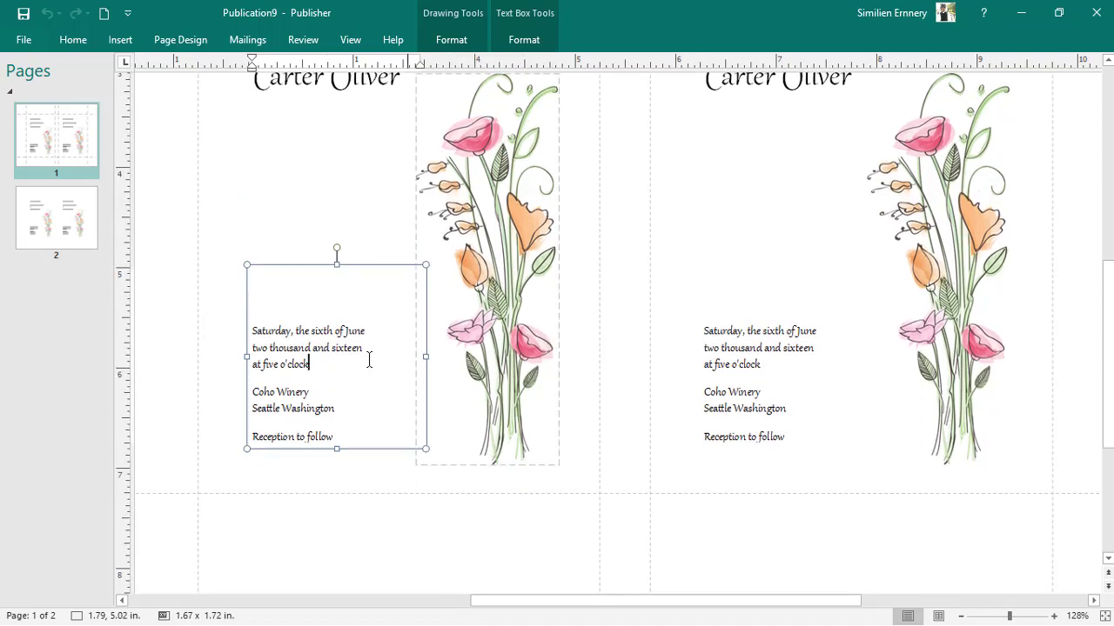
left_click_drag(316, 365, 271, 344)
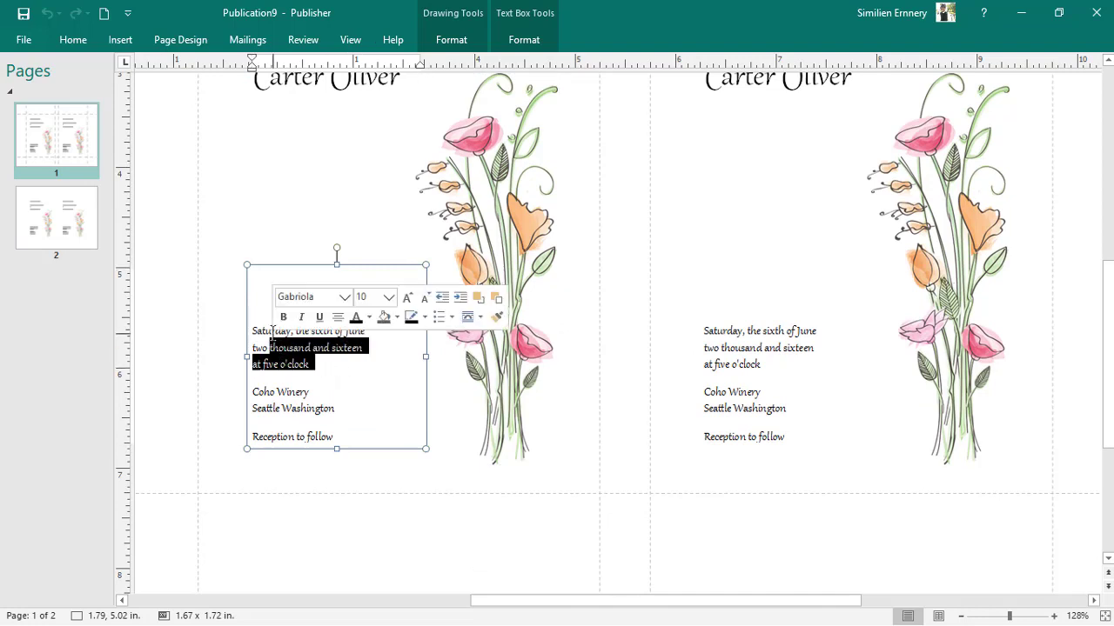
double_click(272, 332)
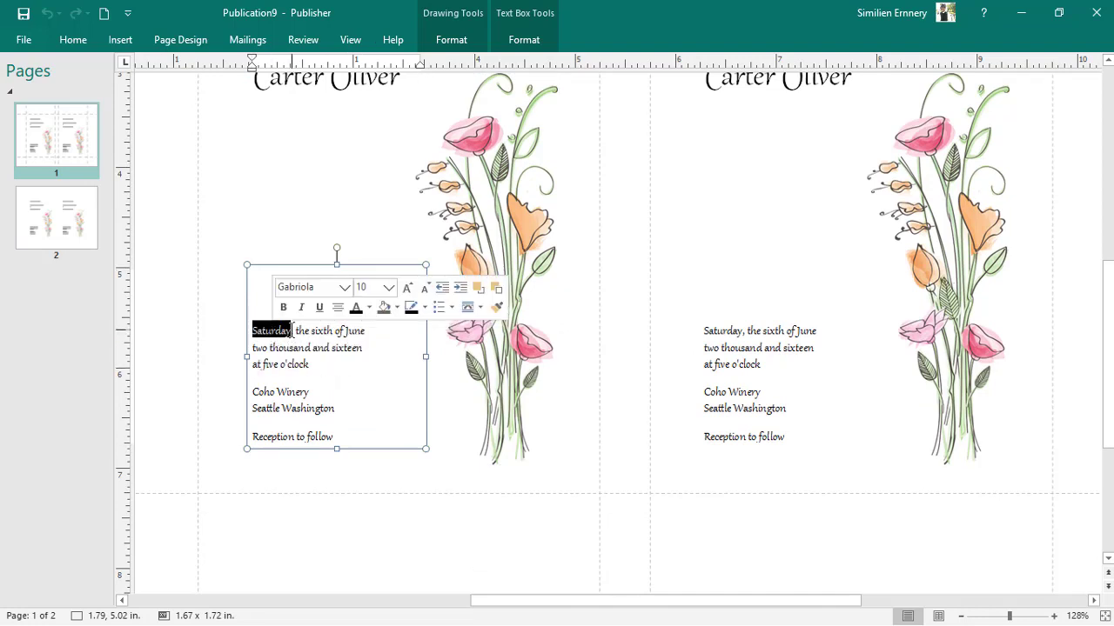
left_click_drag(296, 331, 347, 331)
double_click(355, 331)
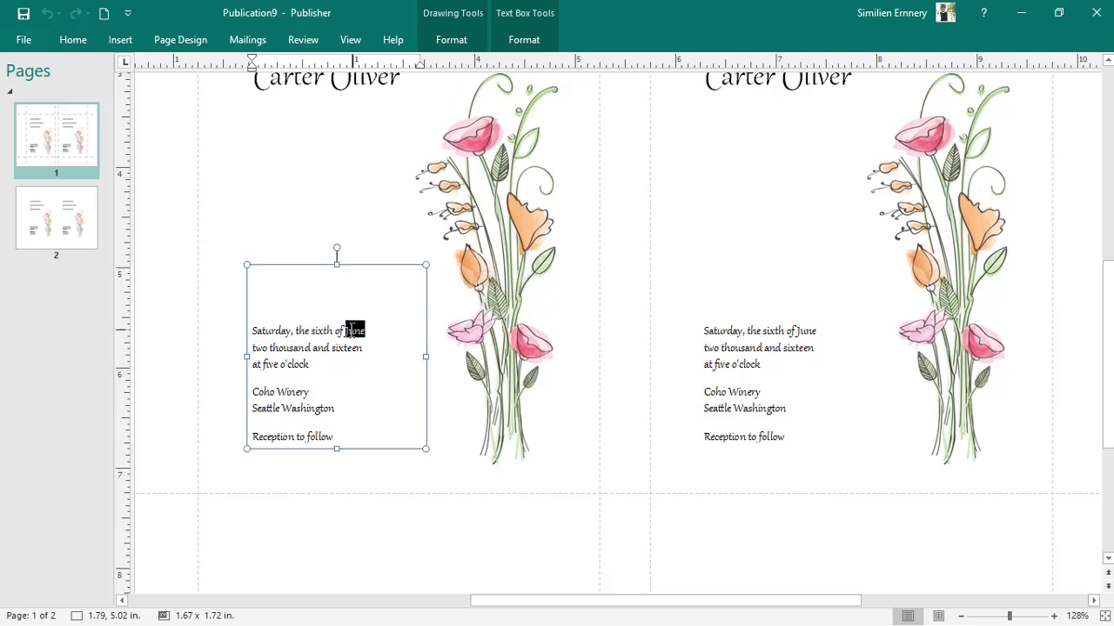
mouse_move(251, 346)
left_mouse_down()
mouse_move(309, 346)
mouse_move(252, 351)
left_mouse_up()
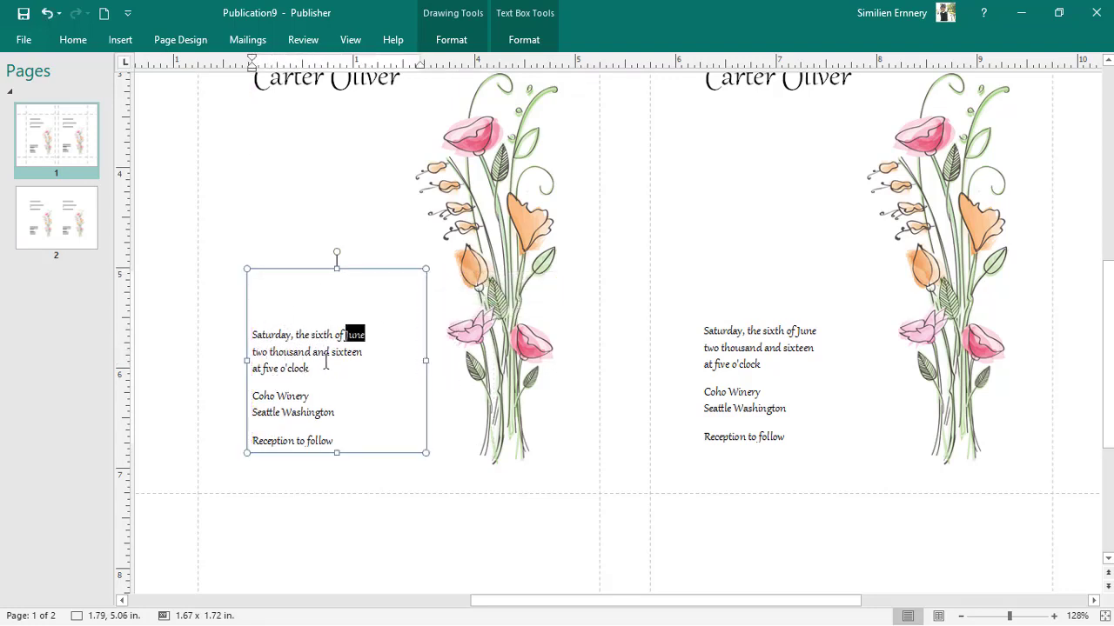
left_click_drag(326, 365, 252, 368)
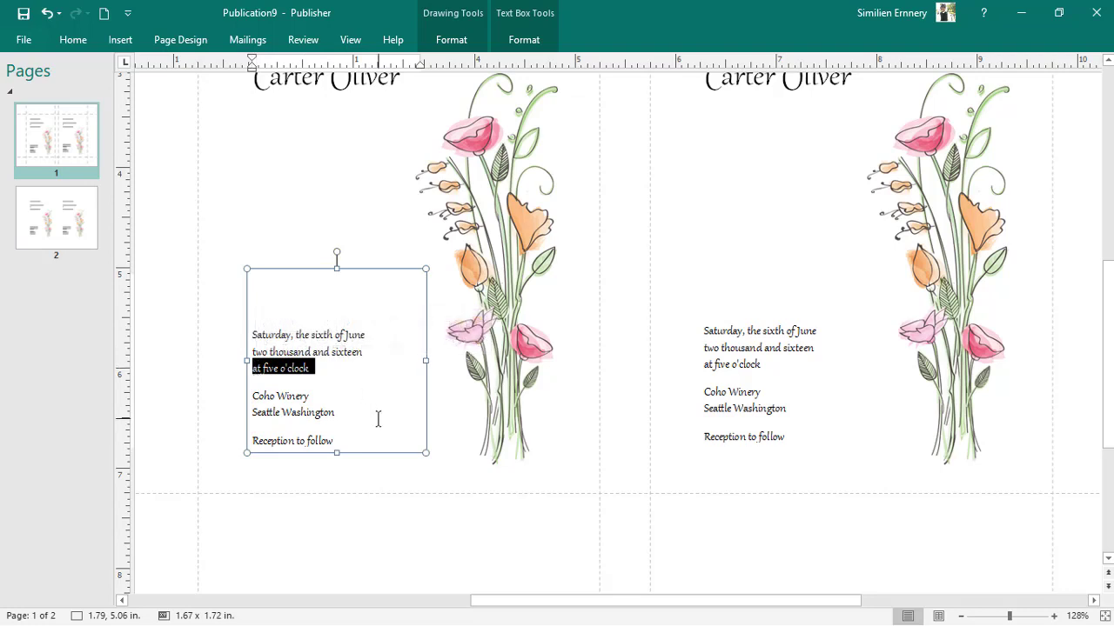
left_click_drag(377, 419, 259, 398)
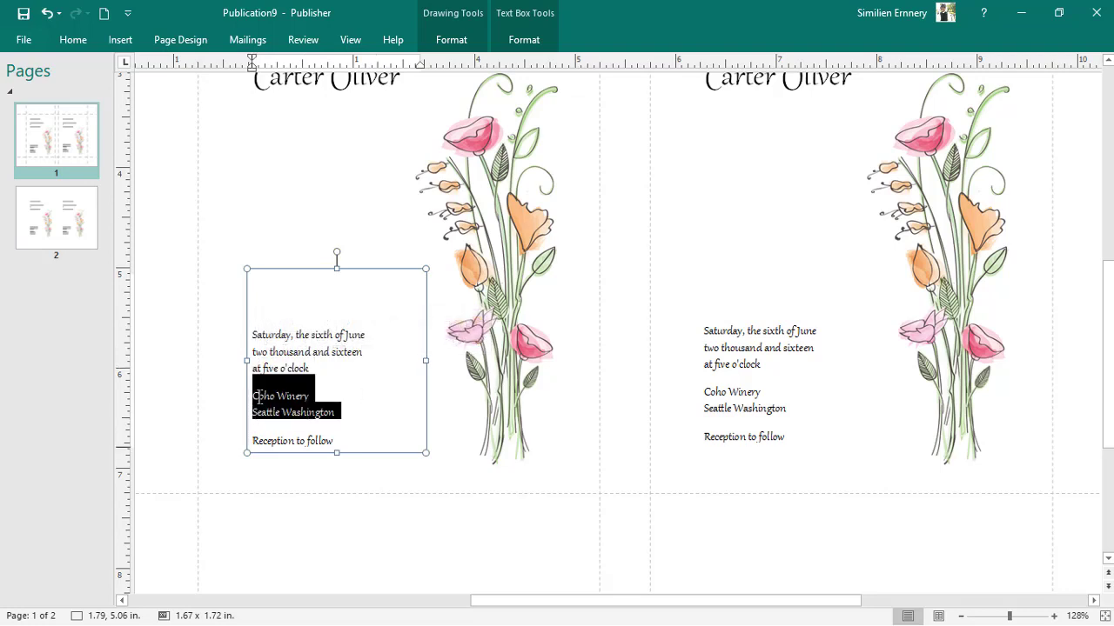
left_click_drag(351, 438, 191, 459)
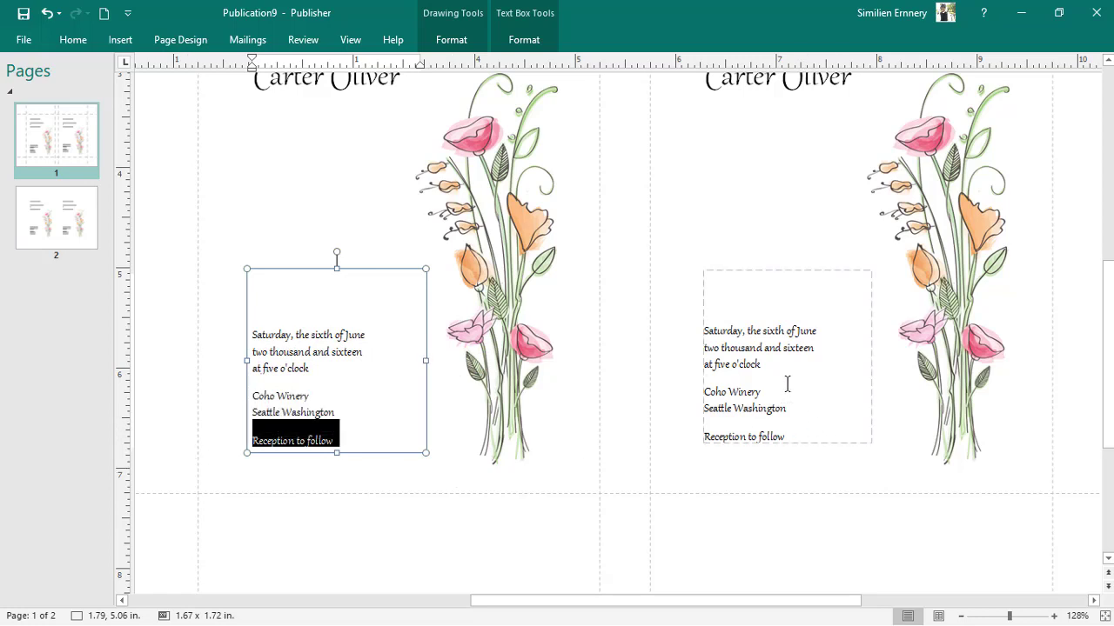
left_click(790, 279)
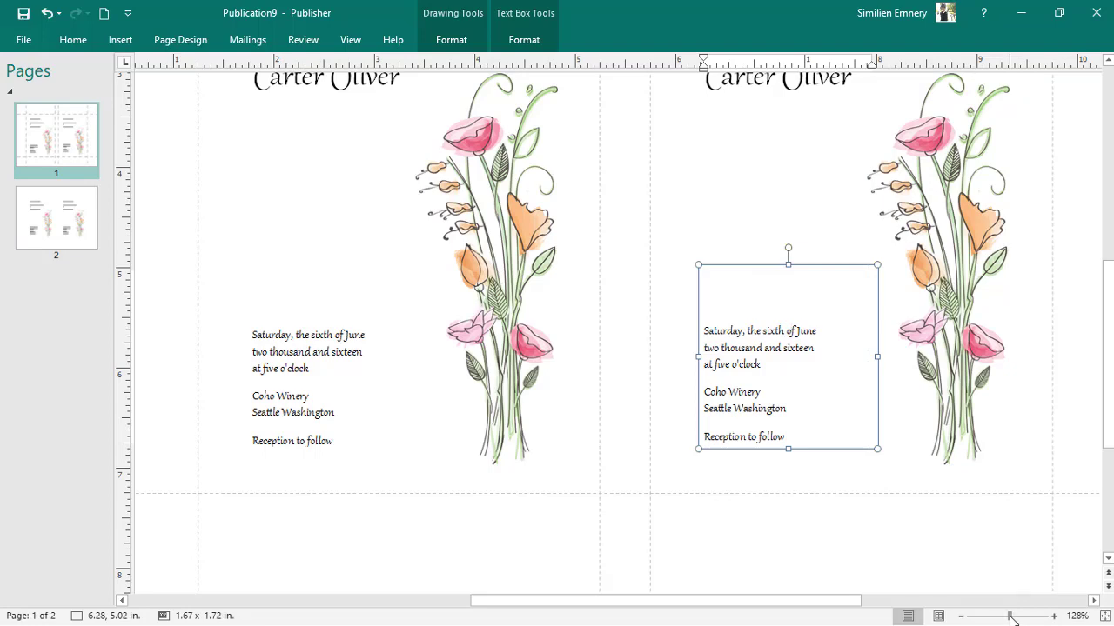
Draw a 4 × 6 in rectangle along the first invitation's cut lines and place a duplicate of it over the second invitation.
left_click_drag(1010, 619, 1006, 620)
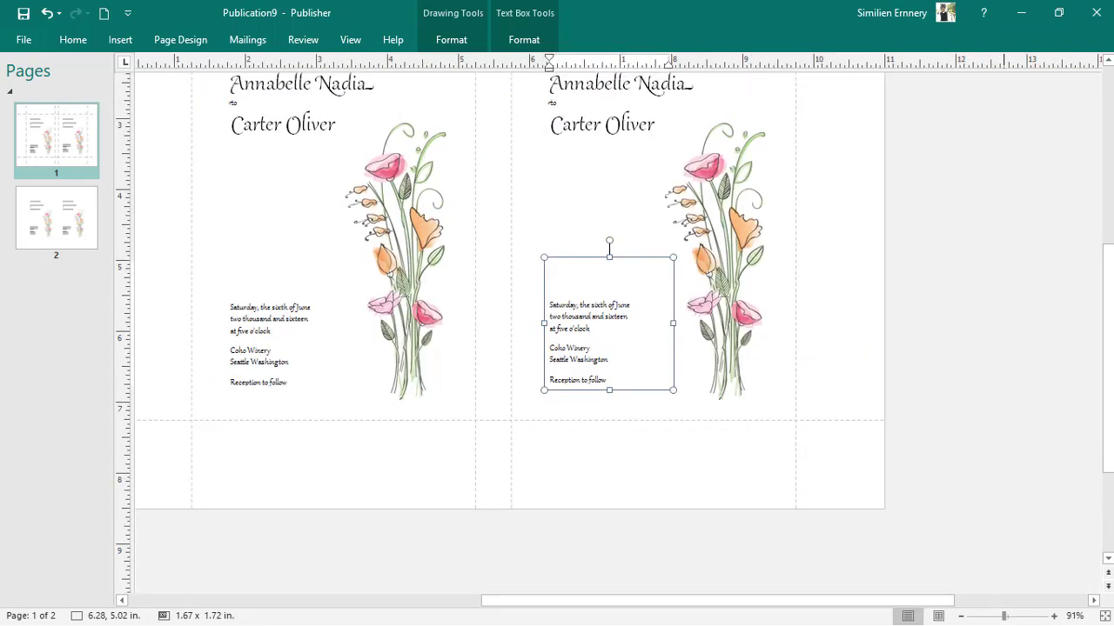
scroll(510, 359, "up", 2)
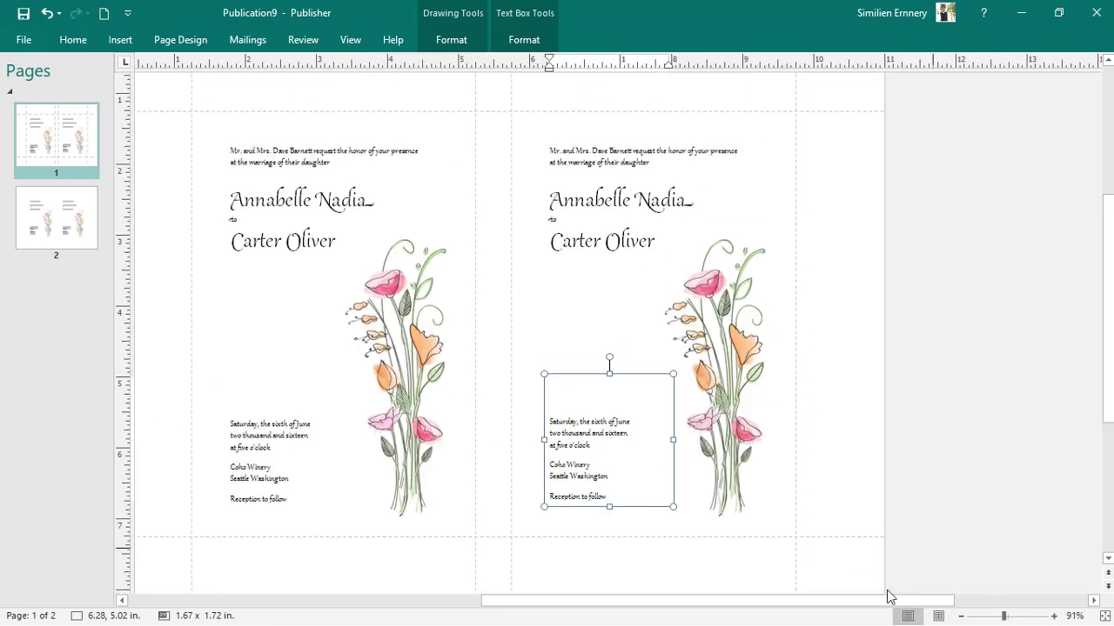
left_click_drag(889, 599, 775, 605)
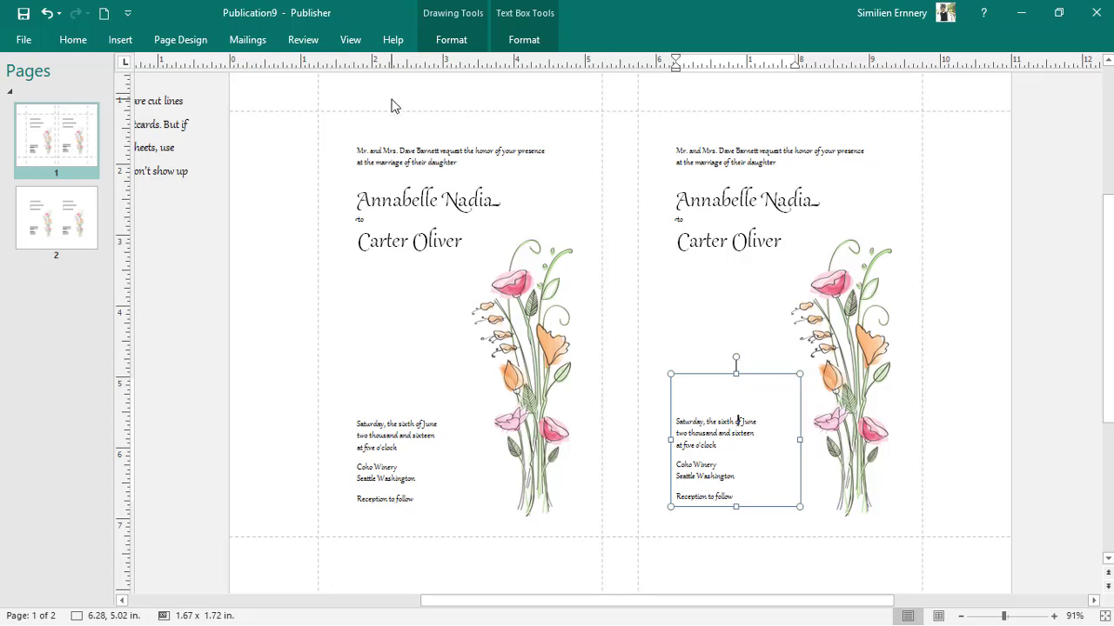
left_click(130, 41)
left_click(232, 87)
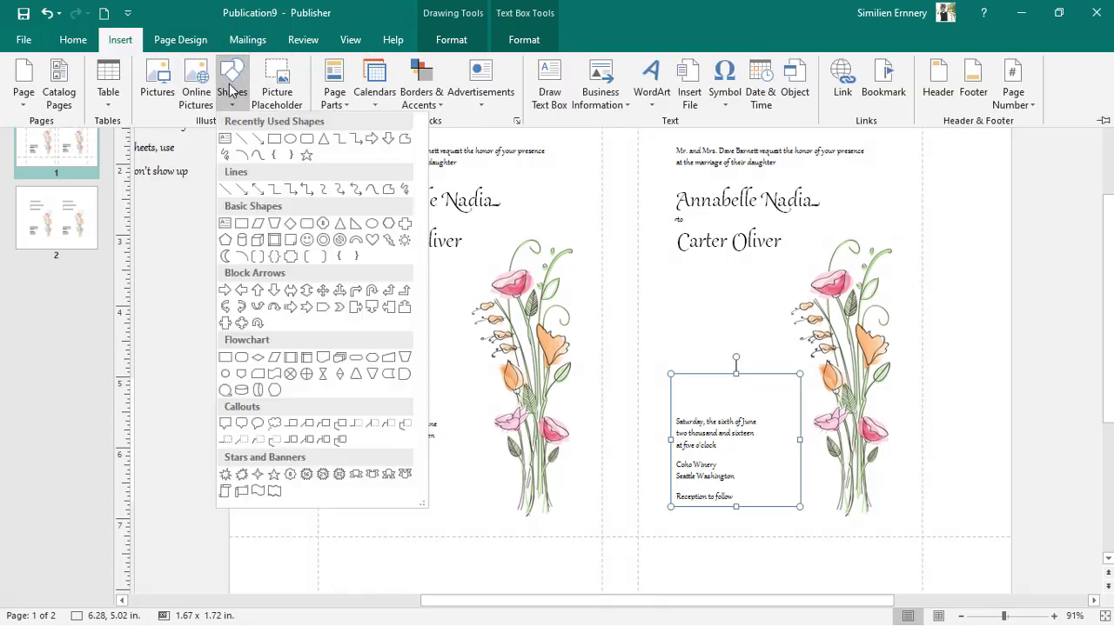
left_click(272, 141)
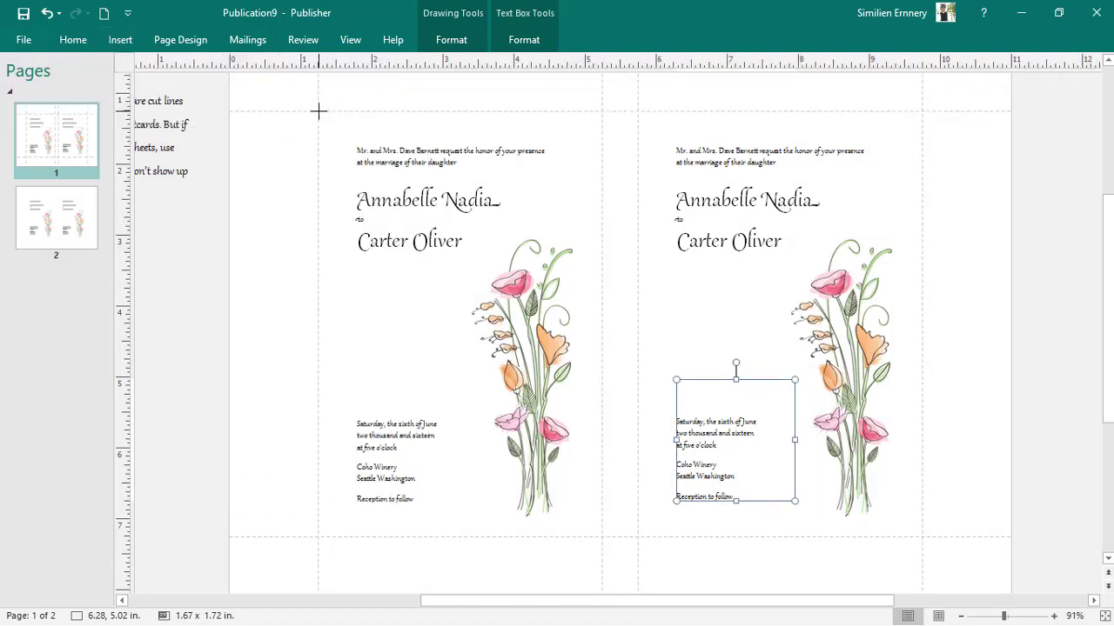
mouse_move(318, 112)
left_mouse_down()
mouse_move(497, 120)
mouse_move(599, 214)
mouse_move(602, 537)
left_mouse_up()
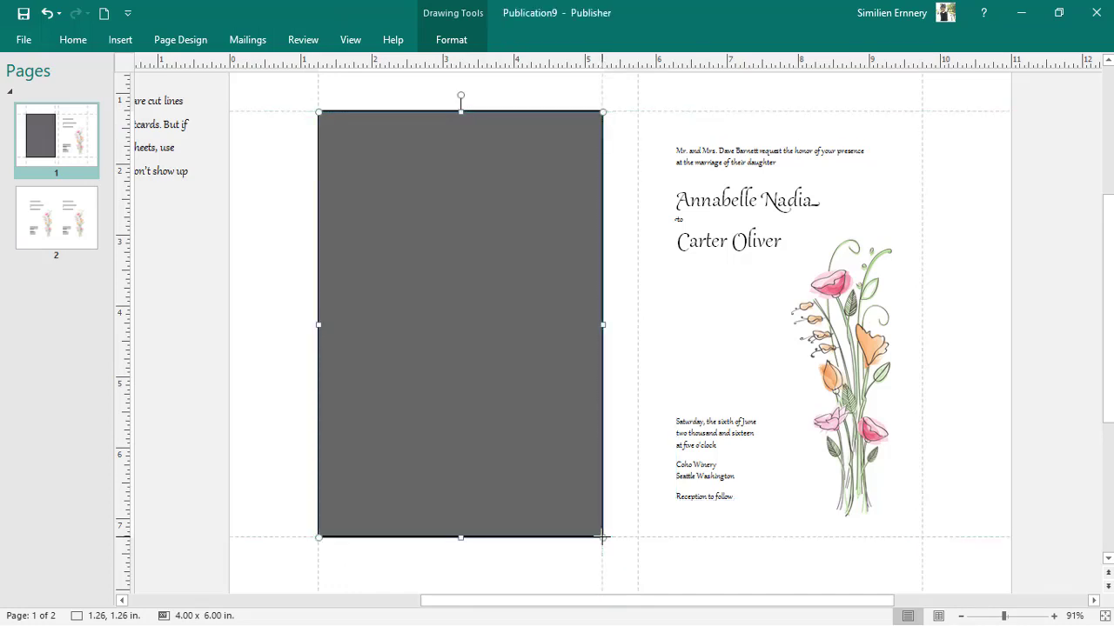
key("ctrl+d")
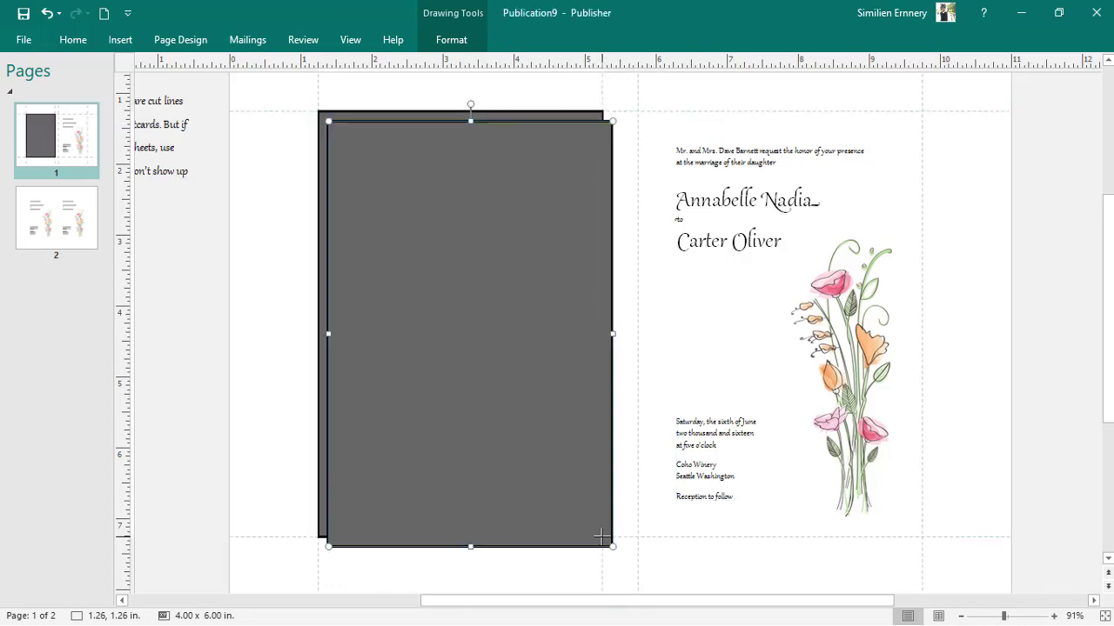
left_click_drag(532, 442, 842, 430)
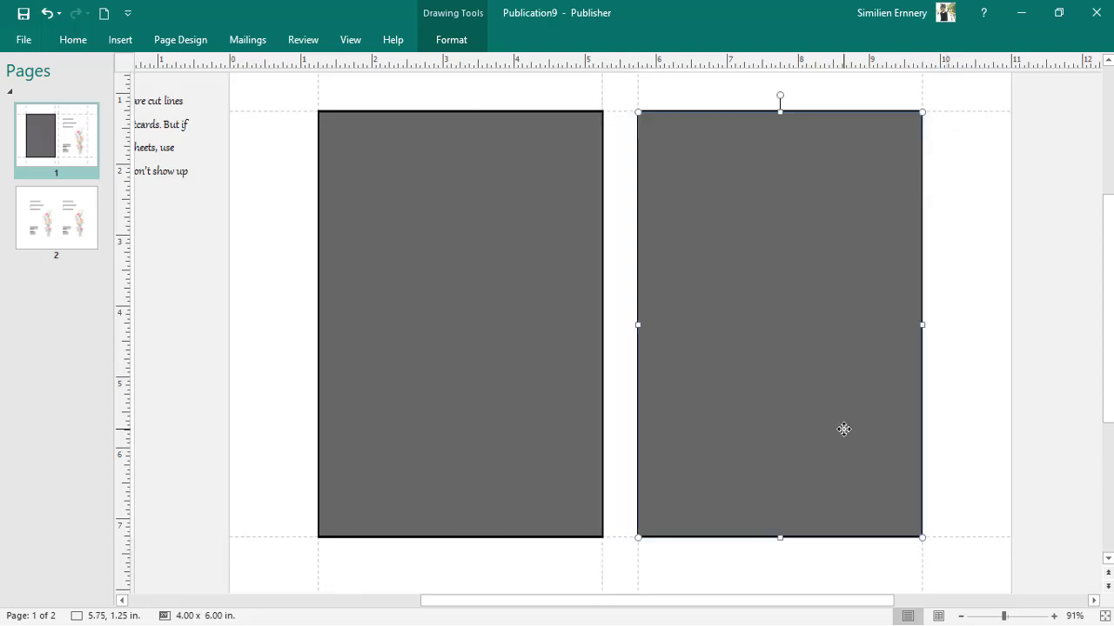
Set both rectangles on page 1 to No Fill, leaving only outlined frames around the two invitations.
left_click(602, 419, "shift")
left_click(450, 40)
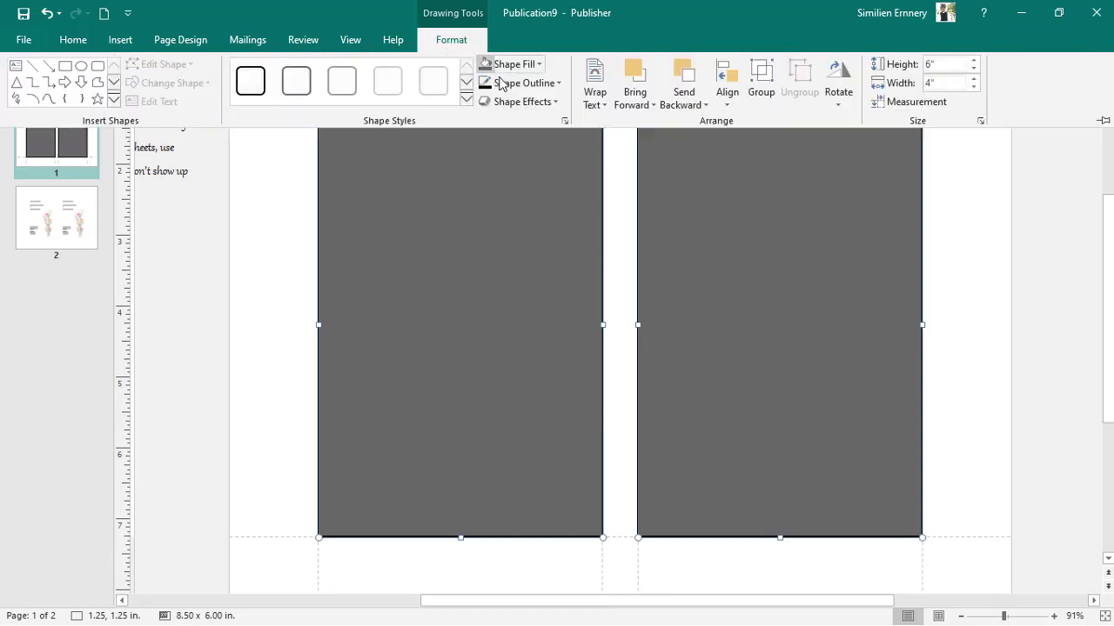
left_click(534, 66)
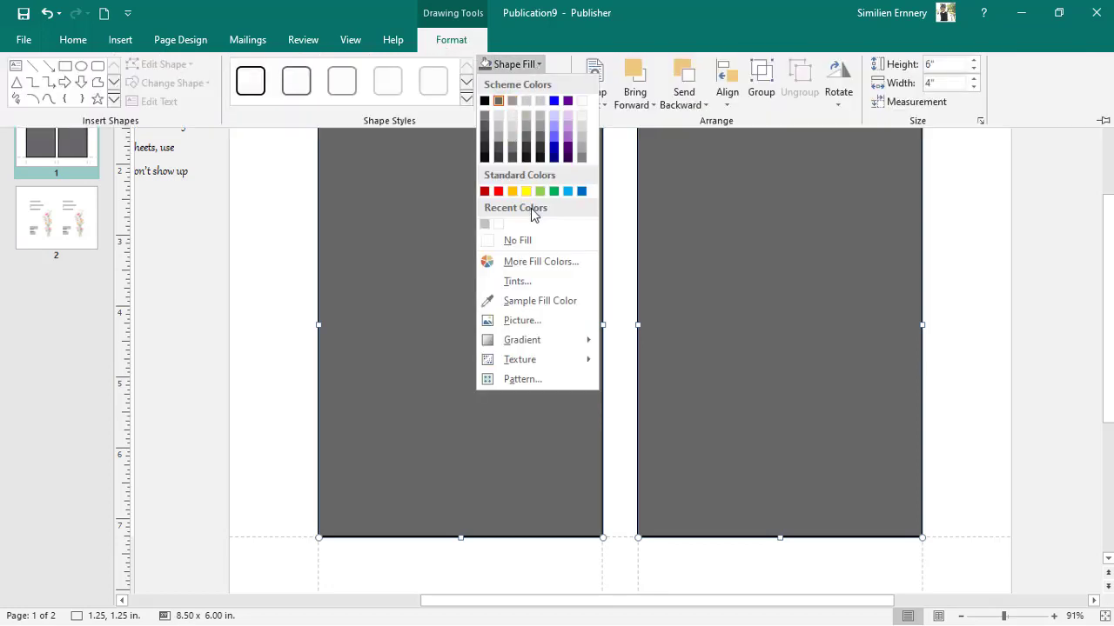
left_click(529, 241)
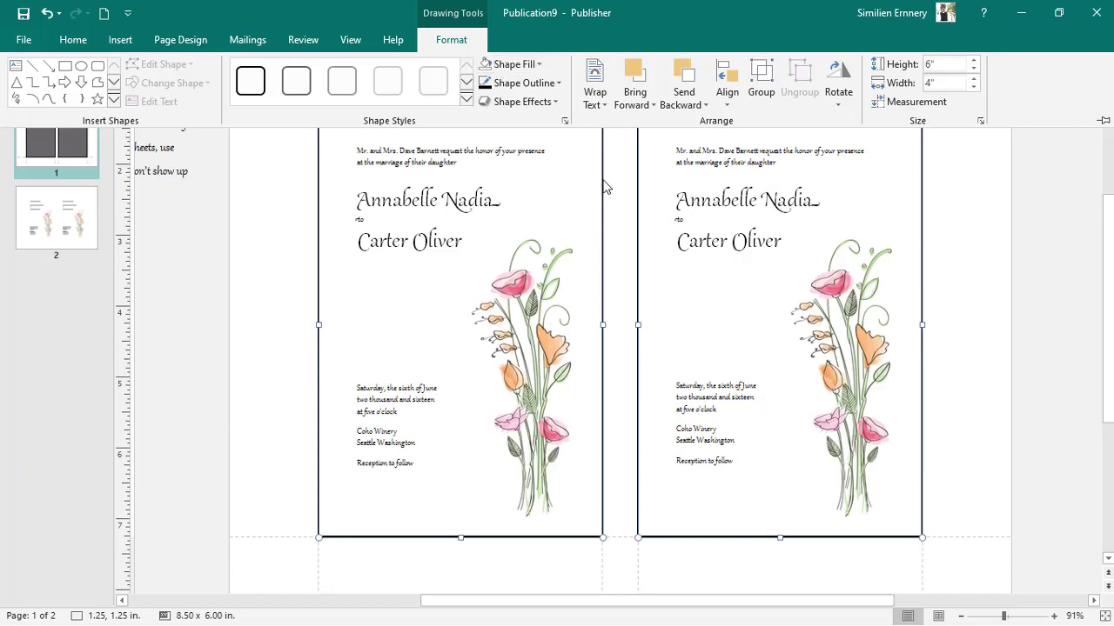
key("ctrl+F1")
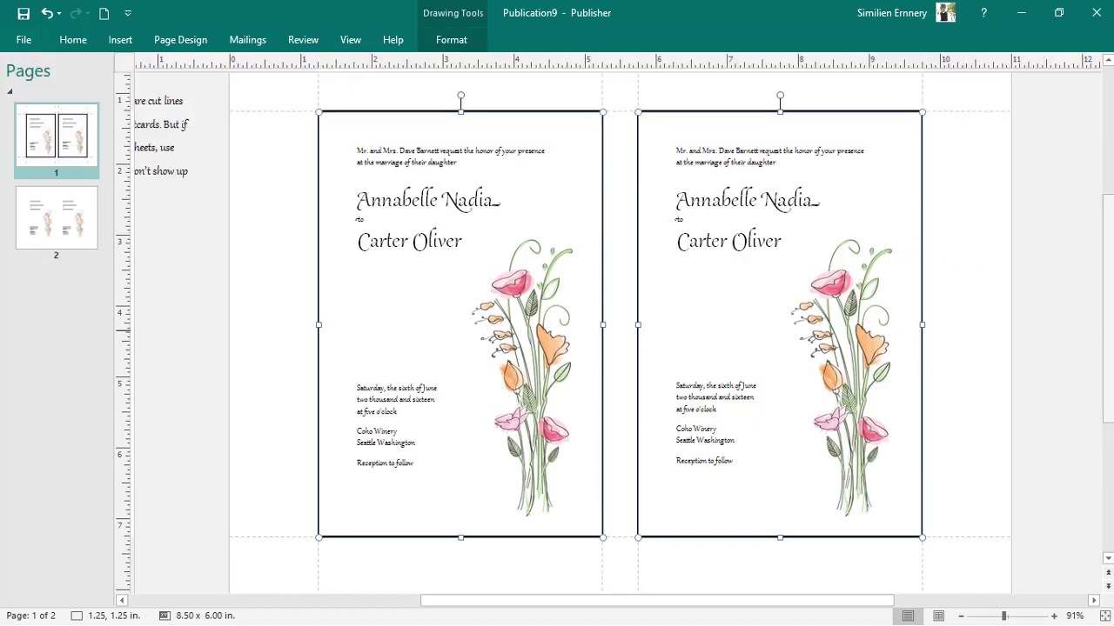
scroll(1111, 330, "up", 1)
left_click_drag(1111, 331, 1111, 336)
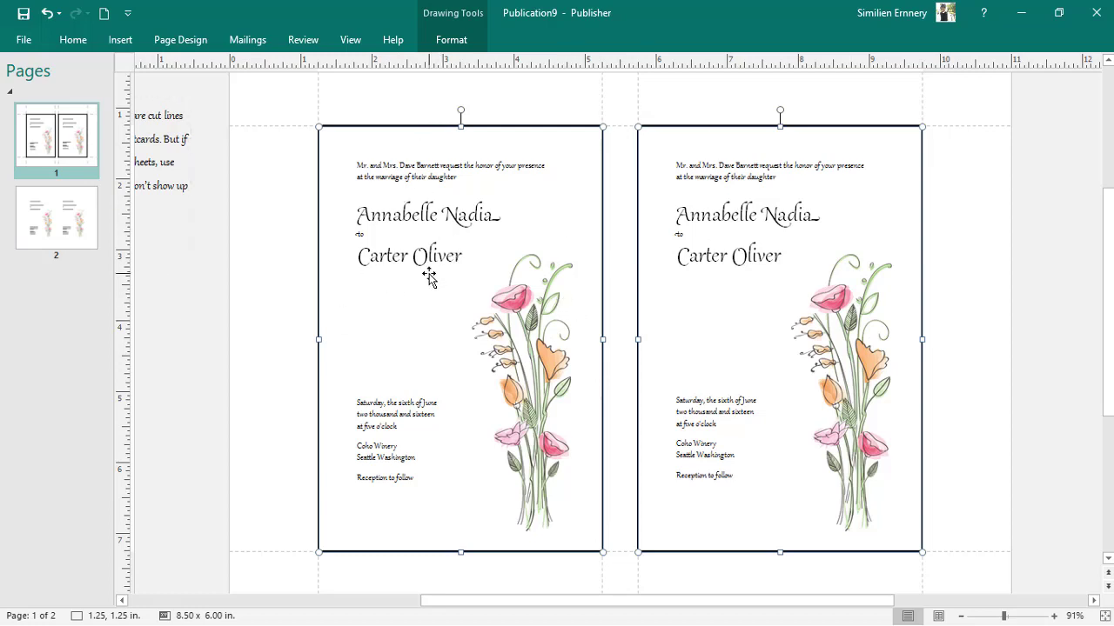
Delete all text boxes and flower pictures of both invitations on page 2.
left_click(34, 229)
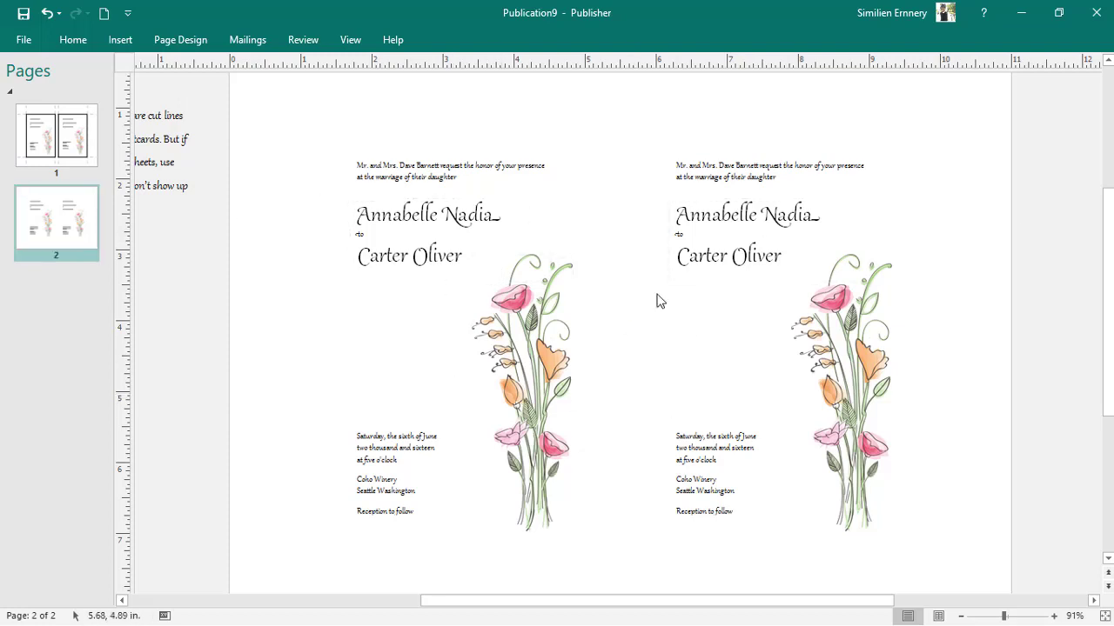
left_click_drag(328, 138, 963, 580)
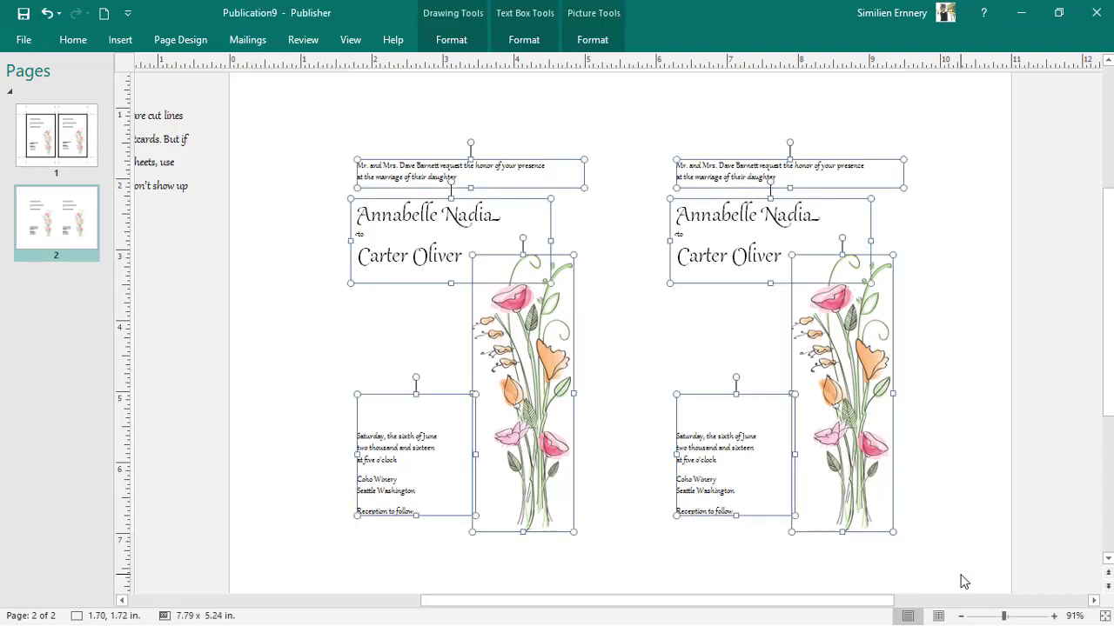
key("Delete")
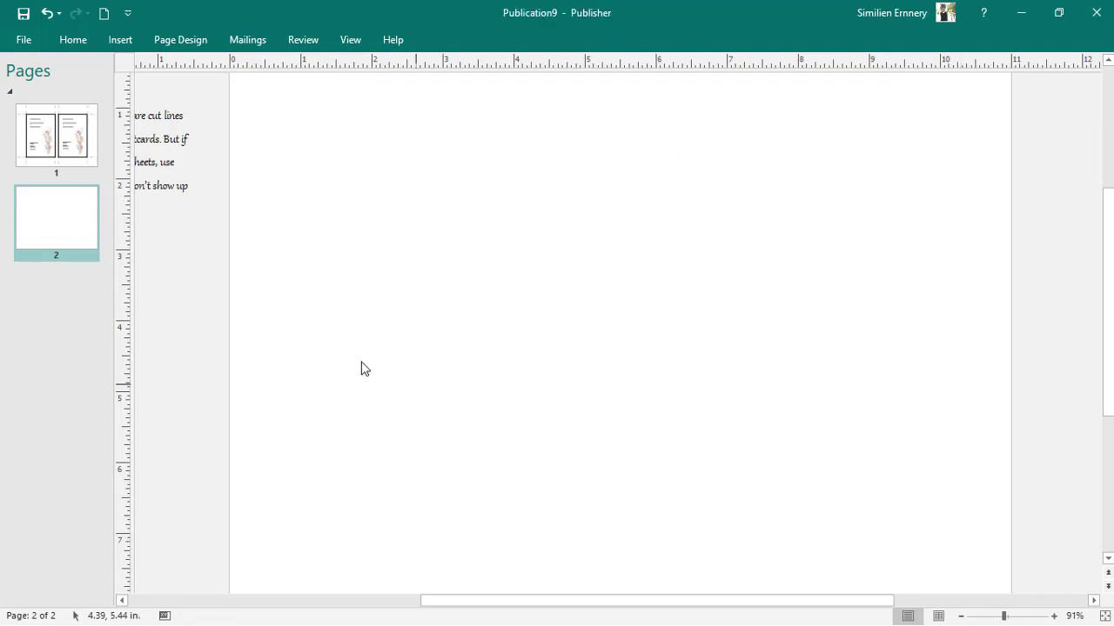
Draw a rectangle about 3.8 × 5.76 in on the left half of the empty page 2.
left_click(247, 41)
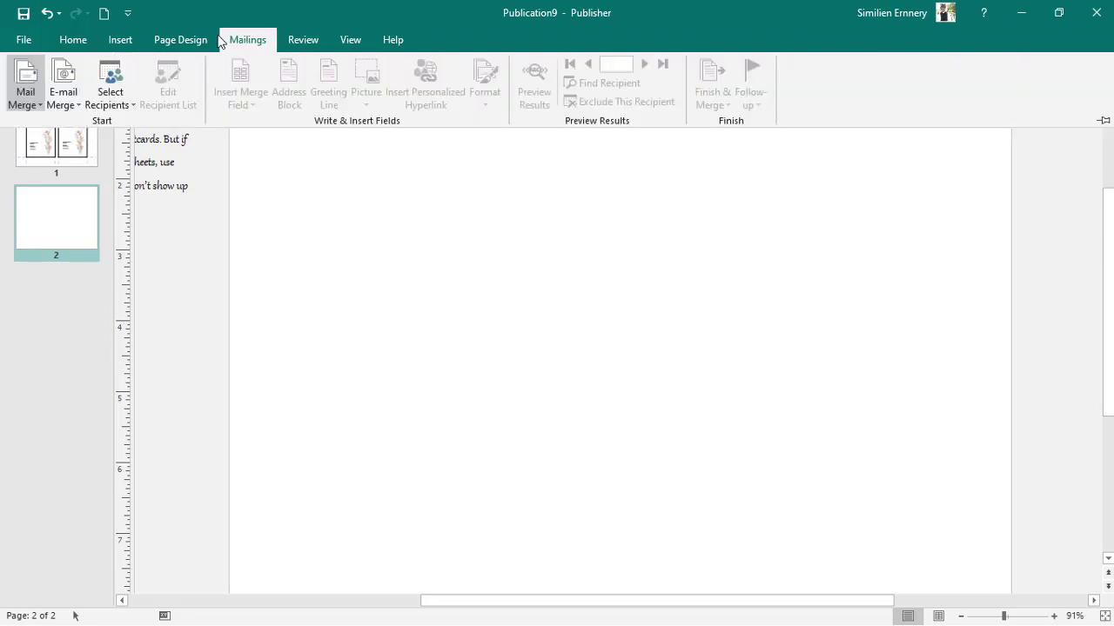
left_click(120, 40)
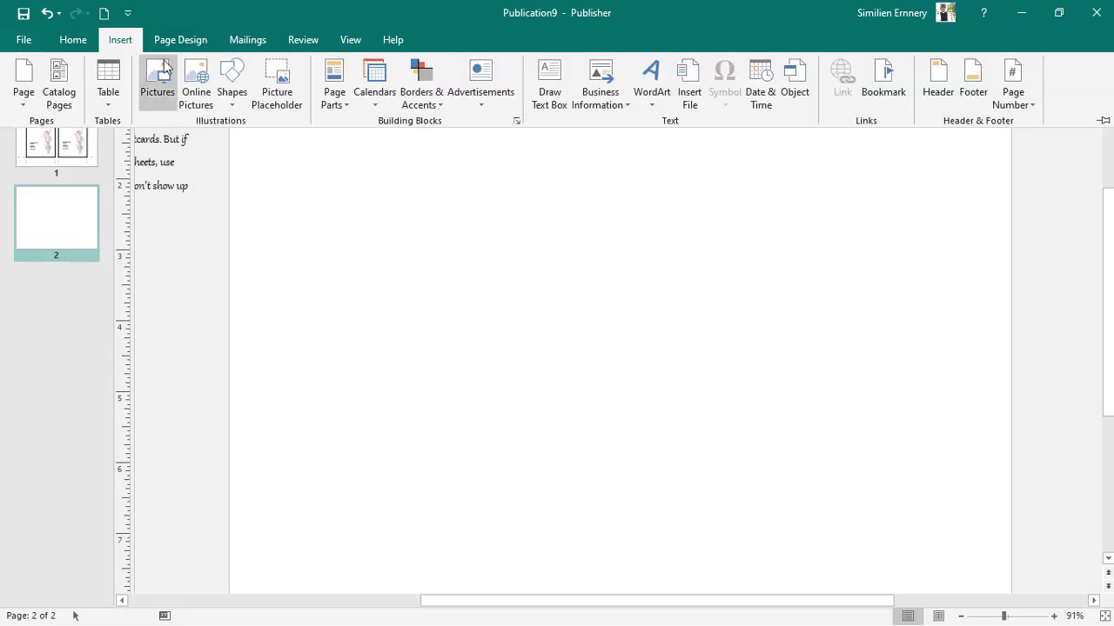
left_click(231, 82)
left_click(254, 139)
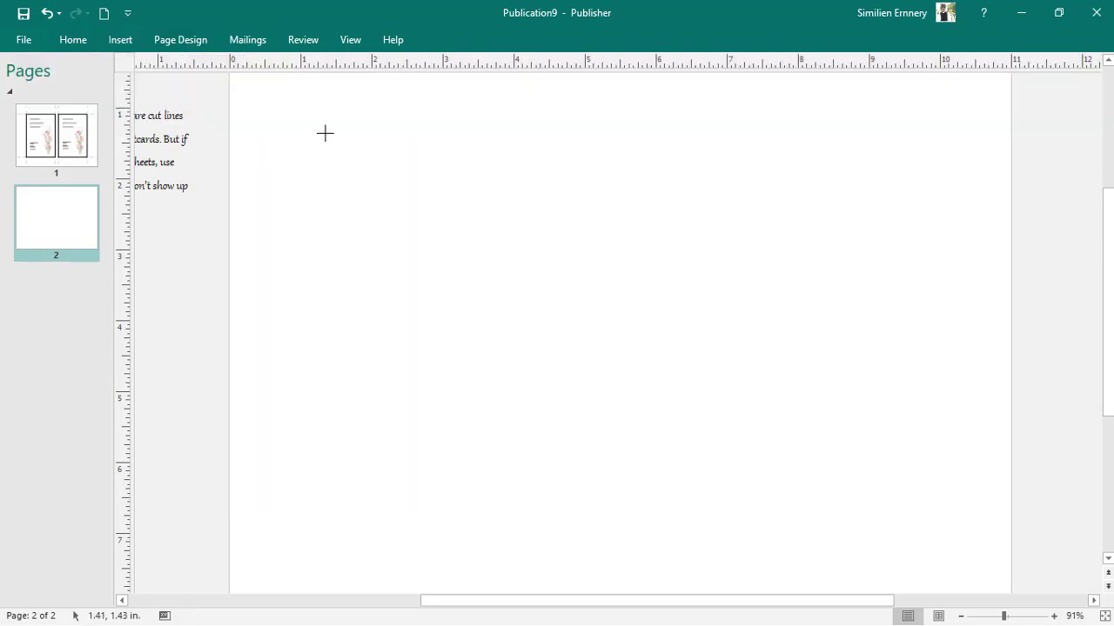
mouse_move(325, 132)
left_mouse_down()
mouse_move(549, 505)
mouse_move(596, 540)
left_mouse_up()
Duplicate the rectangle on page 2 and place the copy on the right half of the page, roughly level with the original.
key("ctrl+d")
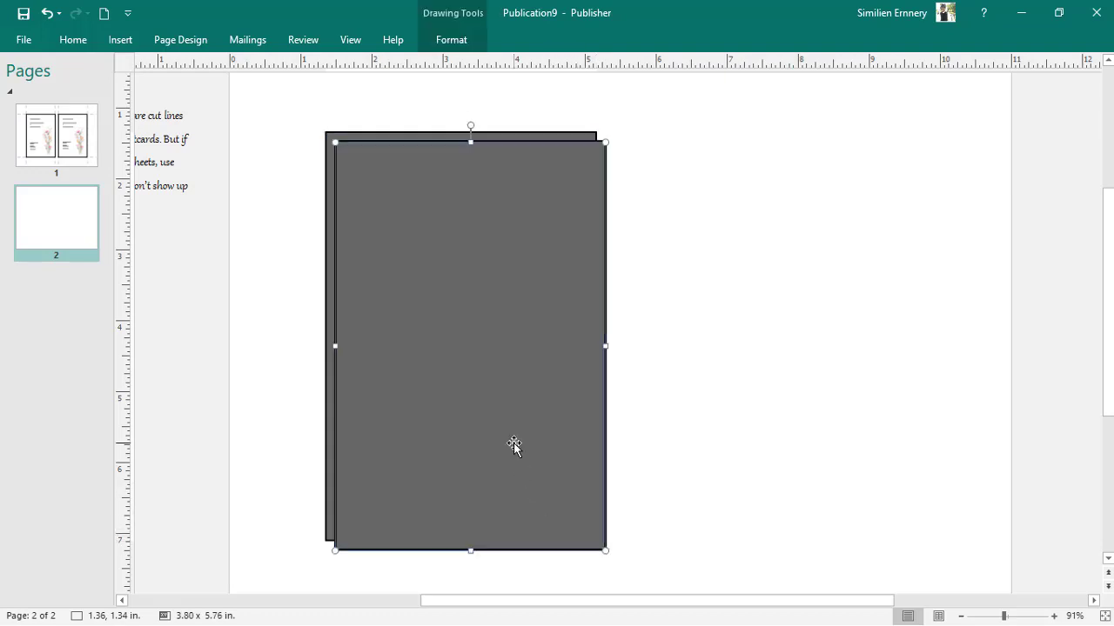
left_click_drag(498, 388, 857, 383)
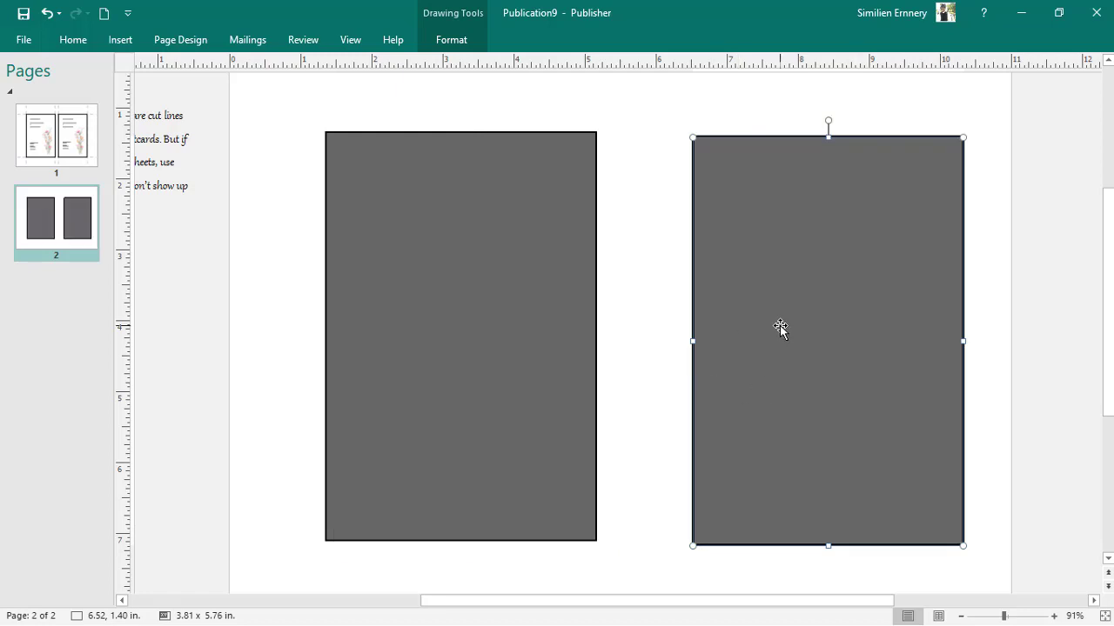
left_click_drag(780, 327, 758, 337)
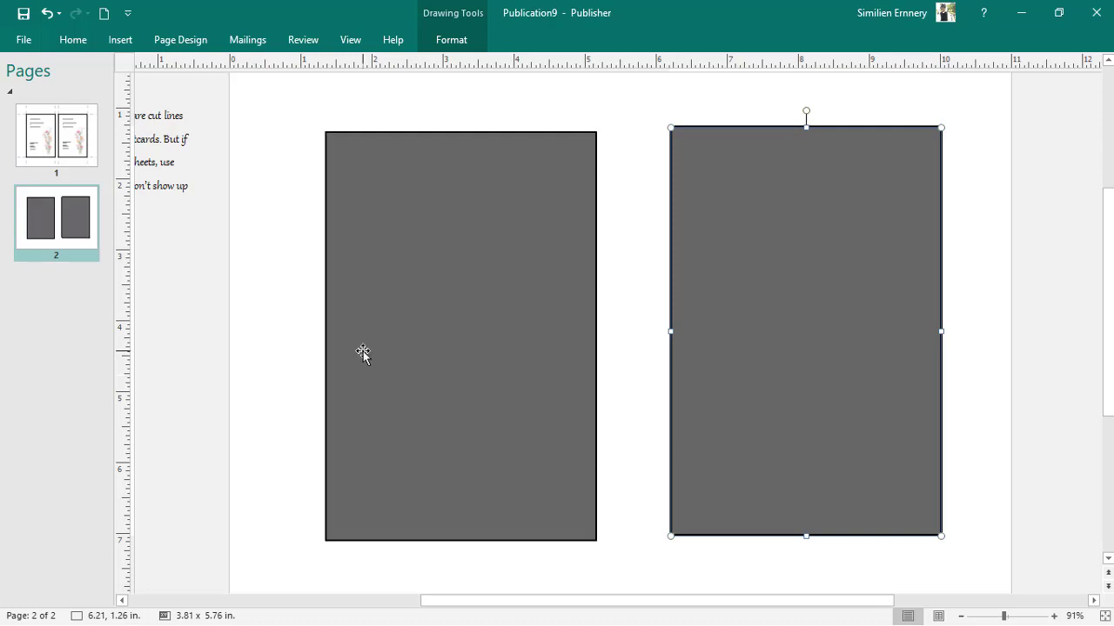
Add four lines of sample text to the left rectangle on page 2: "Jwhsahskslknsfnlkfn", "A", "Sasffef" and "eefefewfwwfw".
left_click(501, 265)
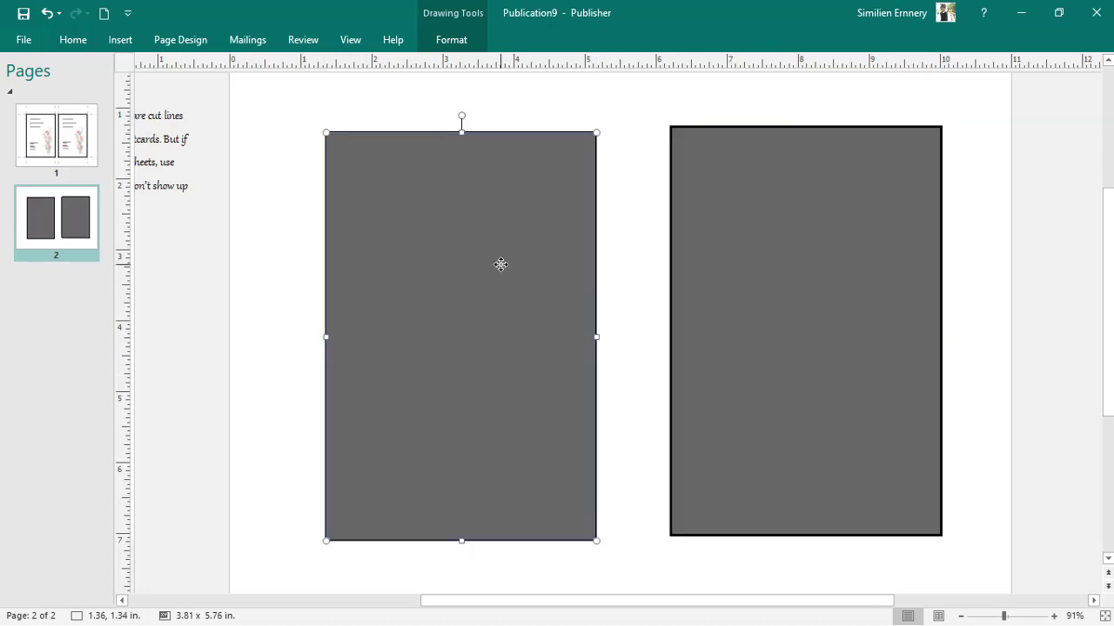
right_click(422, 209)
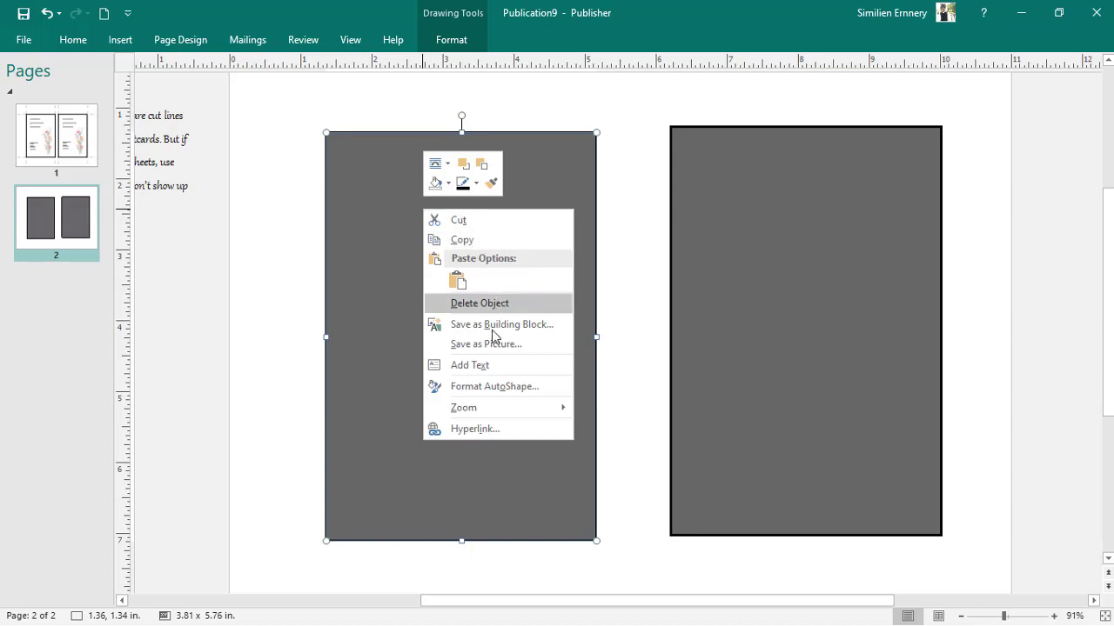
left_click(476, 366)
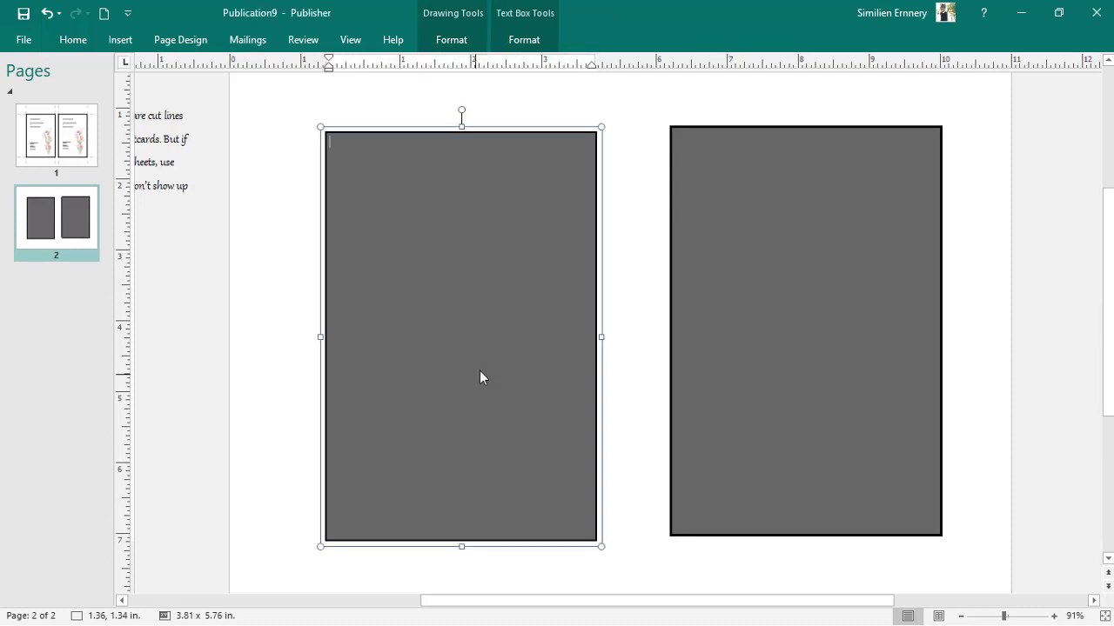
type("jwhsahsksiknsfnikfn")
key("Return")
type("A")
key("Return")
type("fwwfw")
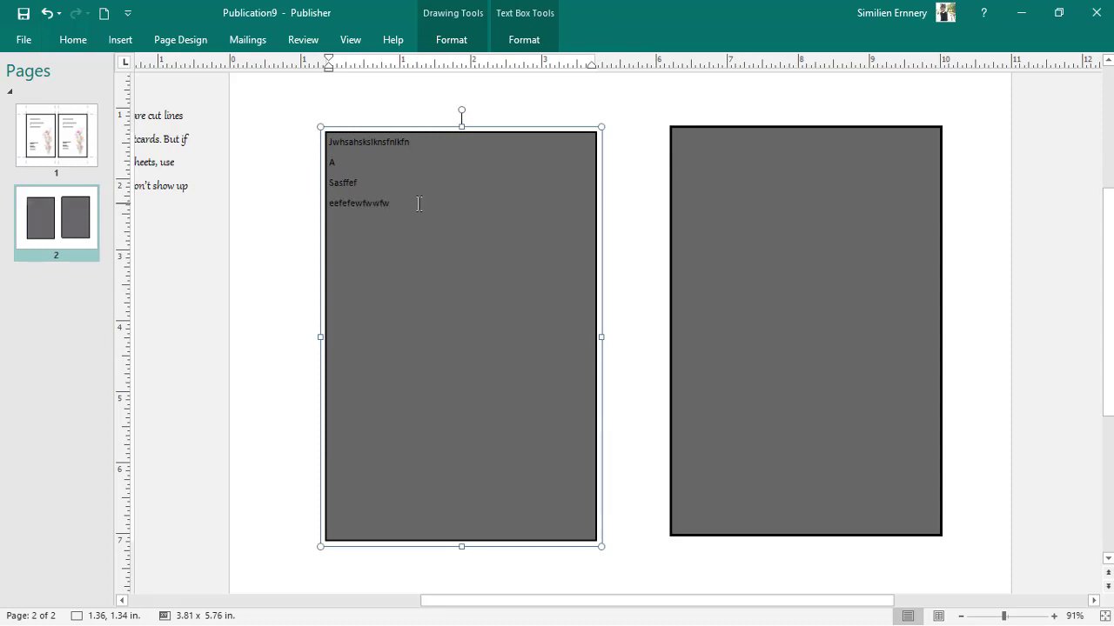
Delete the empty rectangle on the right half of page 2.
left_click(734, 257)
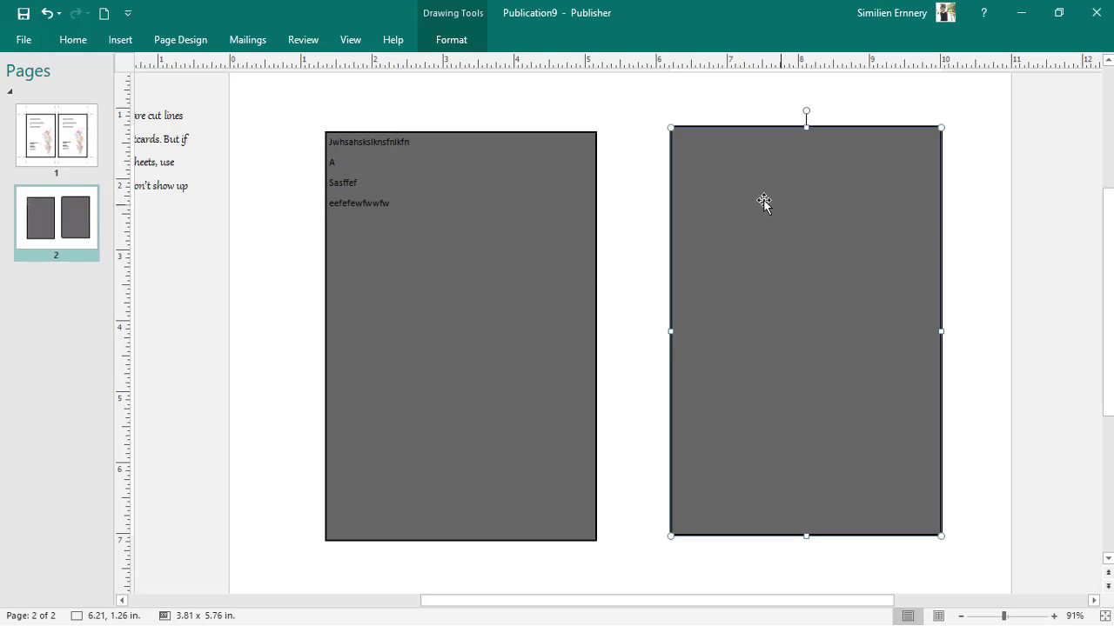
key("Delete")
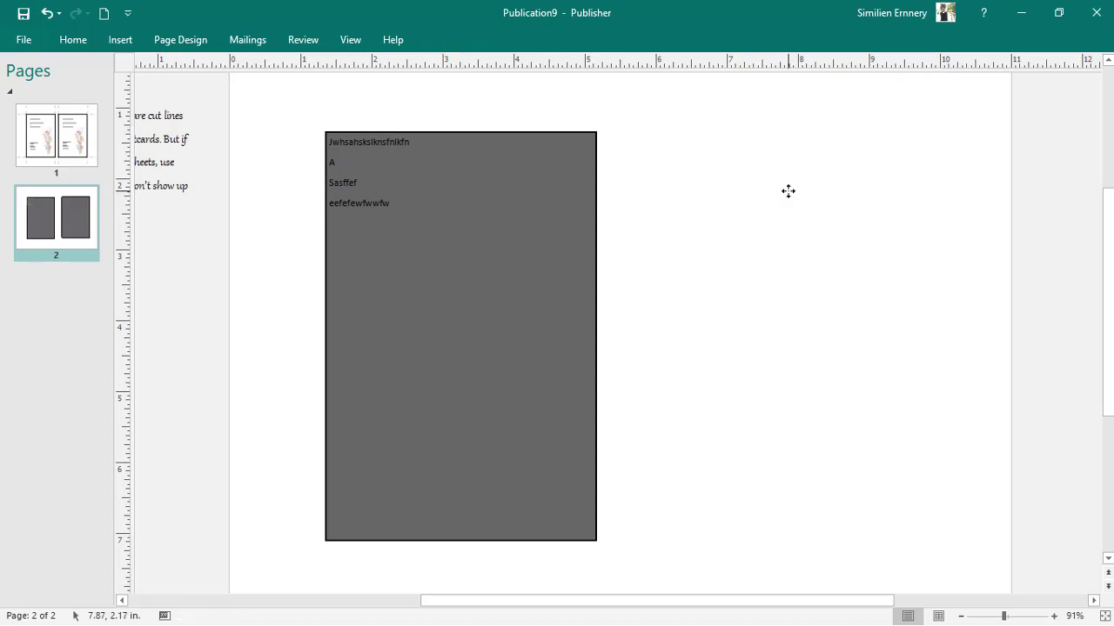
Change the font color of all four text lines in the remaining rectangle to white.
left_click(582, 304)
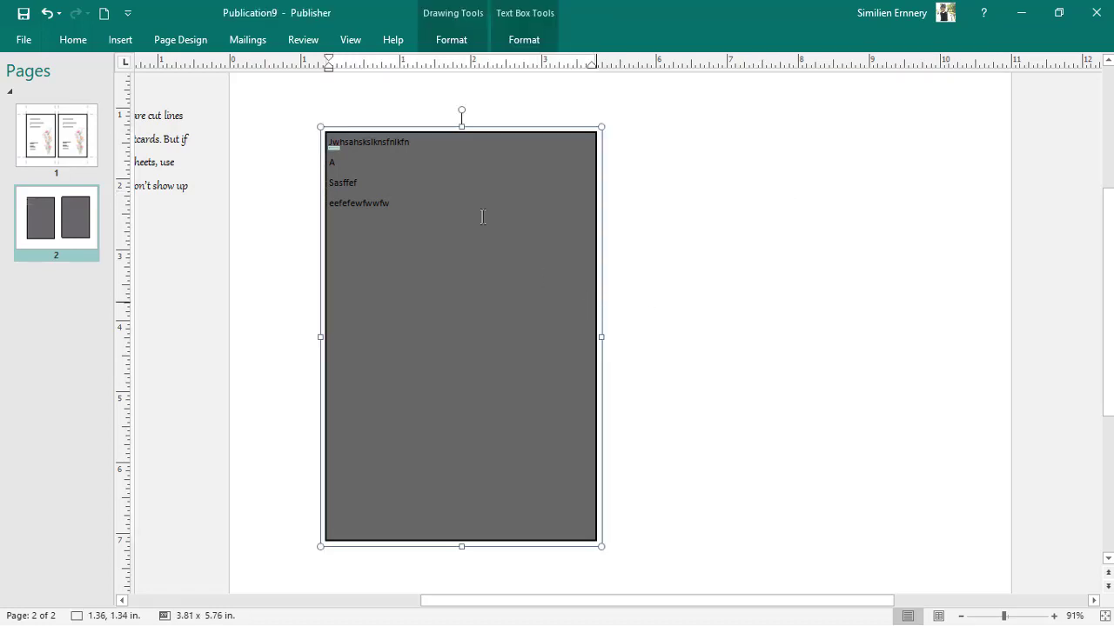
left_click_drag(406, 200, 290, 38)
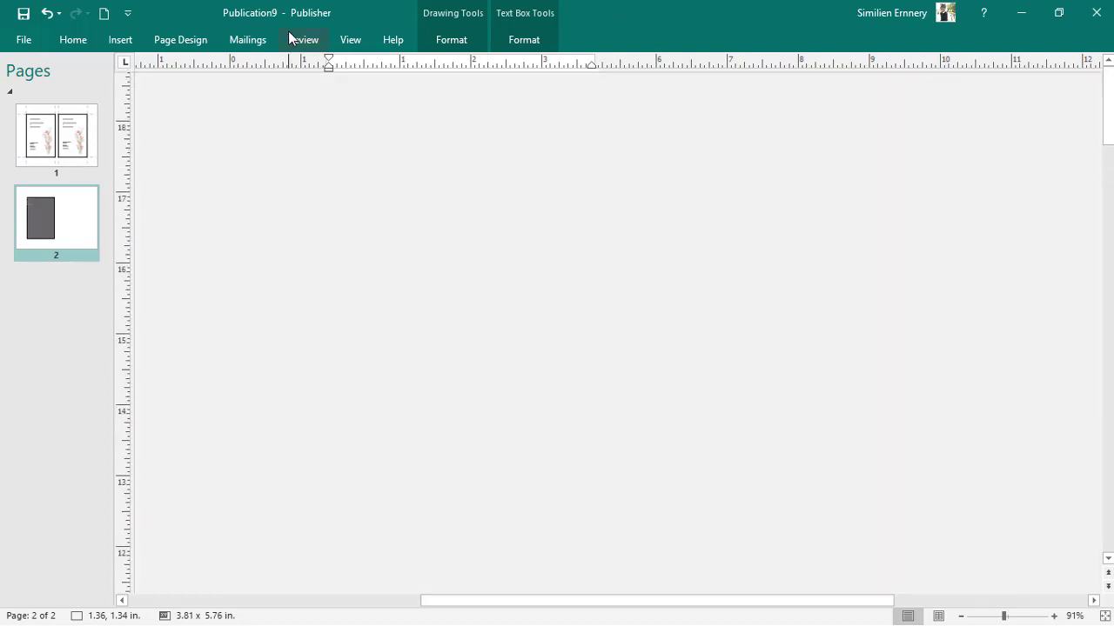
left_click_drag(1107, 95, 1107, 289)
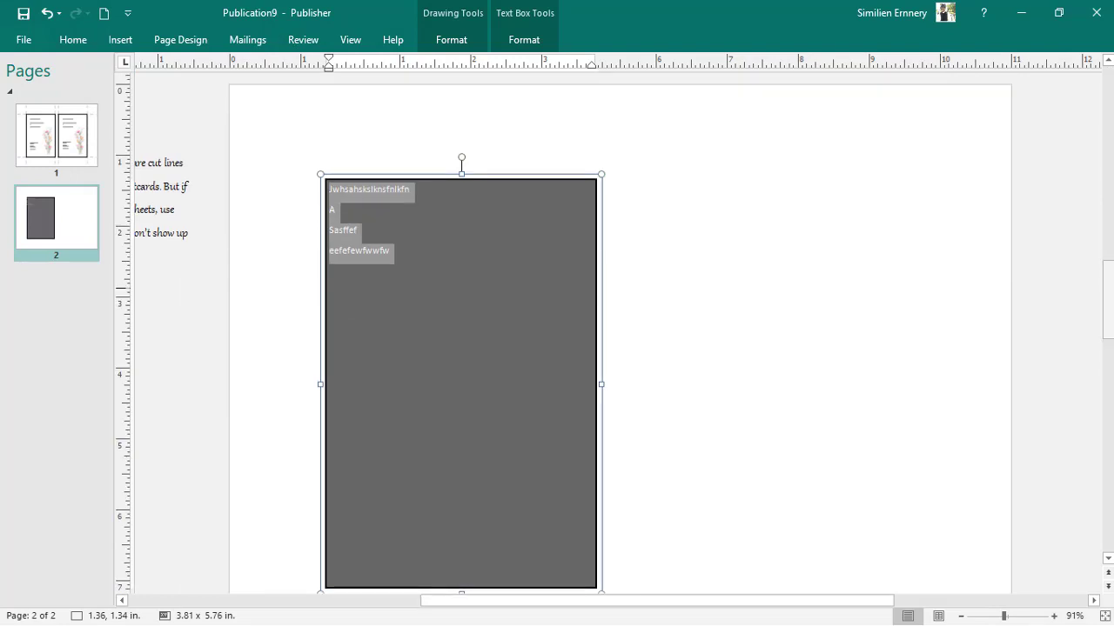
left_click(131, 40)
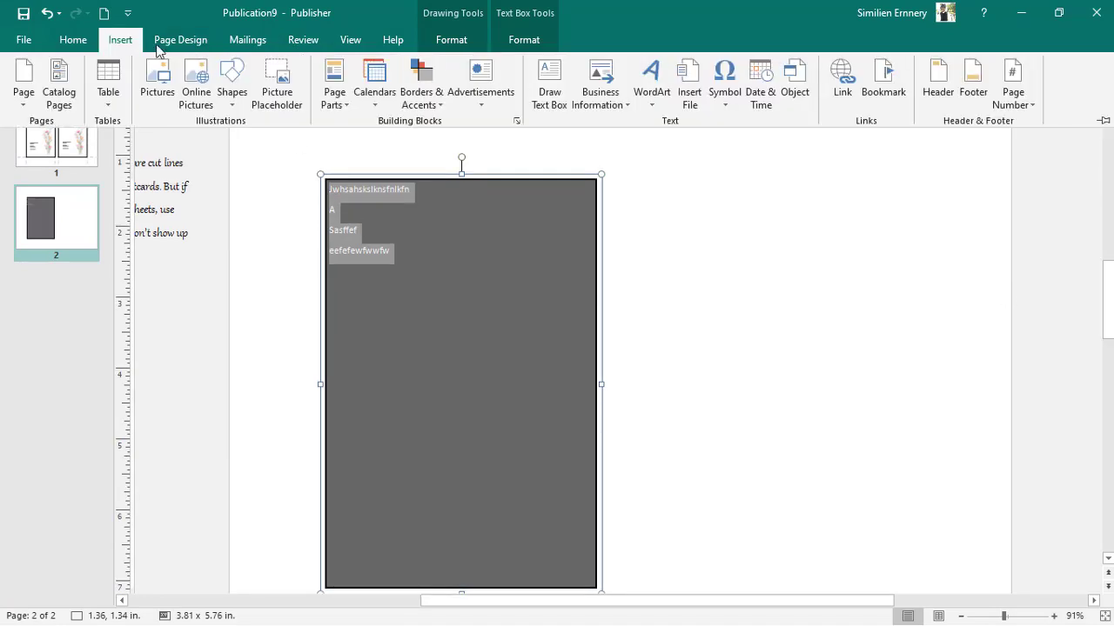
left_click(73, 40)
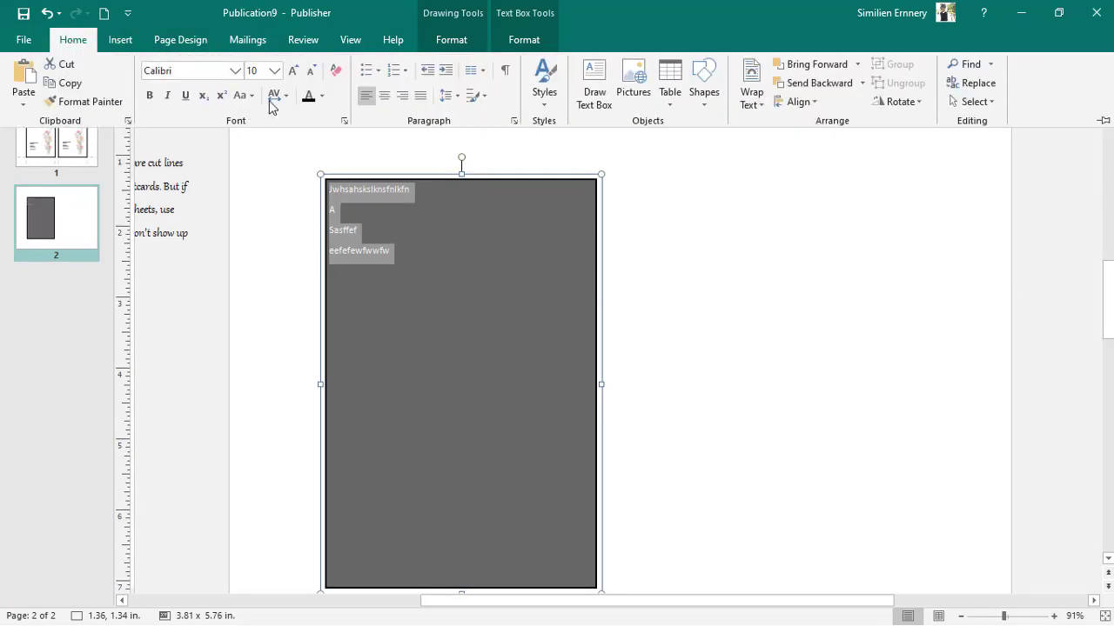
left_click(321, 96)
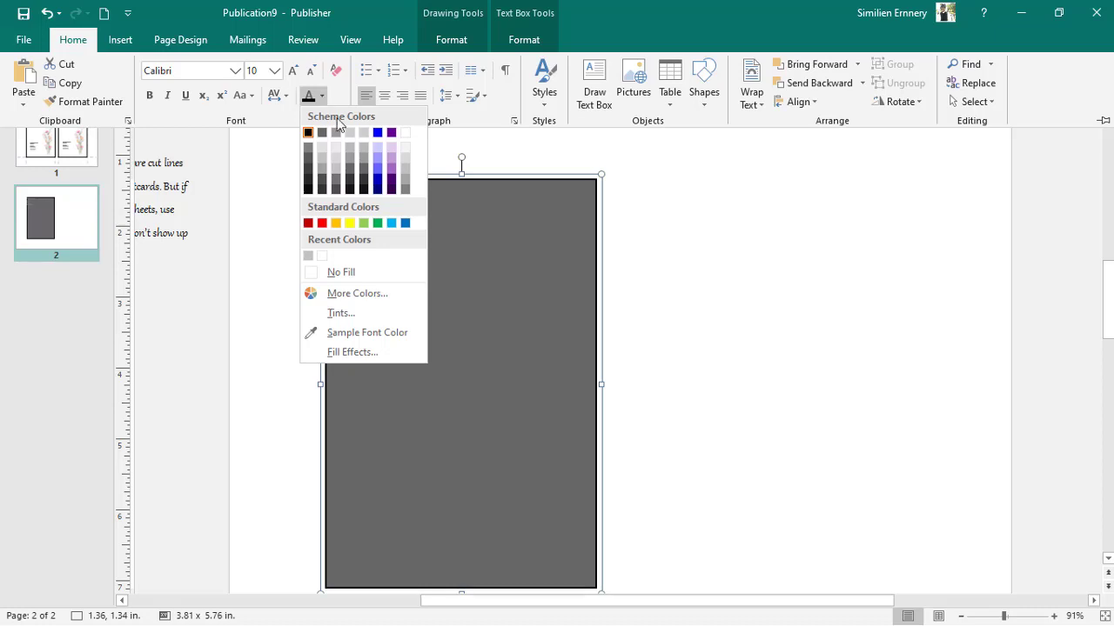
left_click(405, 133)
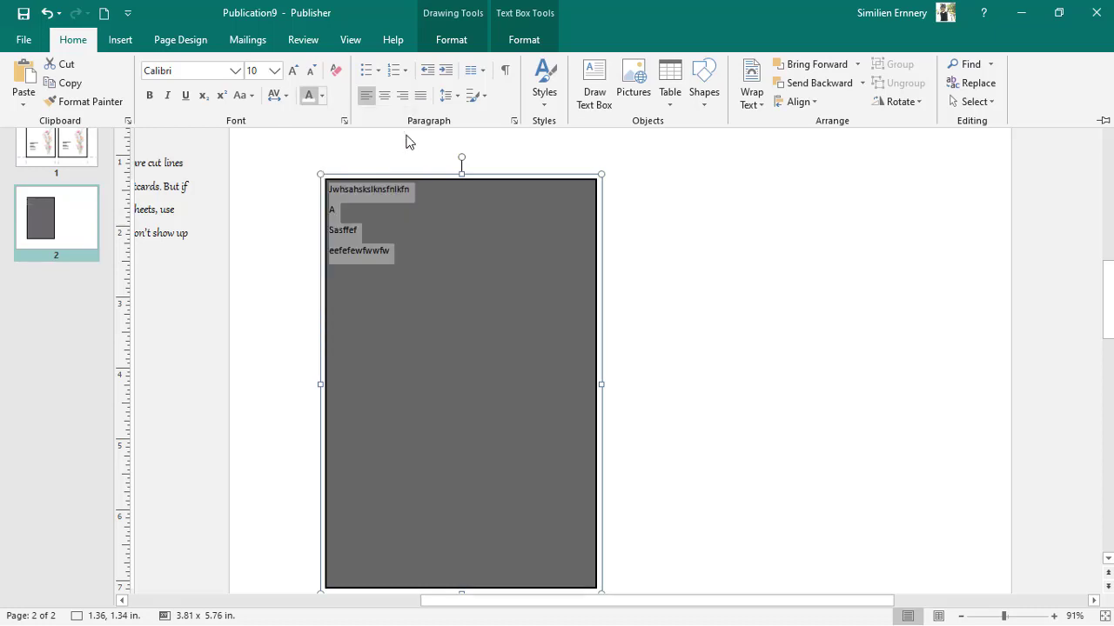
Enlarge the rectangle's text to 18 pt and change its font to Arial.
left_click(293, 71)
left_click(293, 71)
left_click(293, 71)
left_click(293, 71)
left_click(293, 71)
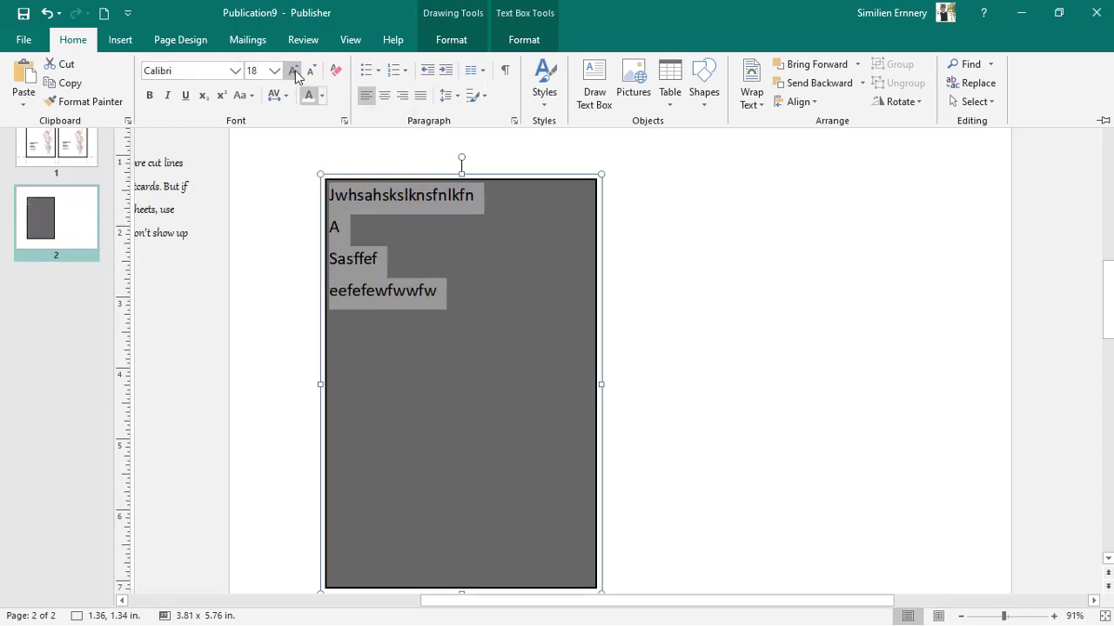
left_click(235, 71)
scroll(363, 129, "up", 6)
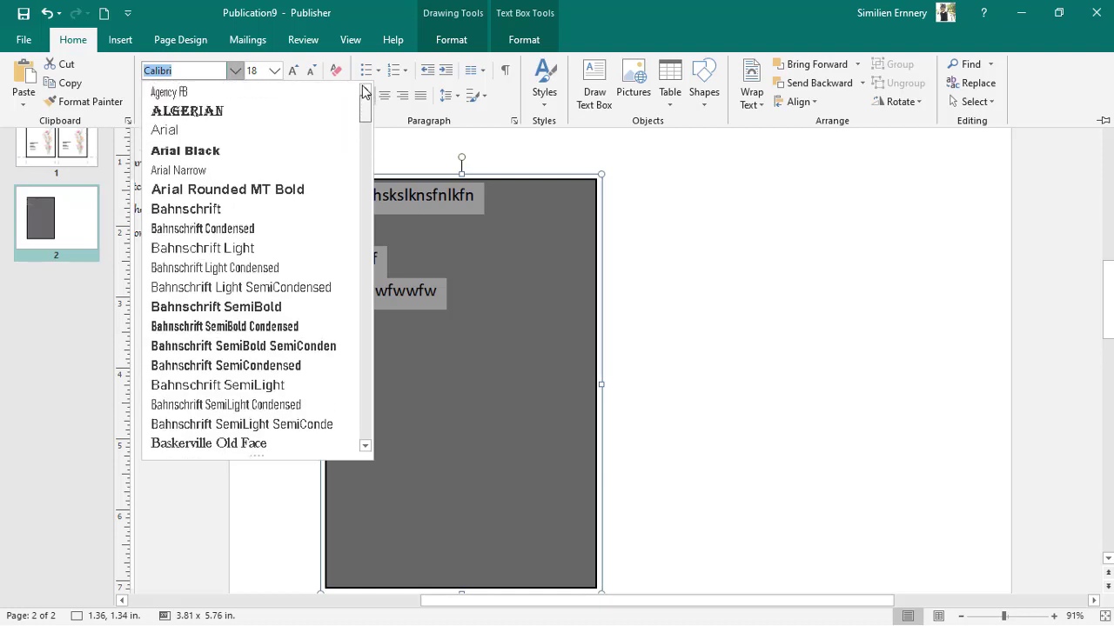
left_click(249, 130)
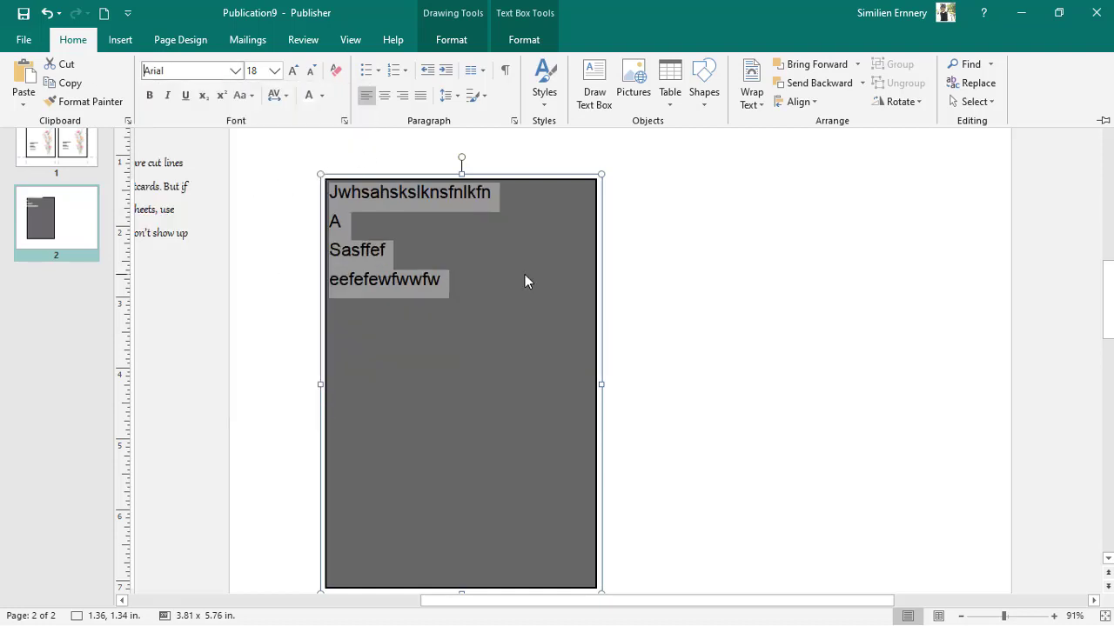
key("ctrl+F1")
left_click(543, 307)
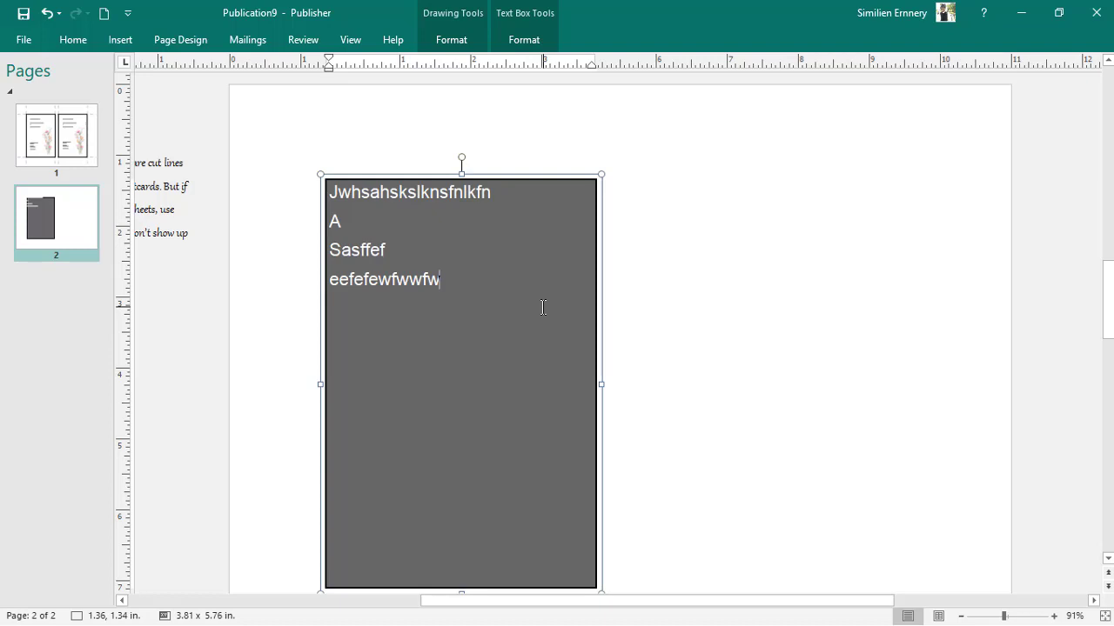
Duplicate the text-filled rectangle and place the copy on the right half of page 2, level with the original.
left_click(596, 258)
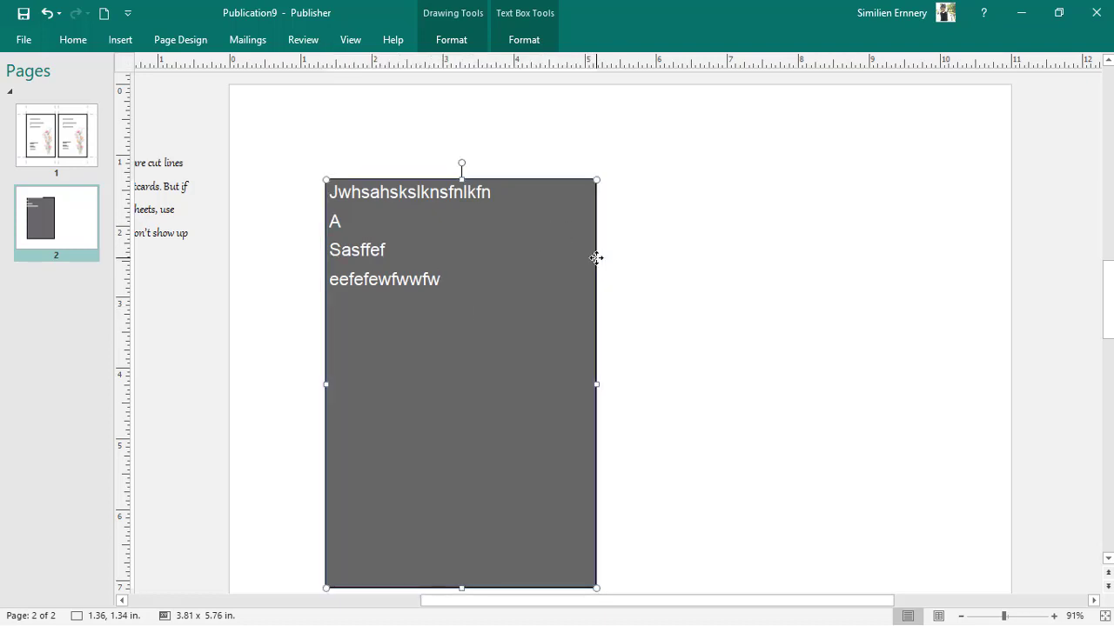
key("ctrl+c")
left_click(566, 376)
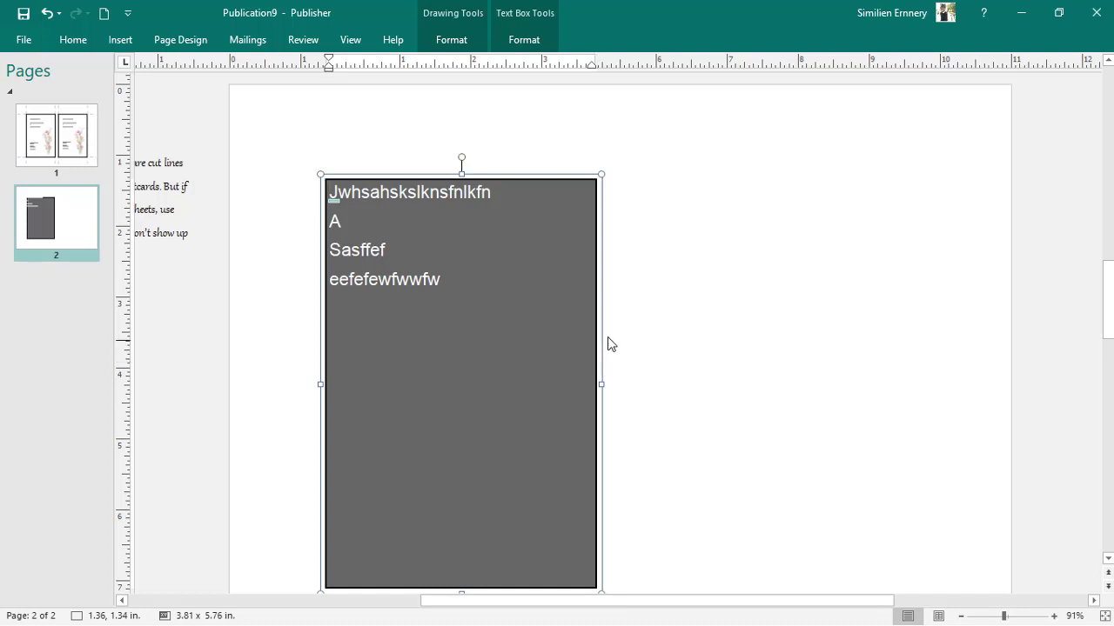
left_click(595, 335)
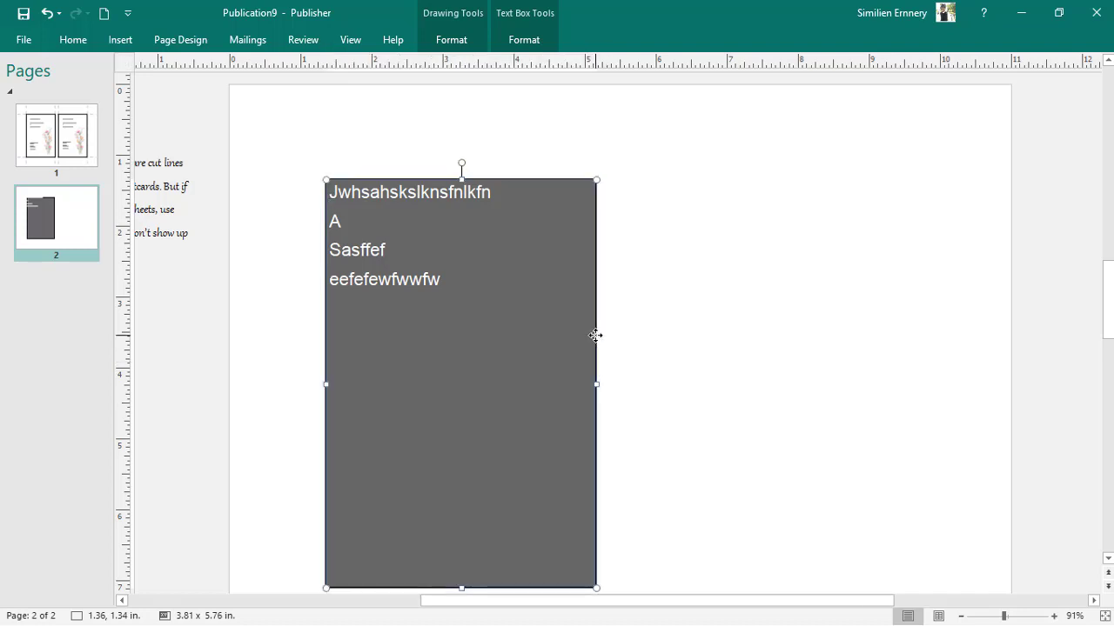
key("ctrl+v")
left_click_drag(534, 189, 844, 180)
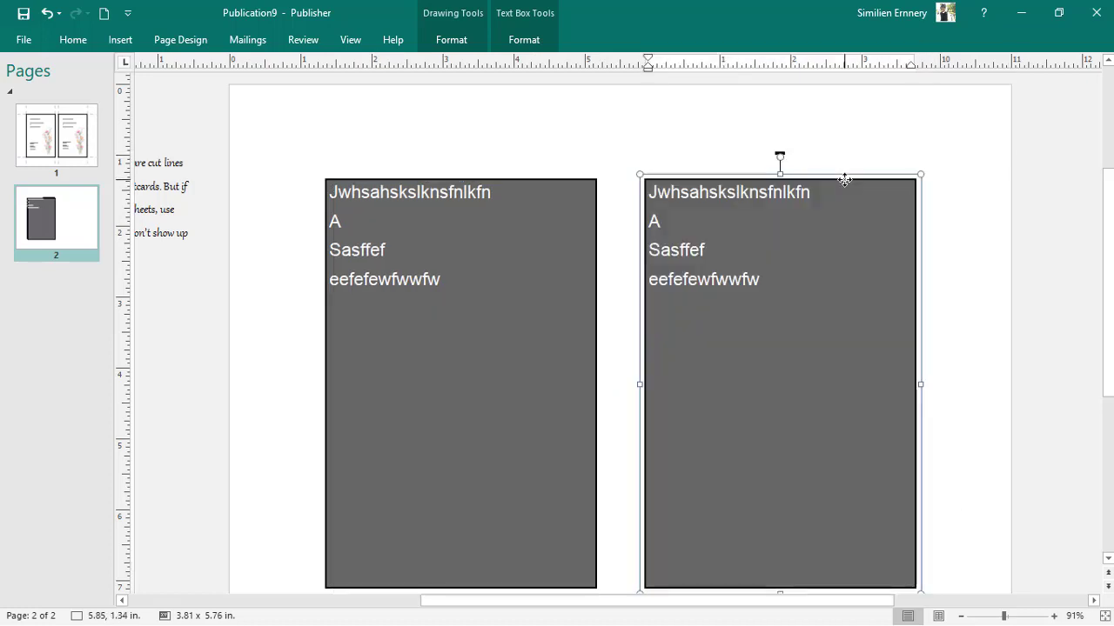
left_click(542, 166)
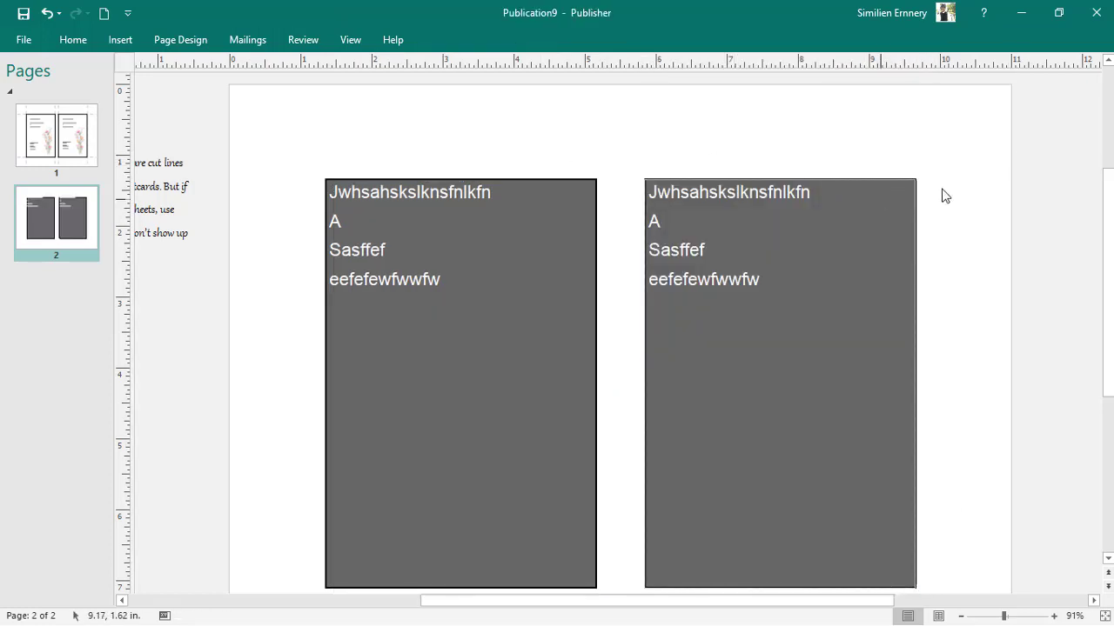
scroll(614, 330, "down", 2)
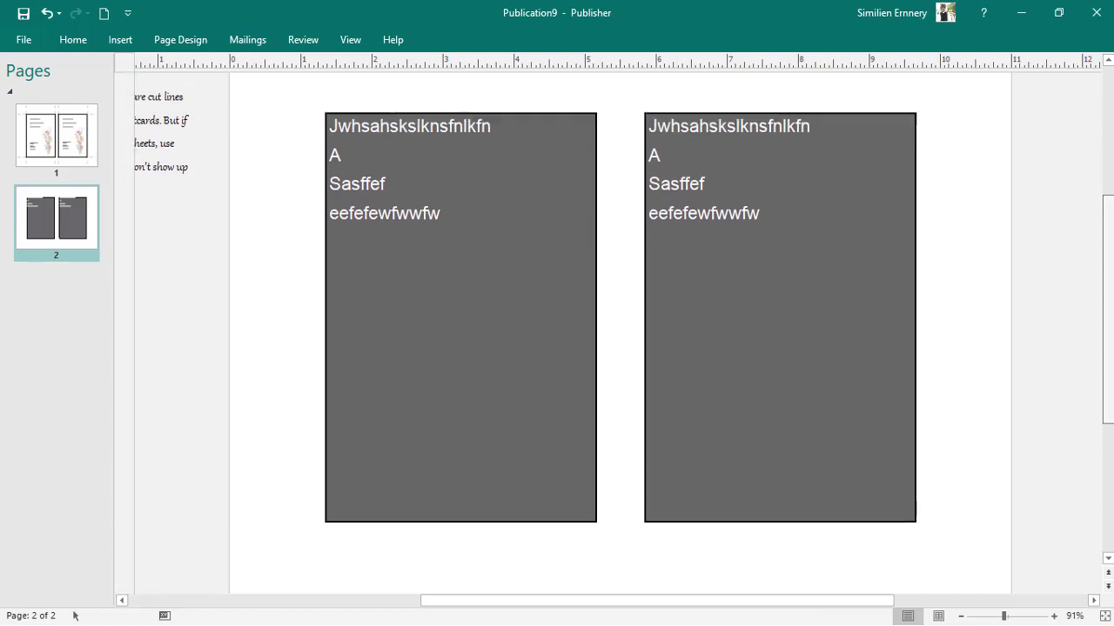
Draw a vertical line about 6.84 in long in the gap between the two invitations on page 1.
left_click(39, 130)
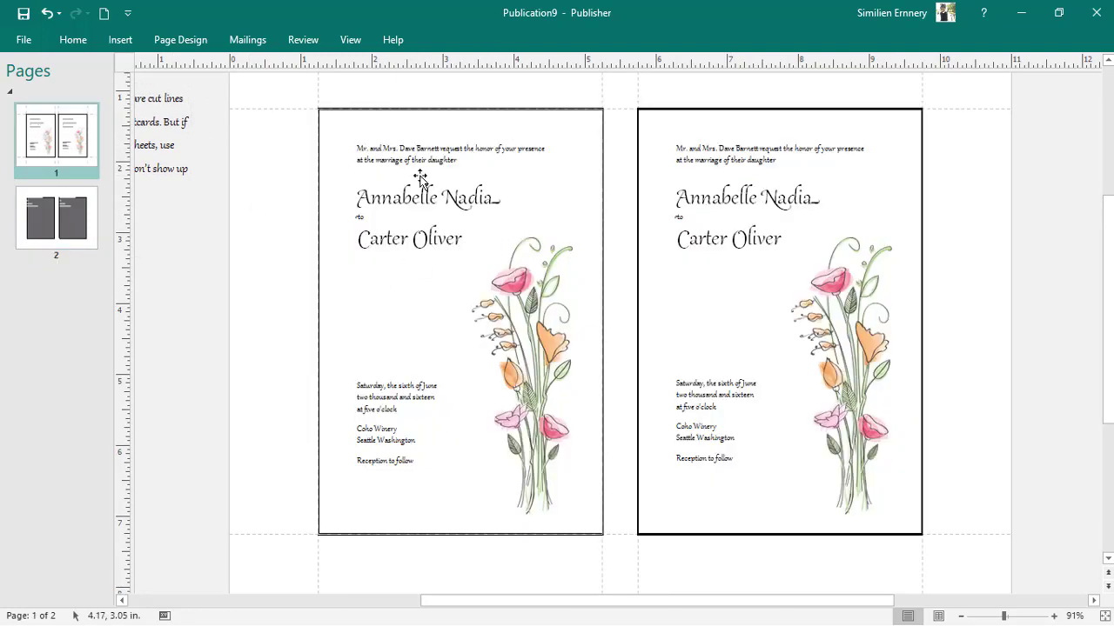
left_click(80, 211)
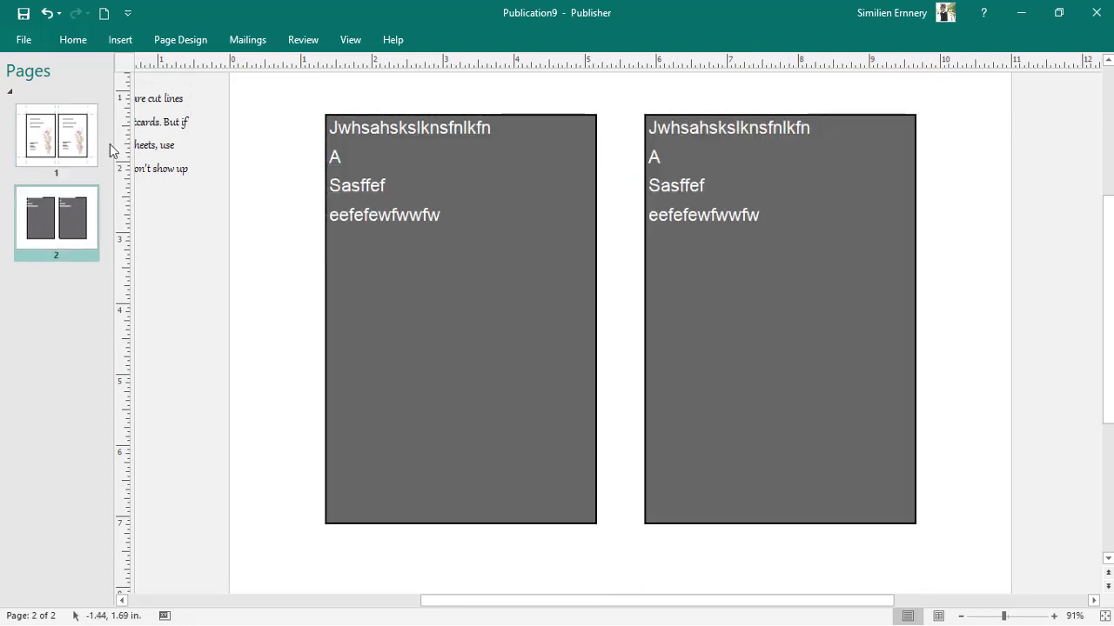
left_click(77, 138)
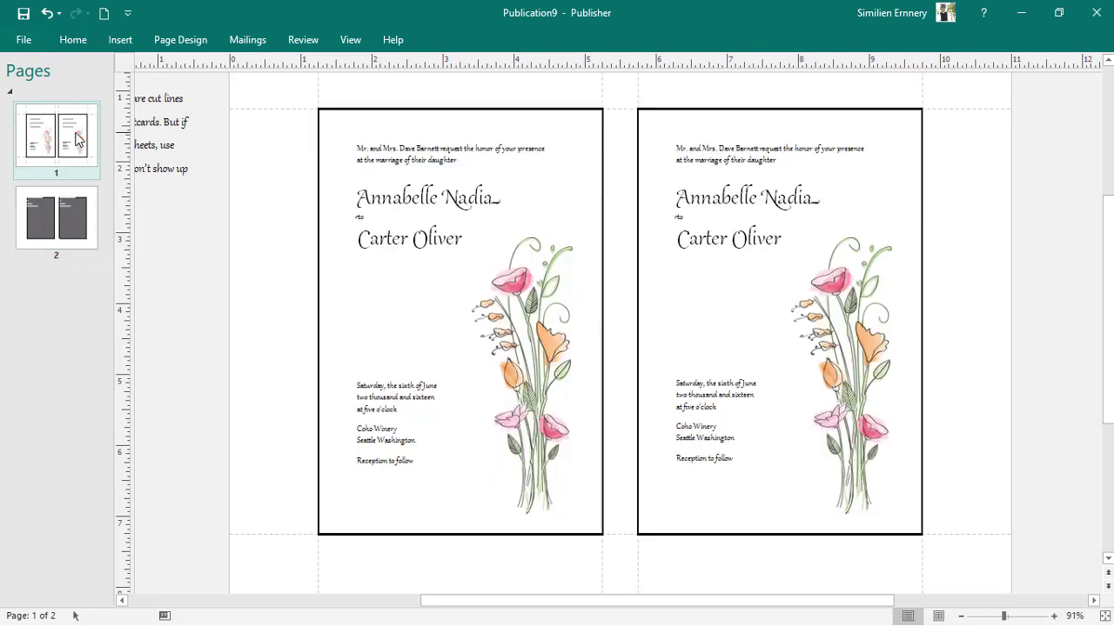
left_click(120, 40)
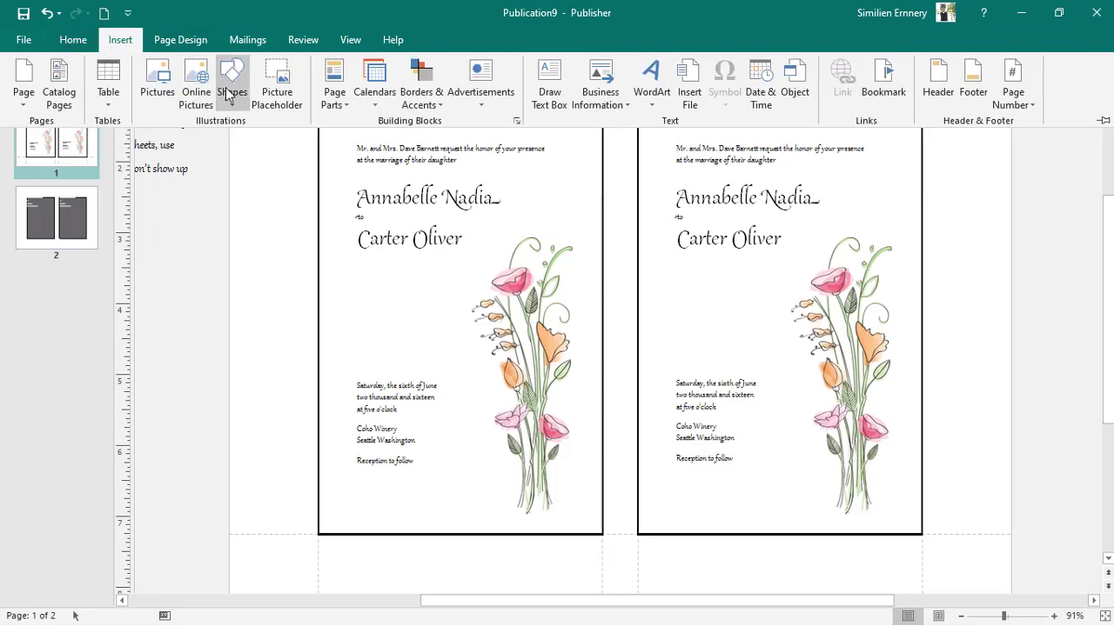
left_click(231, 75)
left_click(248, 142)
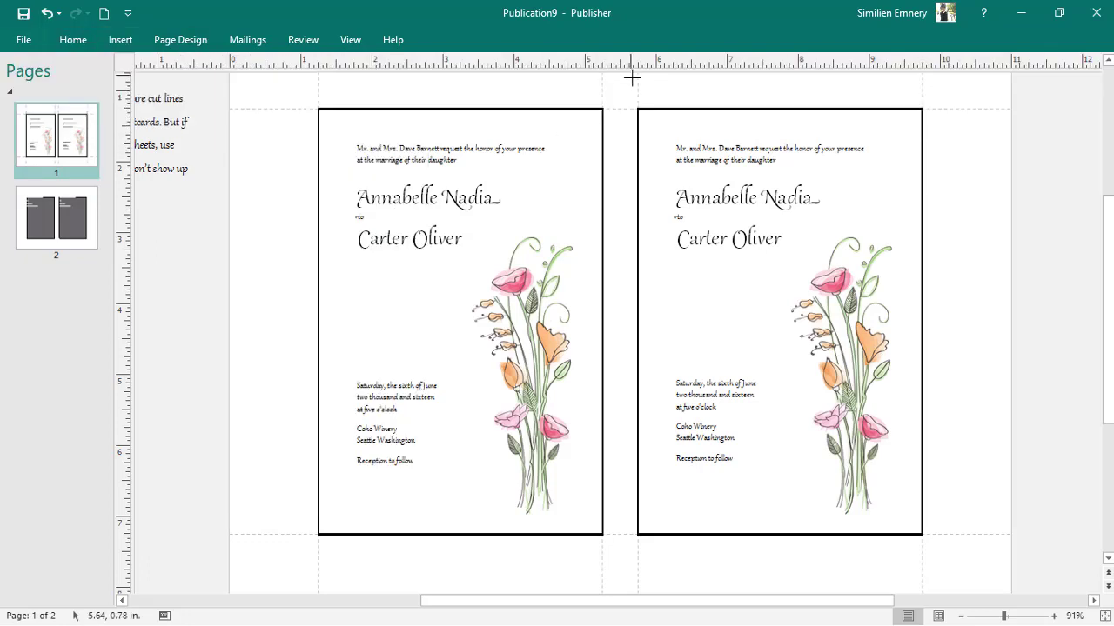
mouse_move(617, 79)
left_mouse_down()
mouse_move(599, 478)
mouse_move(622, 614)
mouse_move(617, 564)
left_mouse_up()
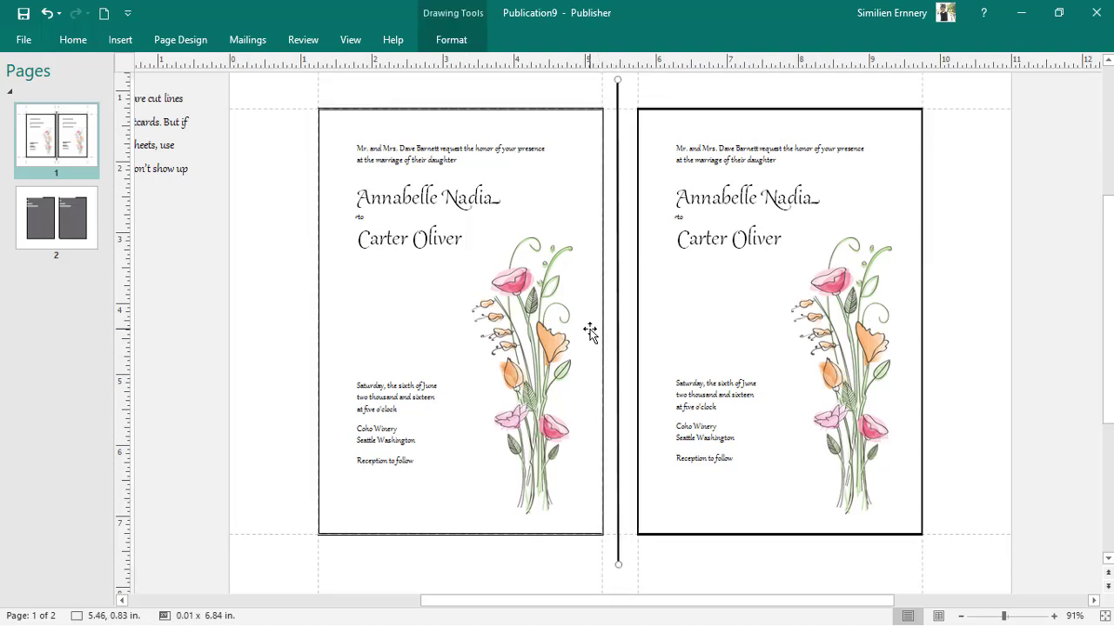
Go to page 2 and check the text in the two gray rectangles.
left_click(407, 313)
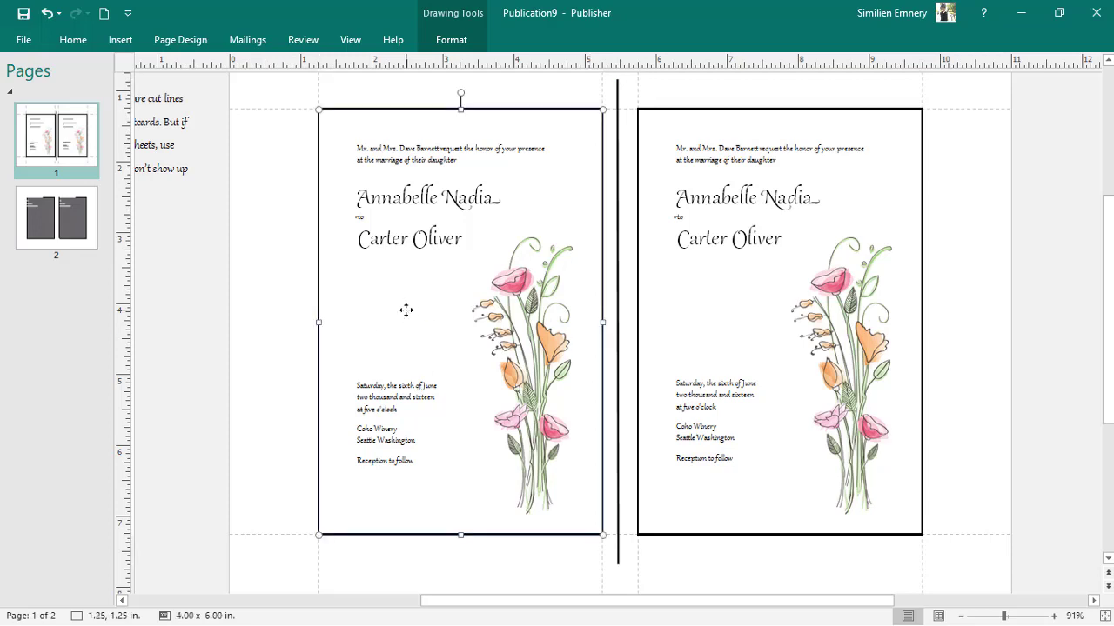
left_click(66, 225)
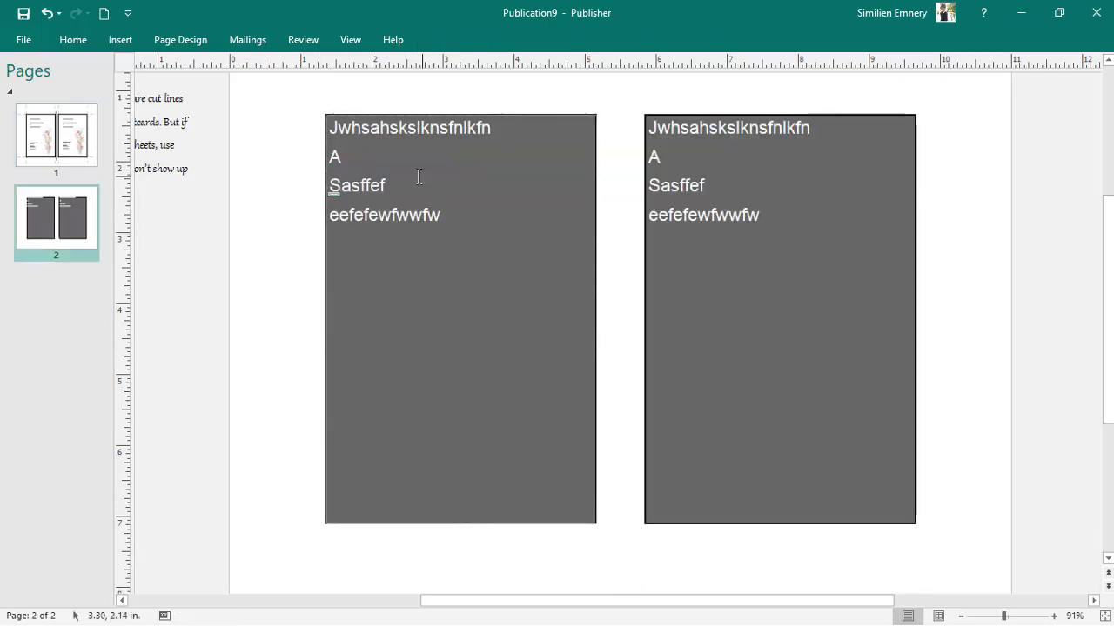
left_click_drag(467, 230, 294, 135)
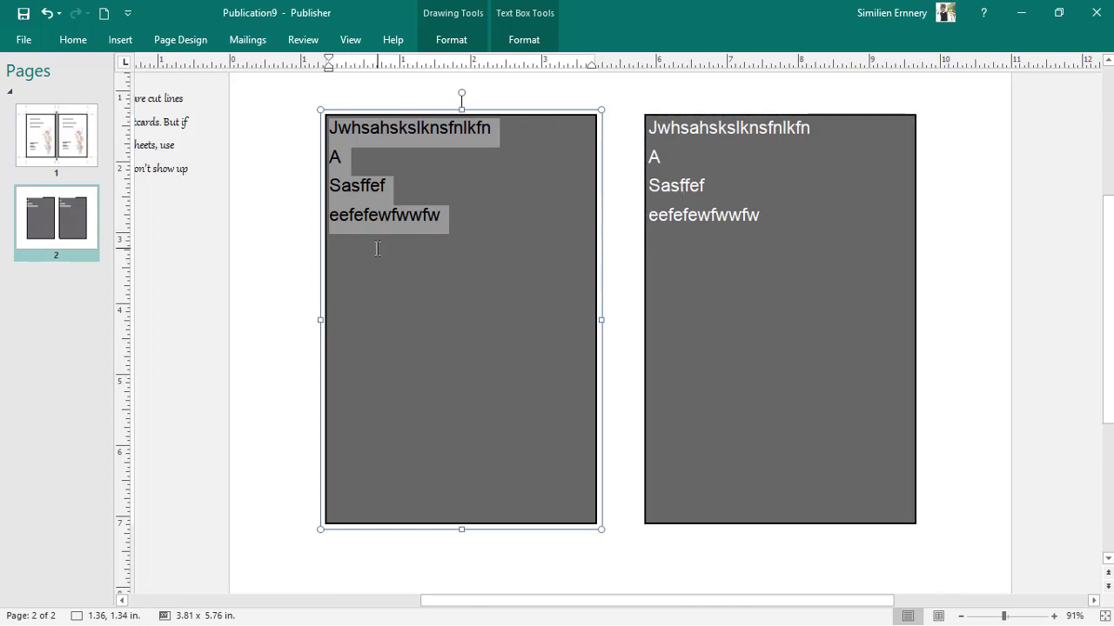
left_click(655, 306)
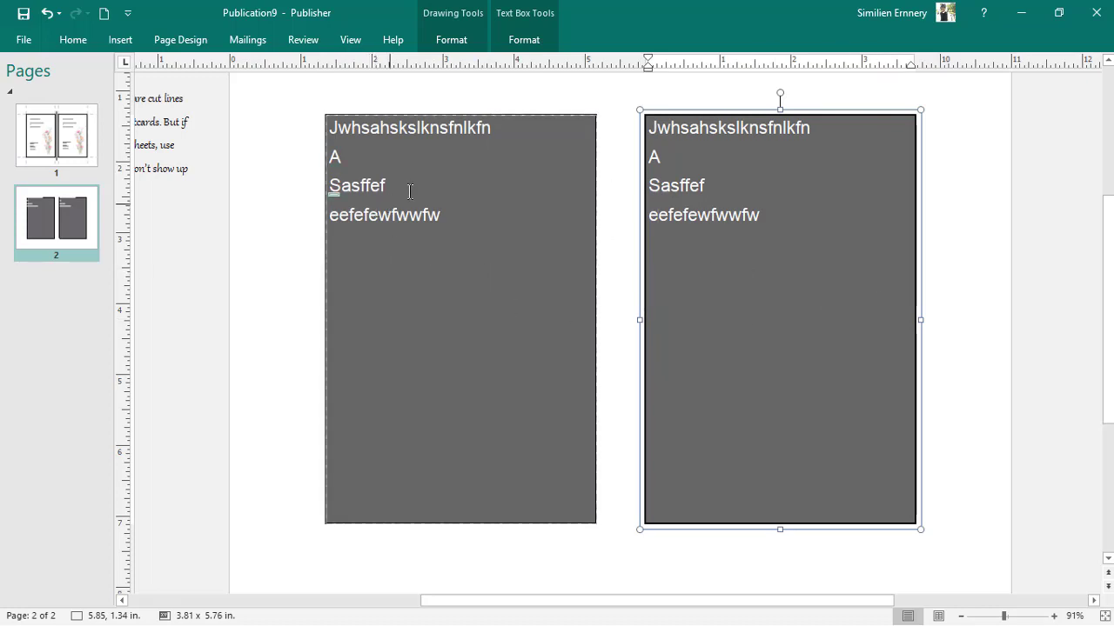
left_click(466, 204)
left_click(448, 218)
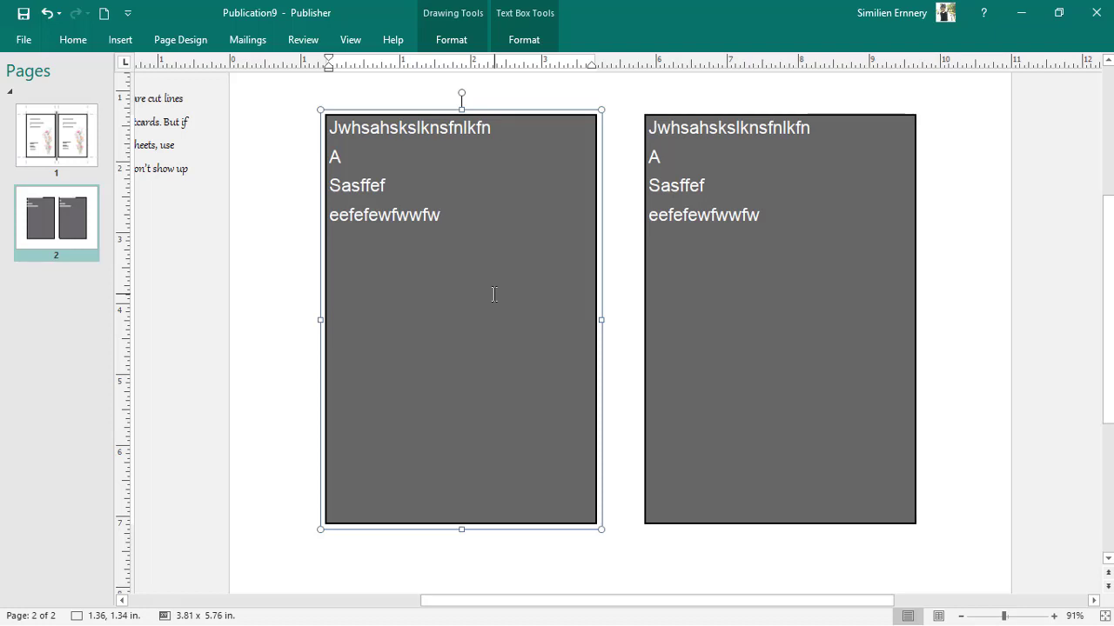
Remove the fill and the outline from both text rectangles on page 2.
left_click(545, 111)
left_click(685, 128, "shift")
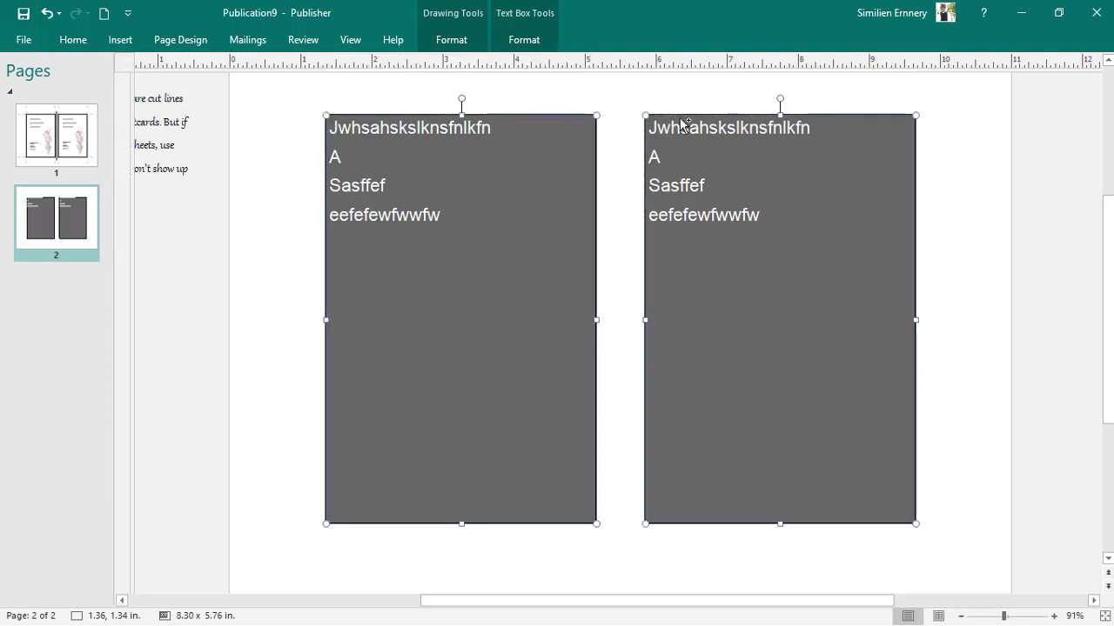
left_click(505, 46)
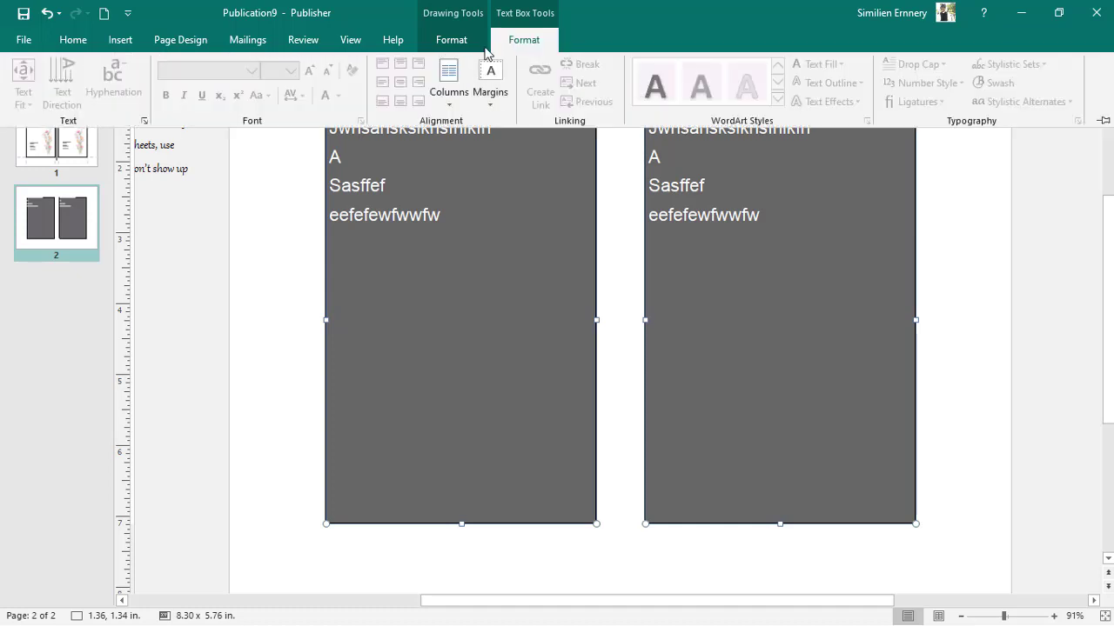
left_click(451, 39)
left_click(538, 64)
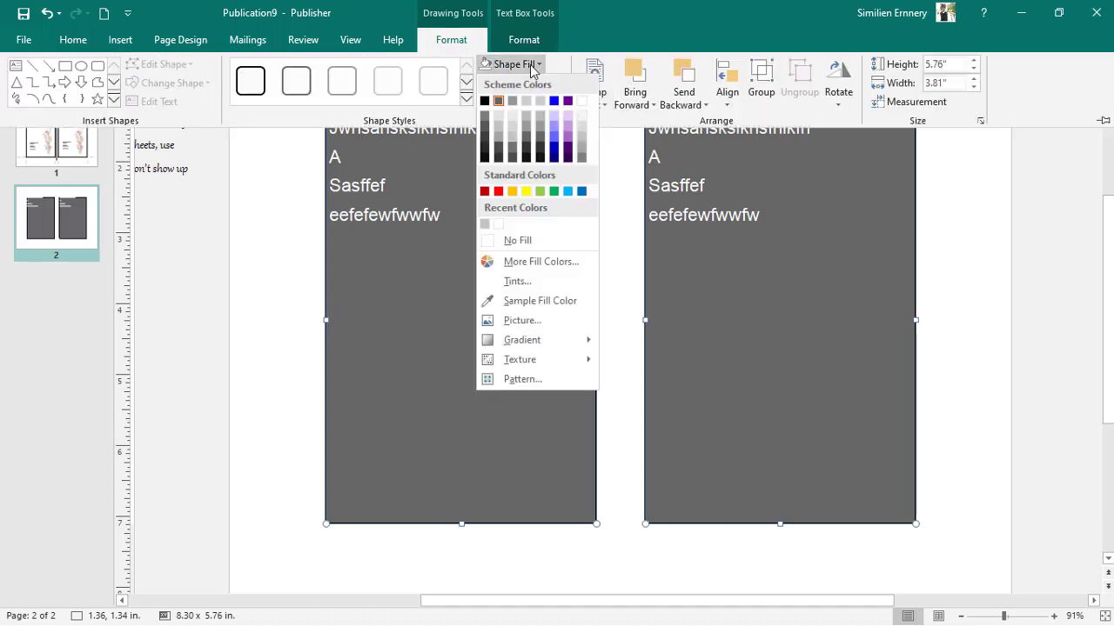
left_click(509, 240)
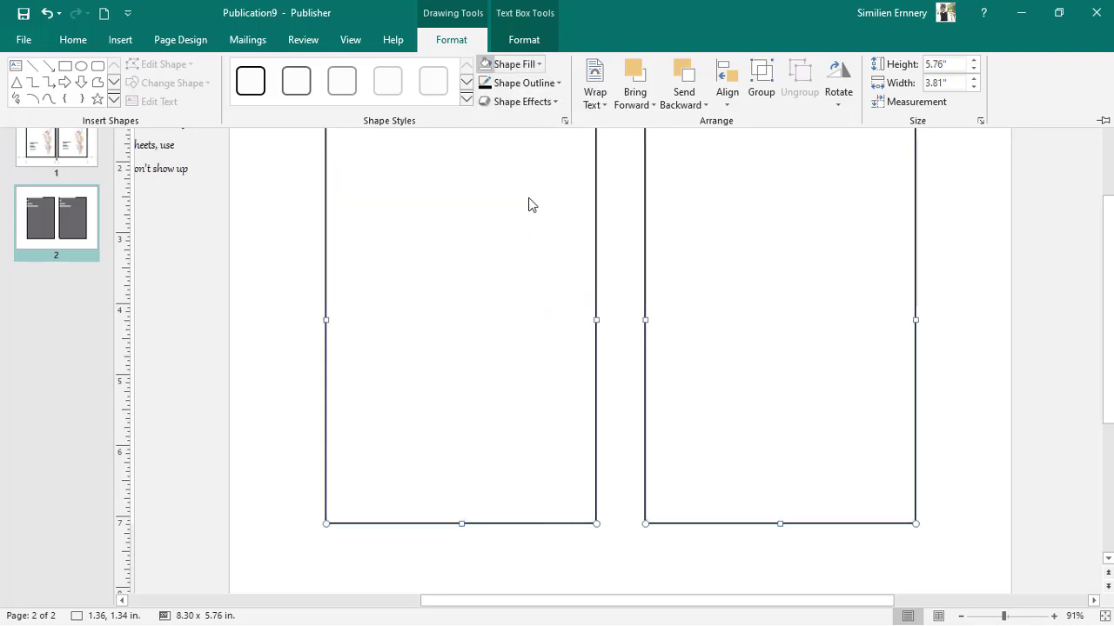
left_click(531, 85)
left_click(534, 259)
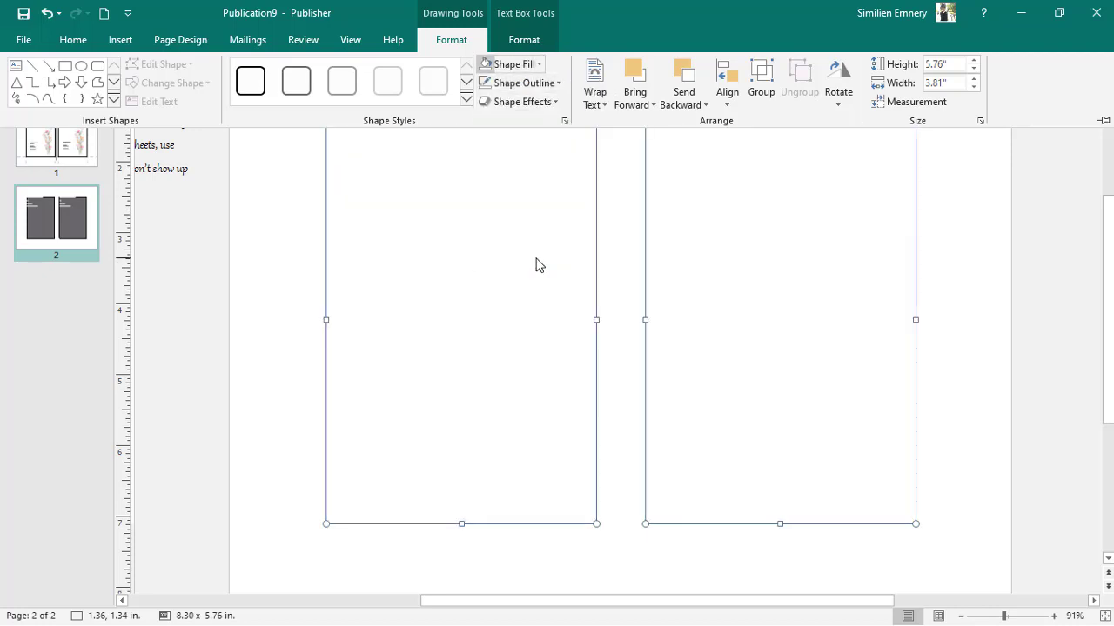
Change the font color of all four text lines in the left text box on page 2 to dark blue.
left_click(488, 199)
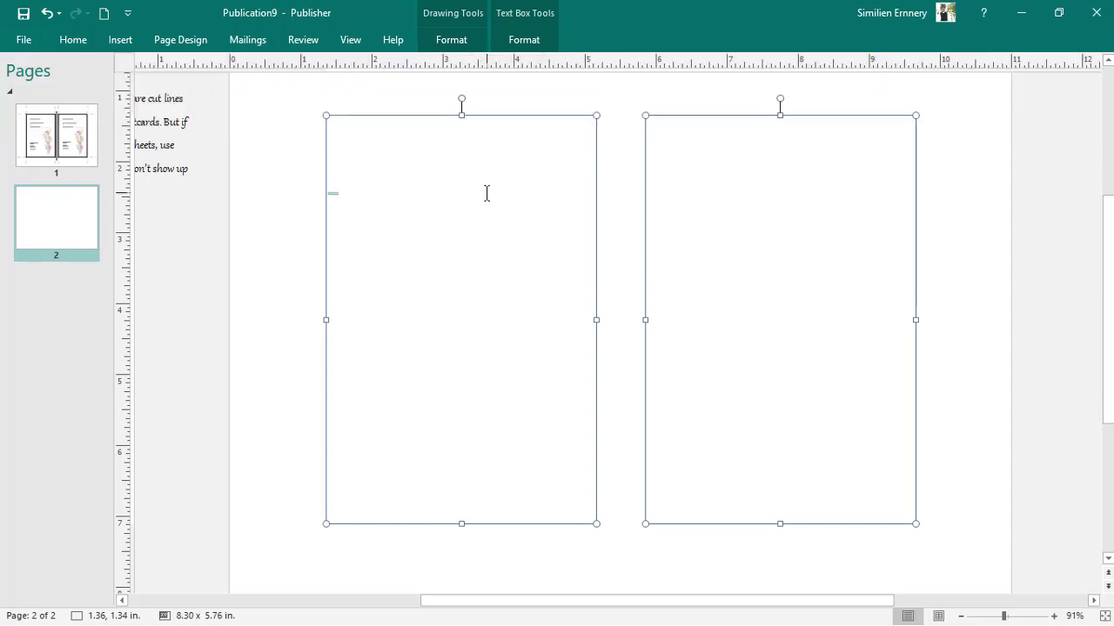
key("ctrl+a")
left_click(453, 158)
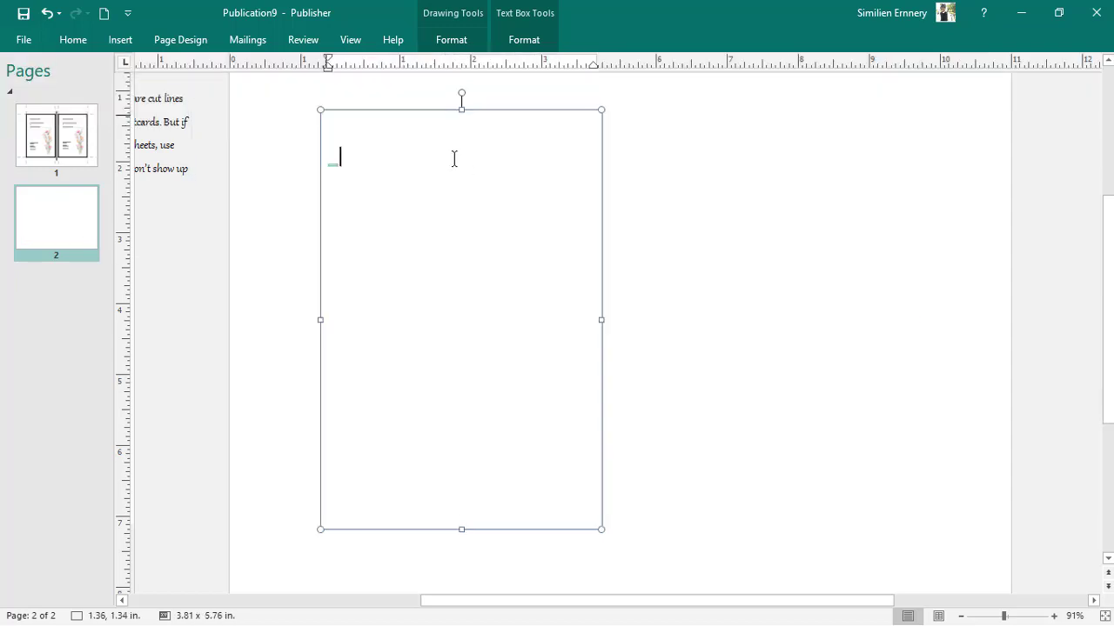
key("ctrl+v")
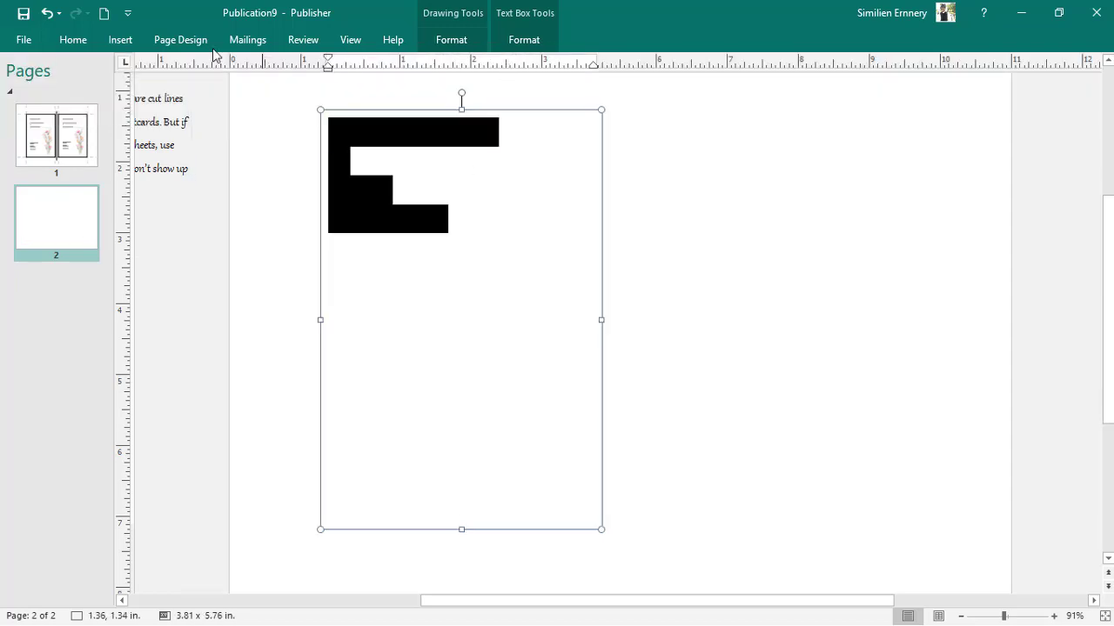
left_click(75, 41)
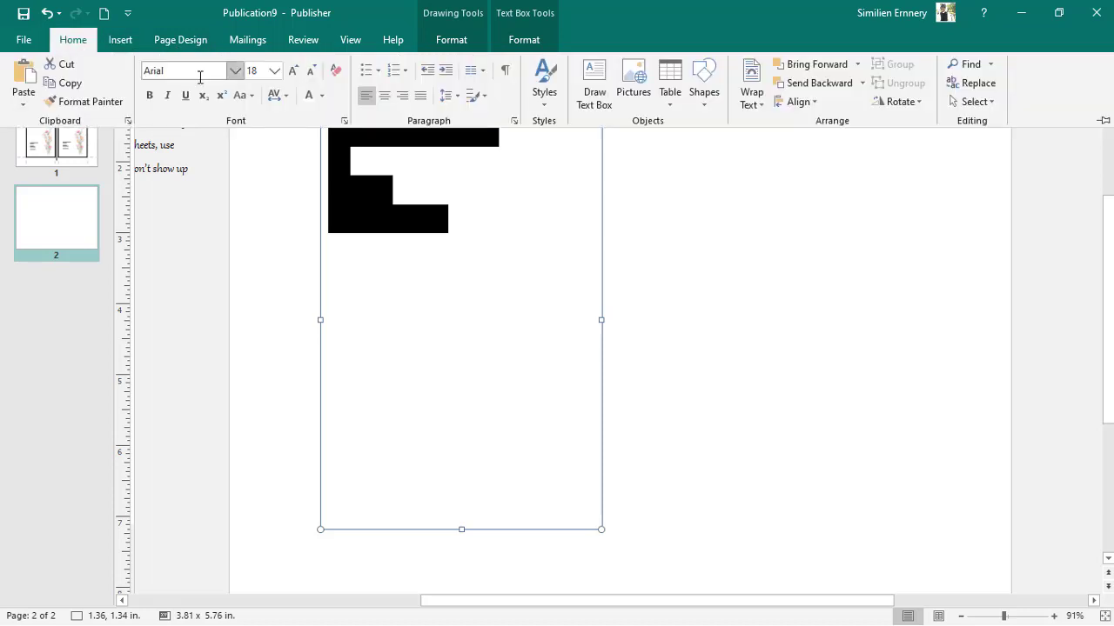
left_click(321, 95)
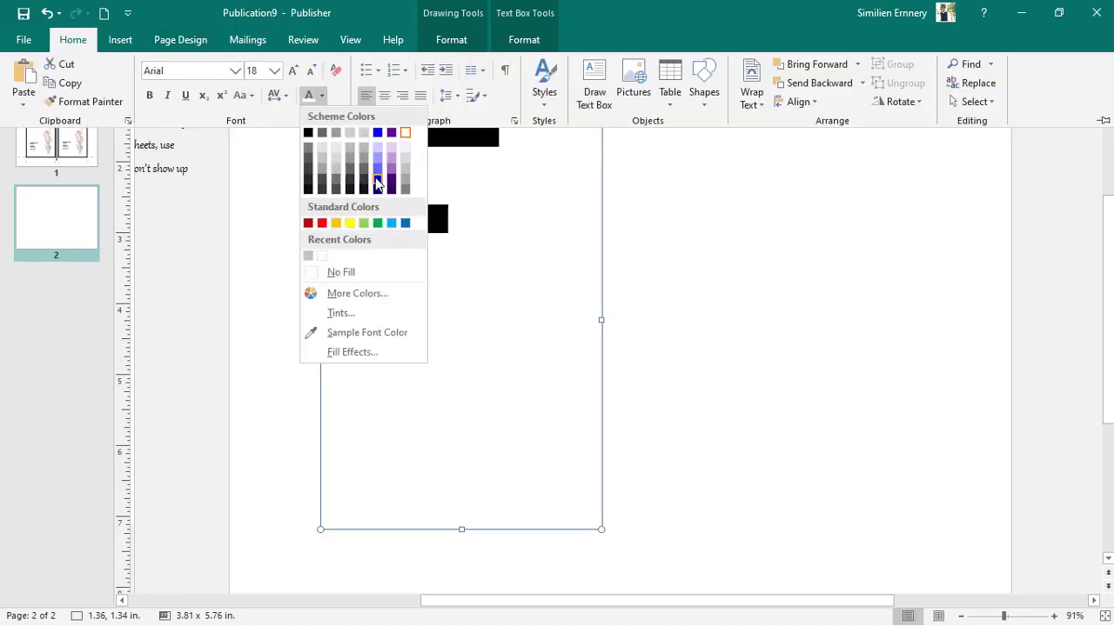
left_click(378, 184)
left_click(537, 189)
Apply the same dark blue font color to all the text in the right text box on page 2.
left_click(758, 212)
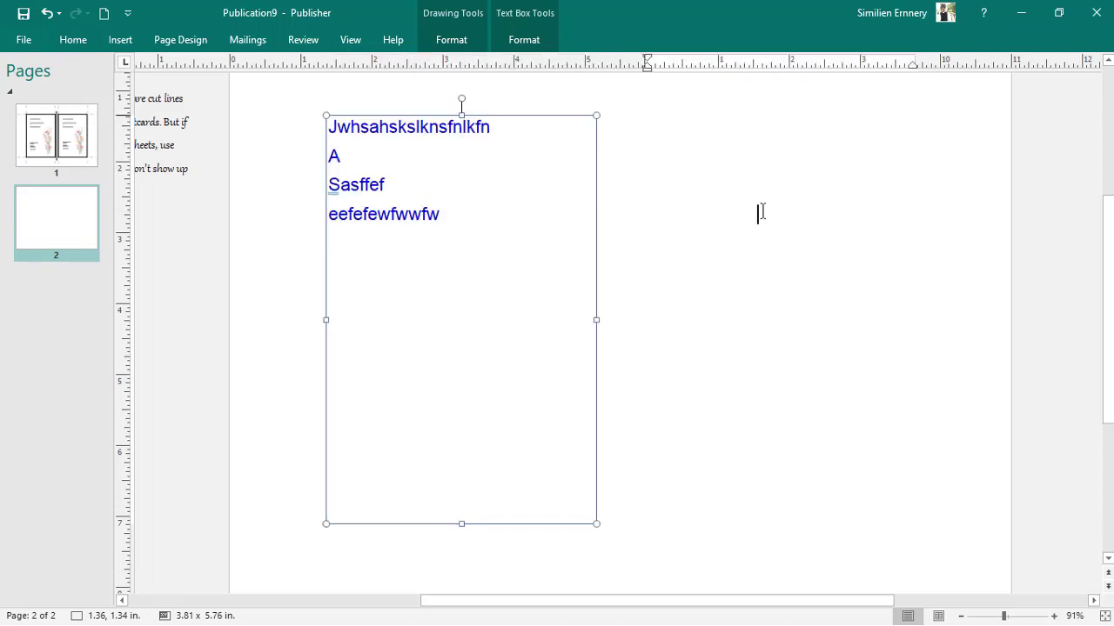
key("ctrl+a")
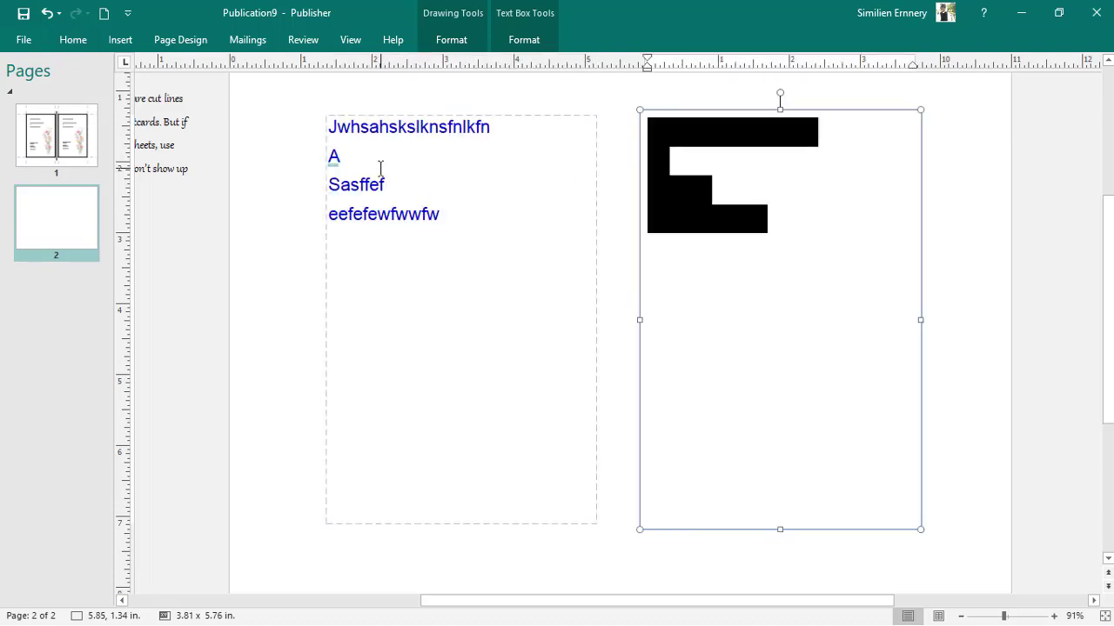
left_click(73, 40)
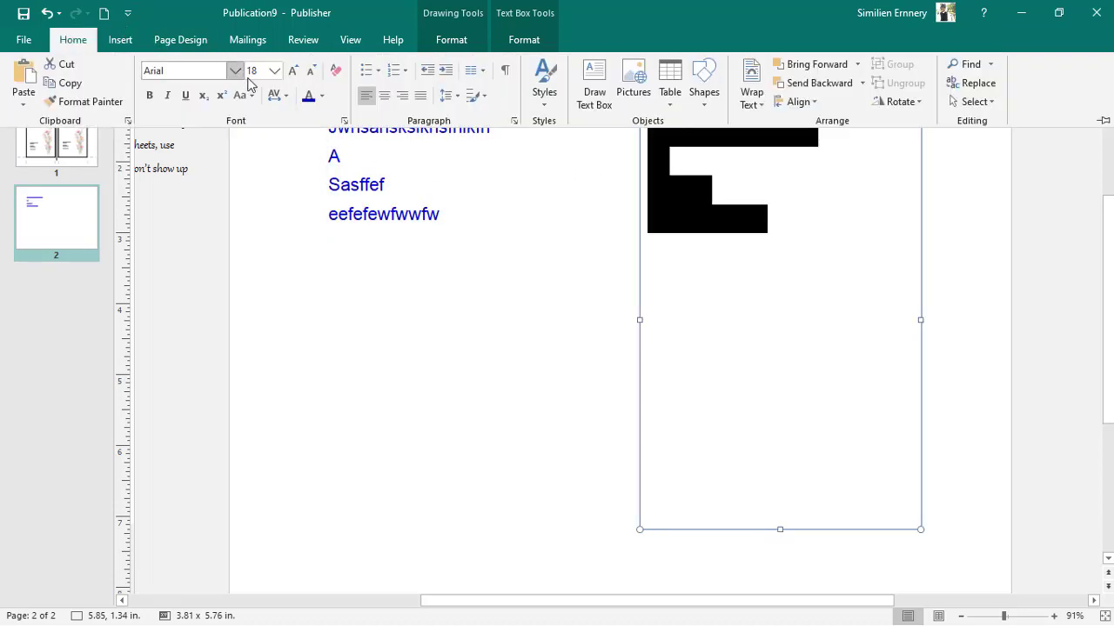
left_click(308, 98)
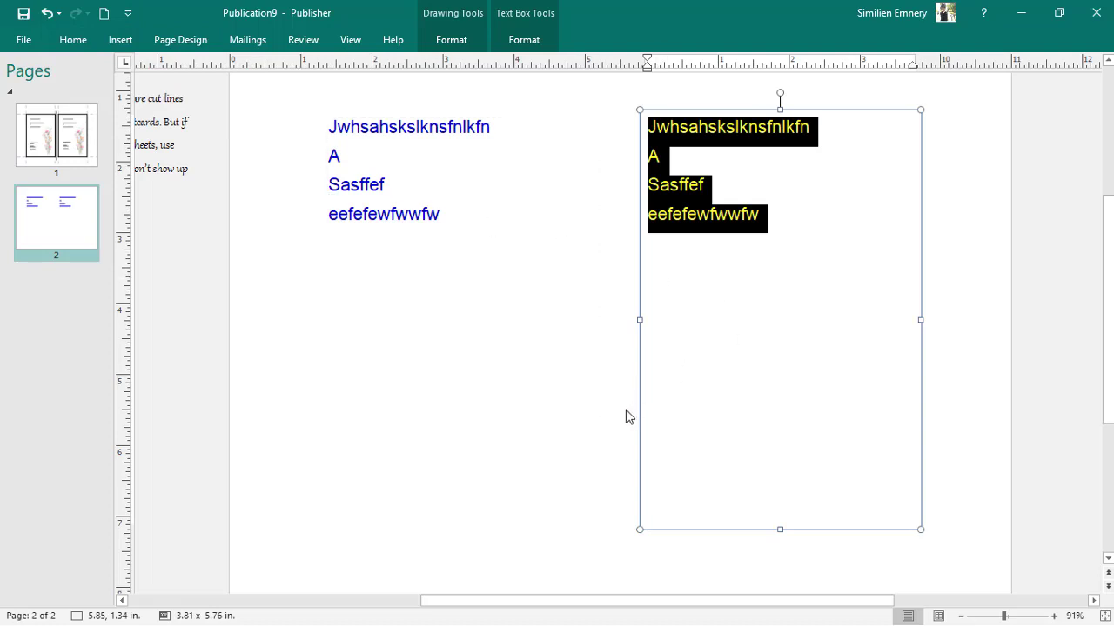
left_click(616, 435)
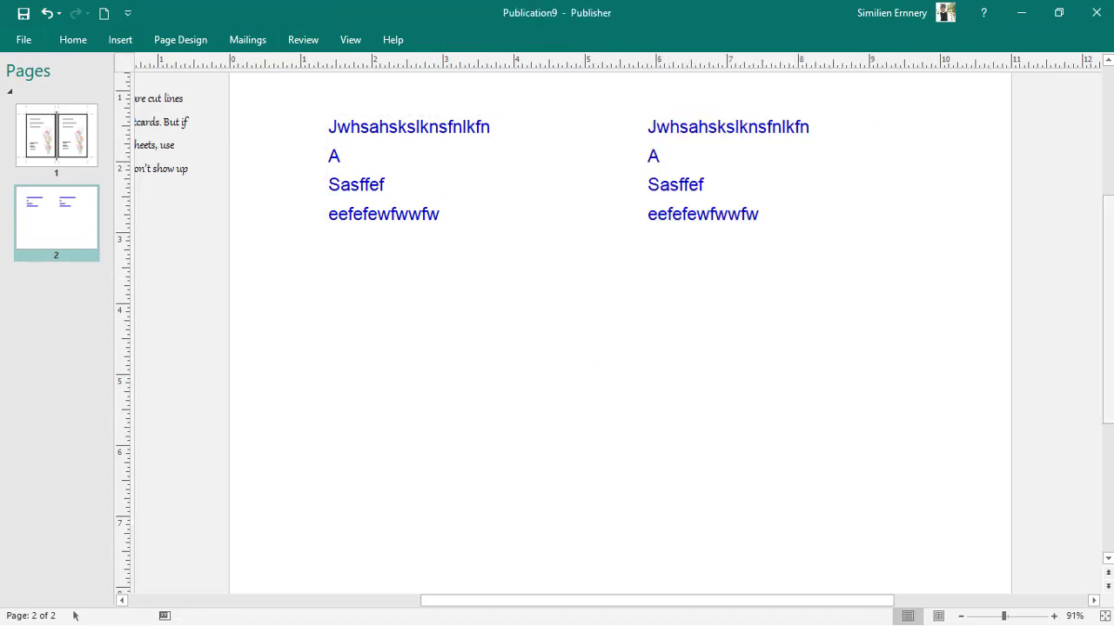
left_click_drag(1110, 253, 1111, 217)
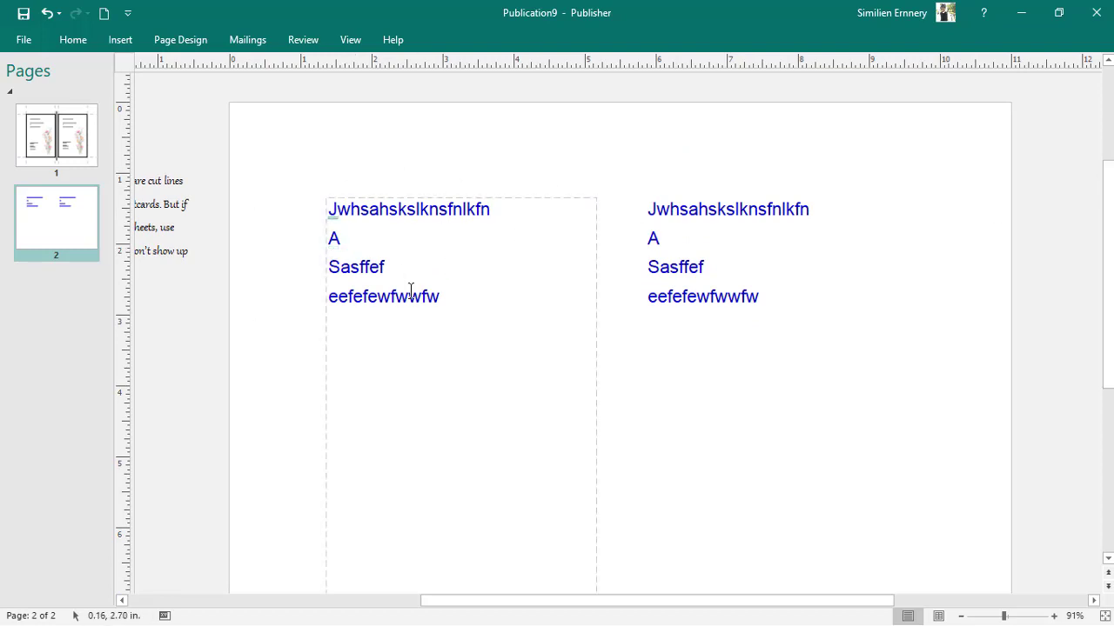
left_click(326, 339)
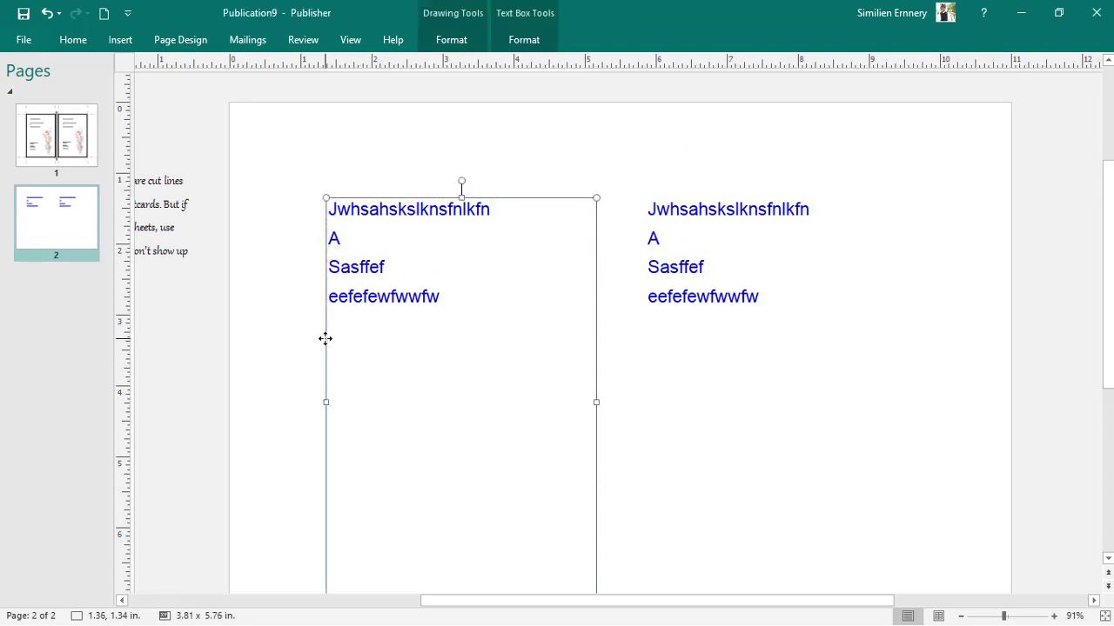
left_click(646, 272, "shift")
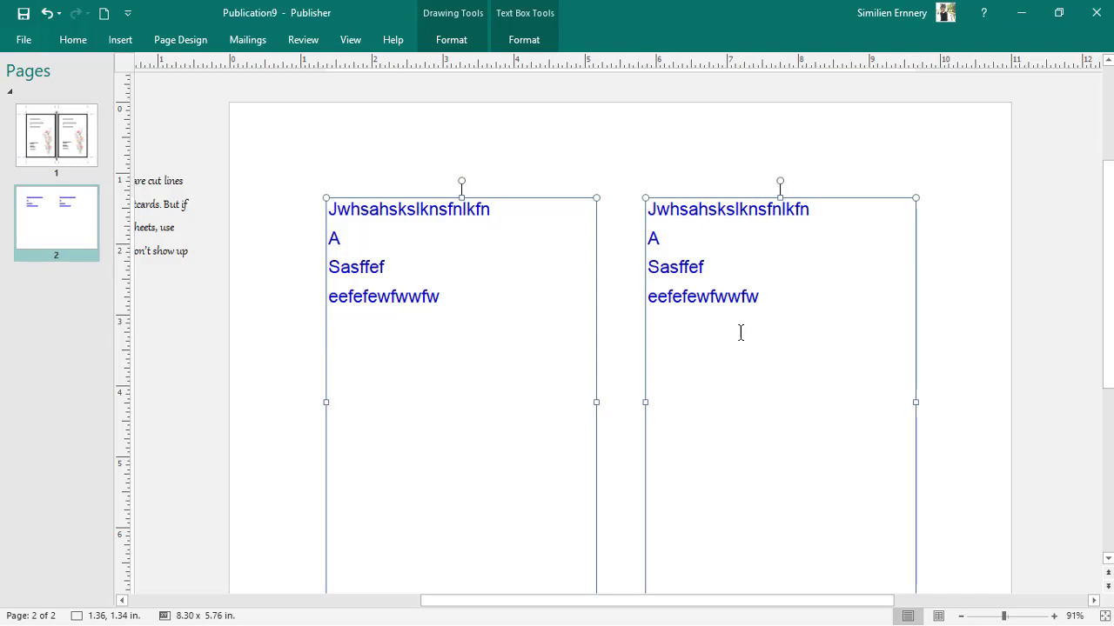
left_click(920, 164)
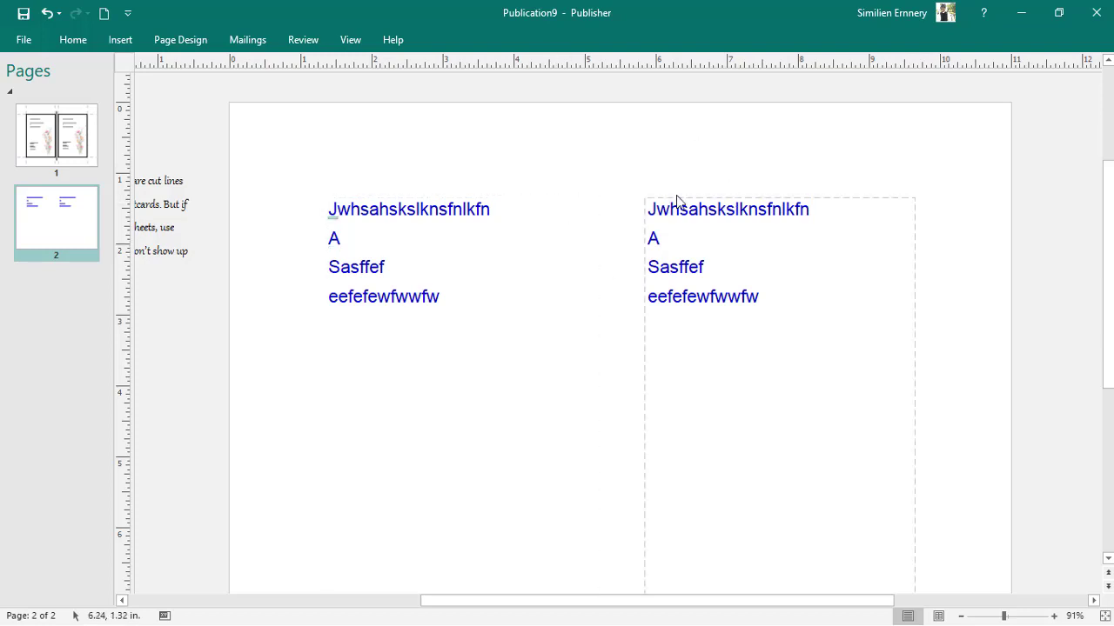
Switch to the Publication2 document and examine the French wording of the left invitation on page 1, from opening line to closing line.
left_click(1025, 16)
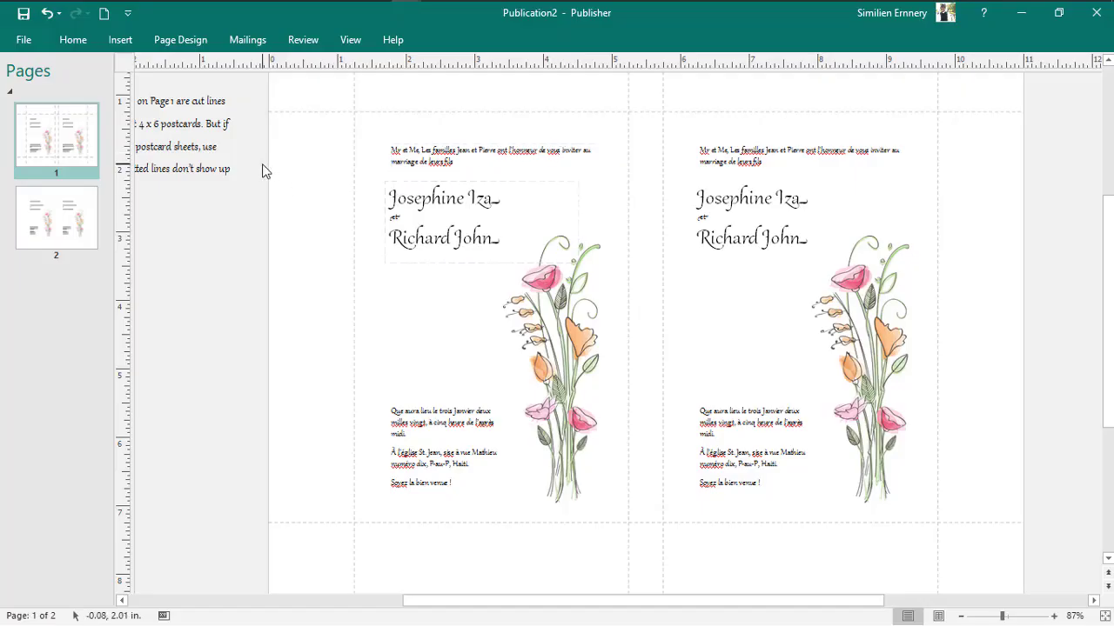
left_click(595, 151)
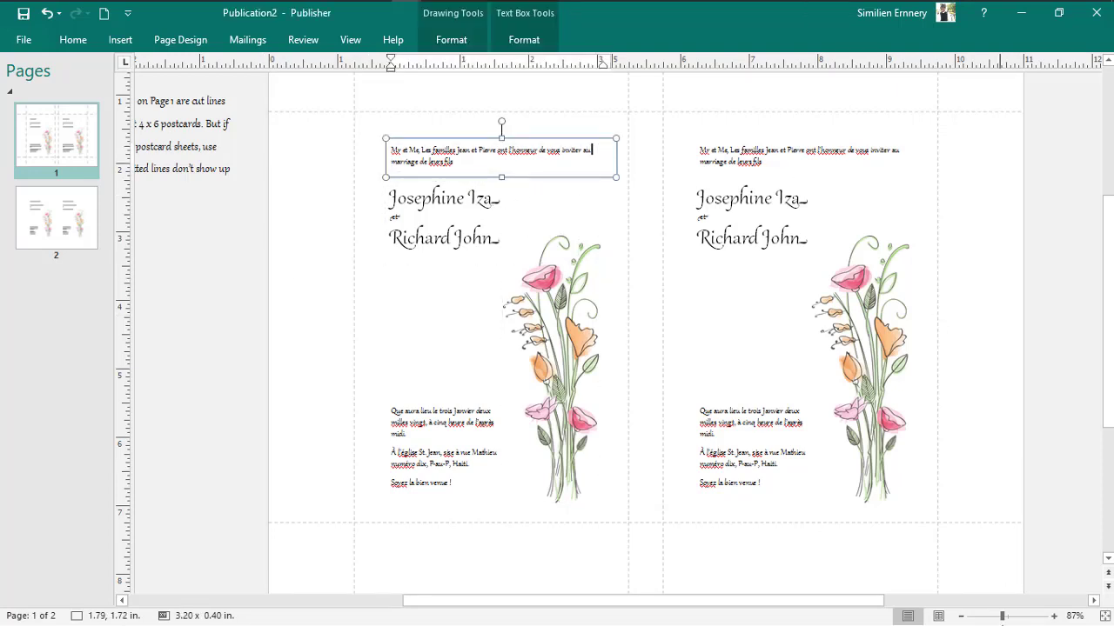
left_click_drag(1002, 616, 1011, 615)
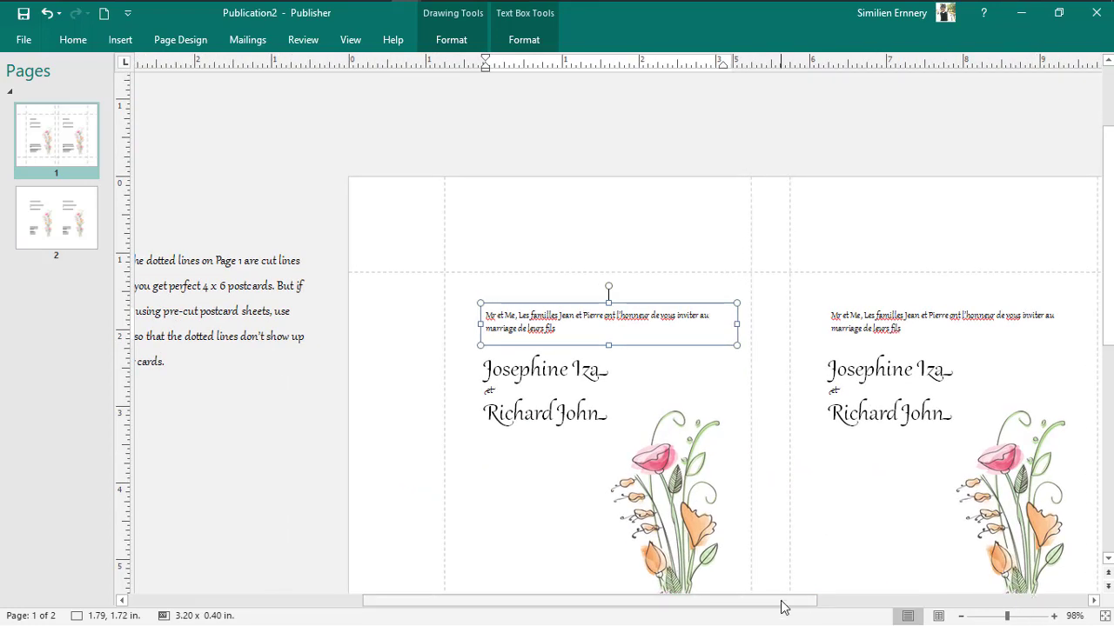
left_click_drag(783, 602, 898, 602)
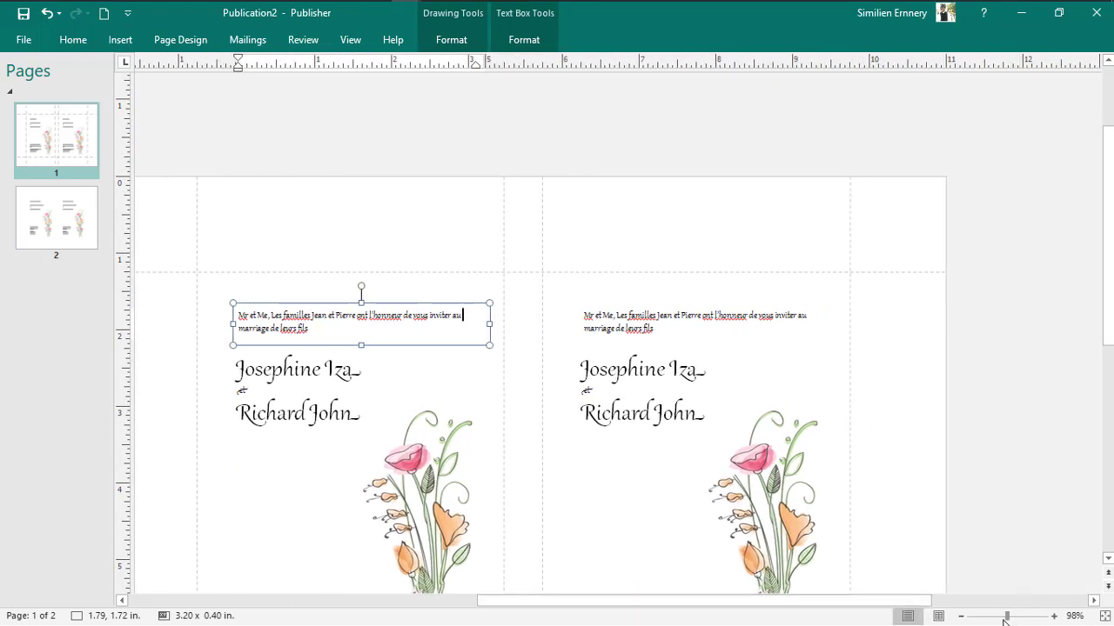
left_click_drag(1007, 617, 1013, 617)
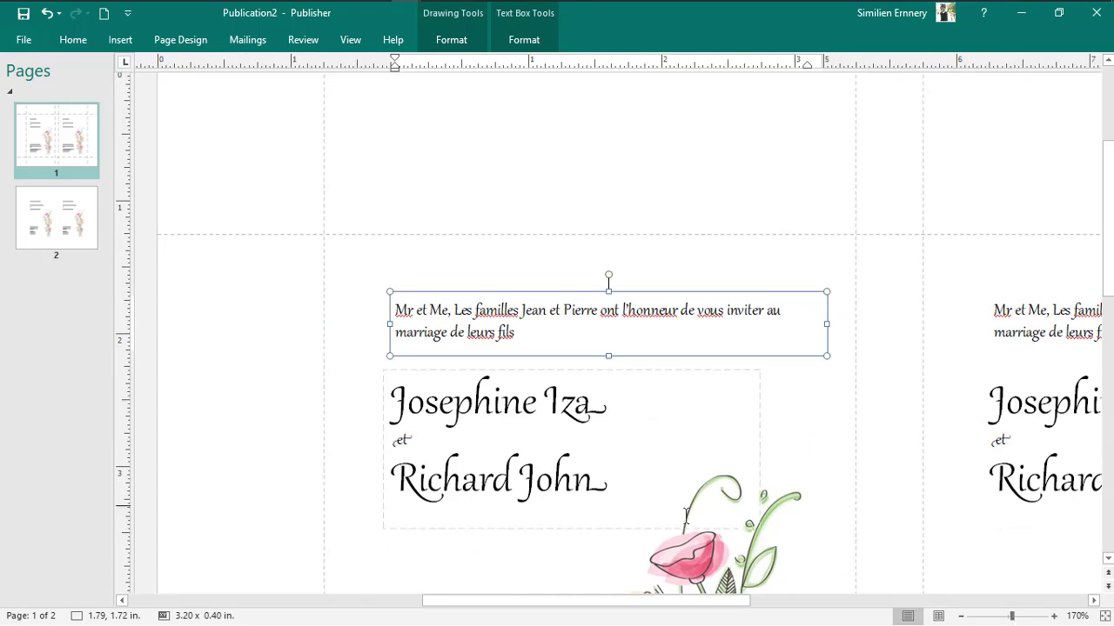
left_click_drag(599, 602, 560, 624)
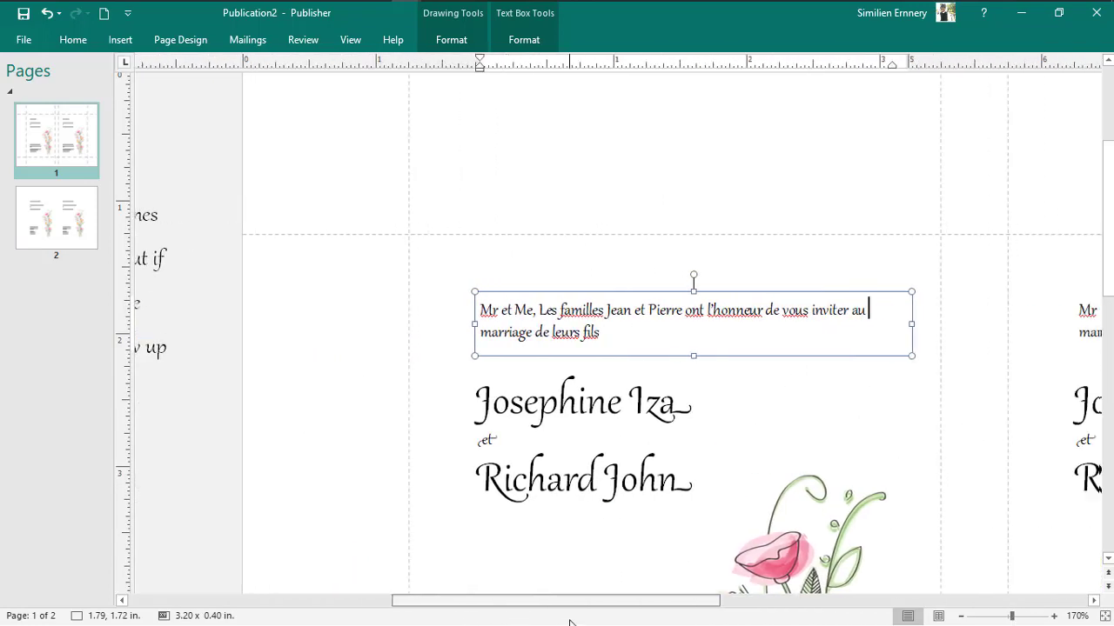
scroll(889, 439, "right", 3)
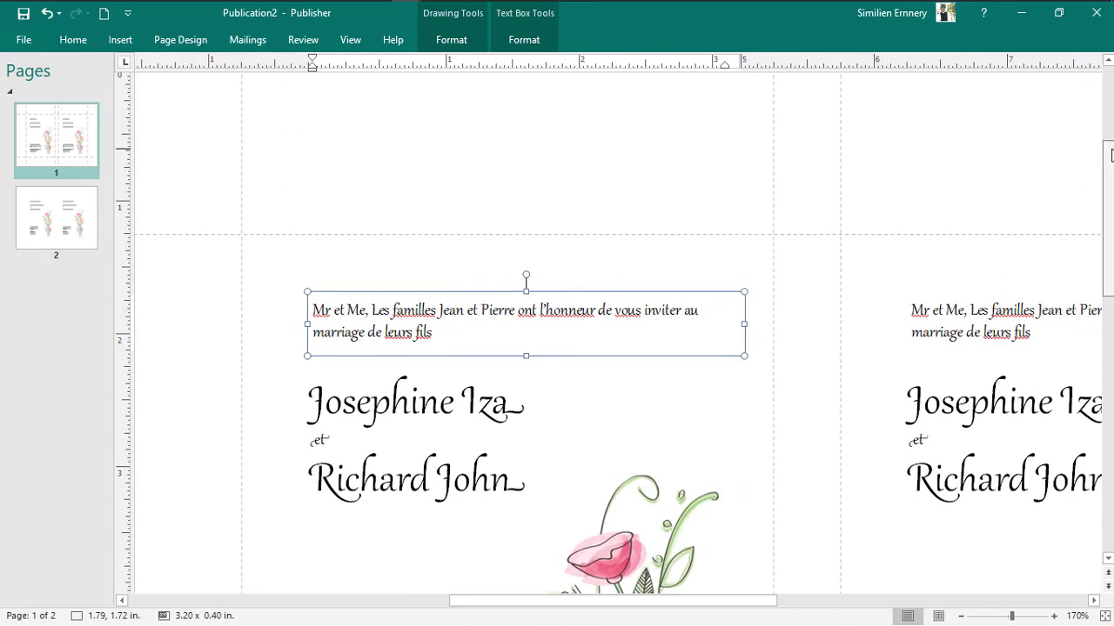
left_click_drag(1103, 154, 1104, 225)
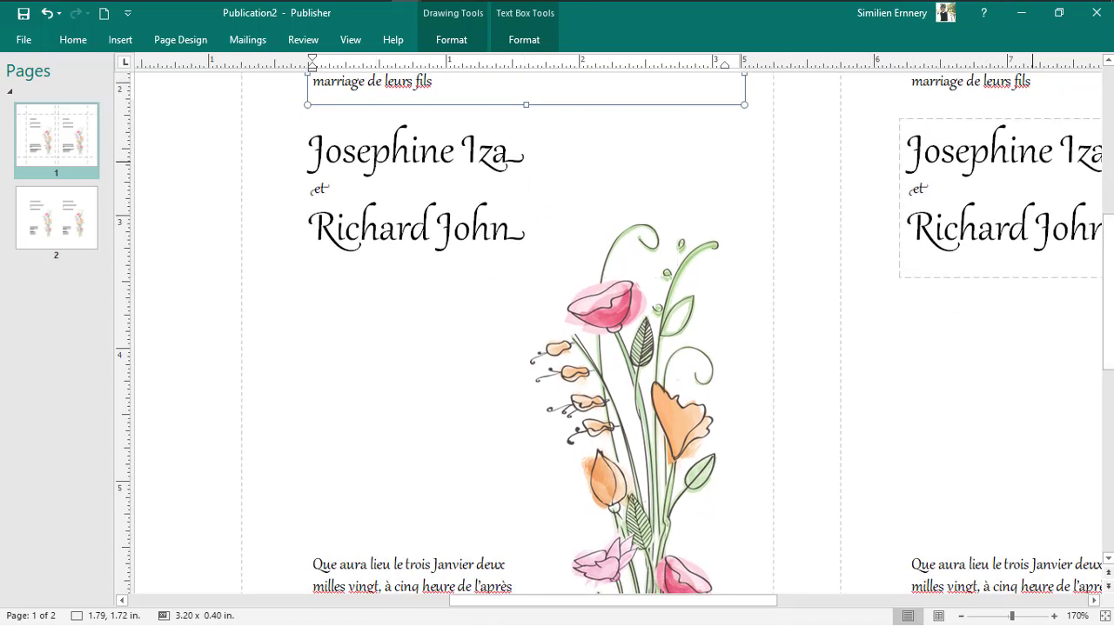
left_click_drag(1107, 259, 1107, 335)
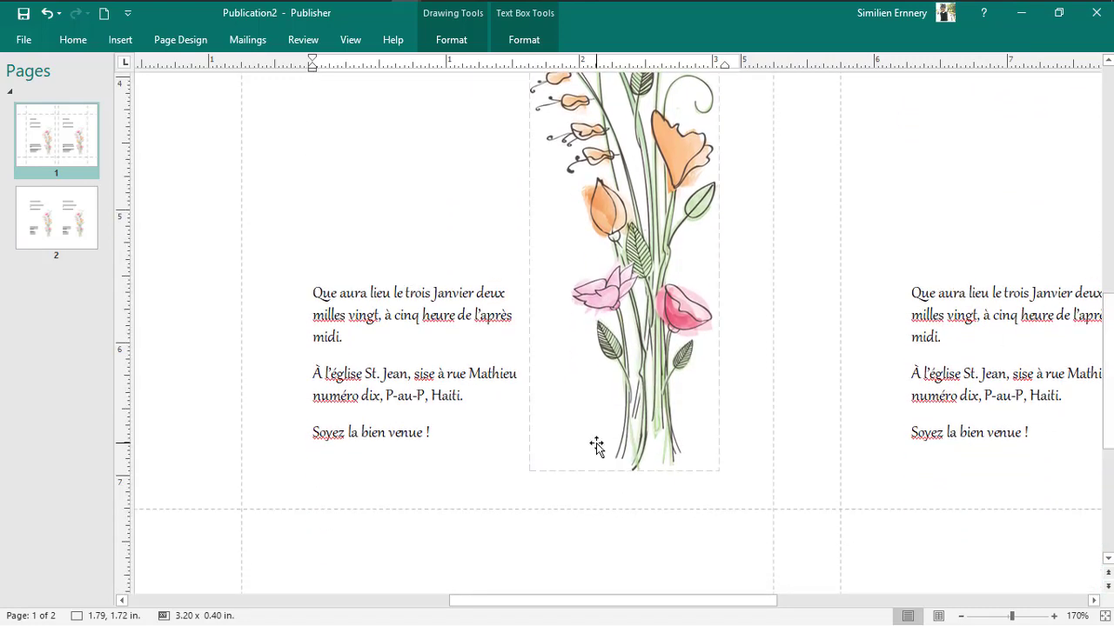
Correct the first word of the left invitation's date paragraph from "Que" to "Qui".
left_click(338, 293)
key("BackSpace")
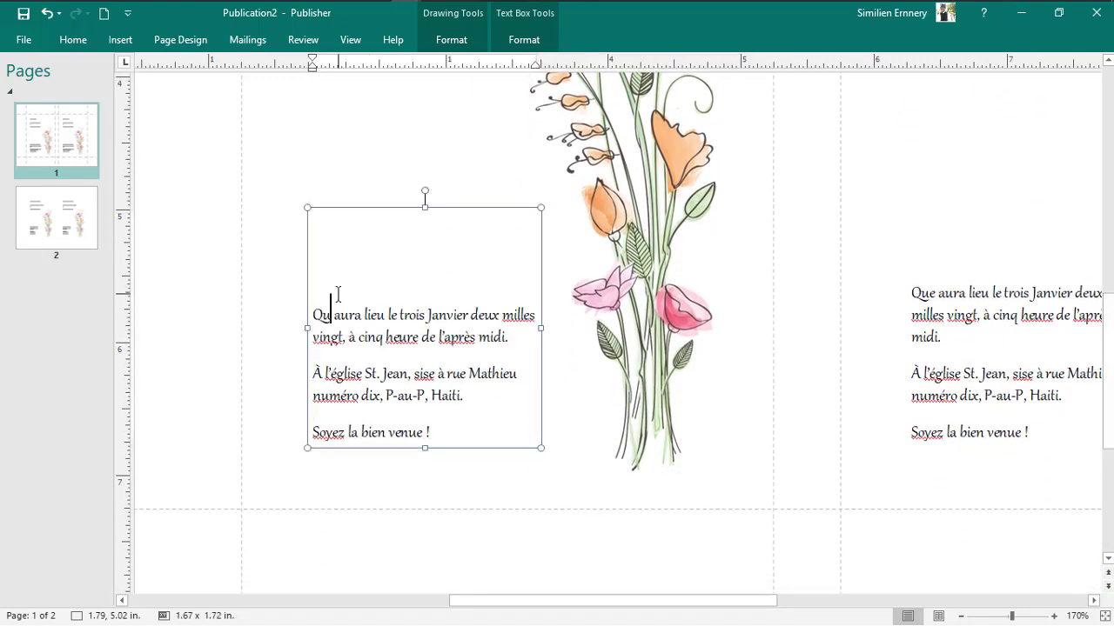
type("i")
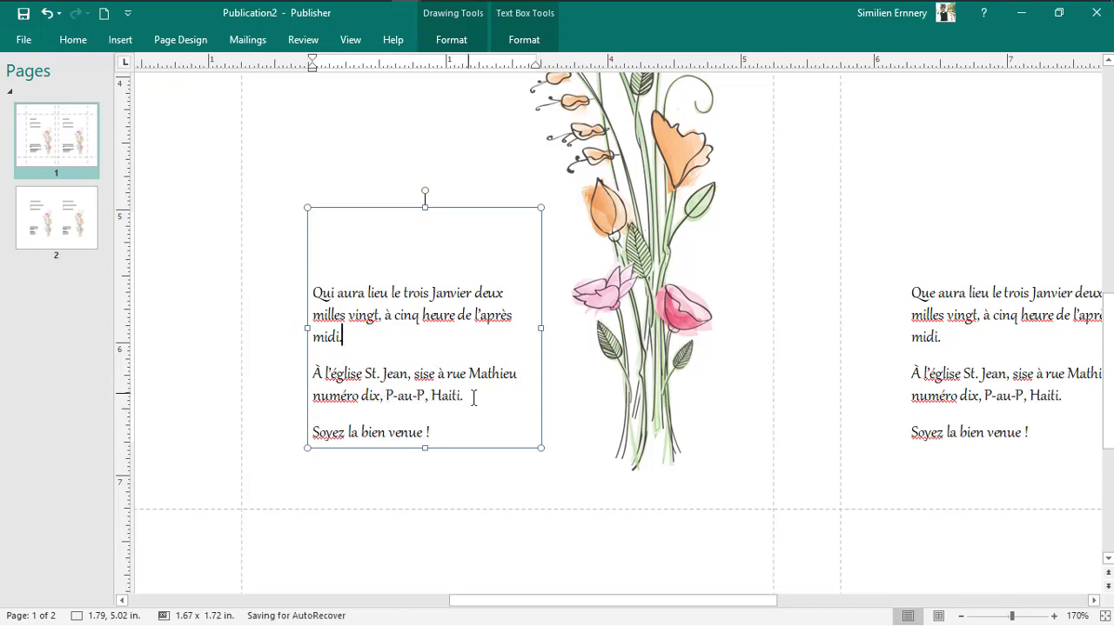
Examine both invitations on page 1 of Publication2, including the closing lines, the couple's names and the date and venue paragraphs.
left_click_drag(477, 405, 467, 416)
left_click(445, 424)
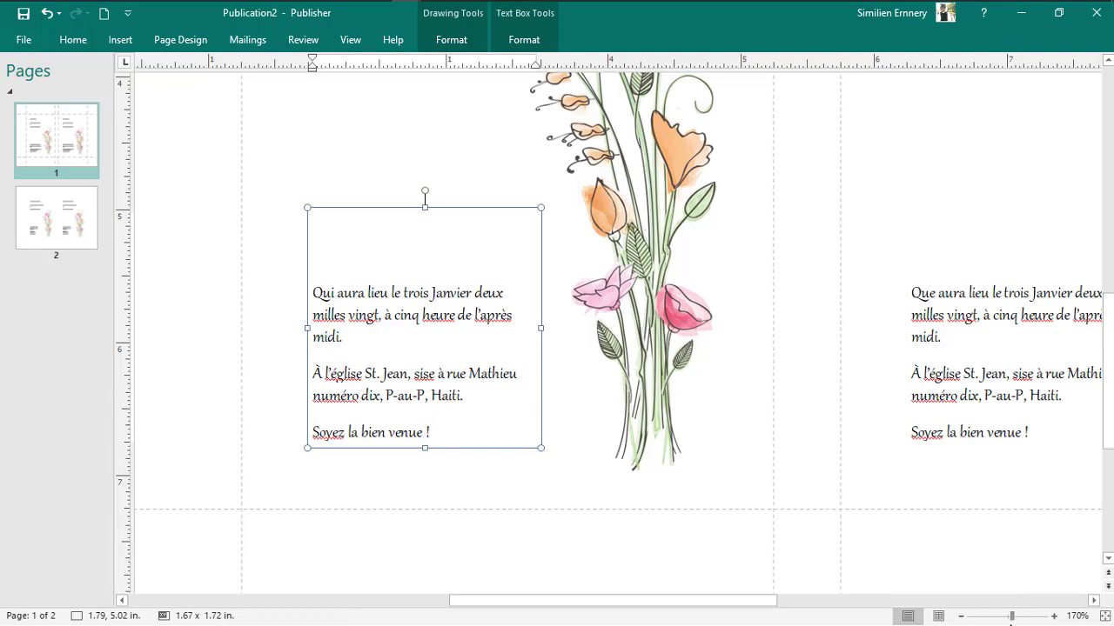
left_click_drag(1012, 616, 1006, 617)
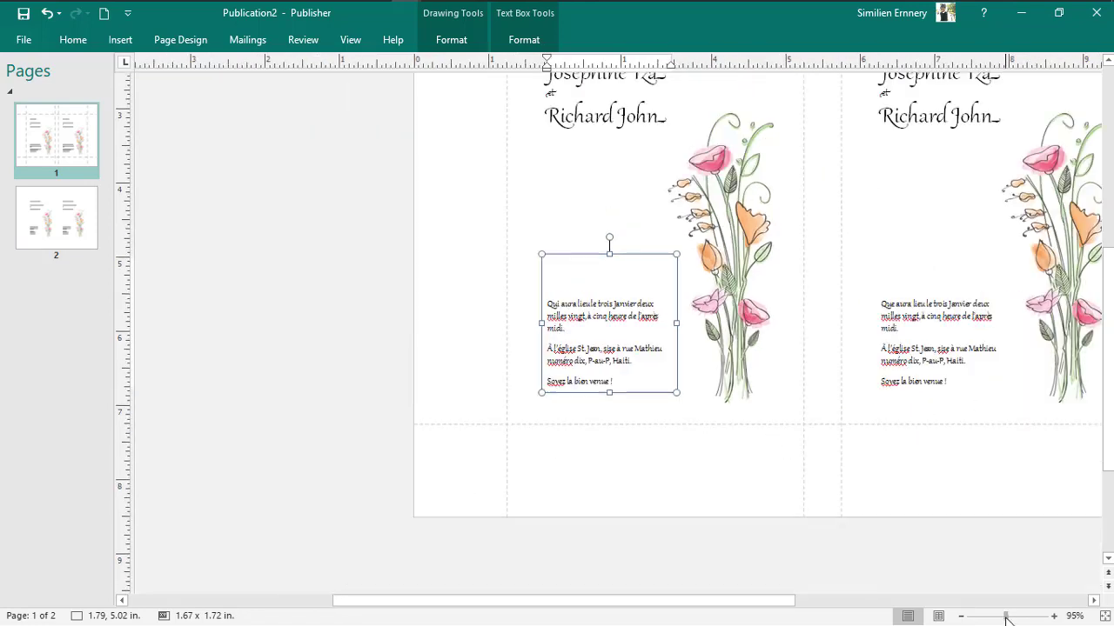
left_click_drag(723, 602, 822, 608)
scroll(609, 335, "up", 3)
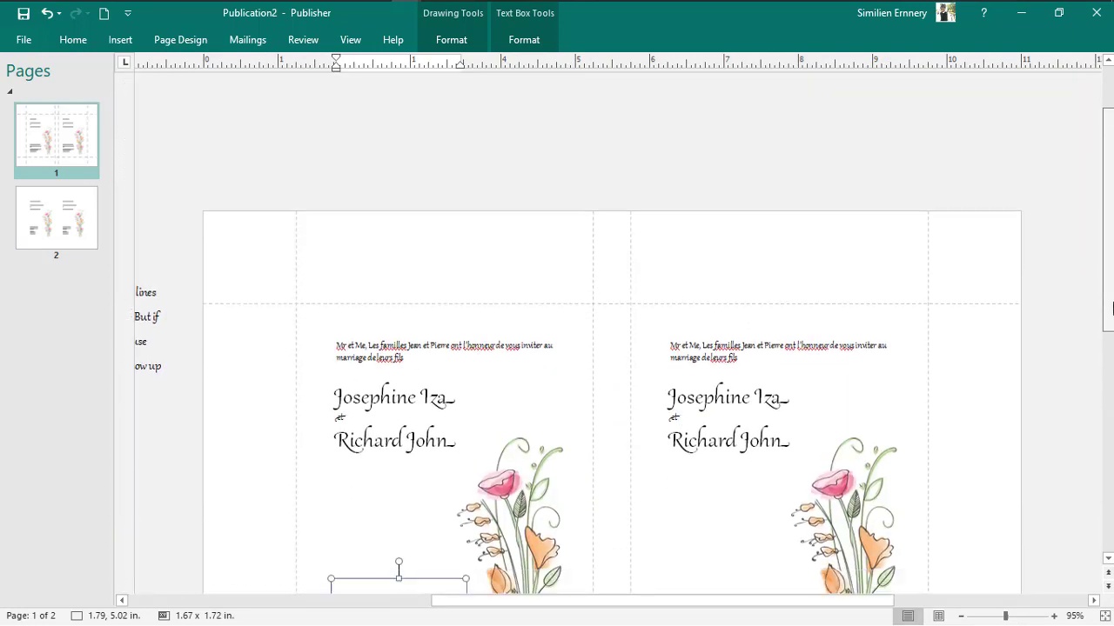
scroll(586, 280, "down", 3)
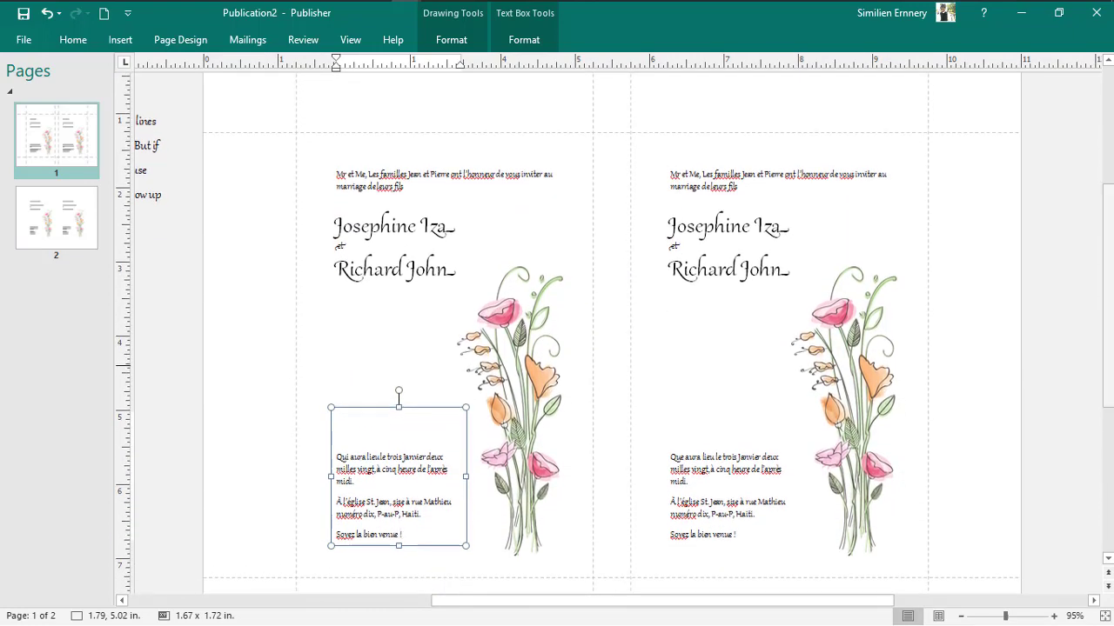
left_click(779, 239)
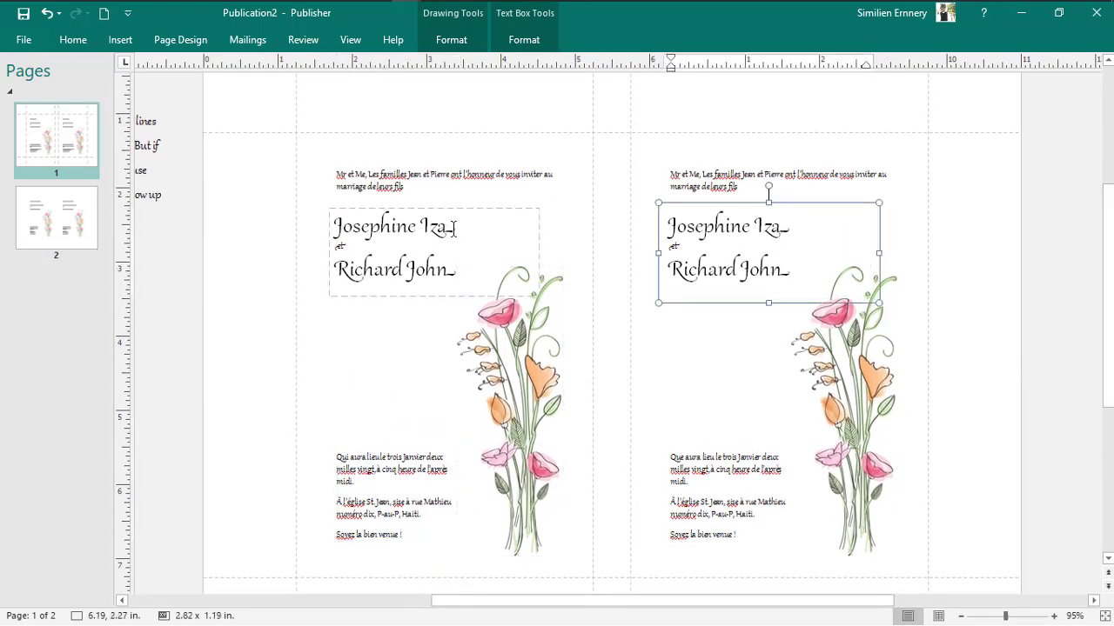
left_click(512, 231)
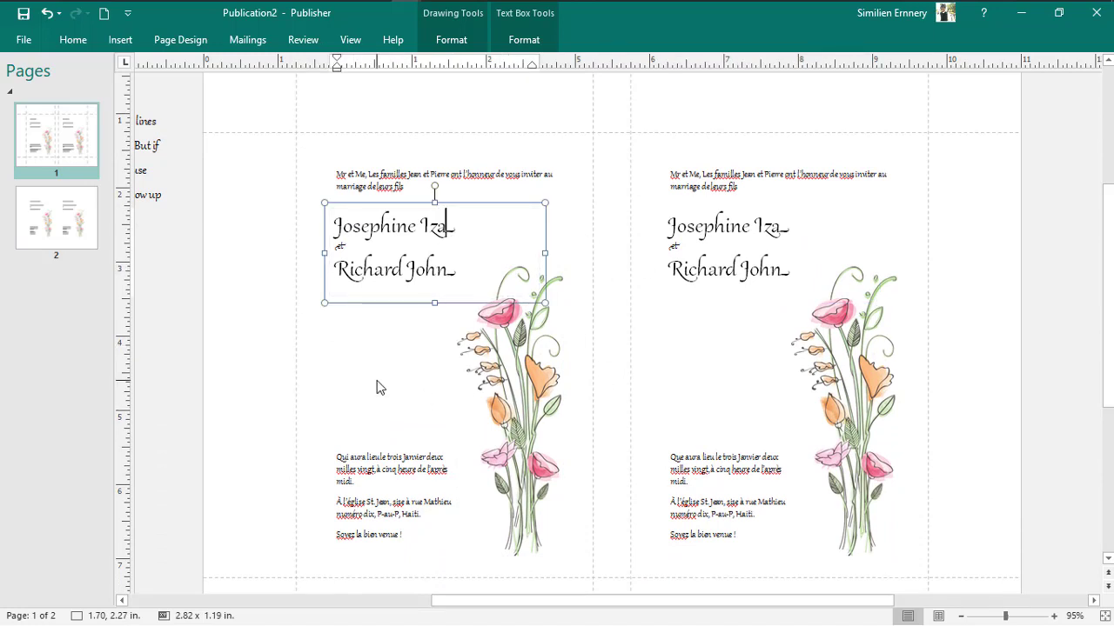
scroll(319, 168, "right", 3)
scroll(318, 169, "up", 1)
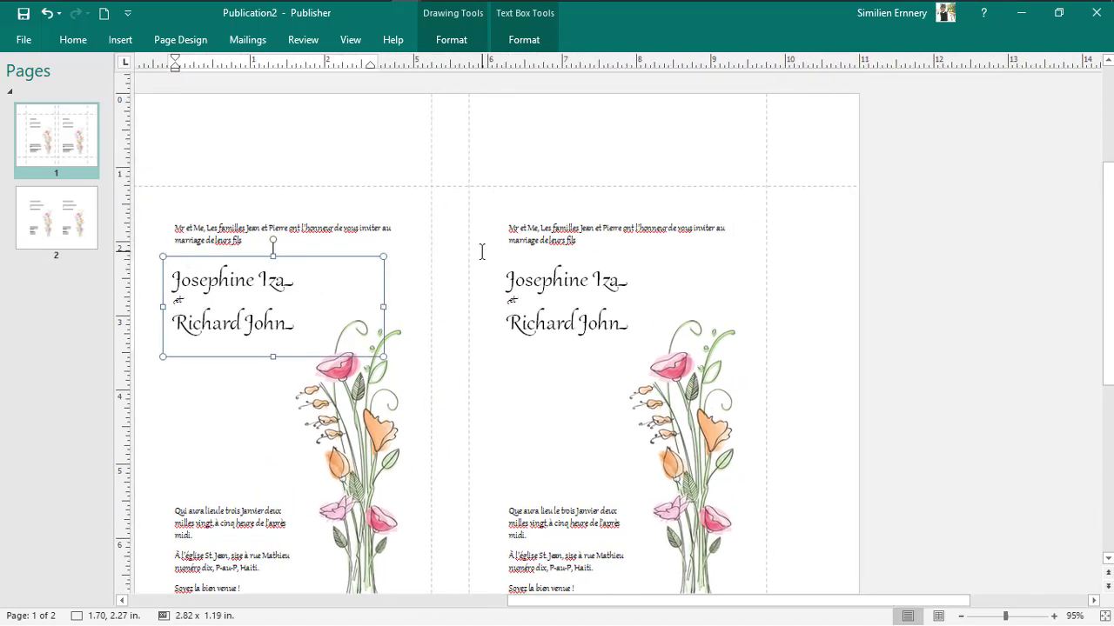
Close Publication2 without saving the changes and switch to the open Publication4 document.
left_click(1097, 14)
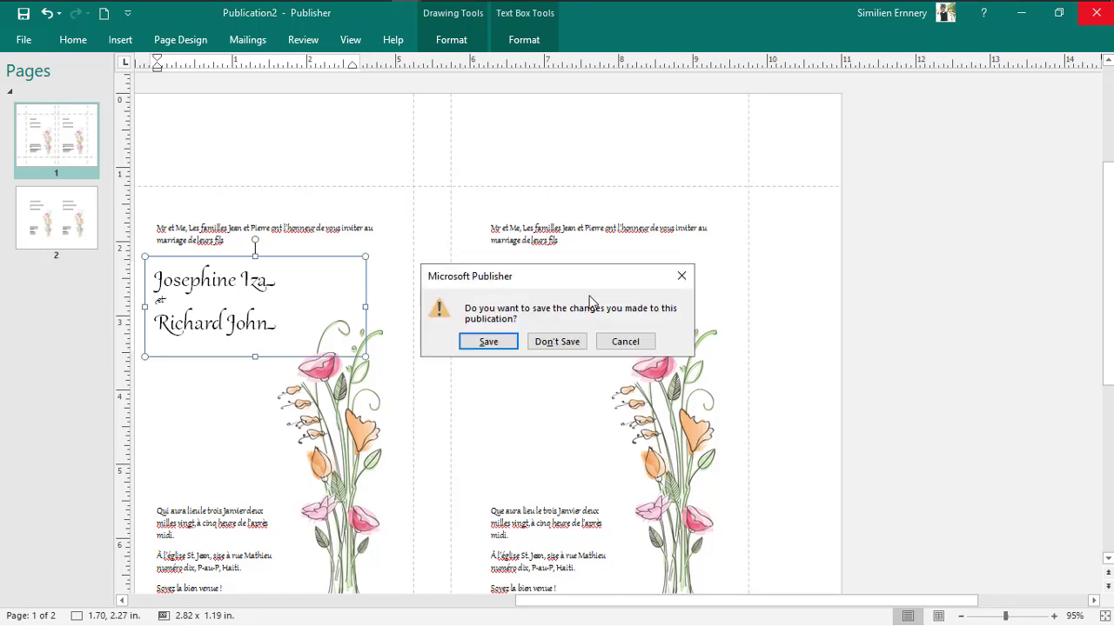
left_click(572, 342)
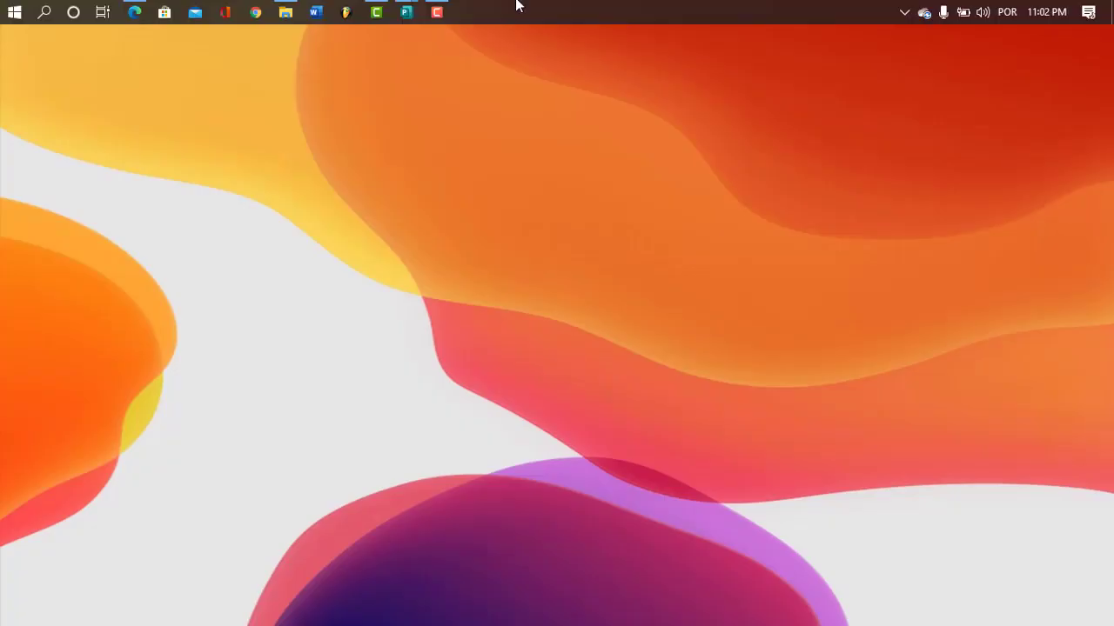
mouse_move(406, 13)
left_click(392, 55)
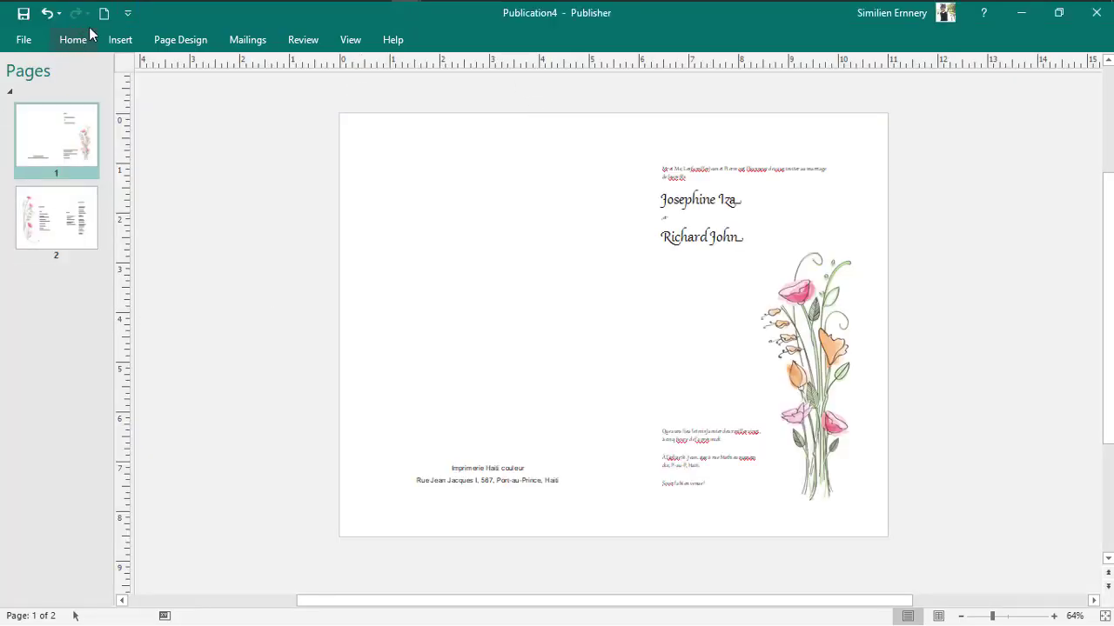
Create a new publication from the Wedding program (Watercolor design) template.
left_click(25, 40)
left_click(24, 44)
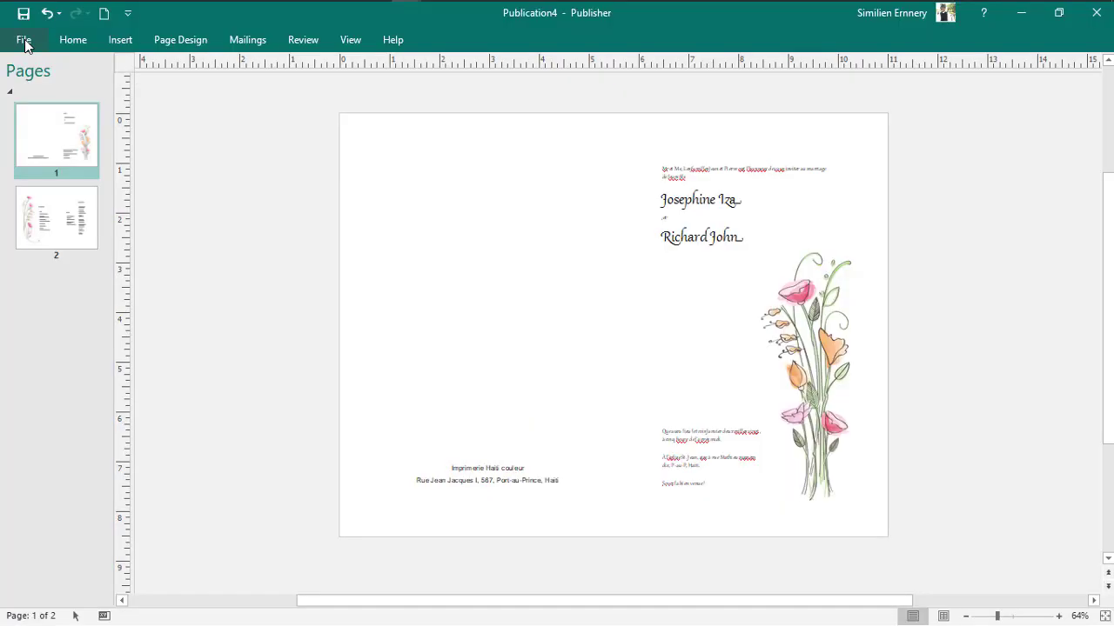
left_click(104, 14)
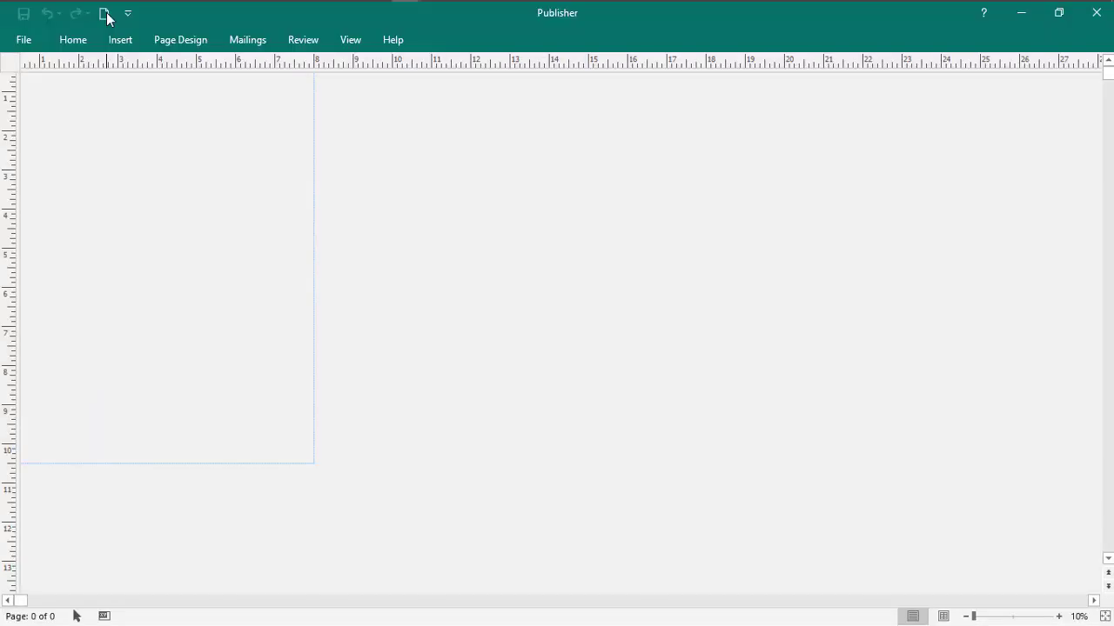
left_click(24, 40)
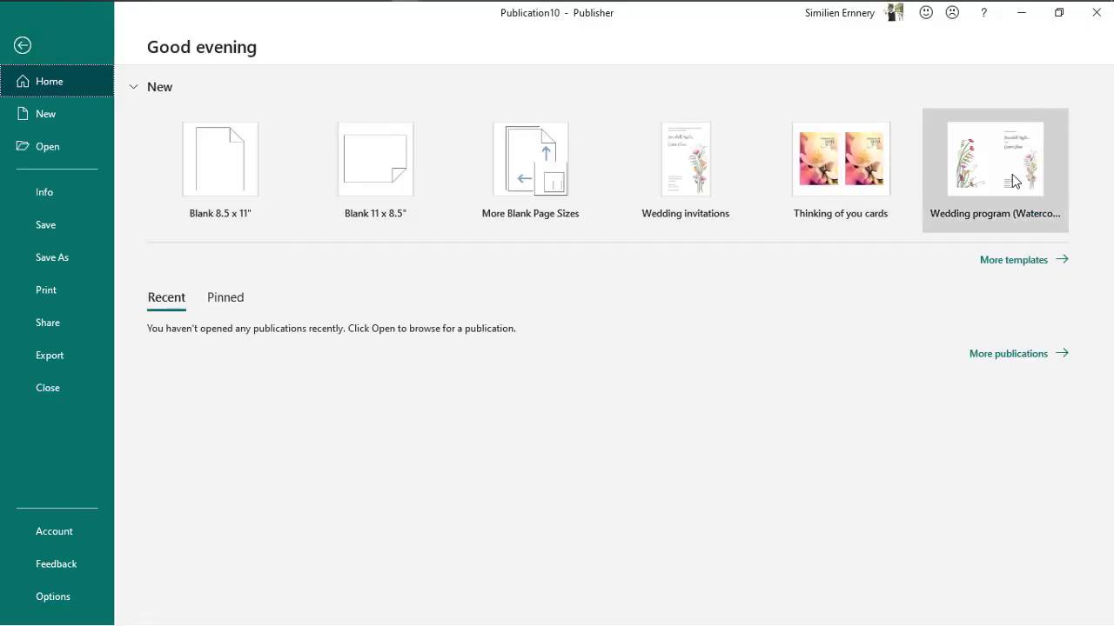
left_click(988, 176)
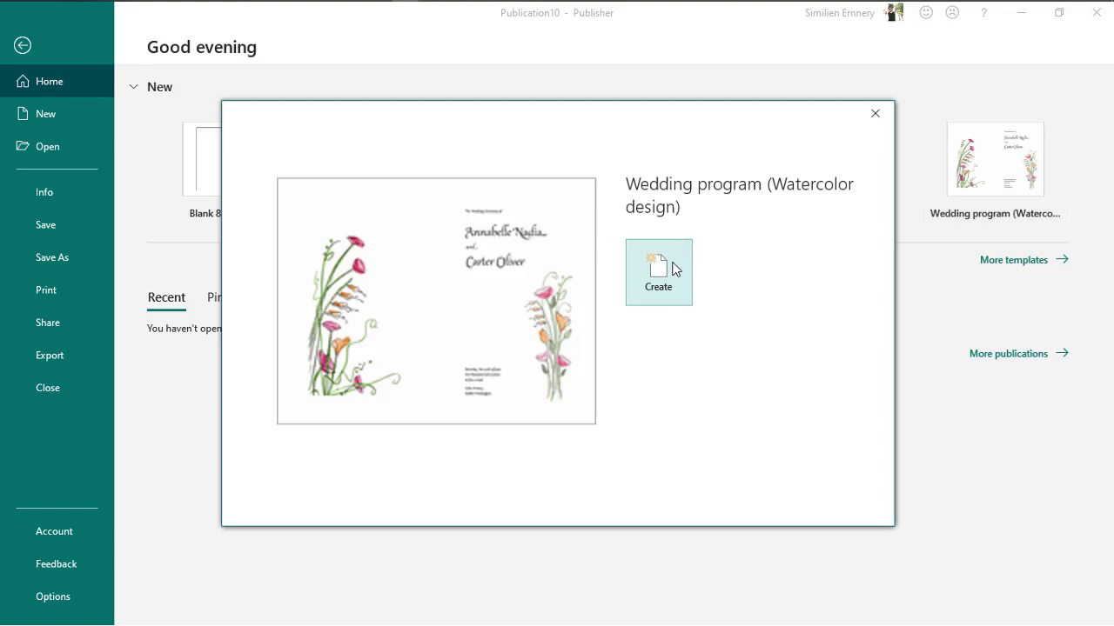
left_click(675, 272)
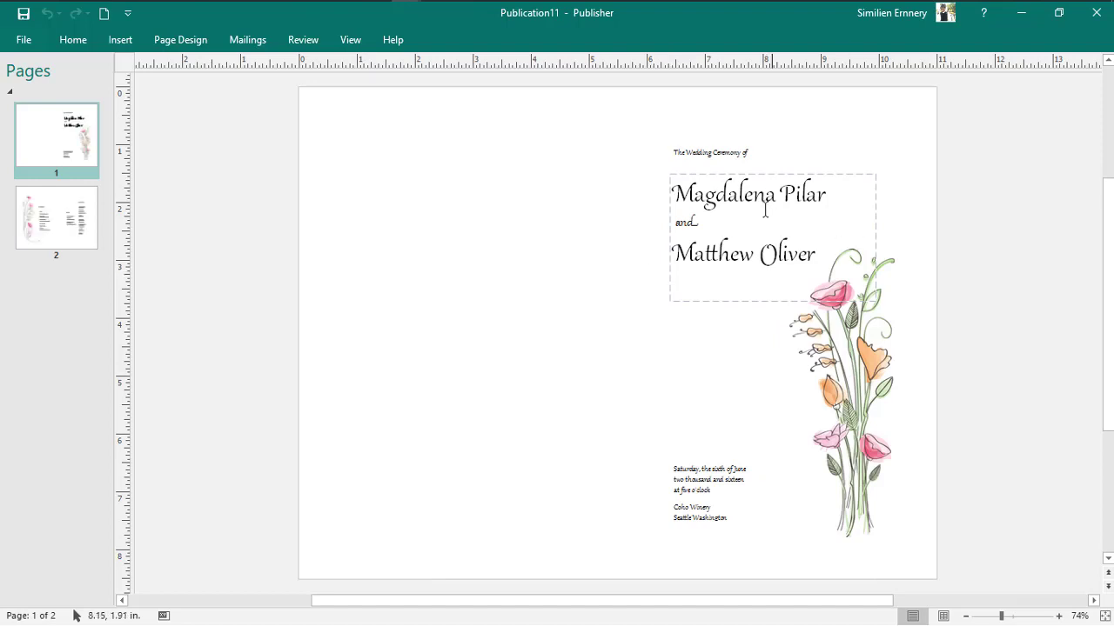
Examine the editable text on page 1 of the new program: opening line, couple's names, date paragraph and venue lines.
left_click(701, 154)
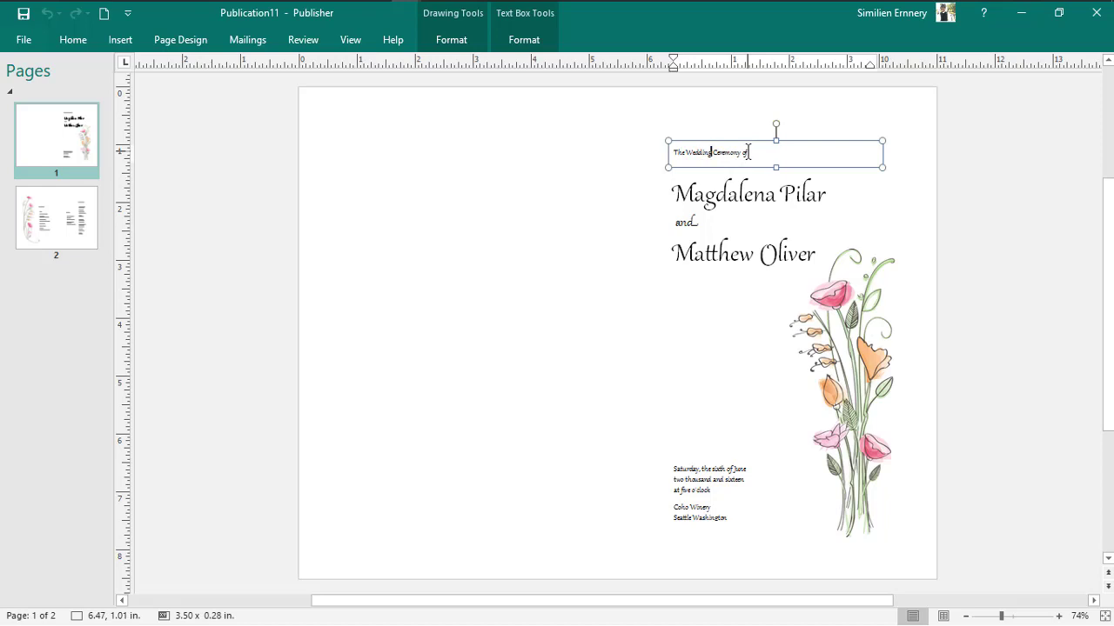
left_click_drag(749, 152, 678, 159)
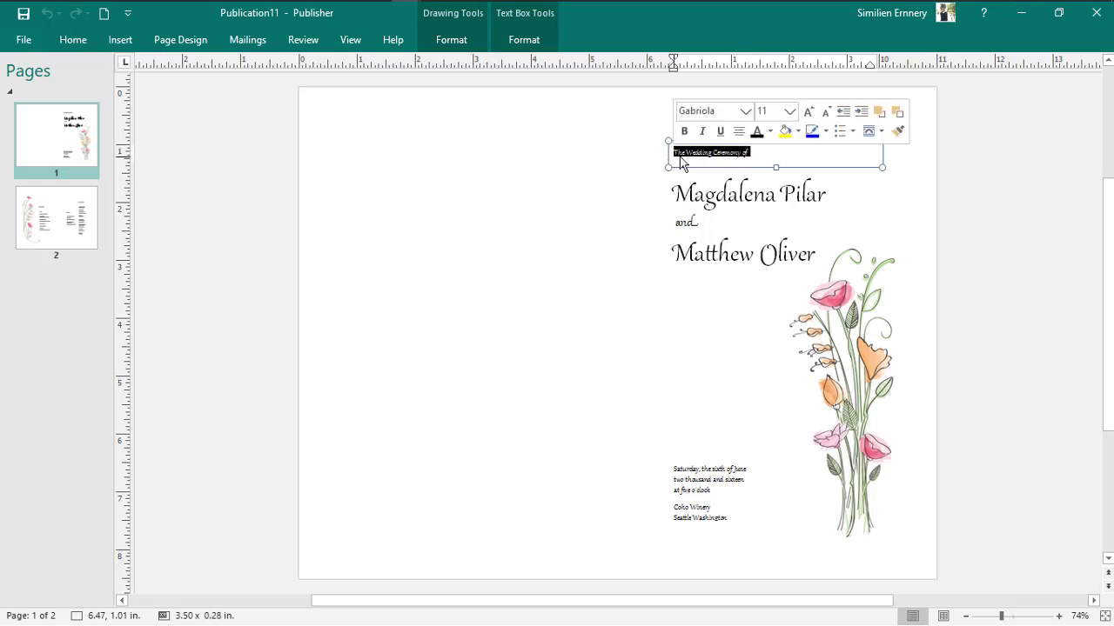
left_click(744, 167)
double_click(720, 195)
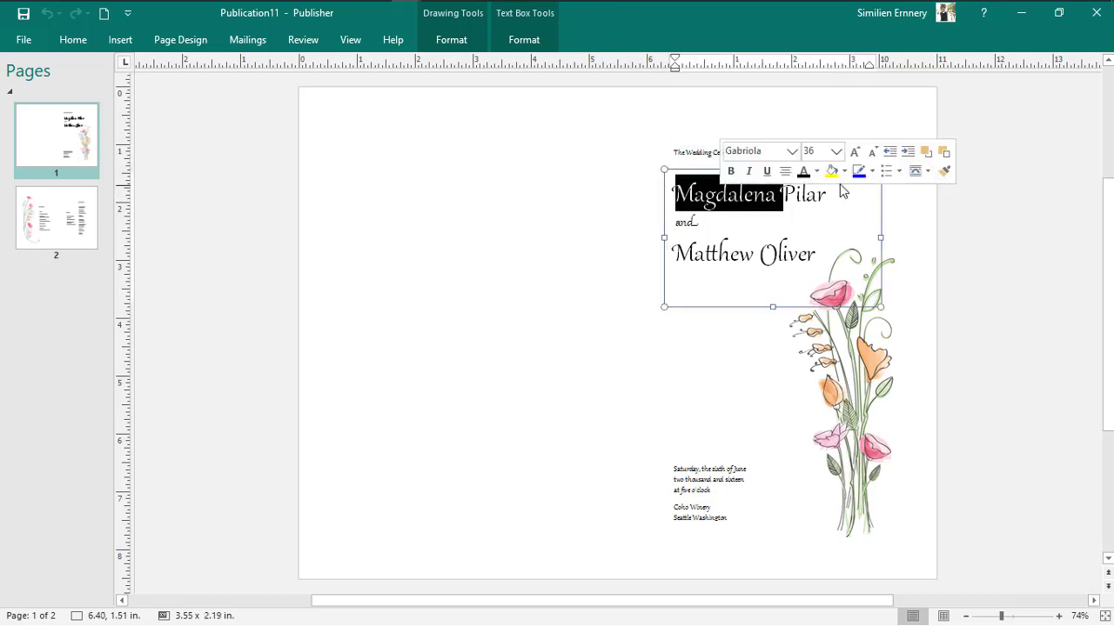
double_click(832, 194)
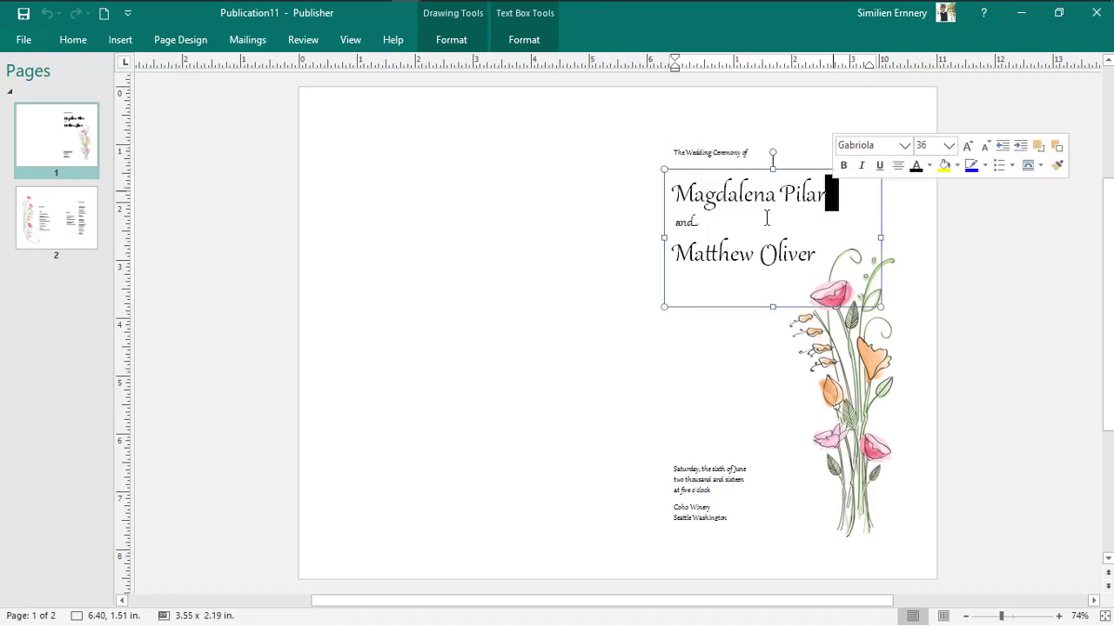
double_click(709, 248)
double_click(719, 469)
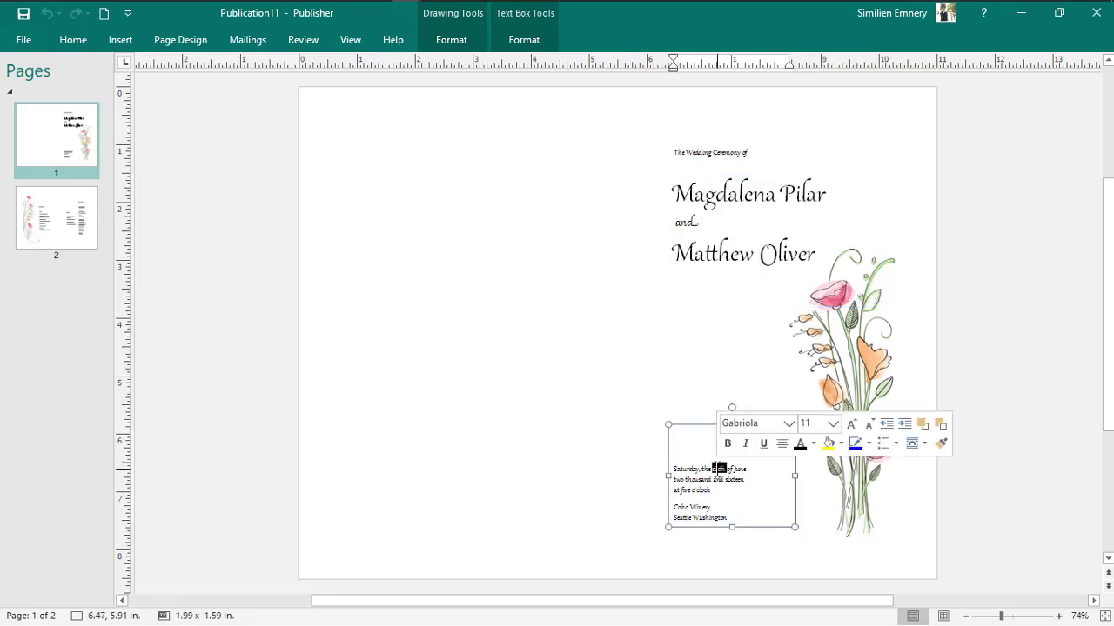
left_click(710, 480)
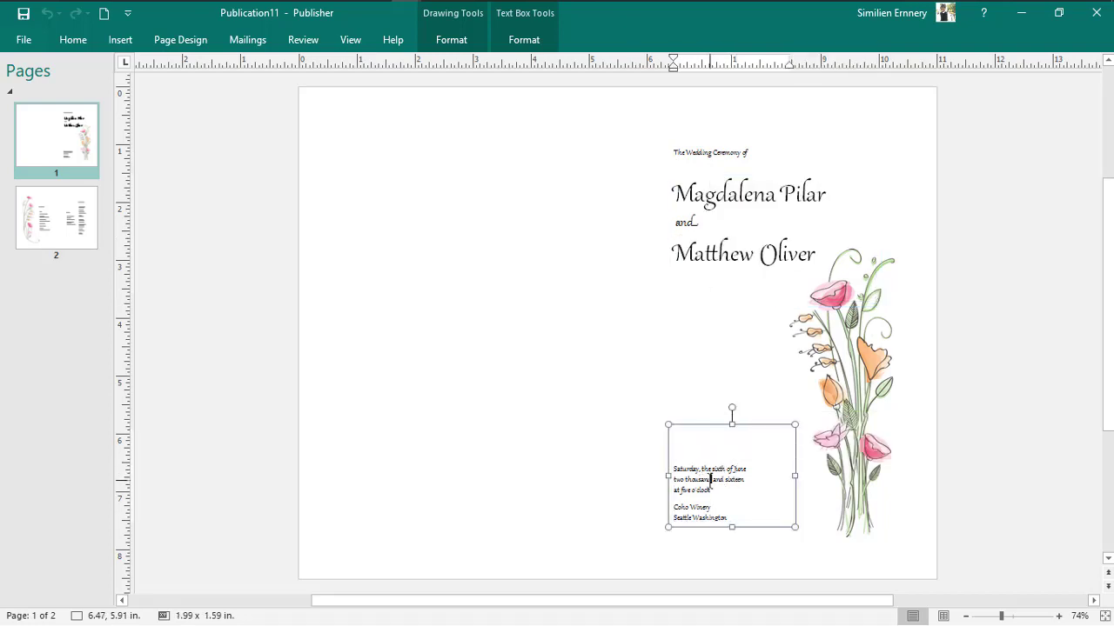
double_click(677, 516)
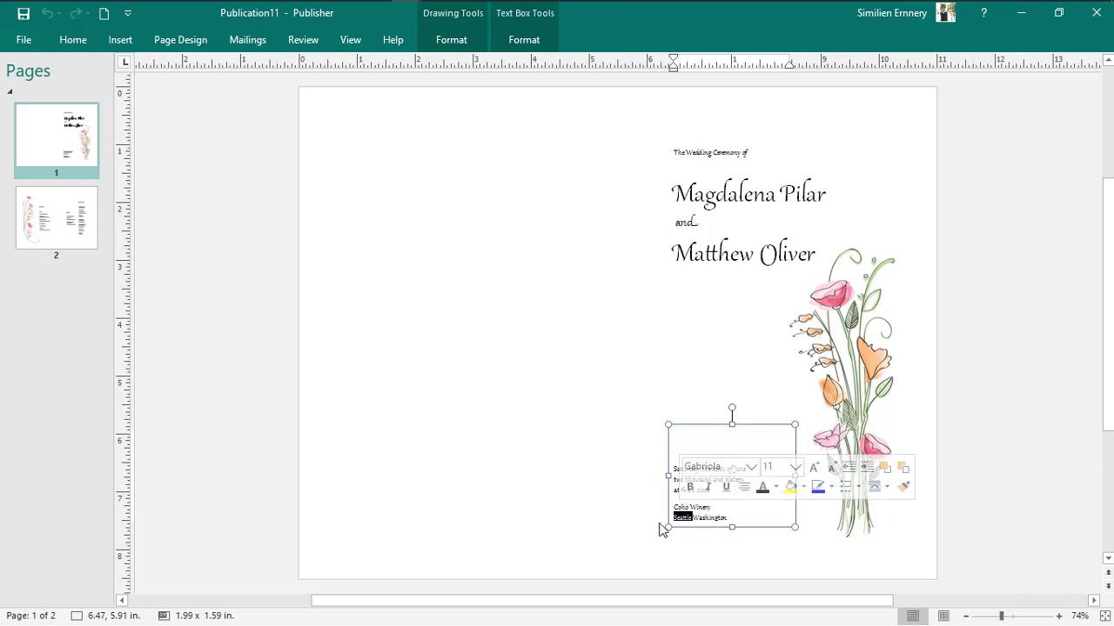
left_click(707, 505)
double_click(707, 504)
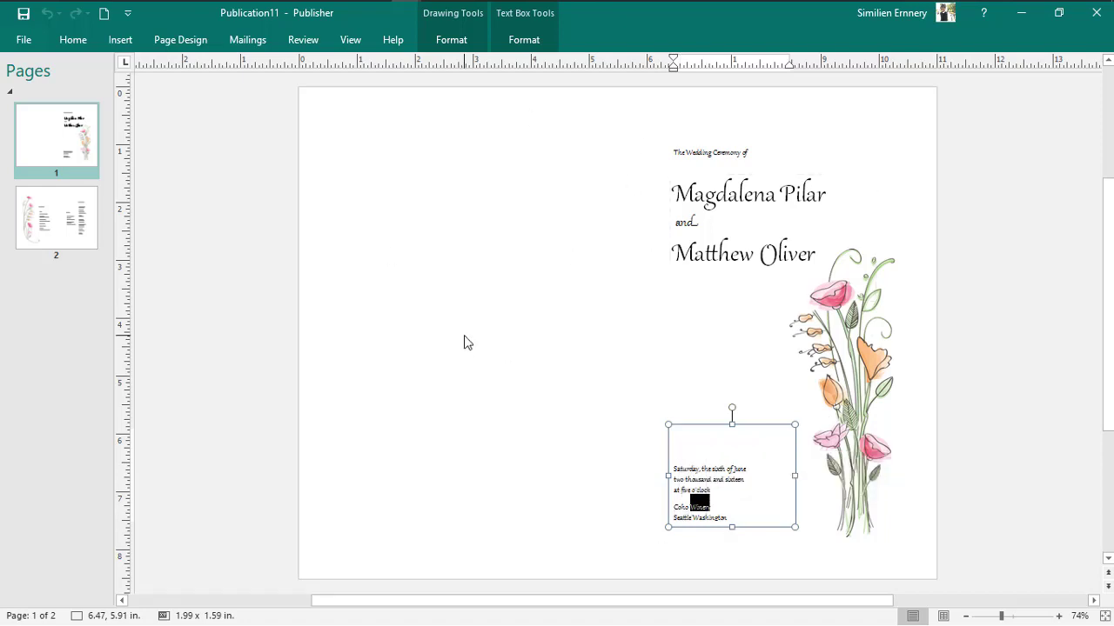
Draw a rectangle about 3.77" wide and 6.81" high on the empty left half of page 1.
left_click(126, 41)
left_click(232, 94)
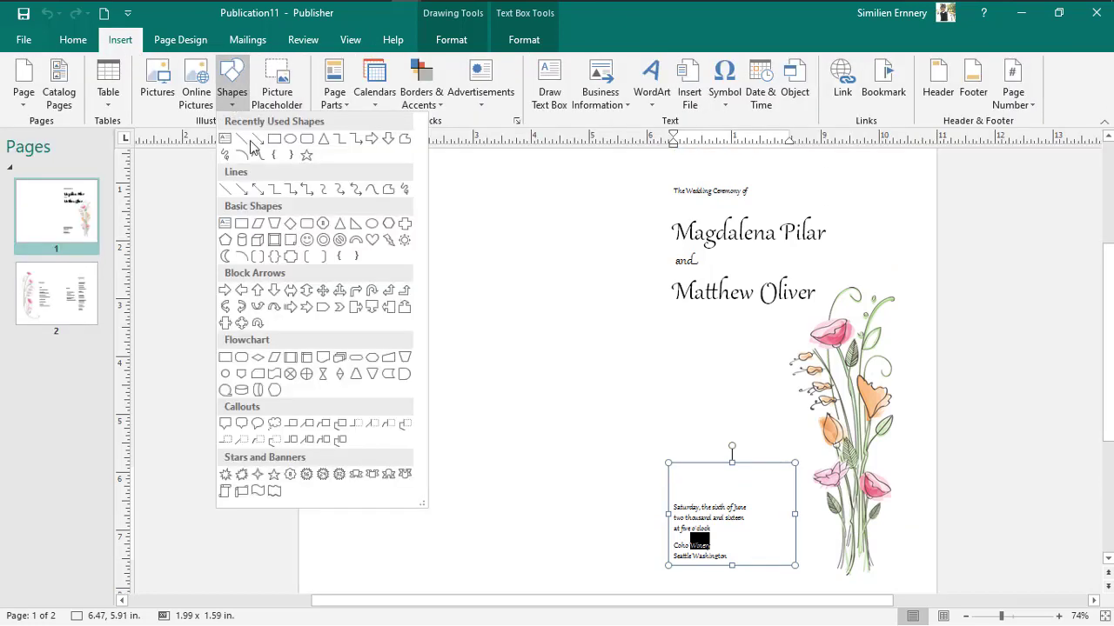
left_click(261, 140)
mouse_move(341, 165)
left_mouse_down()
mouse_move(542, 452)
mouse_move(566, 597)
mouse_move(560, 365)
left_mouse_up()
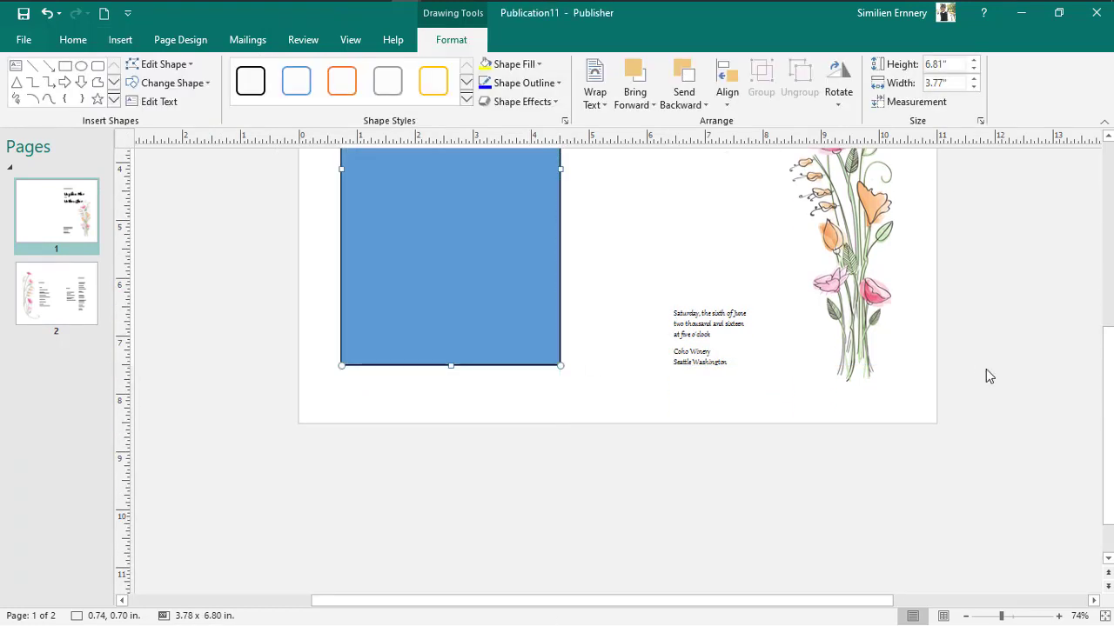
Shorten the blue rectangle from its upper edge to a height of about 6.5".
left_click_drag(1111, 465, 1102, 369)
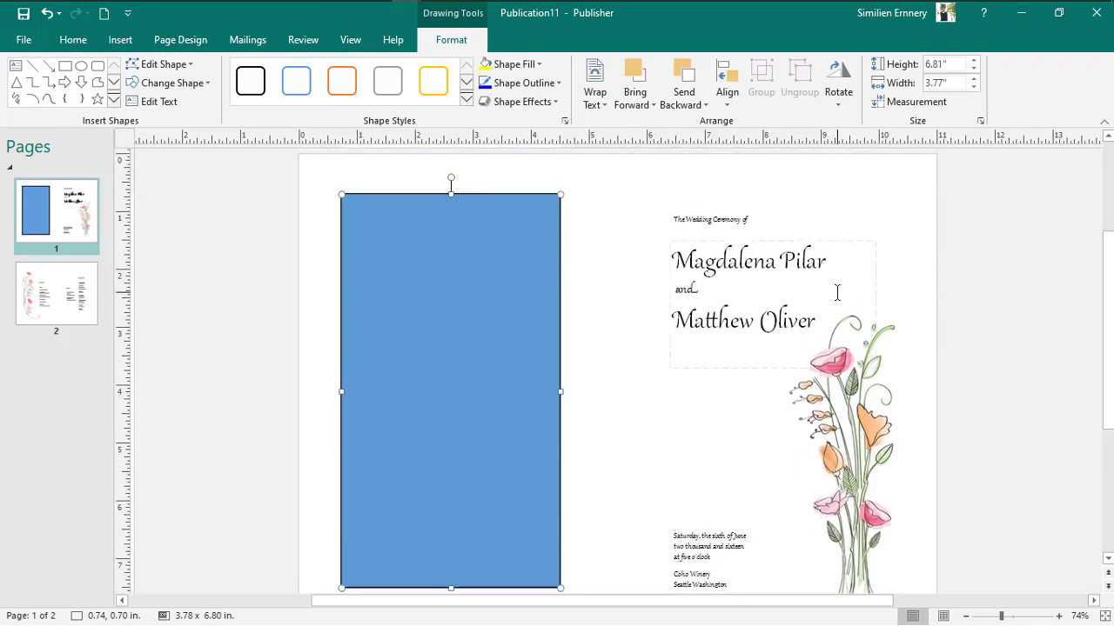
left_click_drag(451, 193, 450, 211)
left_click_drag(1109, 265, 1111, 294)
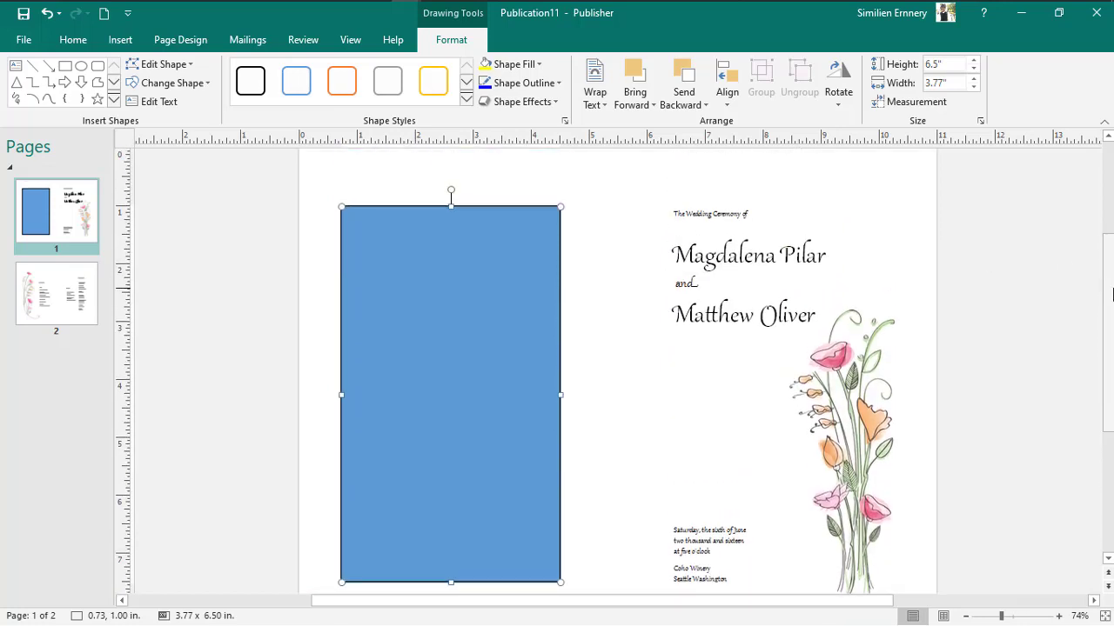
Draw a nearly vertical line about 7.61" long between the blue rectangle and the cover text, and select the rectangle.
left_click(36, 67)
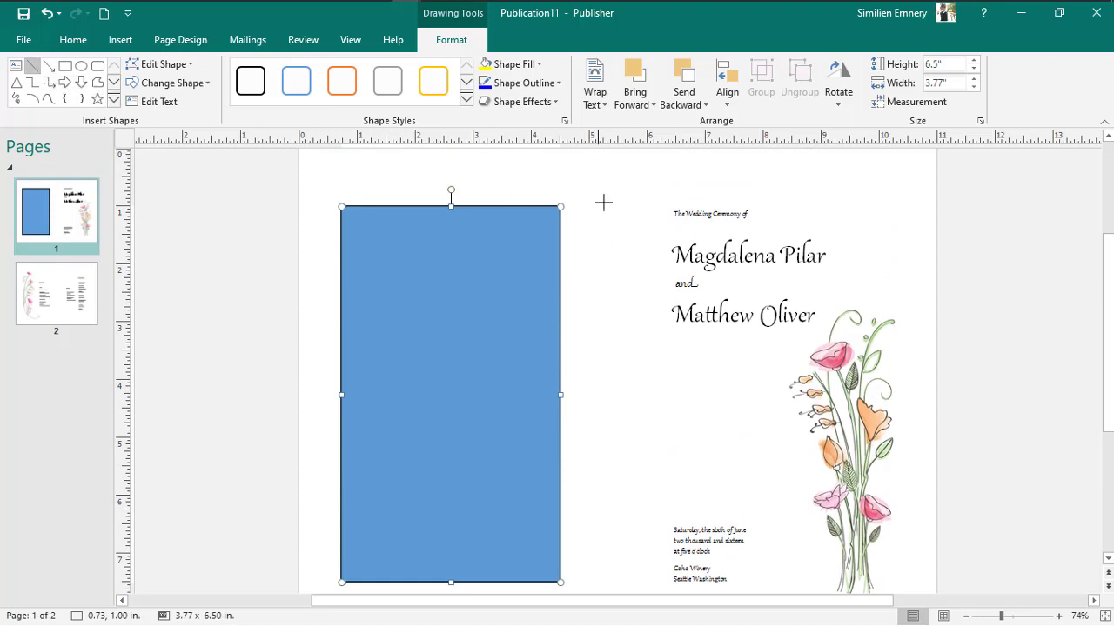
left_click_drag(598, 152, 602, 590)
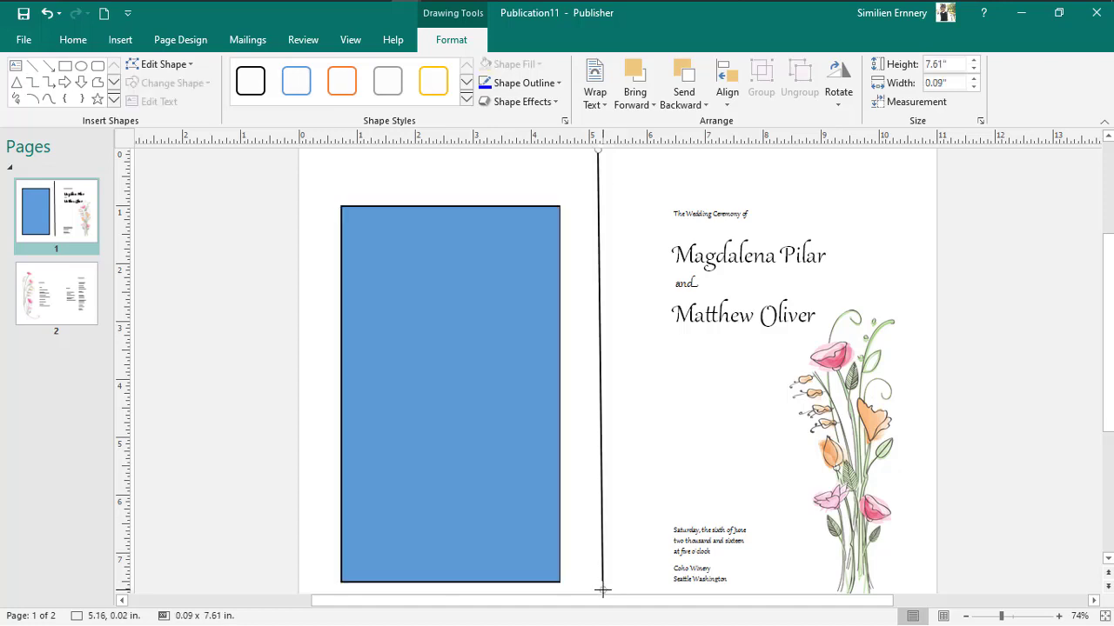
left_click(404, 272)
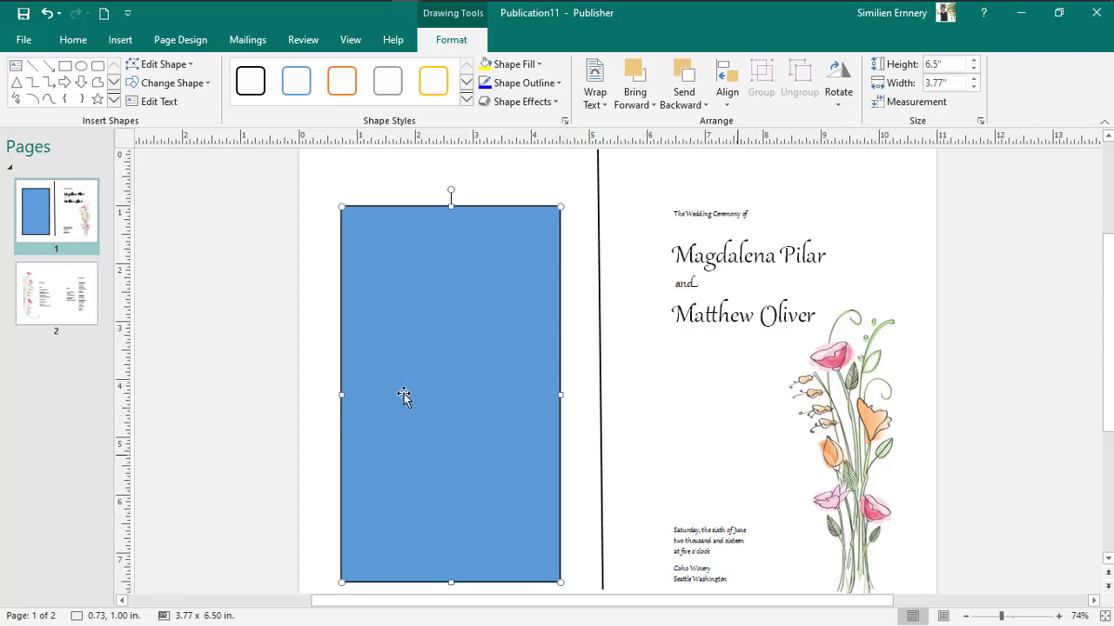
Compare the inside layout on page 2 with page 1's cover text and blue back panel.
left_click(52, 297)
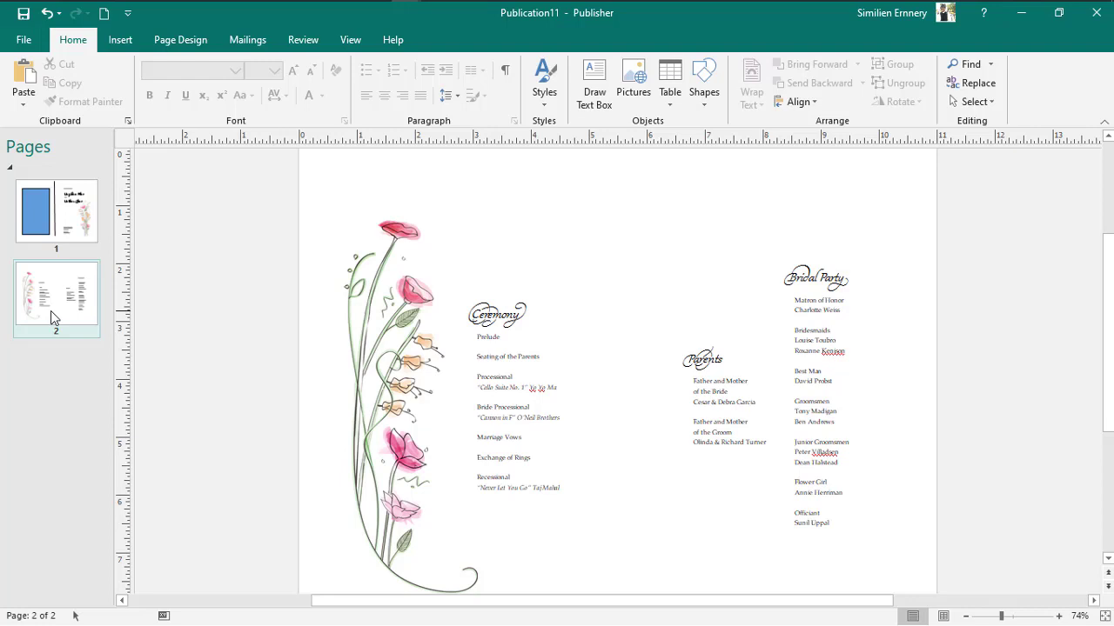
left_click(52, 202)
left_click(765, 295)
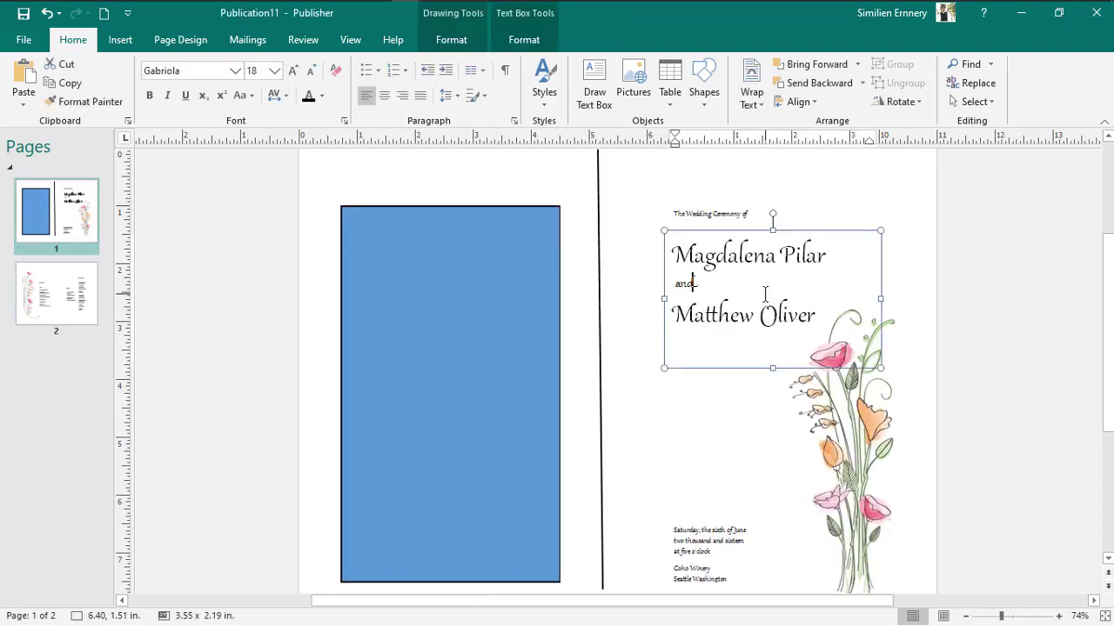
key("ctrl+a")
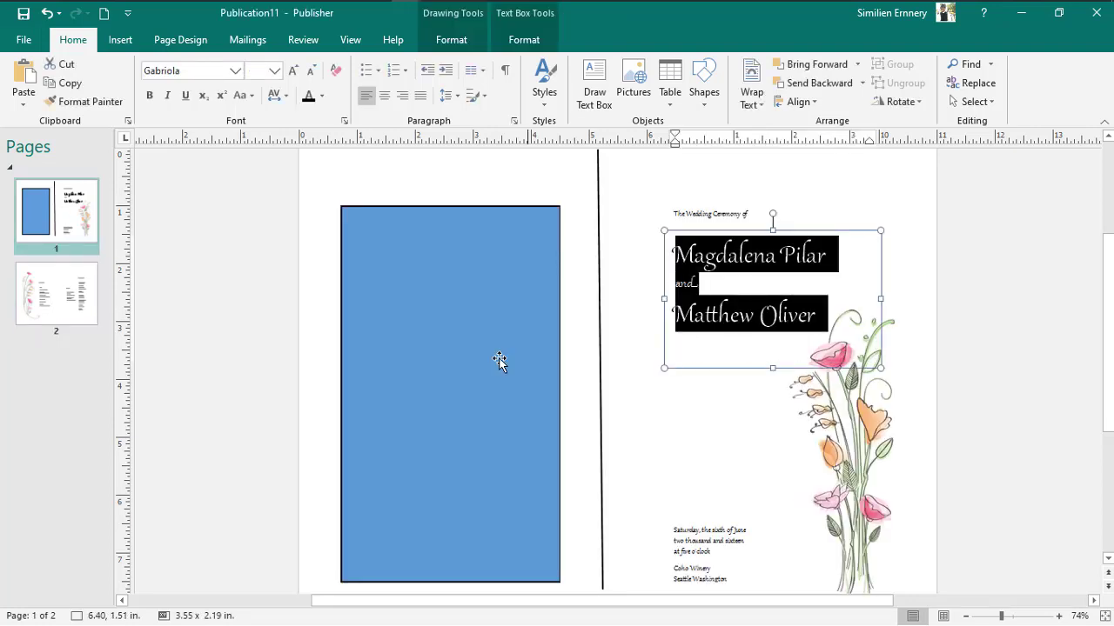
left_click(408, 367)
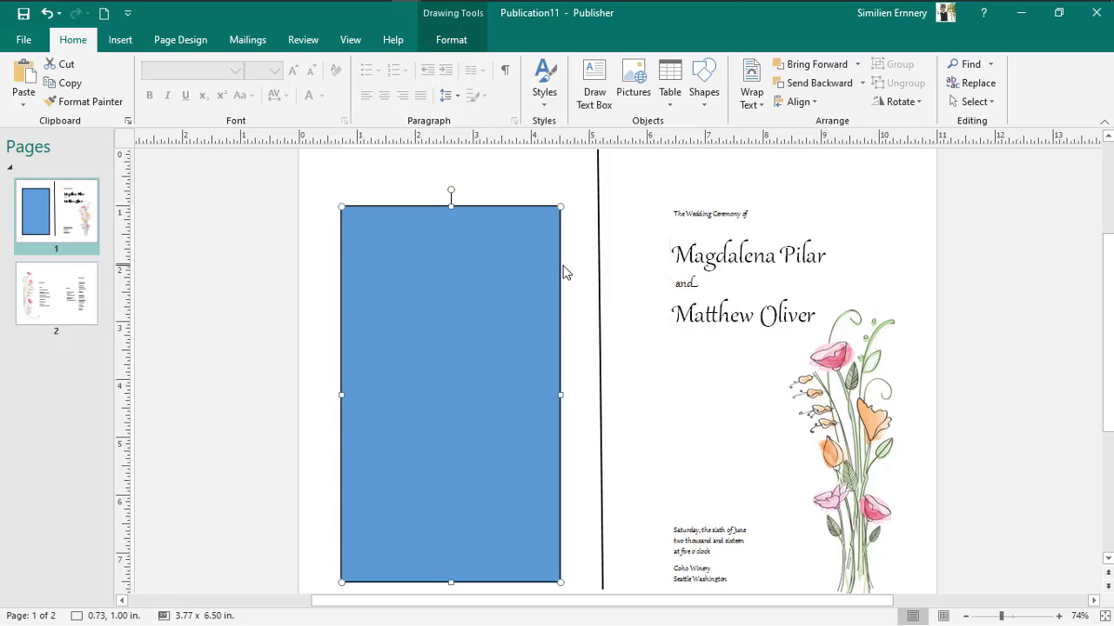
left_click(58, 295)
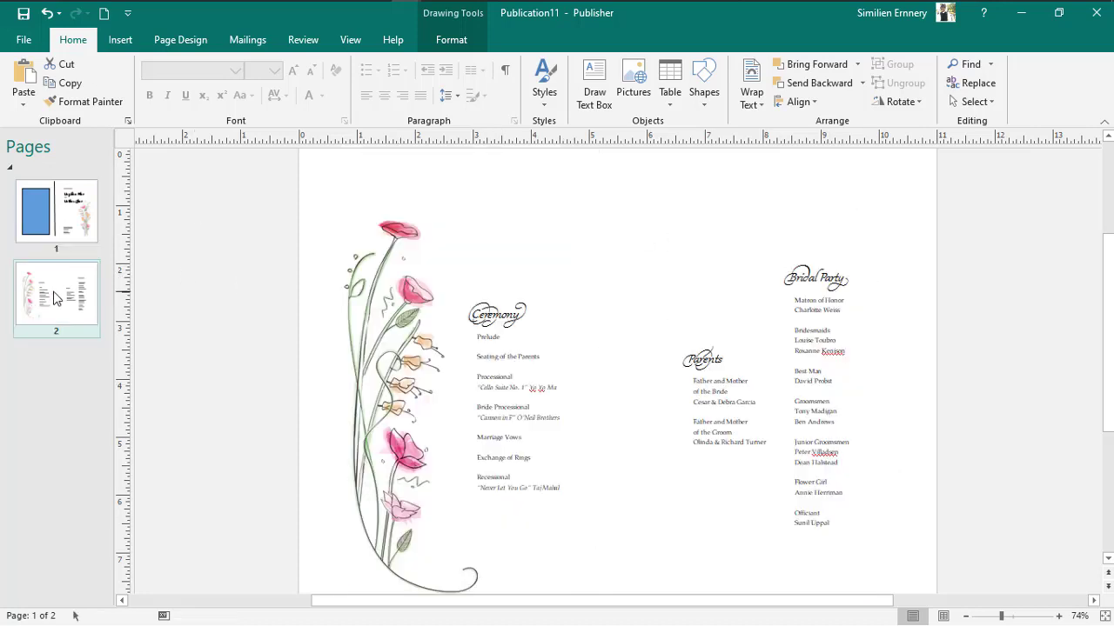
Examine the Ceremony heading on the program's inside page at 128% zoom.
left_click(503, 357)
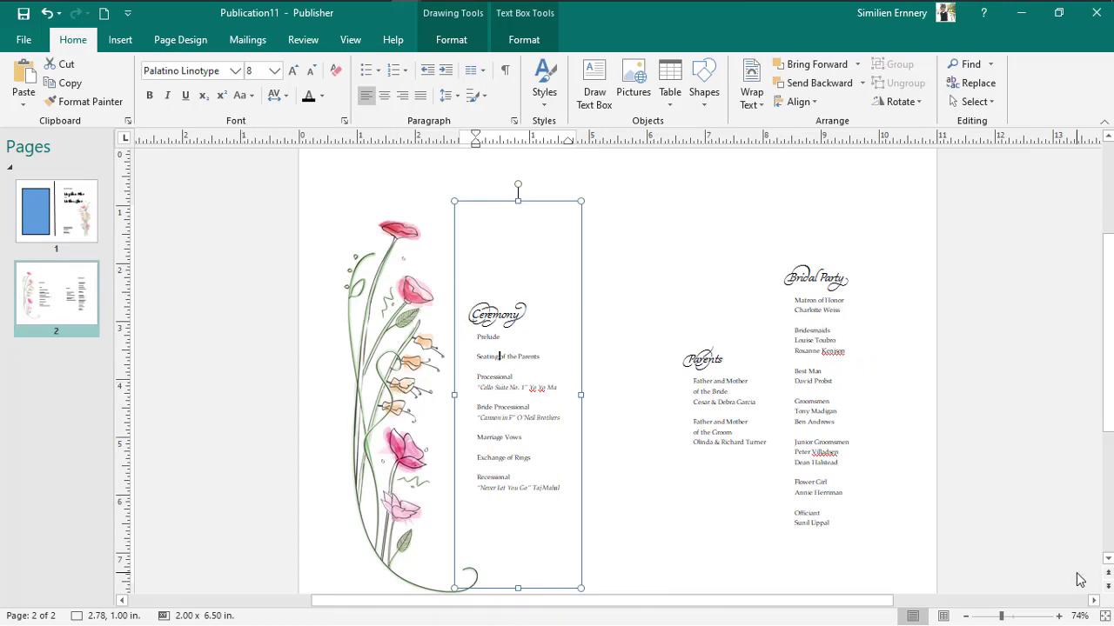
left_click_drag(1002, 617, 1010, 616)
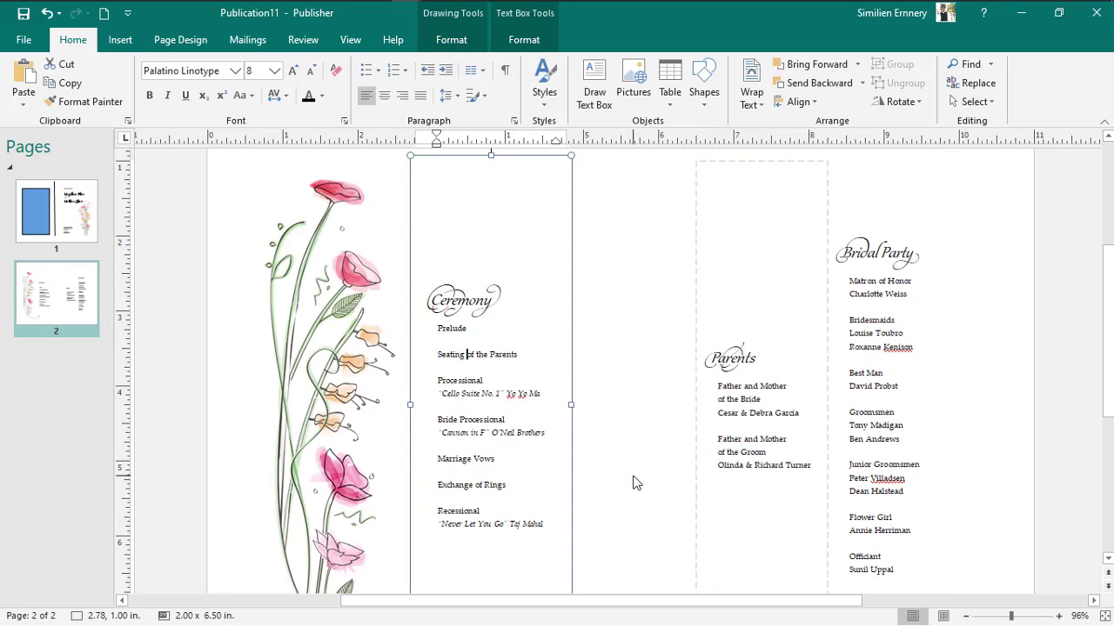
left_click_drag(505, 300, 423, 295)
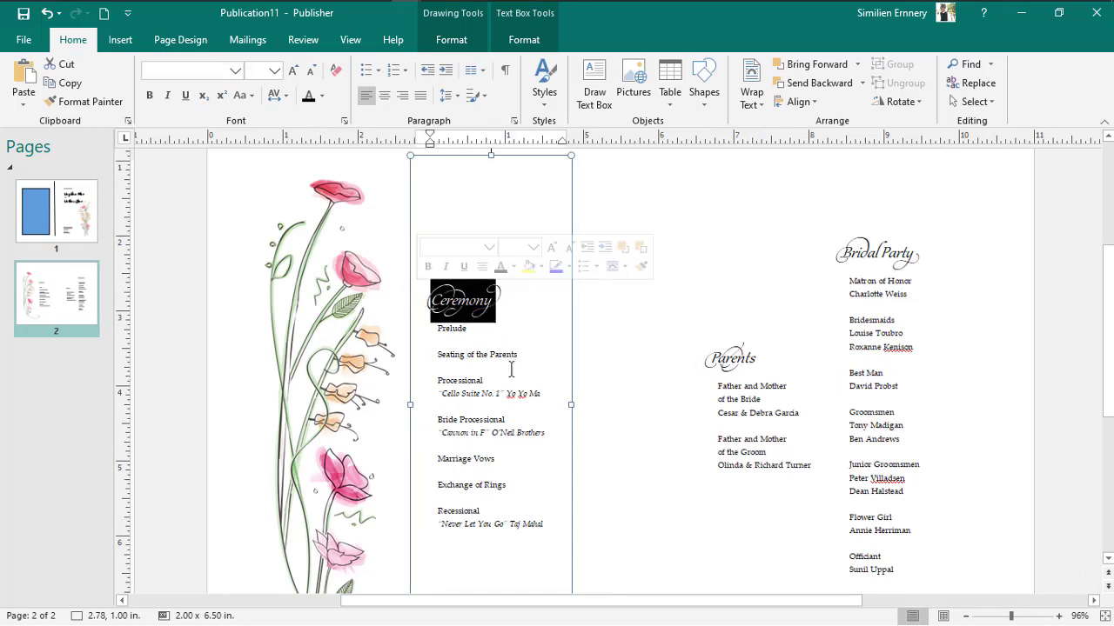
left_click(1014, 618)
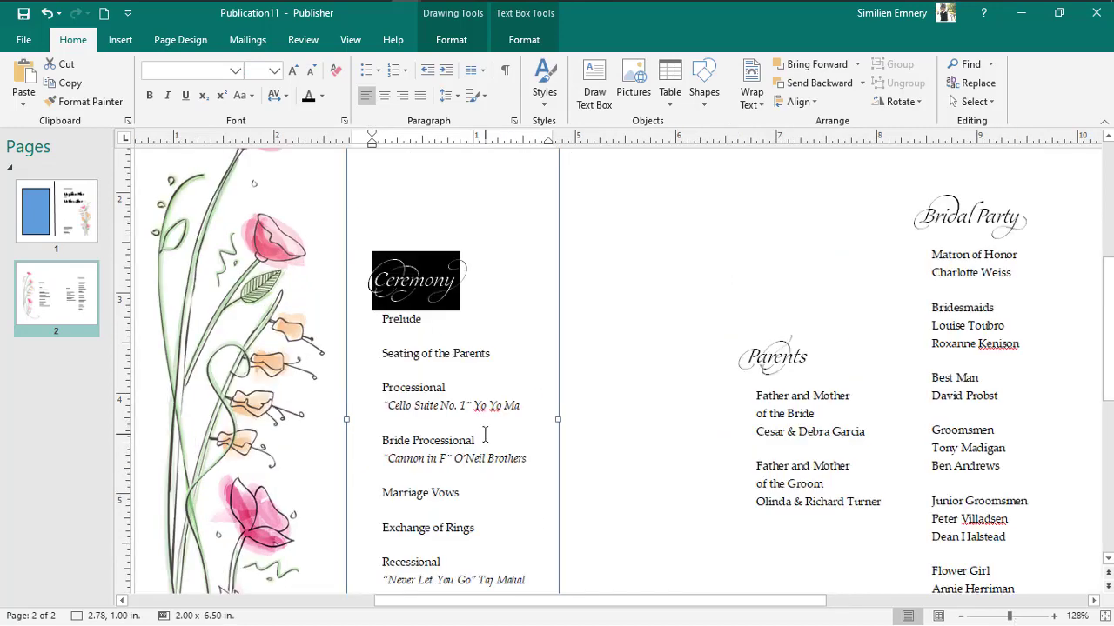
left_click(433, 309)
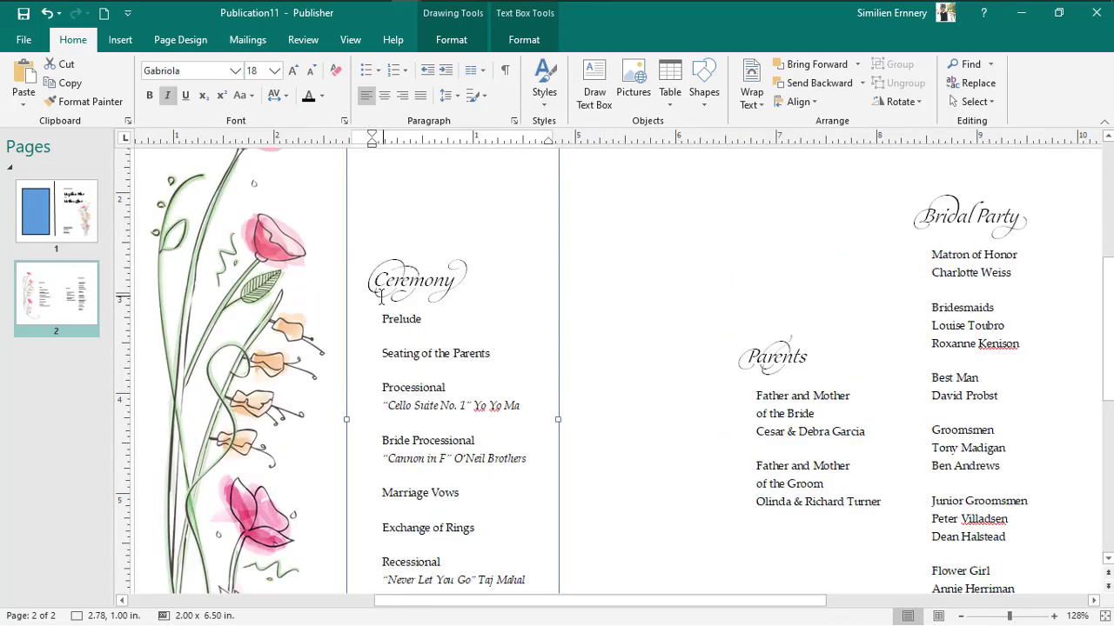
Review each entry in the Ceremony order of events on page 2, from Prelude through Recessional.
left_click_drag(374, 318, 445, 319)
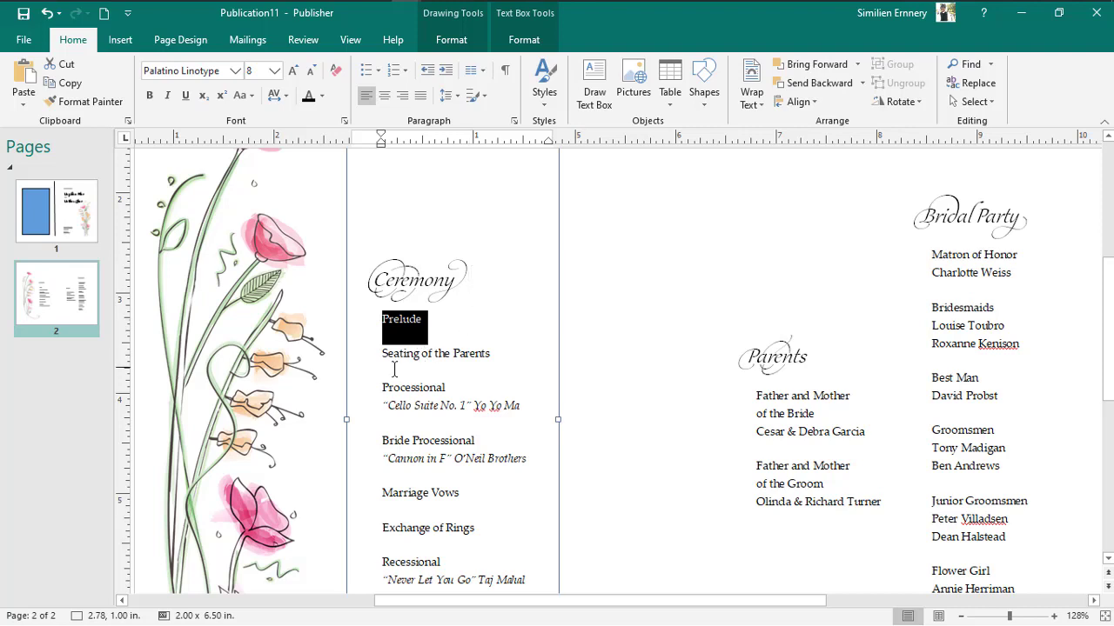
left_click_drag(381, 353, 499, 353)
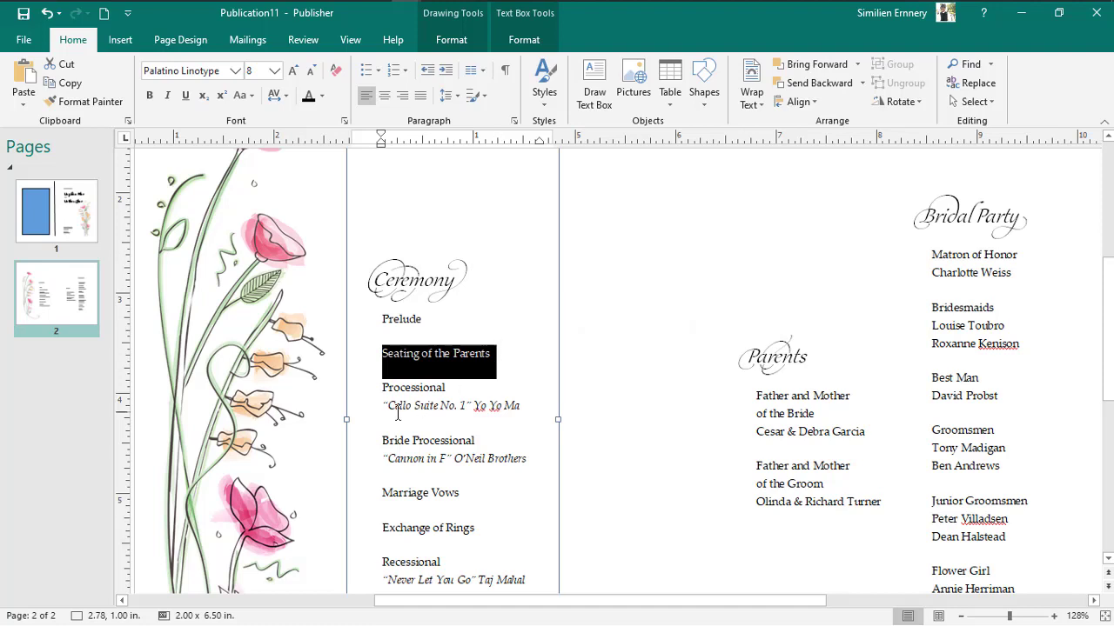
left_click_drag(383, 388, 522, 406)
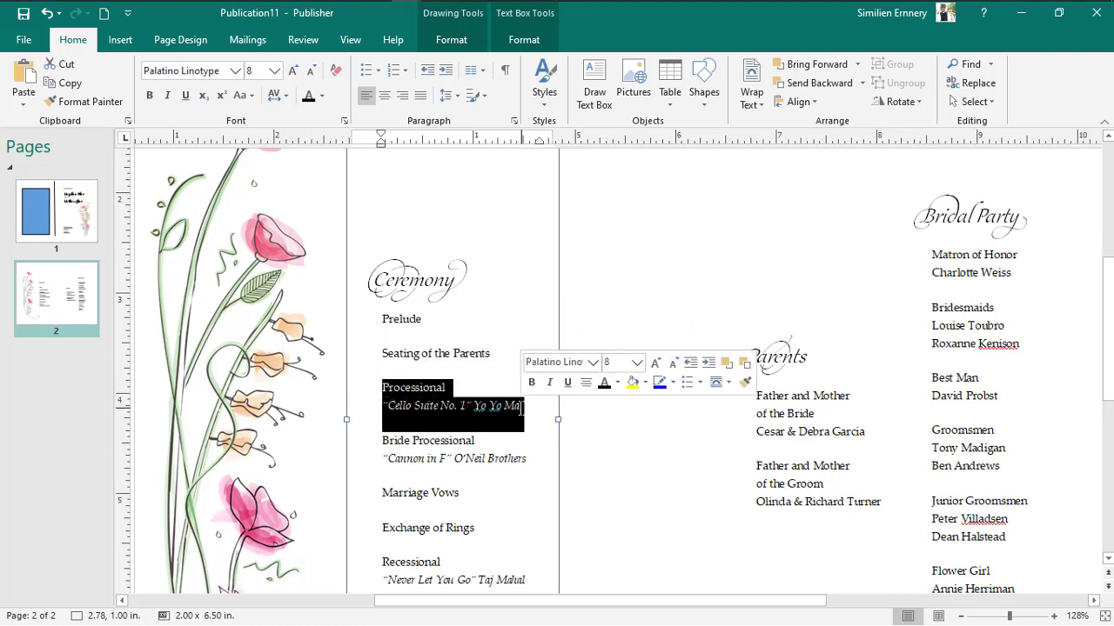
left_click(524, 425)
left_click_drag(382, 440, 521, 451)
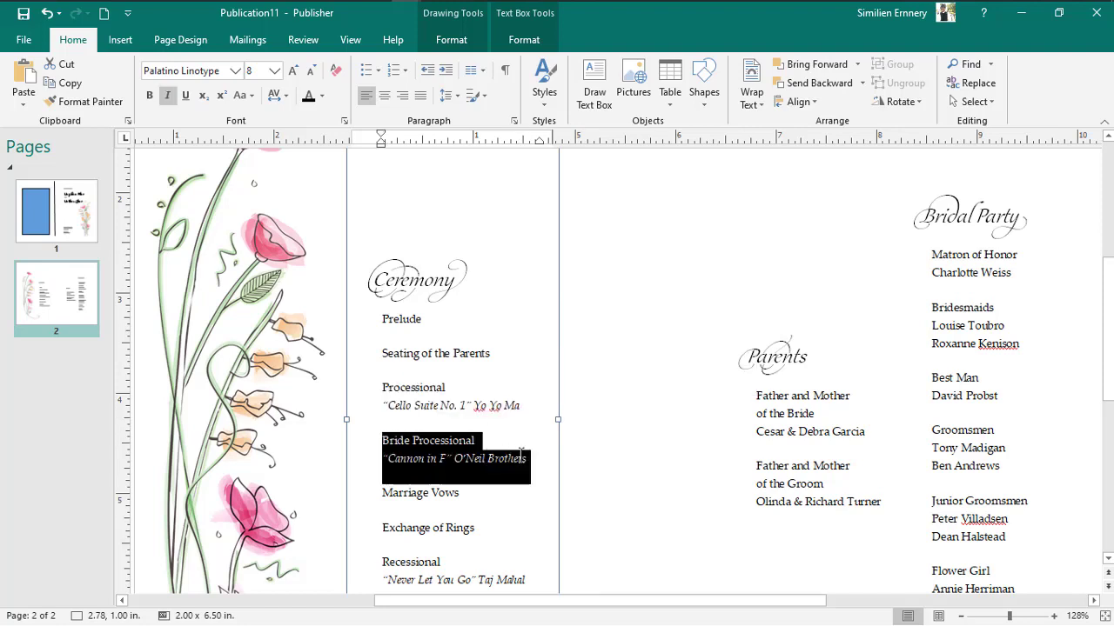
left_click_drag(378, 493, 479, 514)
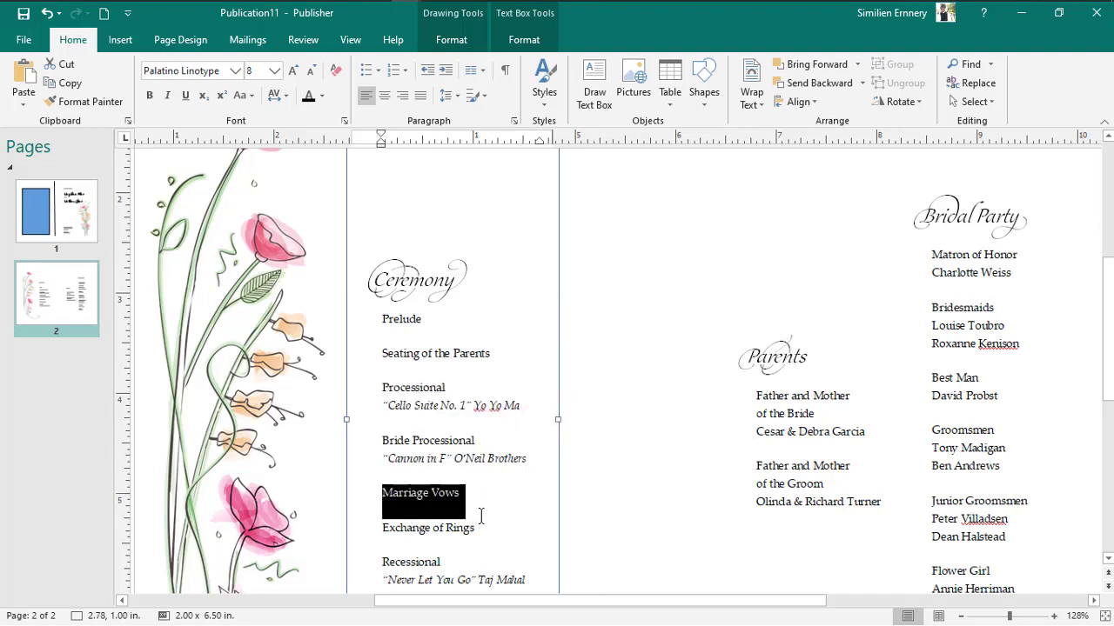
scroll(1112, 320, "down", 3)
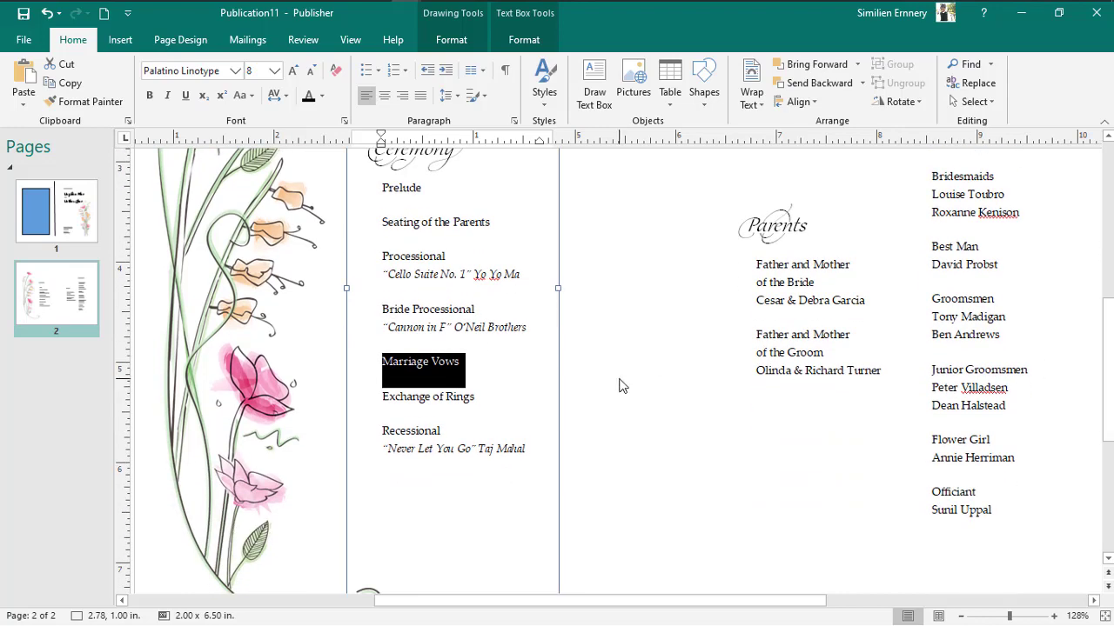
left_click_drag(381, 397, 478, 401)
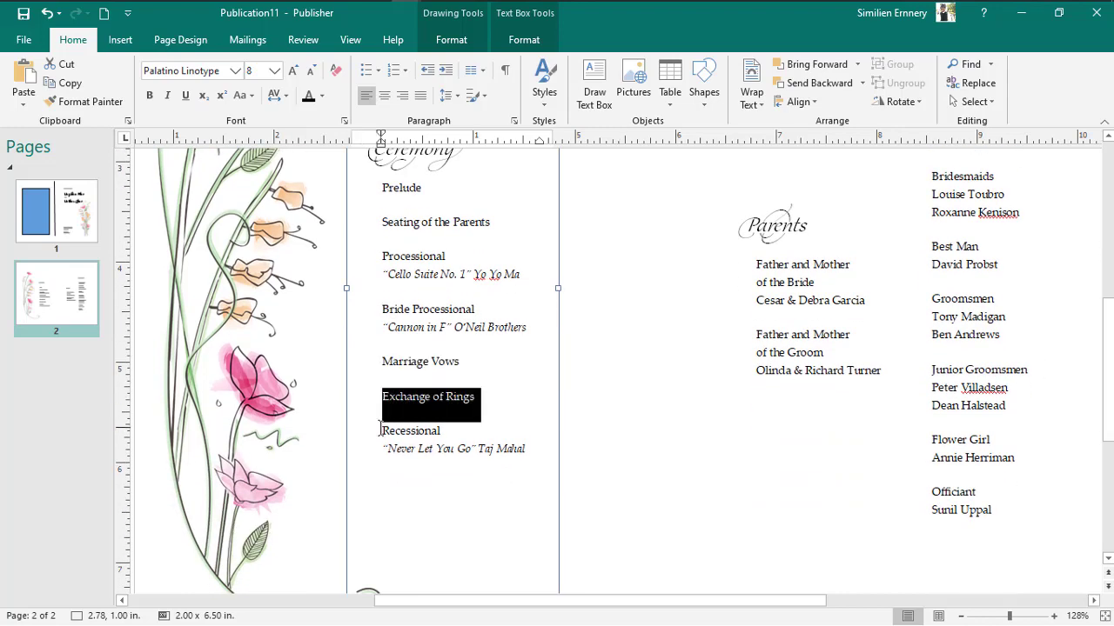
left_click_drag(381, 426, 524, 439)
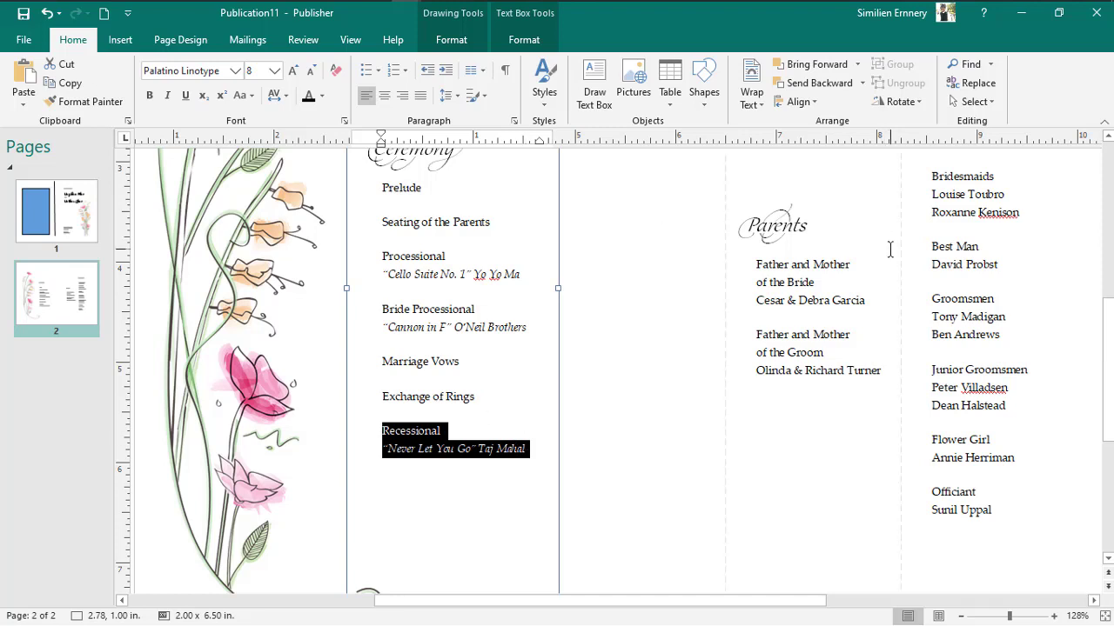
Review the Parents heading and the entry for the bride's father and mother, including each parent's name.
left_click(783, 284)
left_click(792, 213)
left_click_drag(818, 224, 752, 228)
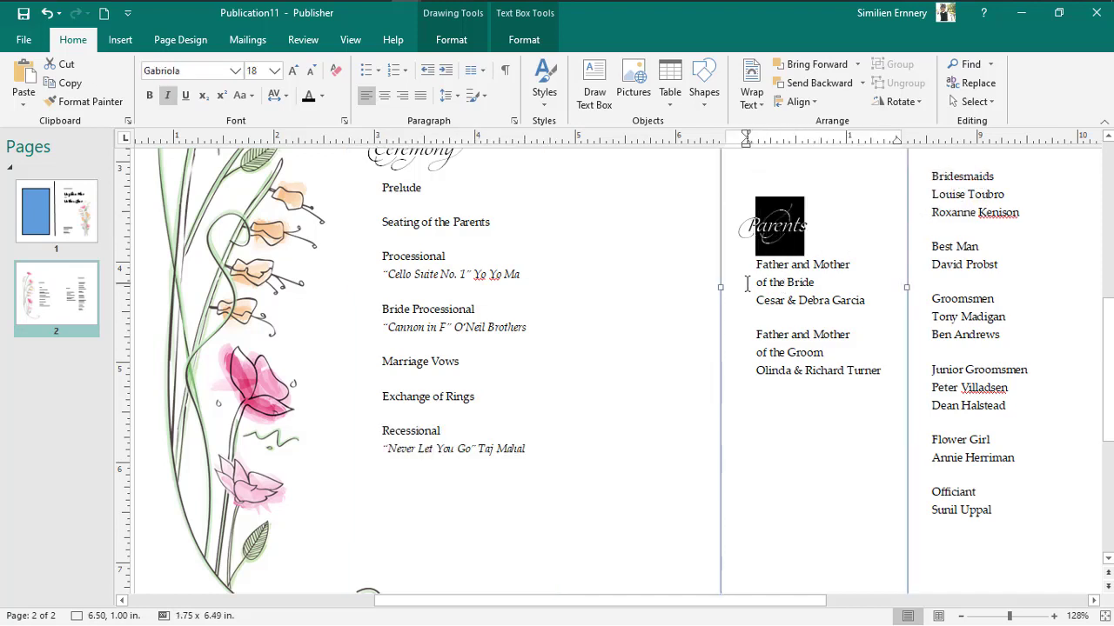
mouse_move(755, 282)
left_mouse_down()
mouse_move(814, 282)
mouse_move(757, 264)
left_mouse_up()
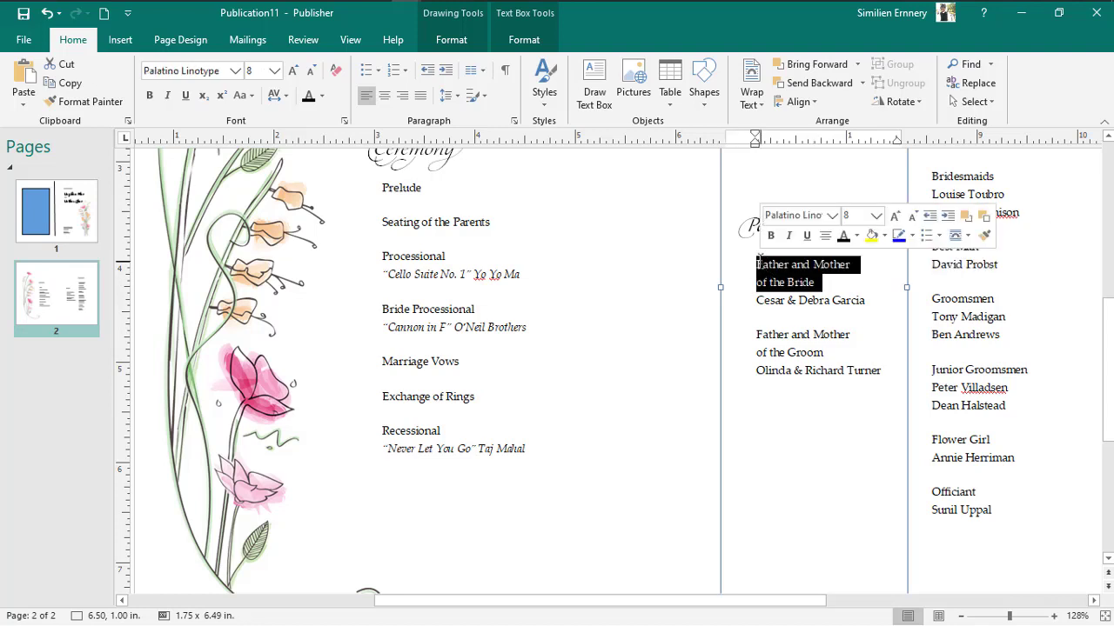
double_click(779, 300)
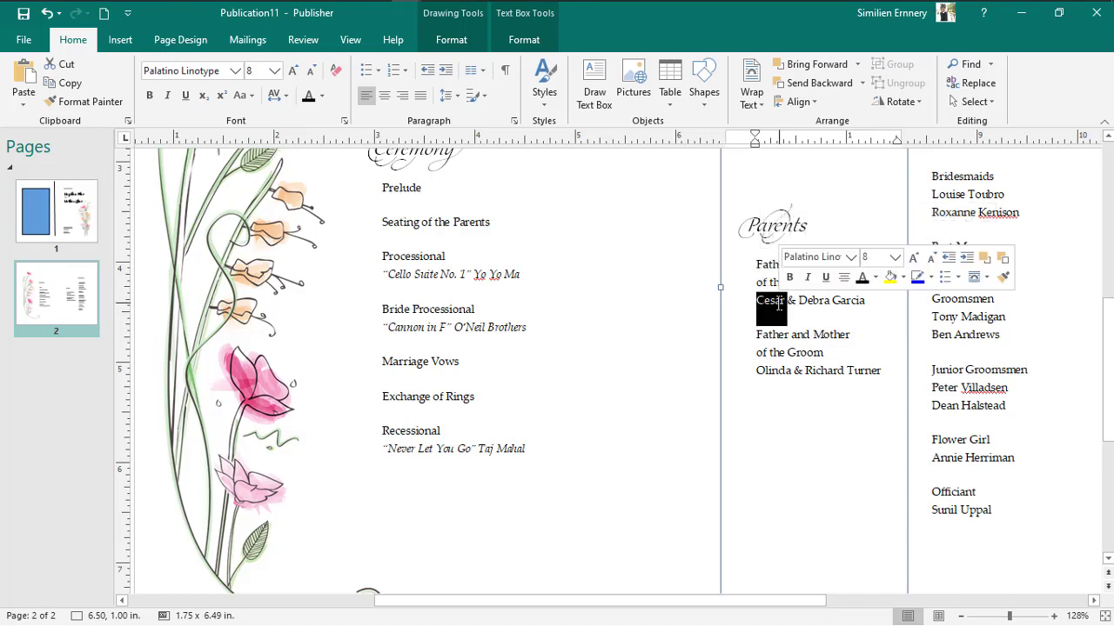
double_click(833, 303)
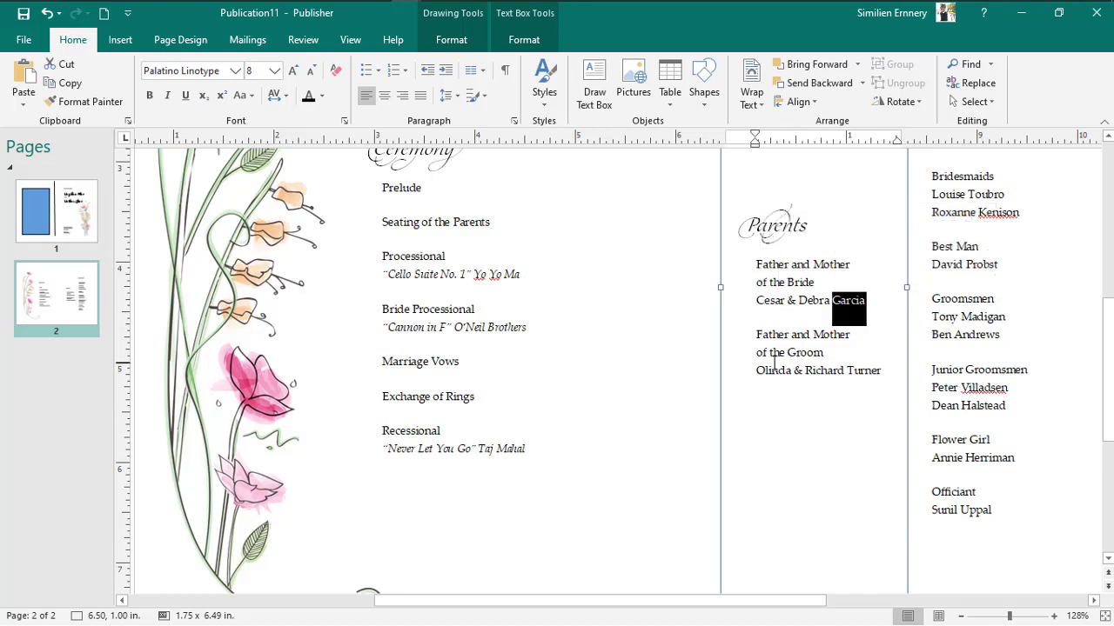
double_click(771, 299)
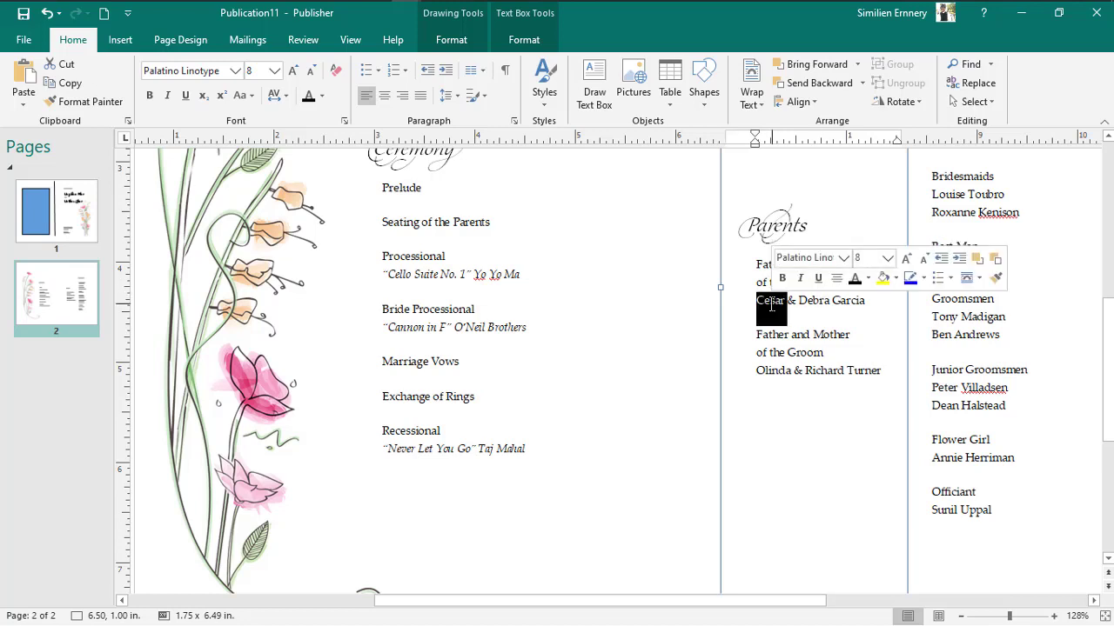
left_click_drag(799, 301, 860, 296)
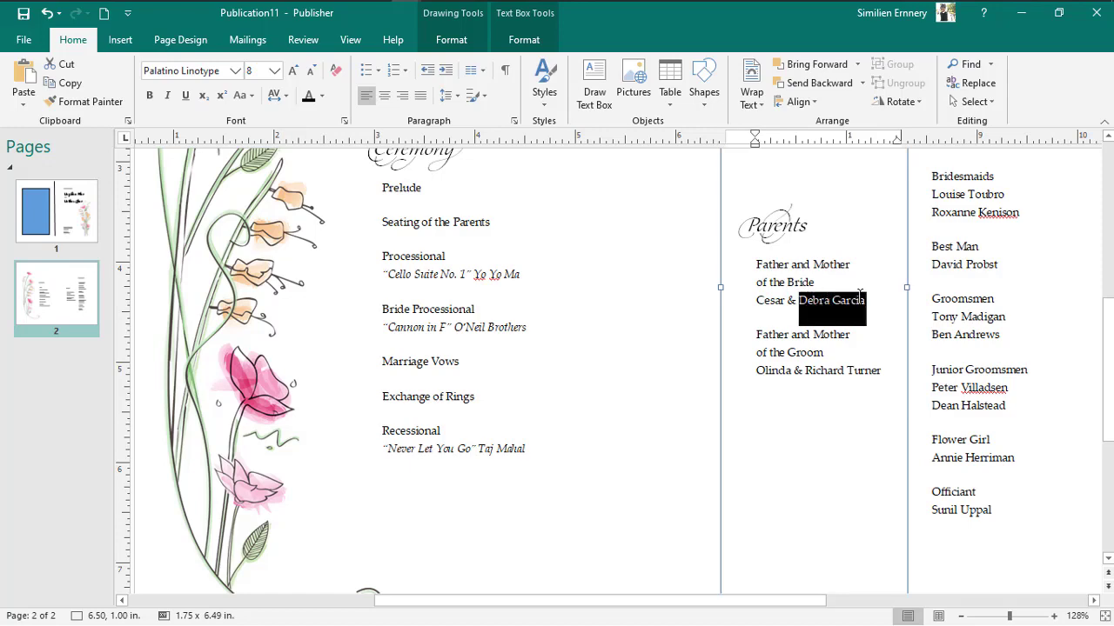
double_click(768, 304)
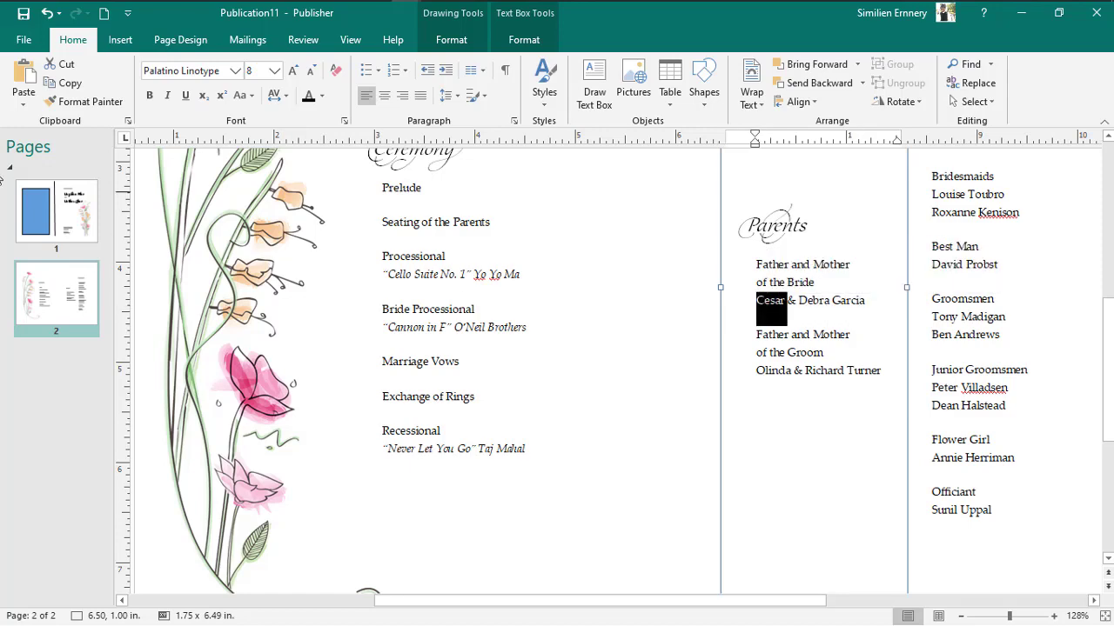
Check the "The Wedding Ceremony of" line and the couple's names on the page 1 cover.
left_click(57, 211)
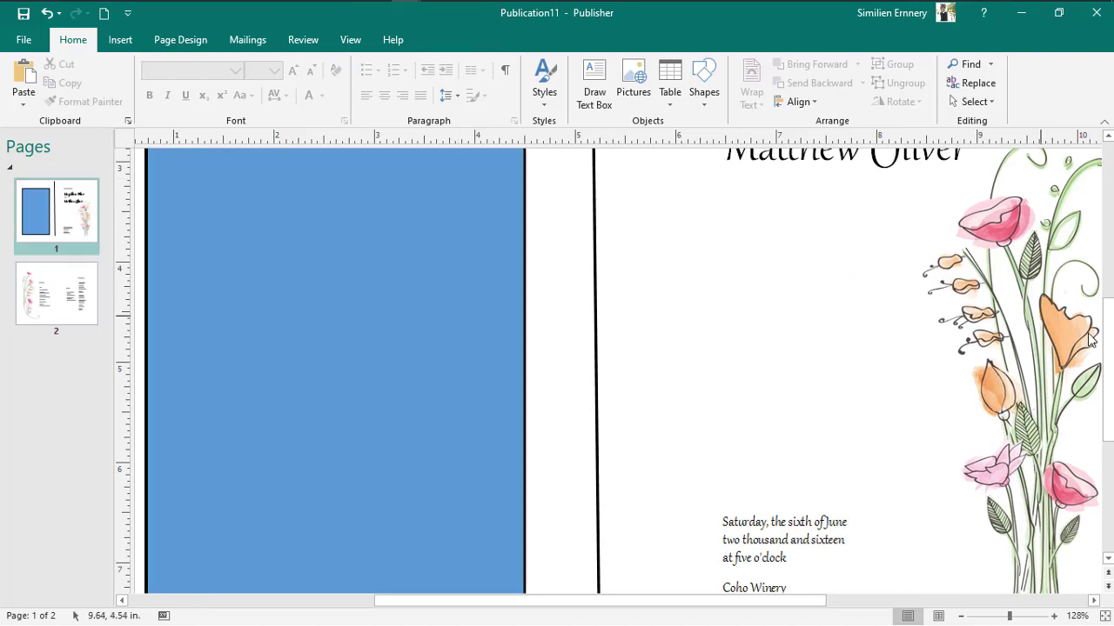
scroll(1108, 366, "up", 5)
scroll(1108, 366, "down", 1)
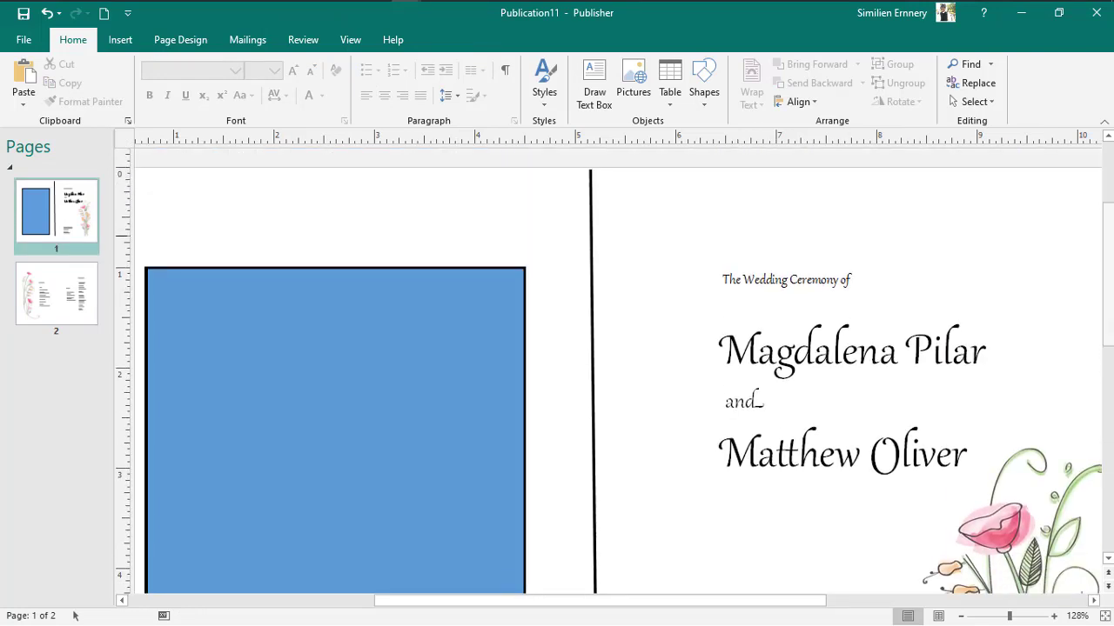
left_click(819, 290)
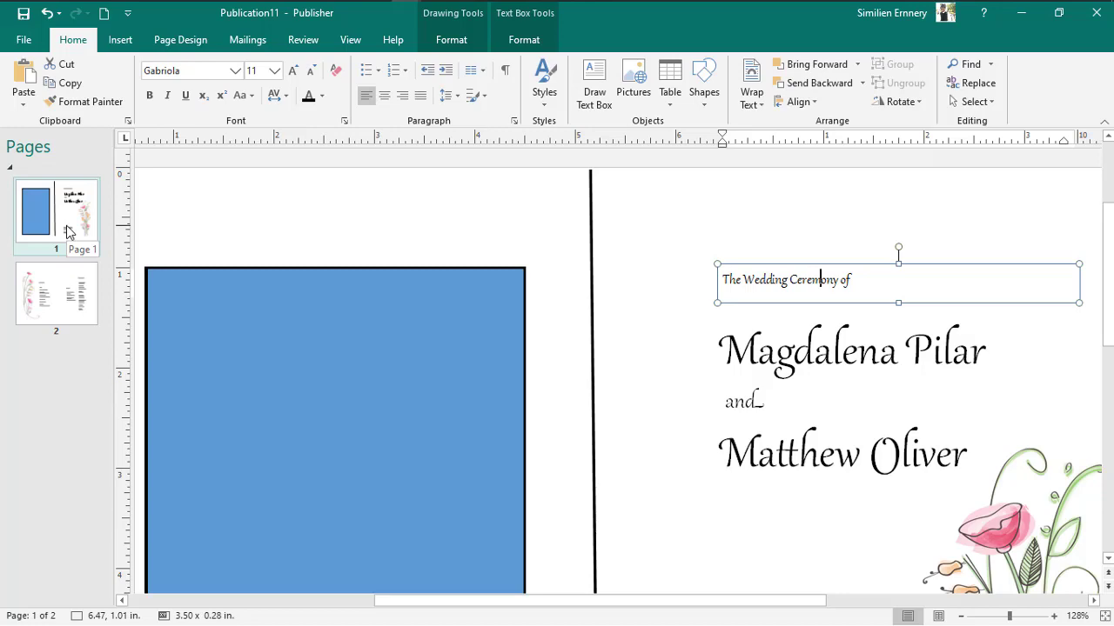
Return to page 2 and compare the groom's parents' names with the entry for the bride's parents.
left_click(53, 313)
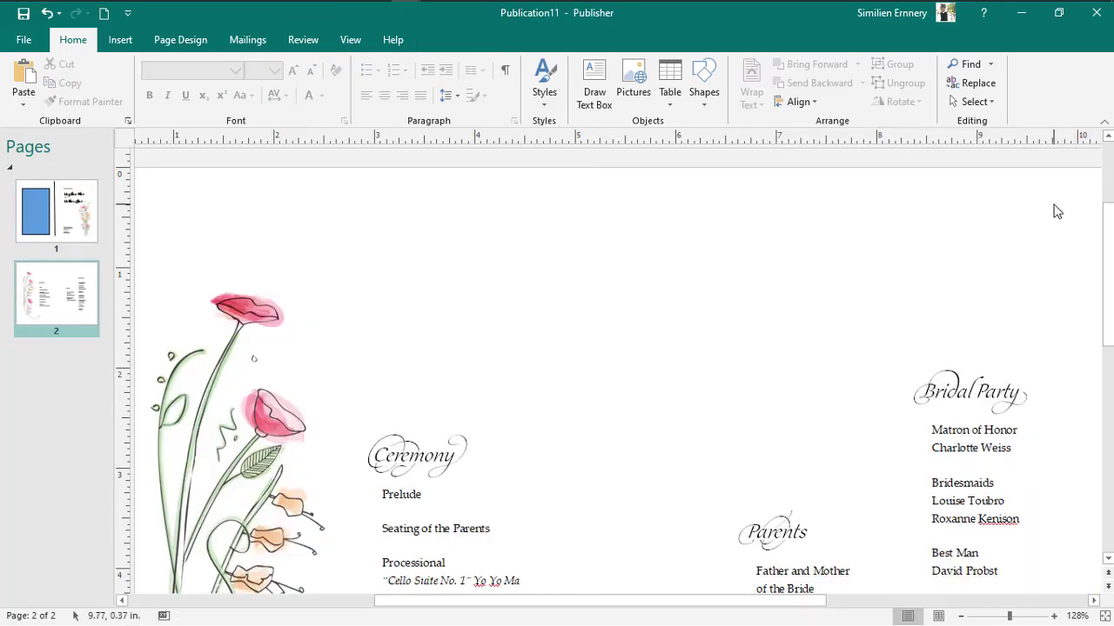
left_click_drag(1103, 209, 1103, 339)
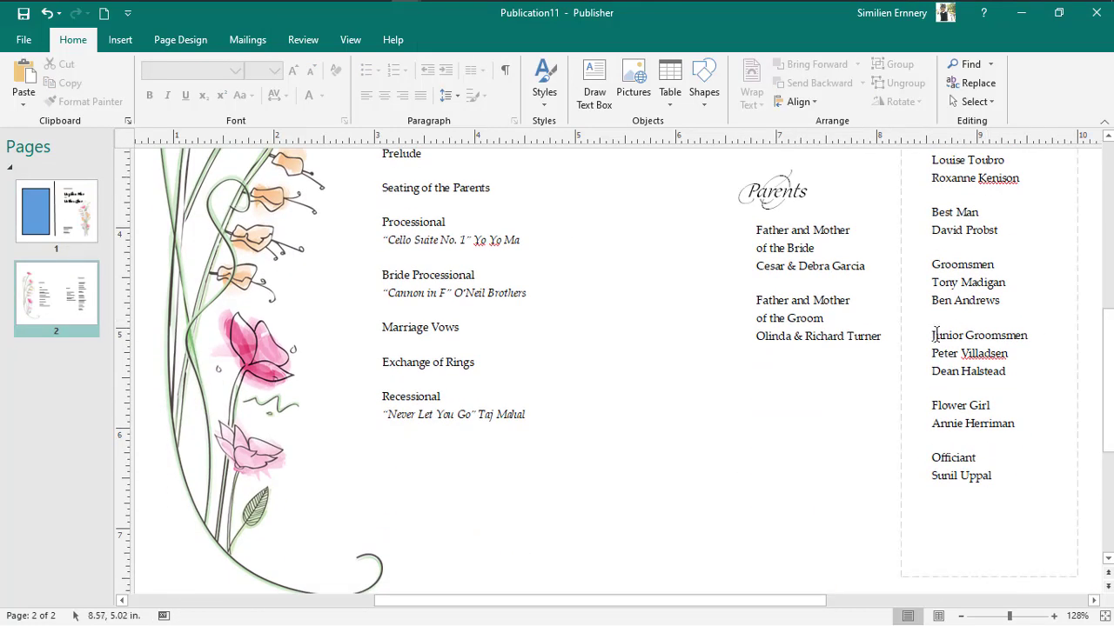
left_click_drag(807, 339, 869, 329)
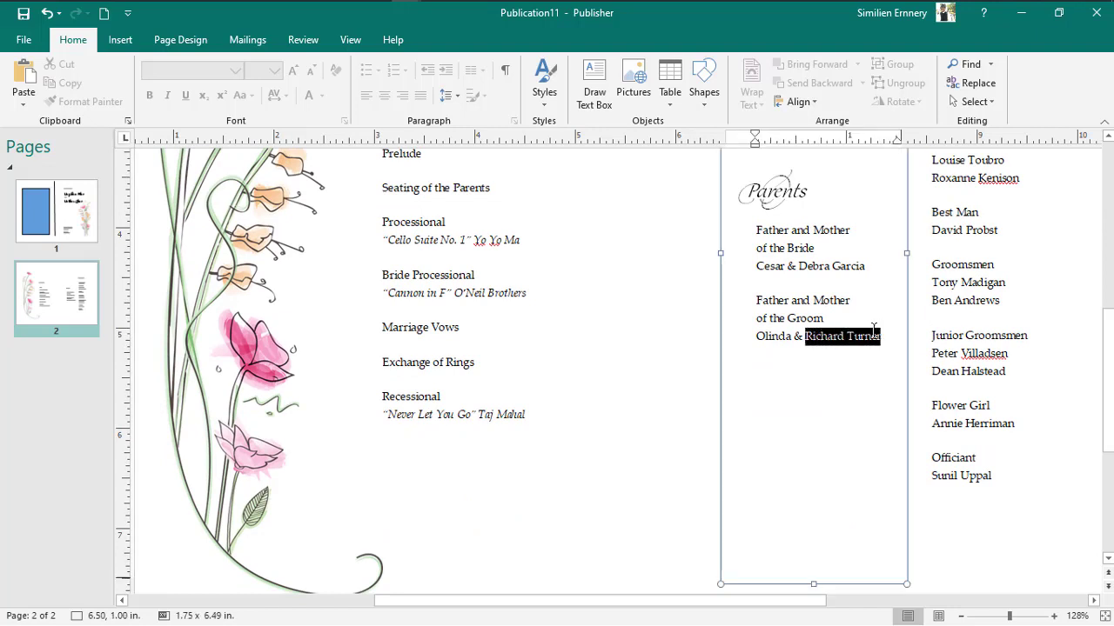
mouse_move(804, 338)
left_mouse_down()
mouse_move(753, 338)
mouse_move(790, 333)
left_mouse_up()
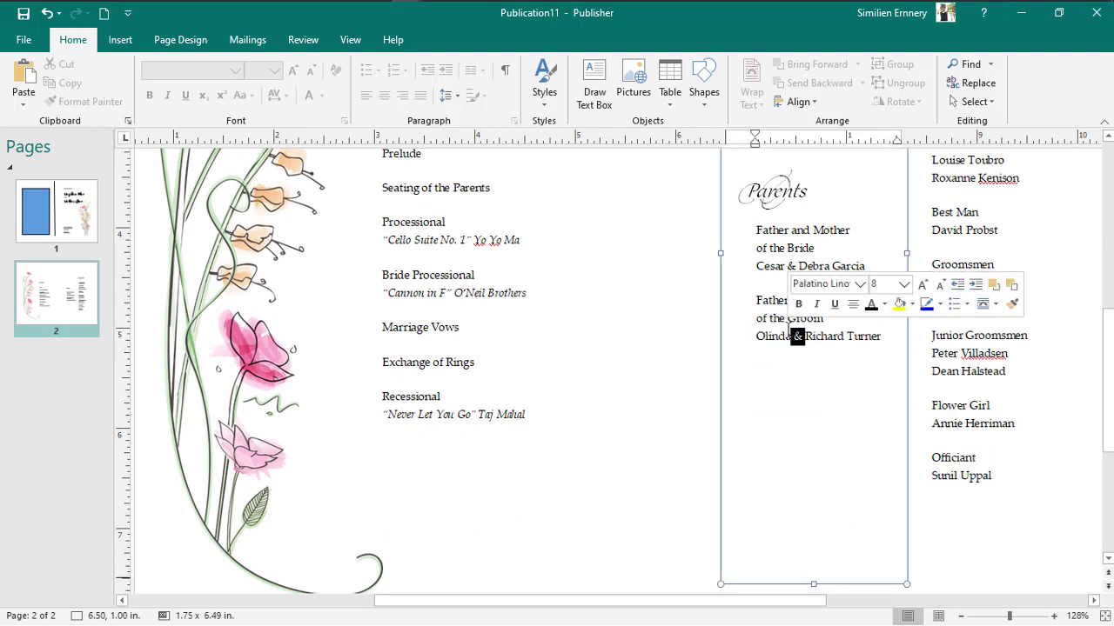
left_click(827, 359)
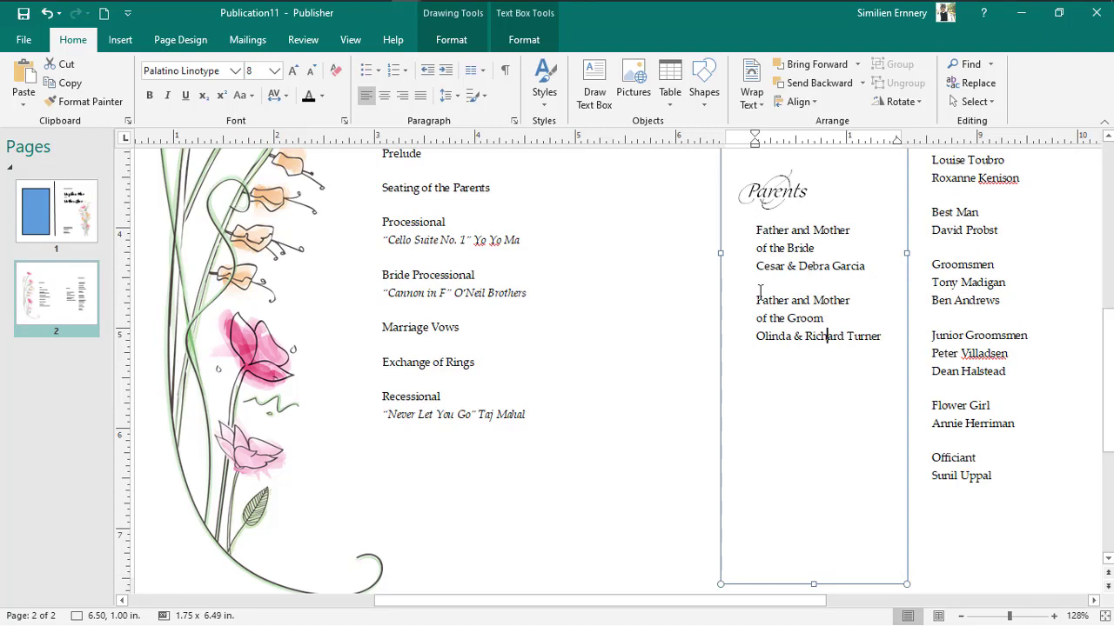
left_click_drag(816, 231, 873, 257)
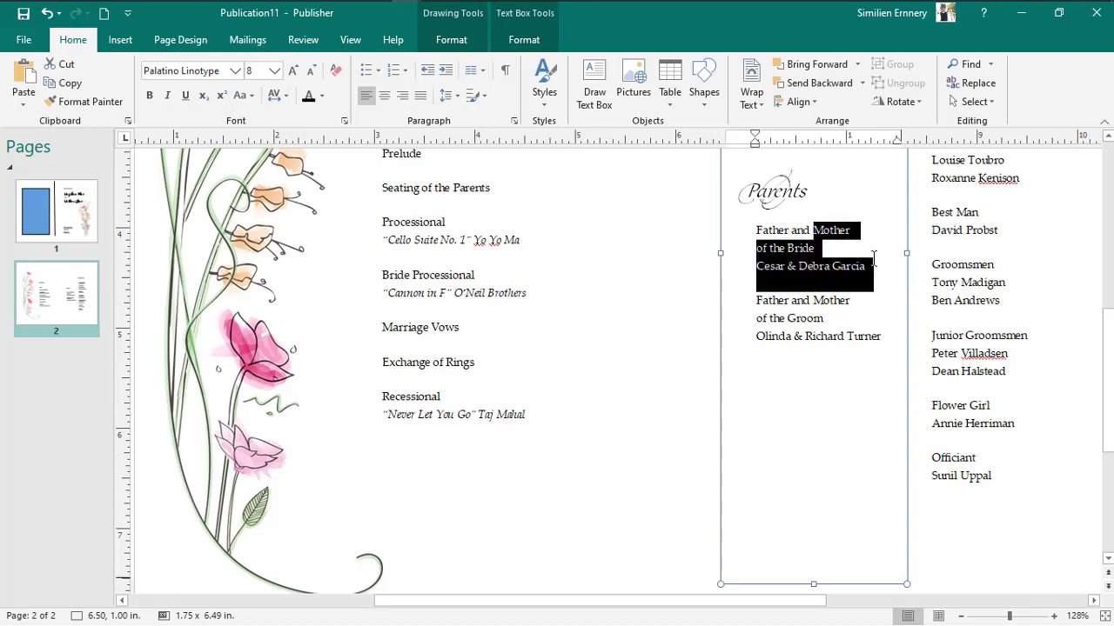
left_click(983, 322)
left_click(809, 369)
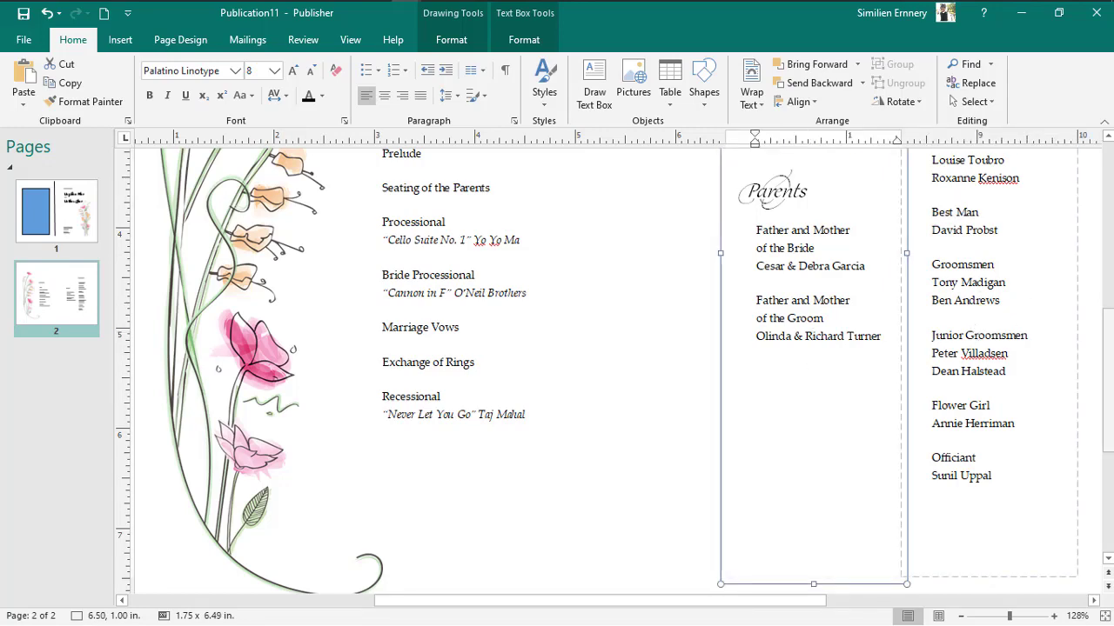
Examine the Bridal Party heading and the Matron of Honor entry on page 2.
scroll(1059, 241, "up", 4)
left_click_drag(1059, 241, 844, 246)
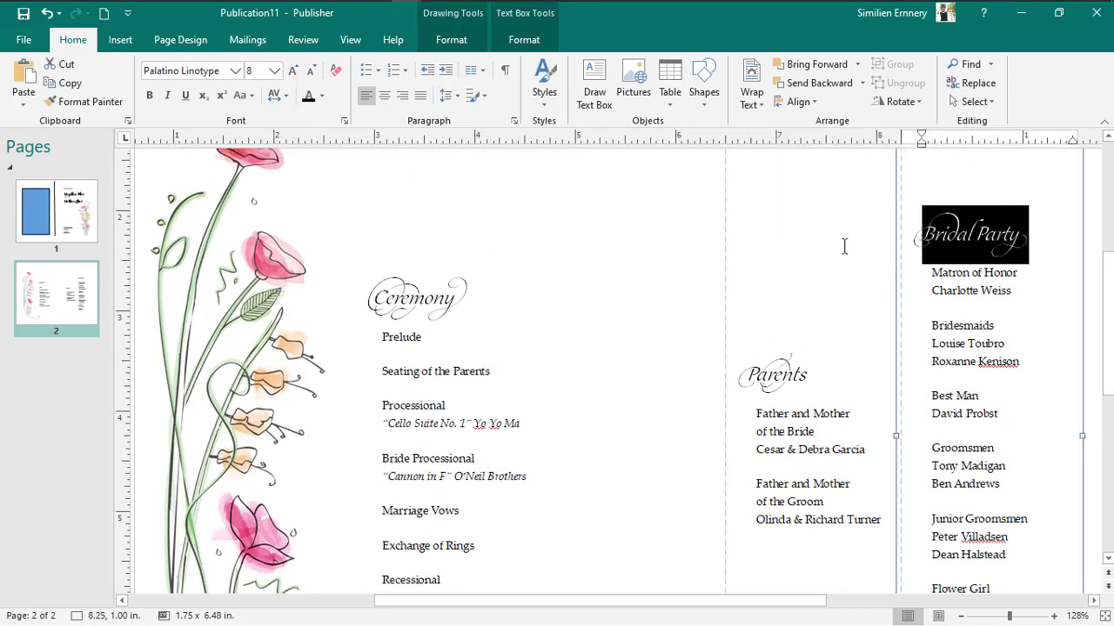
left_click(1019, 273)
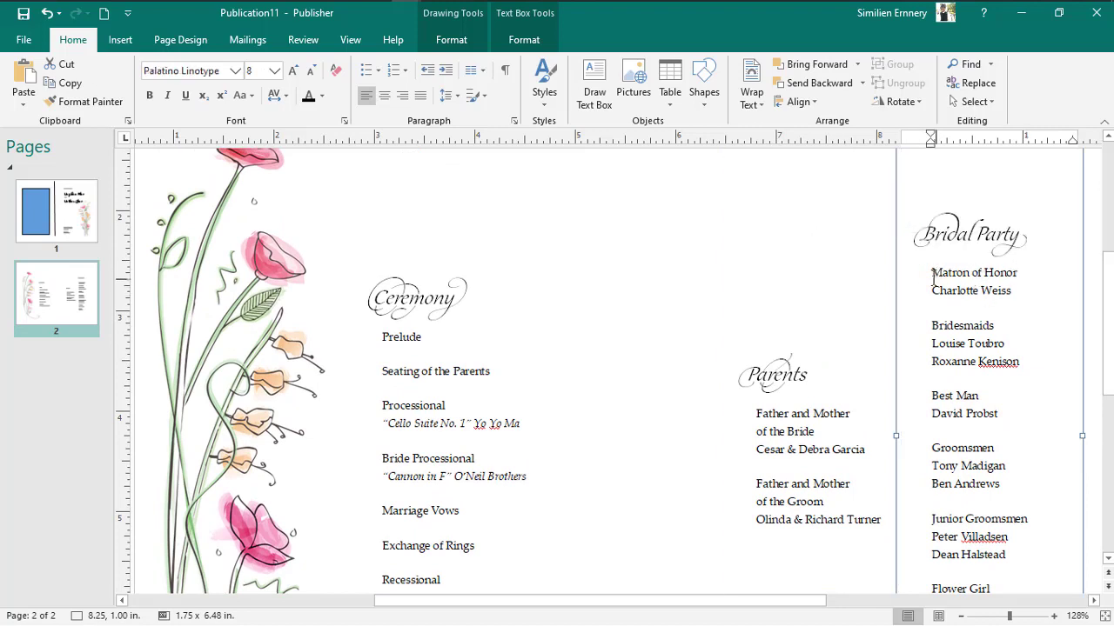
left_click_drag(931, 277, 999, 289)
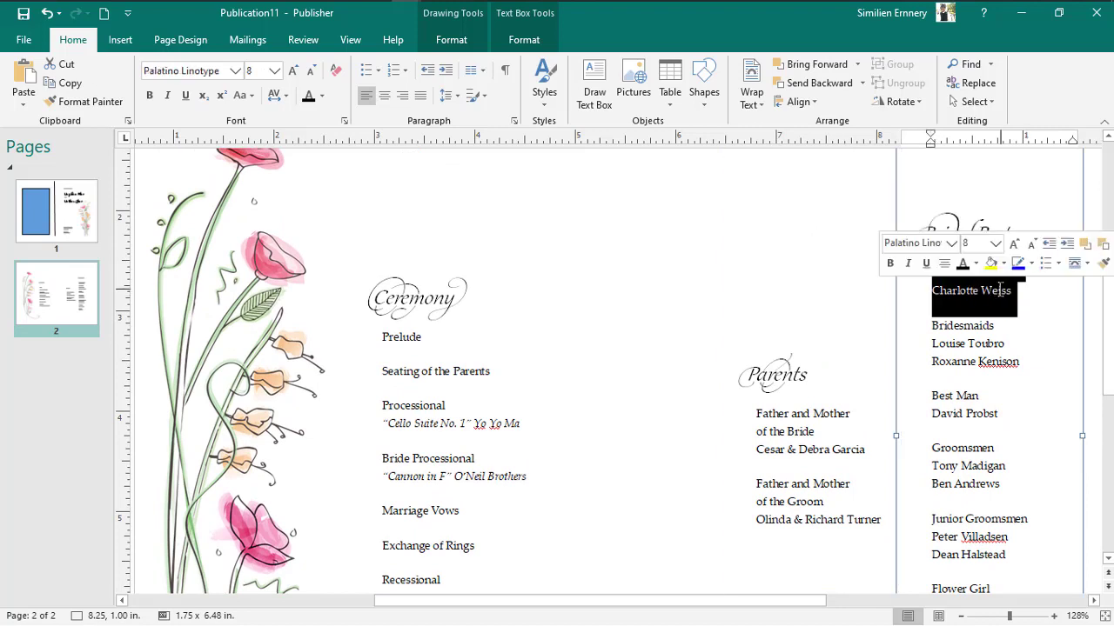
left_click(955, 292)
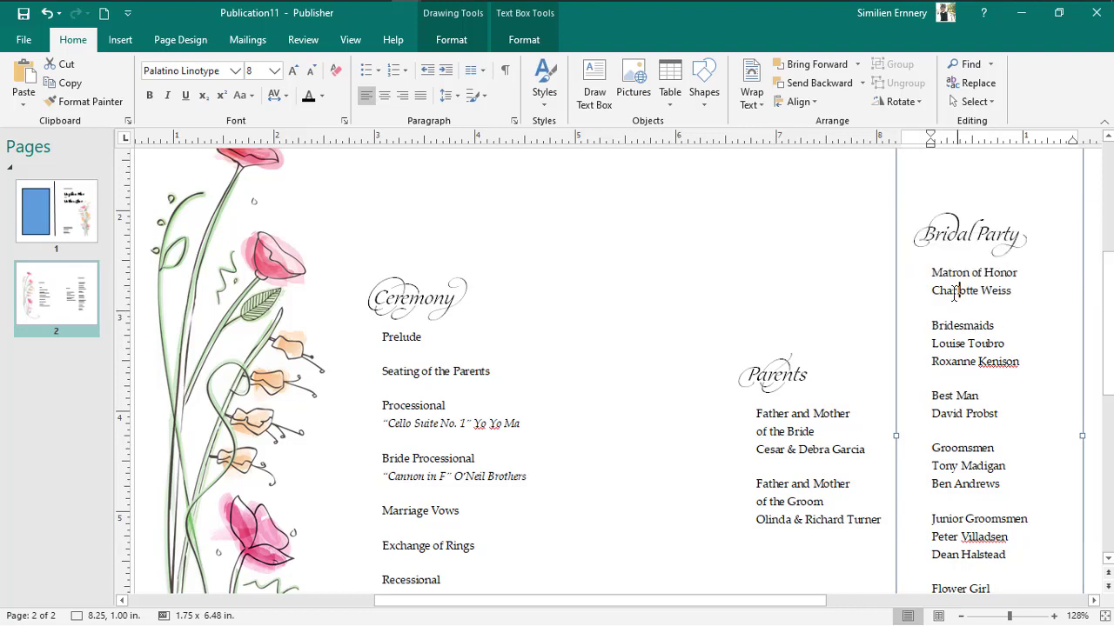
left_click_drag(931, 272, 1007, 287)
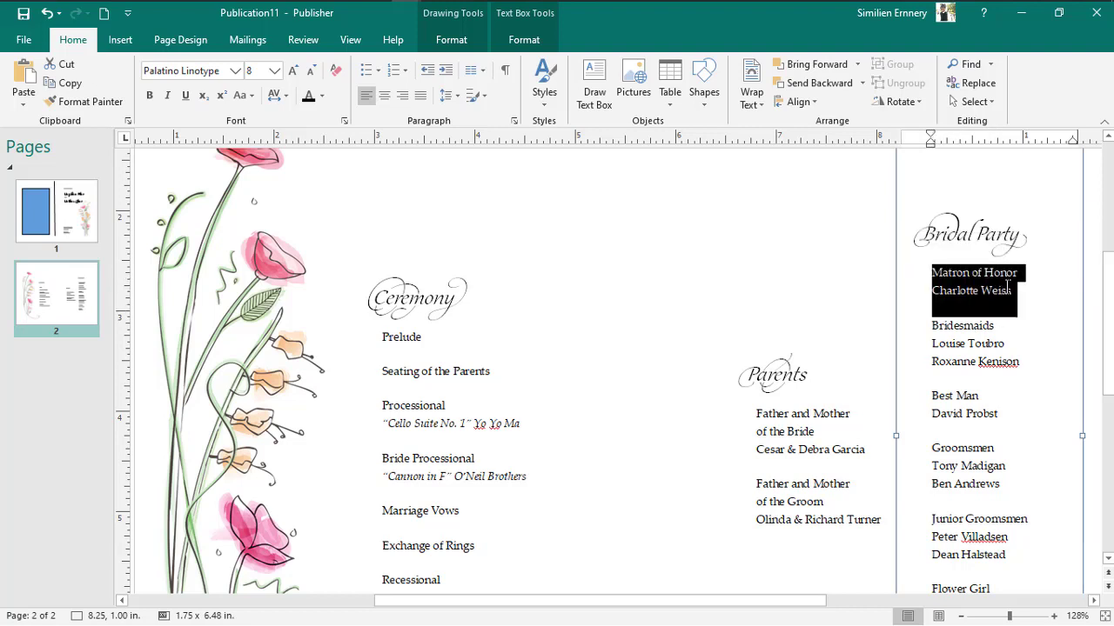
Review the remaining Bridal Party entries on page 2, from the Bridesmaids through the Junior Groomsmen and Flower Girl.
left_click_drag(931, 326, 1005, 345)
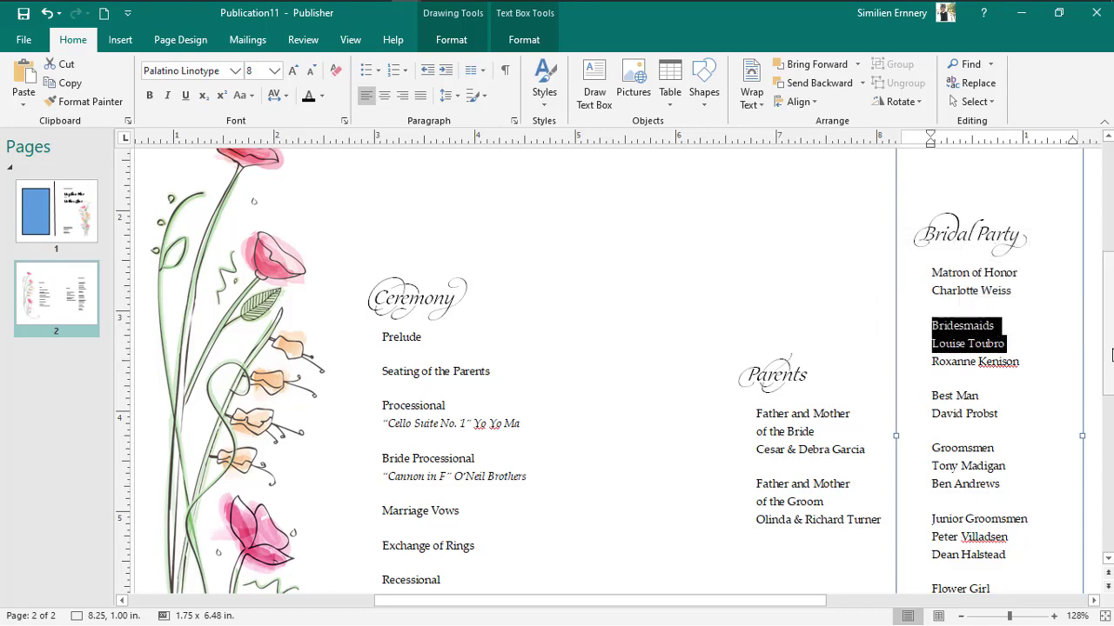
left_click_drag(1109, 344, 1109, 393)
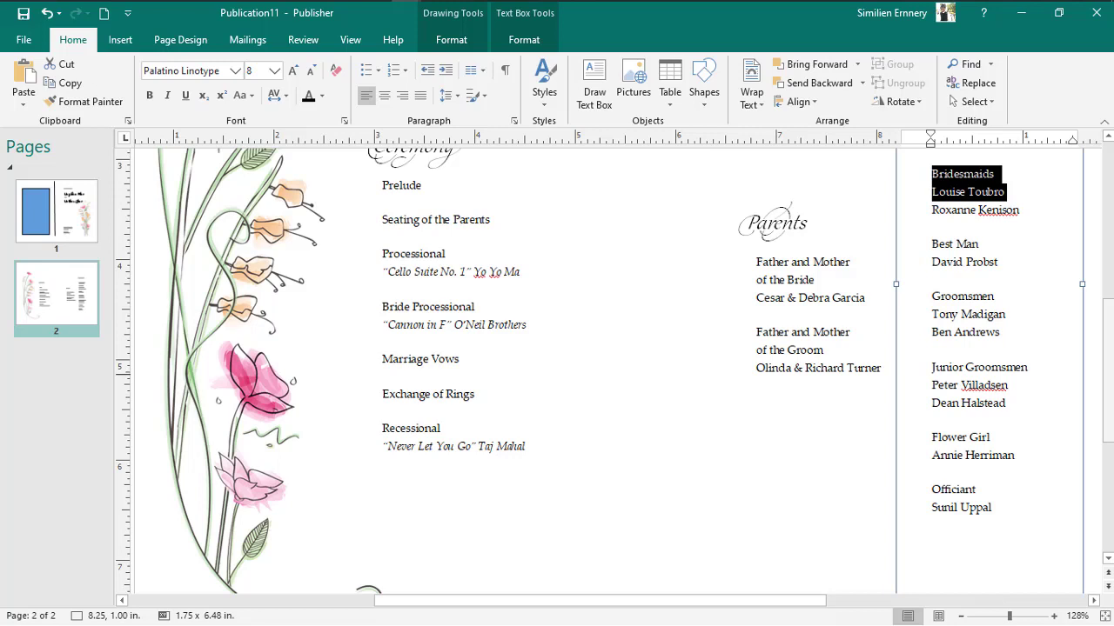
left_click_drag(995, 501, 933, 313)
left_click(962, 334)
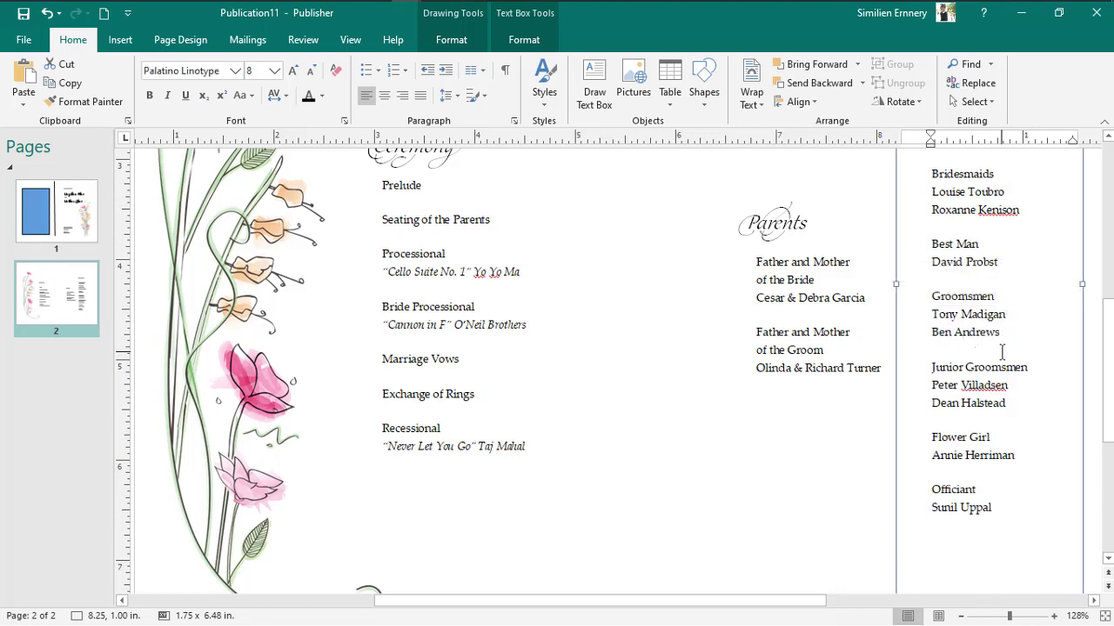
left_click_drag(1018, 404, 863, 349)
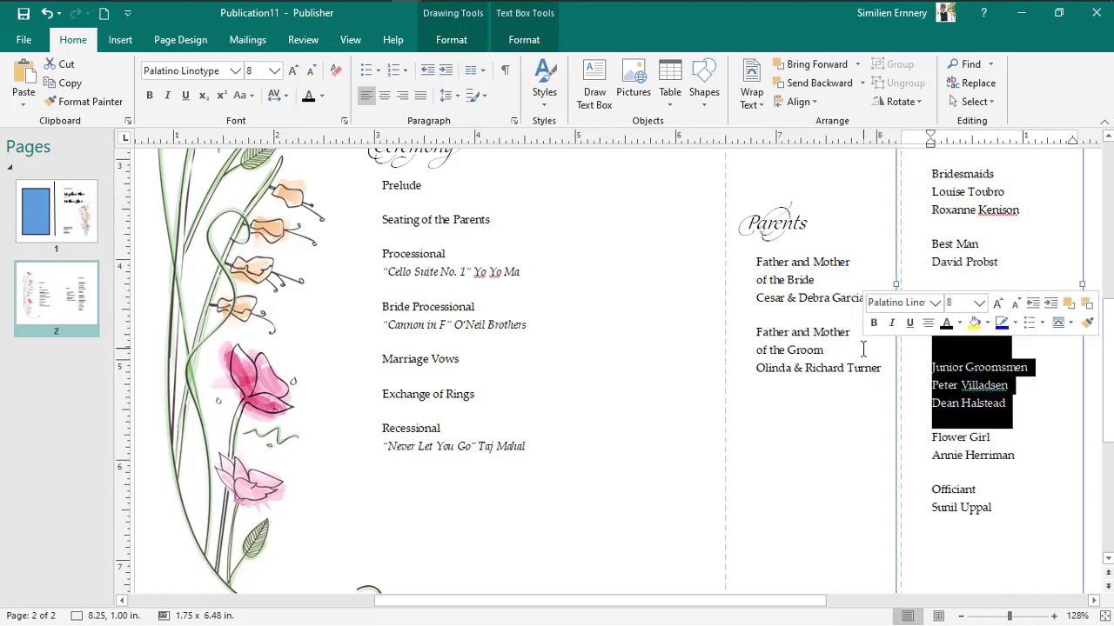
left_click(947, 455)
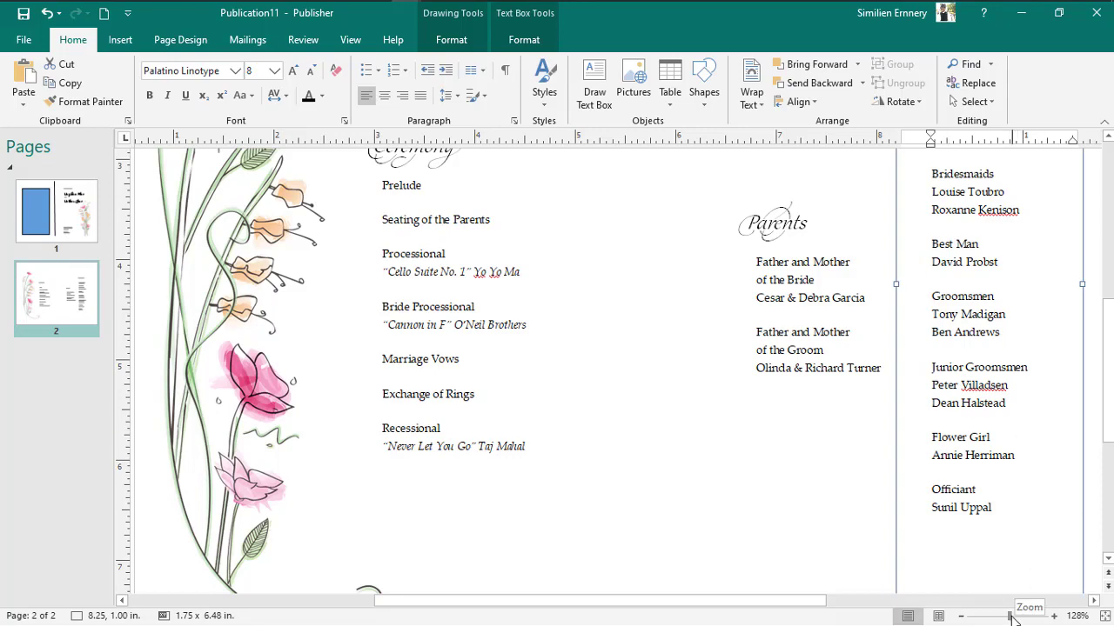
Collapse the ribbon and view the inside spread on page 2 as a whole at 78% zoom.
left_click_drag(1011, 618, 844, 601)
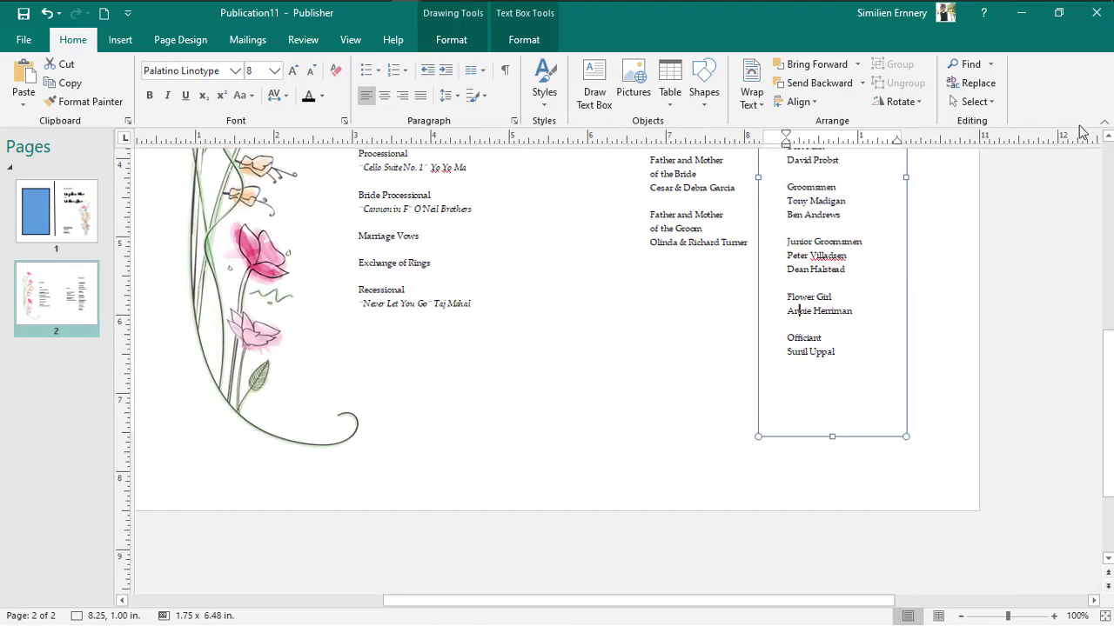
left_click(1103, 122)
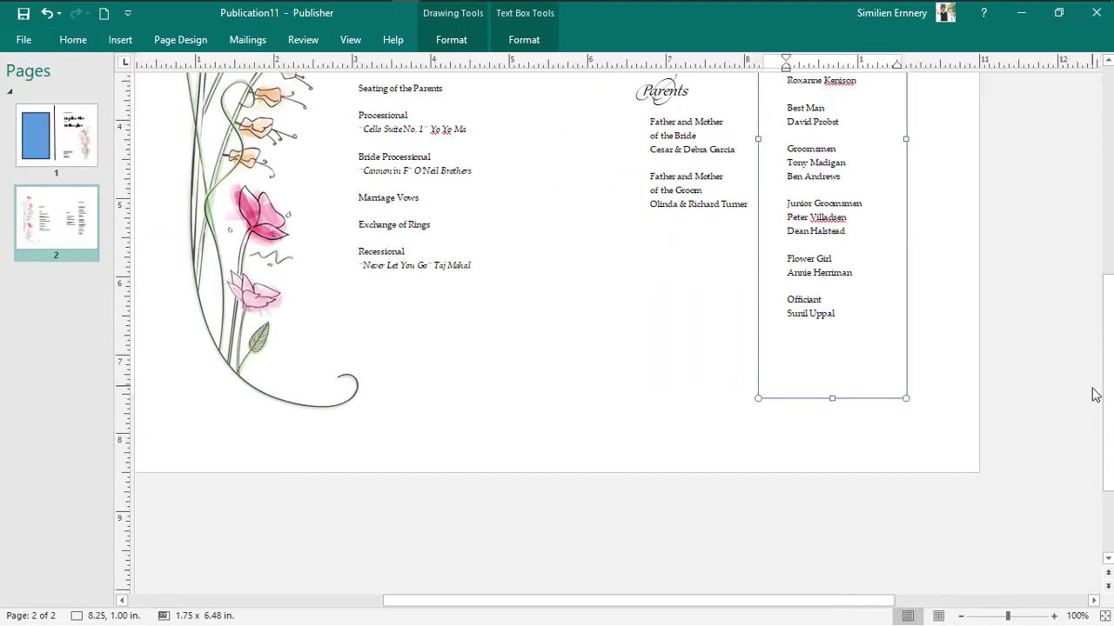
left_click_drag(1108, 404, 1109, 320)
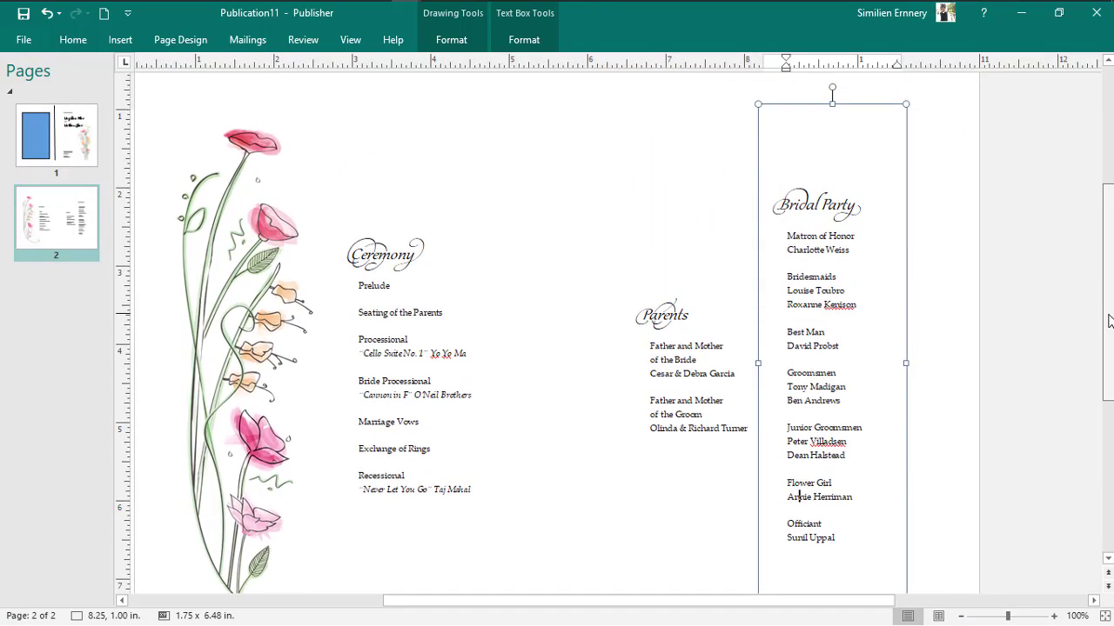
left_click(1000, 617)
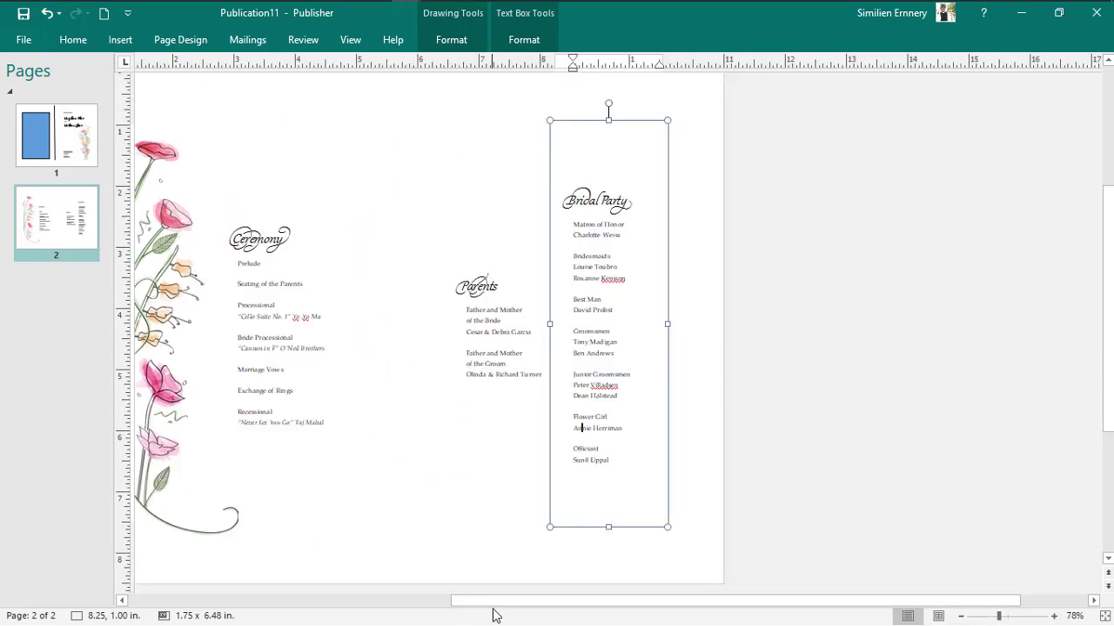
left_click_drag(492, 600, 374, 599)
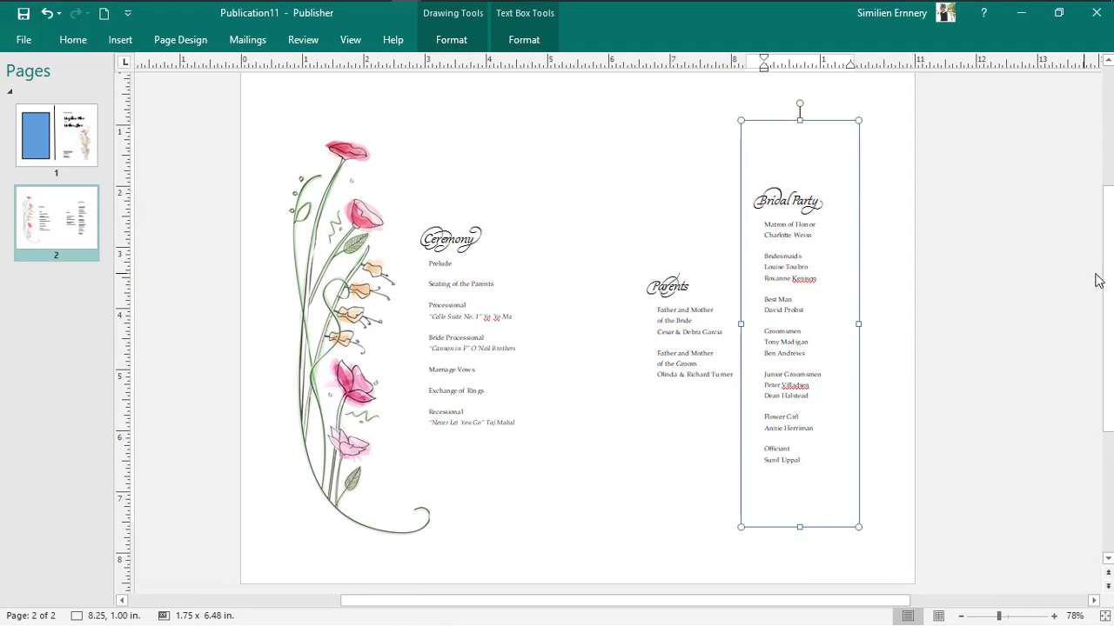
scroll(1107, 283, "up", 1)
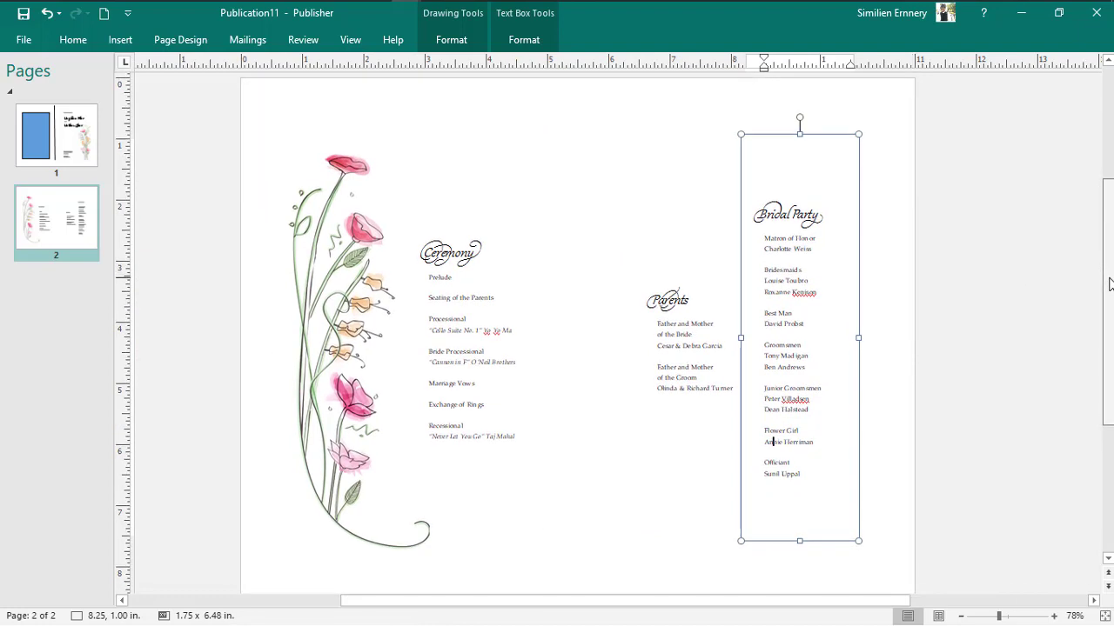
left_click(1003, 333)
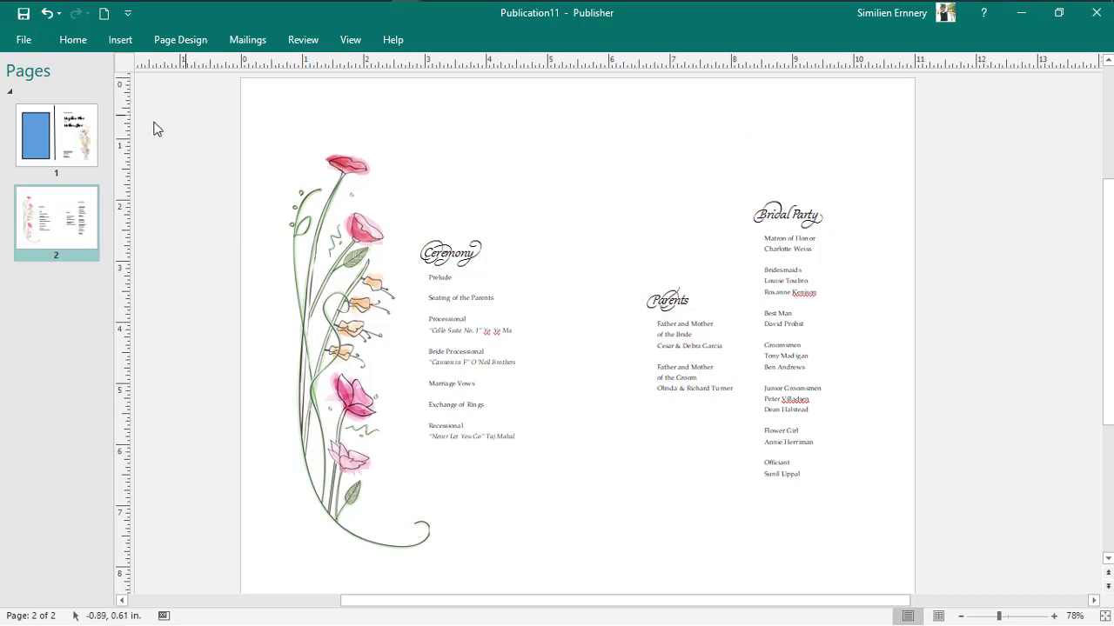
Check the couple's names and the blue back panel on page 1, then return to the inside spread.
left_click(62, 157)
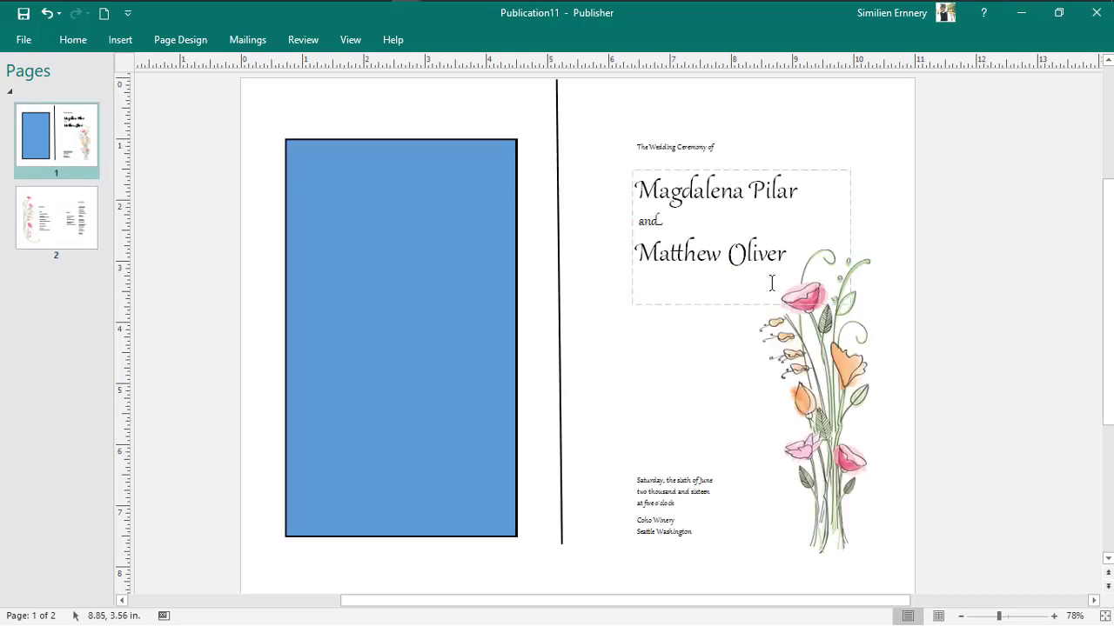
left_click(658, 193)
key("ctrl+a")
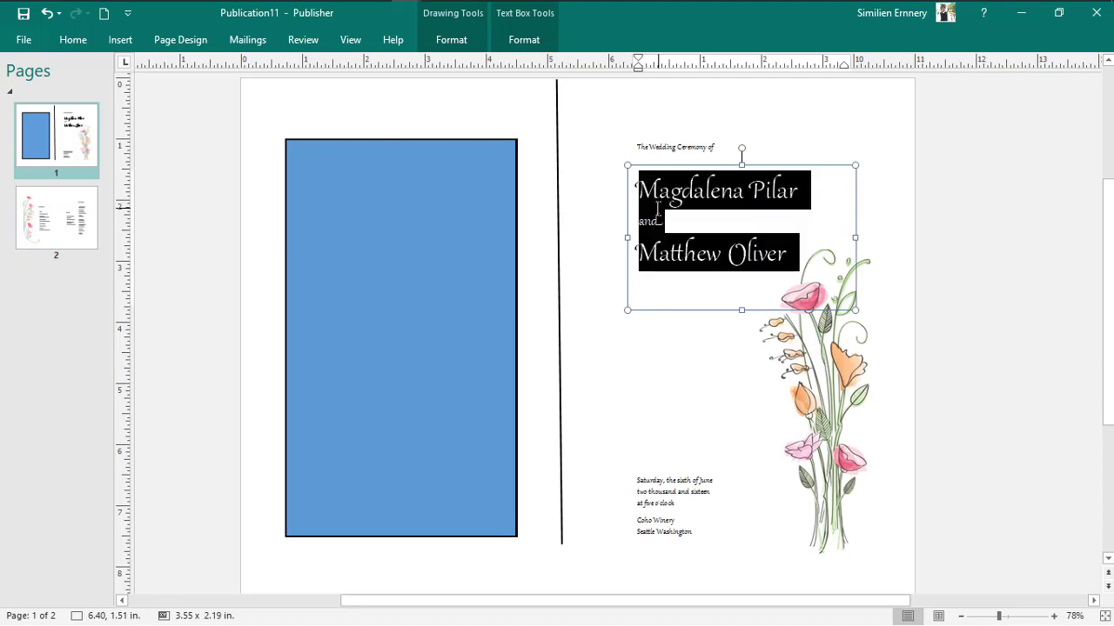
left_click(459, 222)
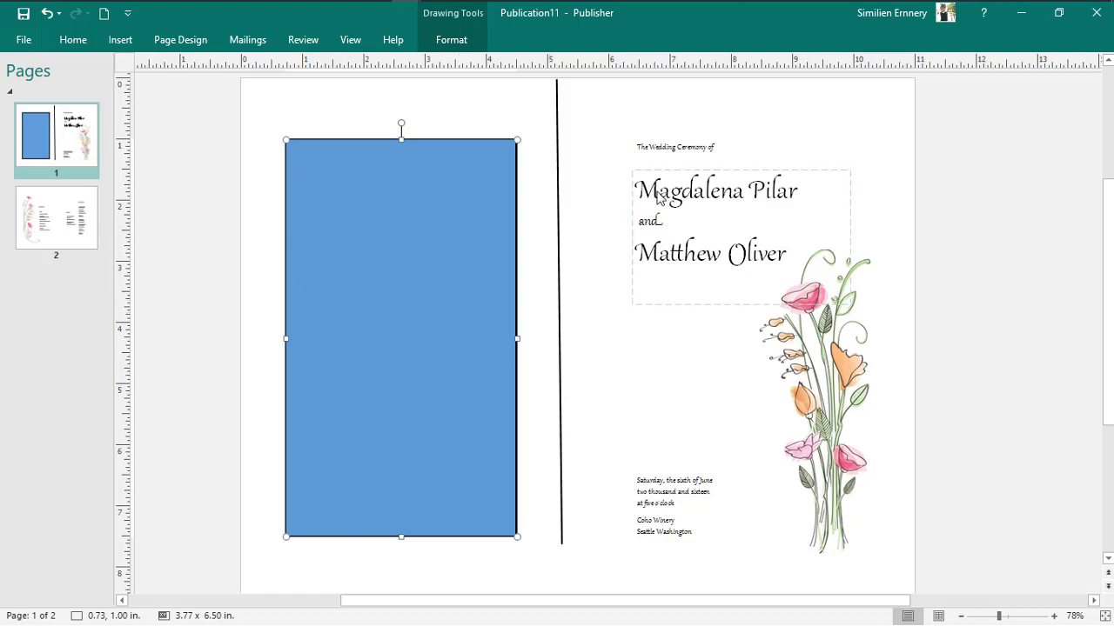
left_click(57, 203)
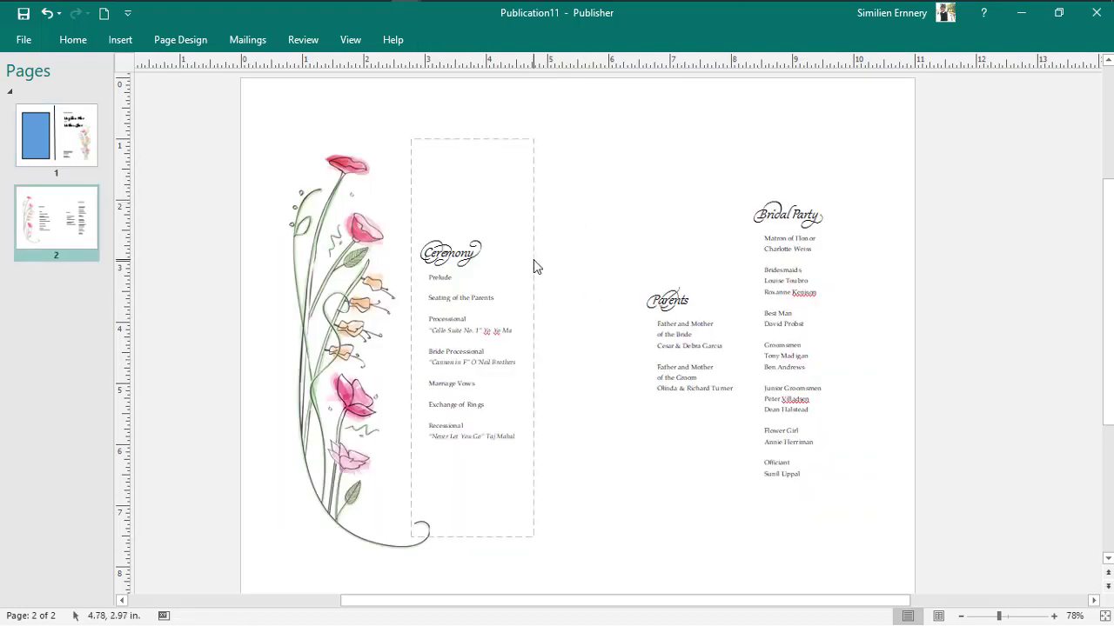
Close Publication11 and enlarge page 1 of the French invitation in Publication4 to 96%.
left_click(1096, 13)
left_click(579, 342)
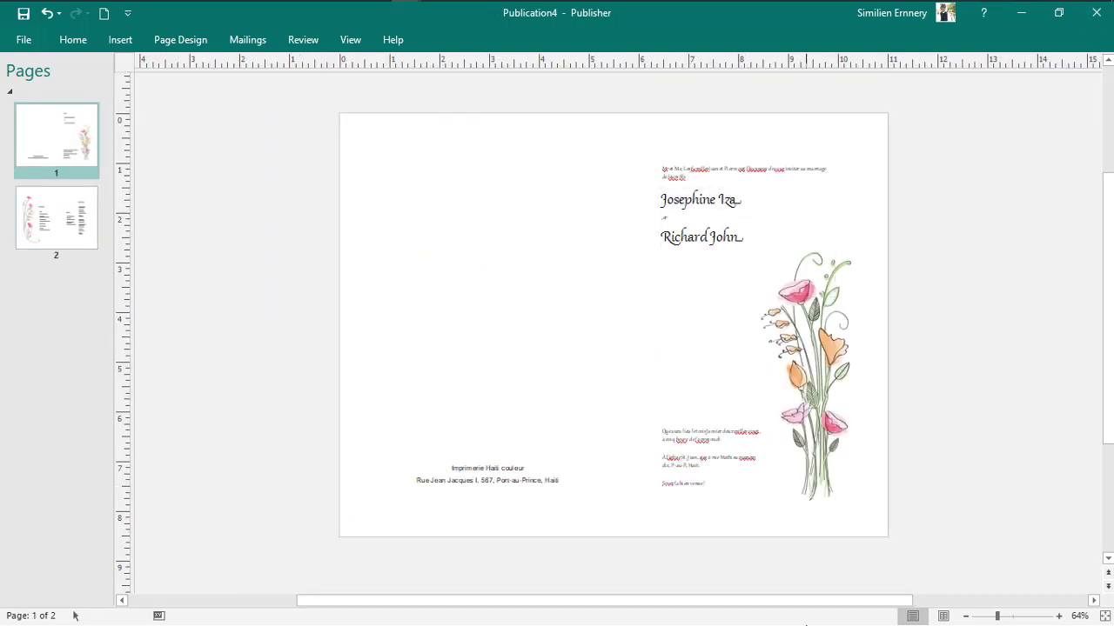
left_click(1006, 618)
left_click(1013, 619)
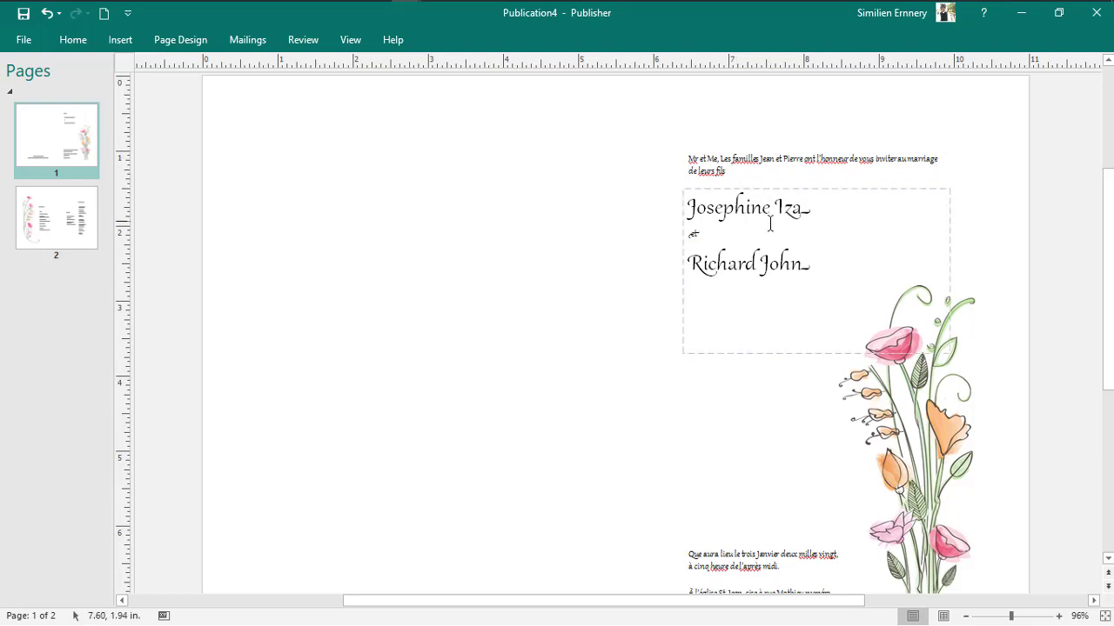
Review the names of the bride and groom on the French invitation's cover.
left_click(797, 207)
triple_click(717, 207)
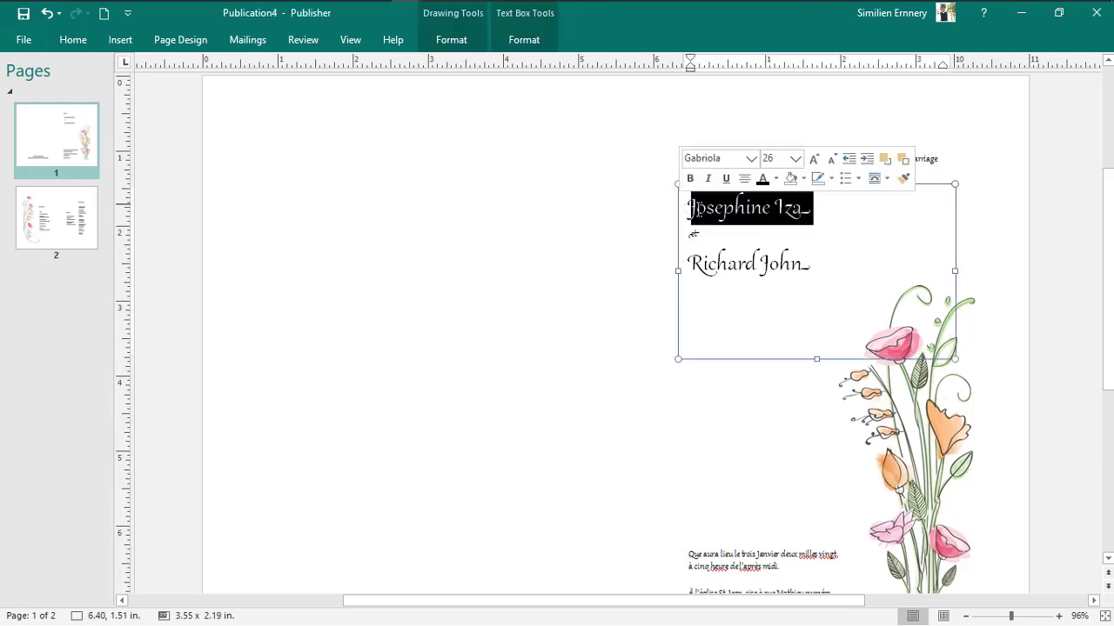
left_click_drag(813, 263, 691, 264)
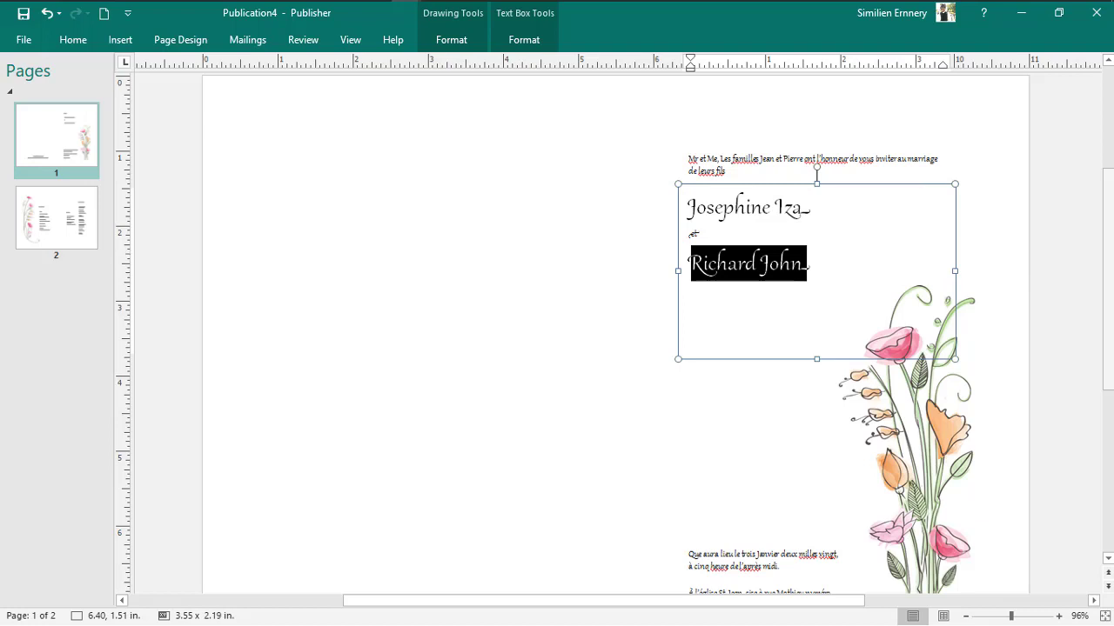
Examine the date and time, church venue and closing welcome line in the cover's lower text box.
scroll(811, 398, "down", 3)
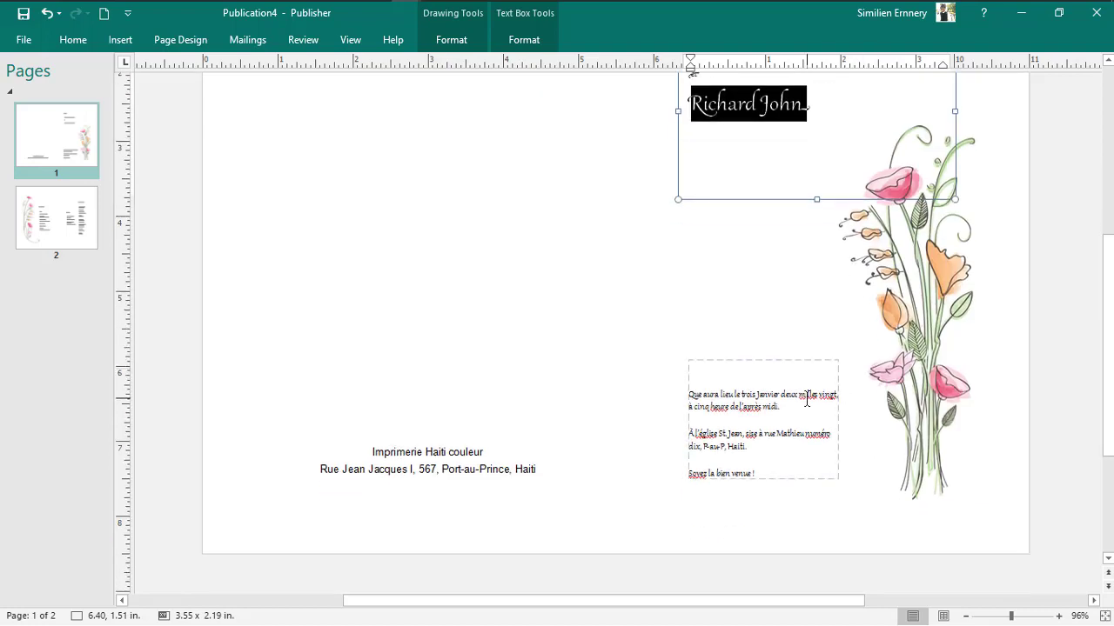
left_click_drag(806, 400, 688, 396)
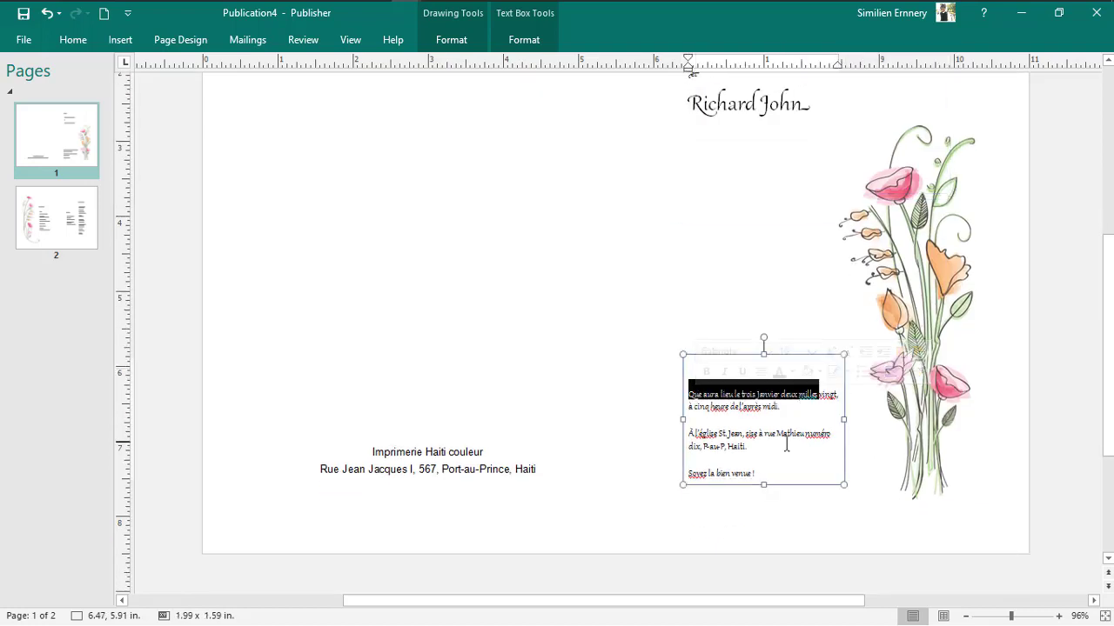
left_click_drag(778, 443, 750, 433)
left_click(719, 409)
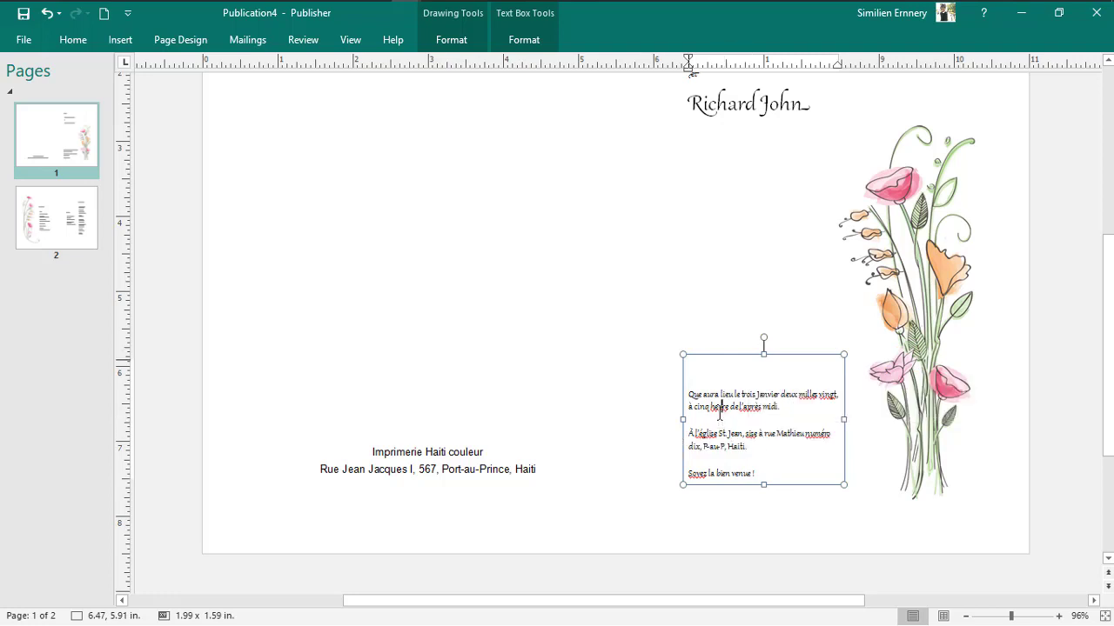
double_click(720, 407)
left_click(746, 408)
left_click_drag(781, 407, 690, 400)
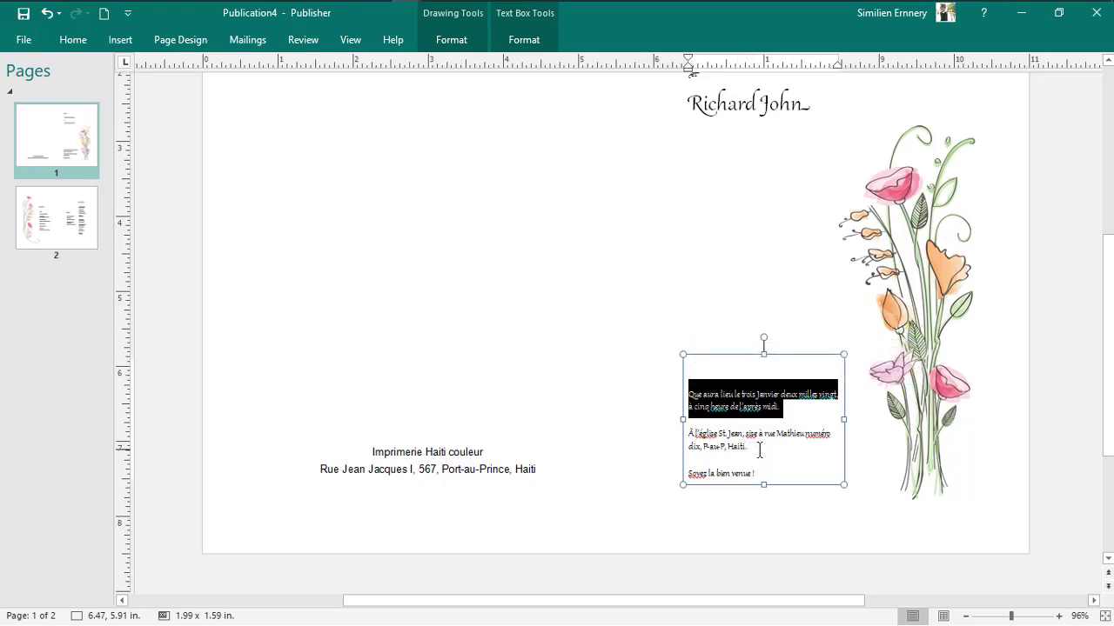
left_click_drag(745, 447, 696, 432)
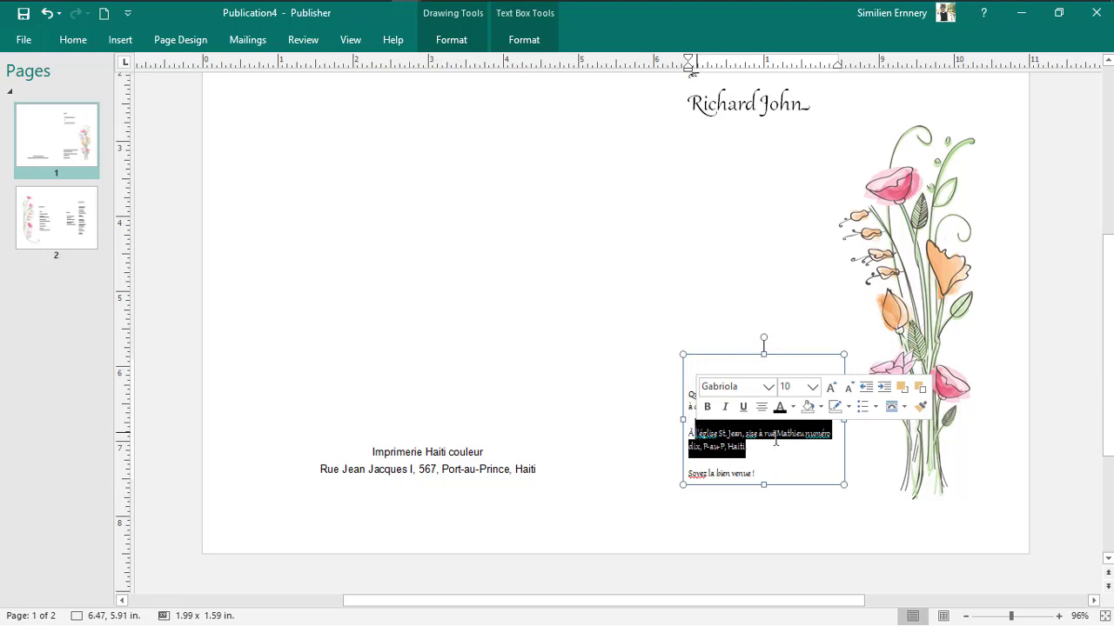
double_click(742, 473)
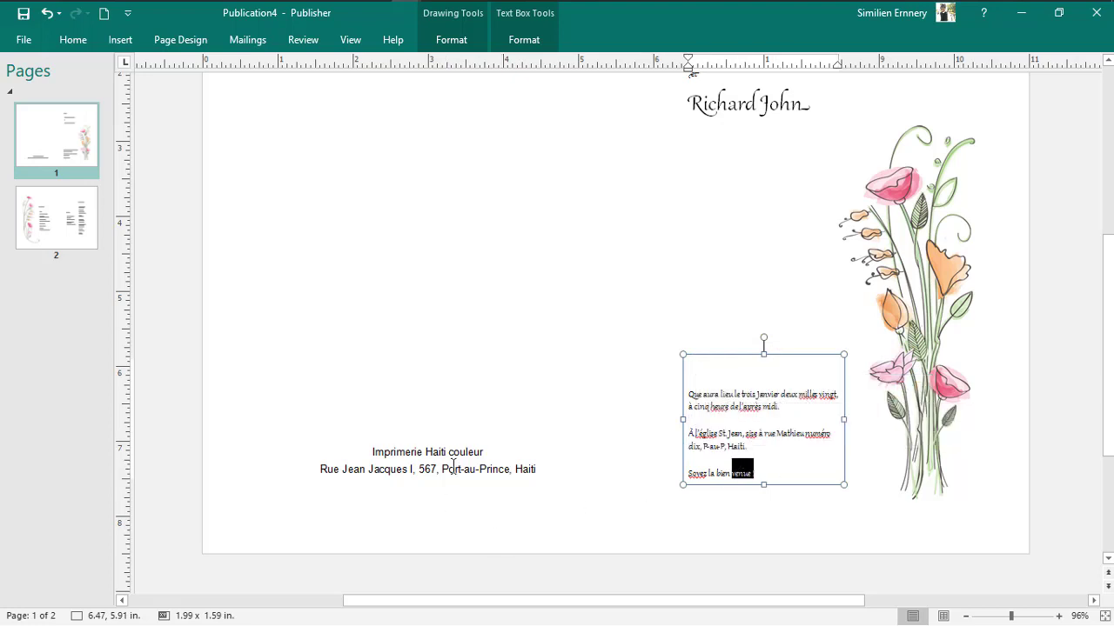
Check the printer's name and address text box on the back panel against the whole cover page at 71% zoom.
left_click(453, 456)
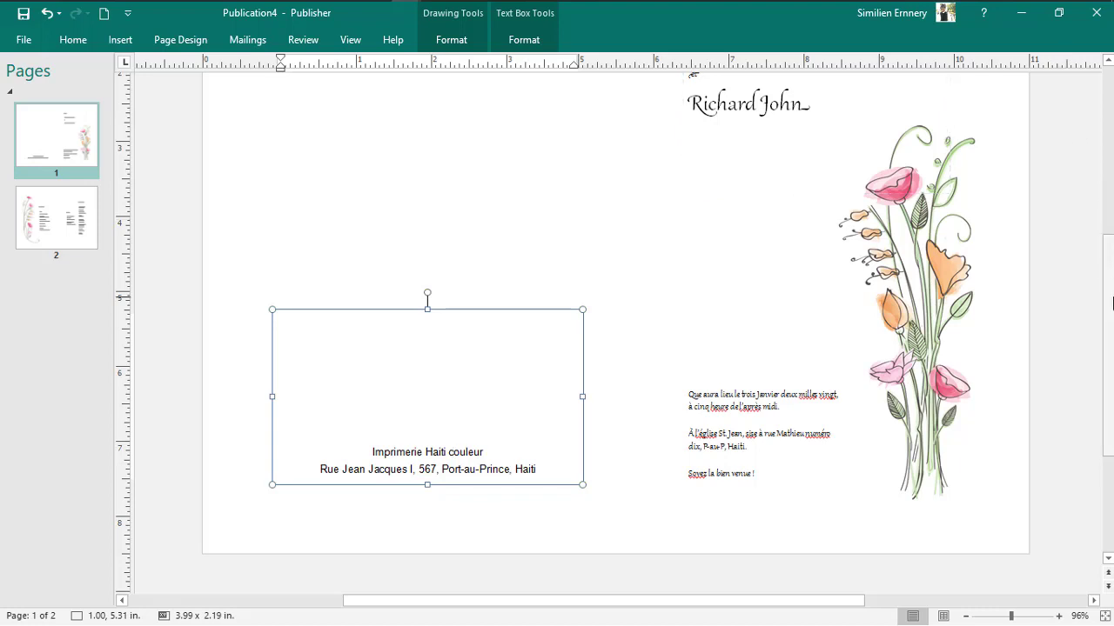
left_click_drag(1112, 302, 1111, 204)
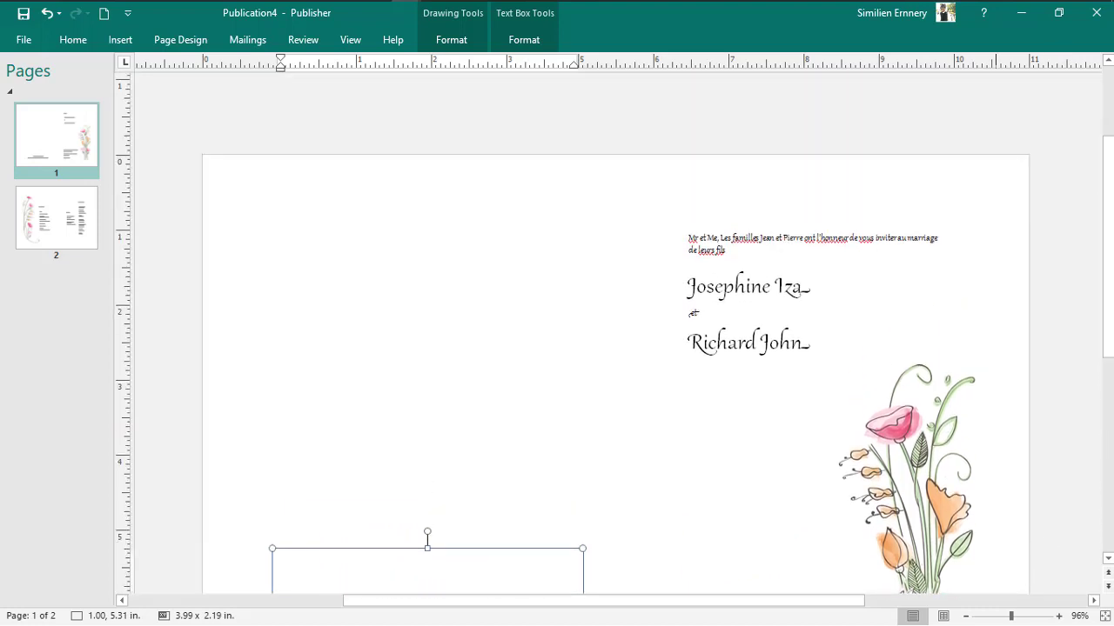
left_click(999, 610)
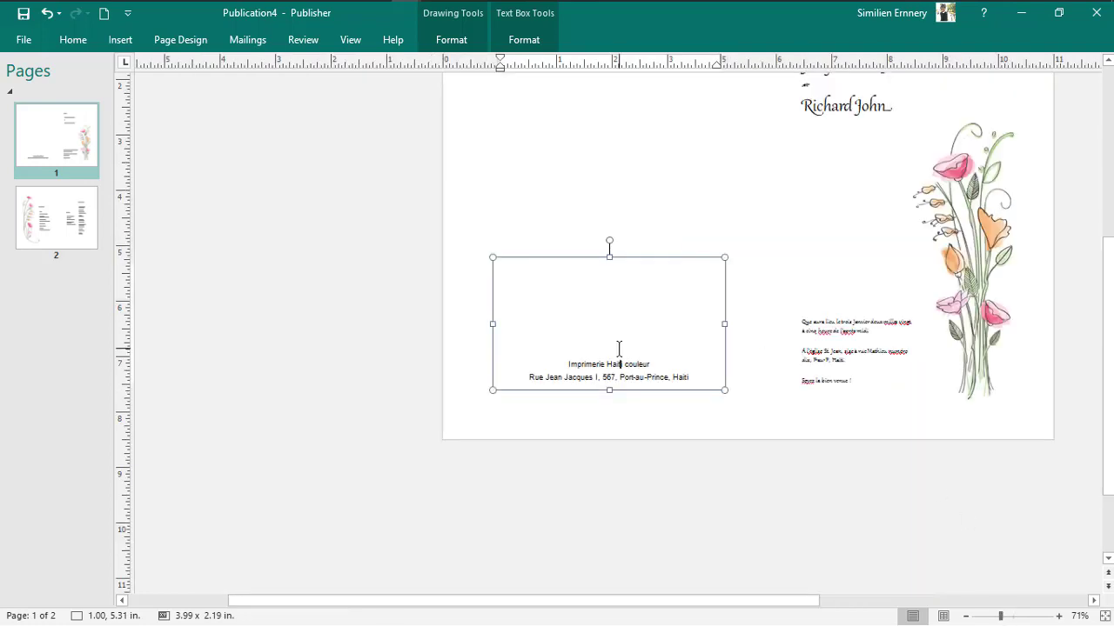
left_click(759, 175)
left_click_drag(1108, 365, 1109, 305)
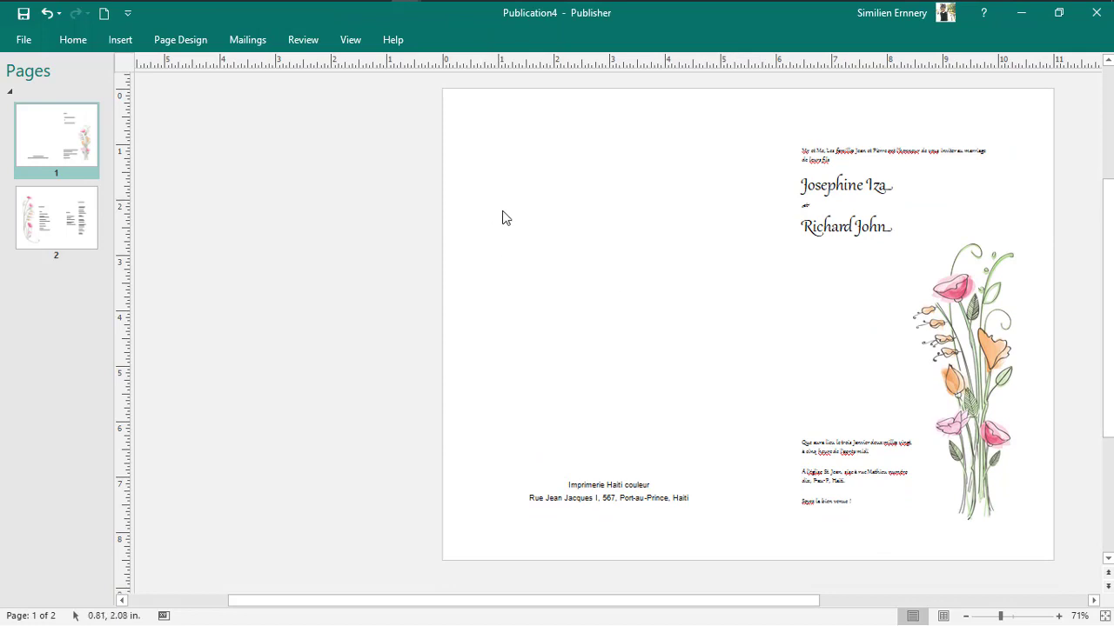
left_click(618, 450)
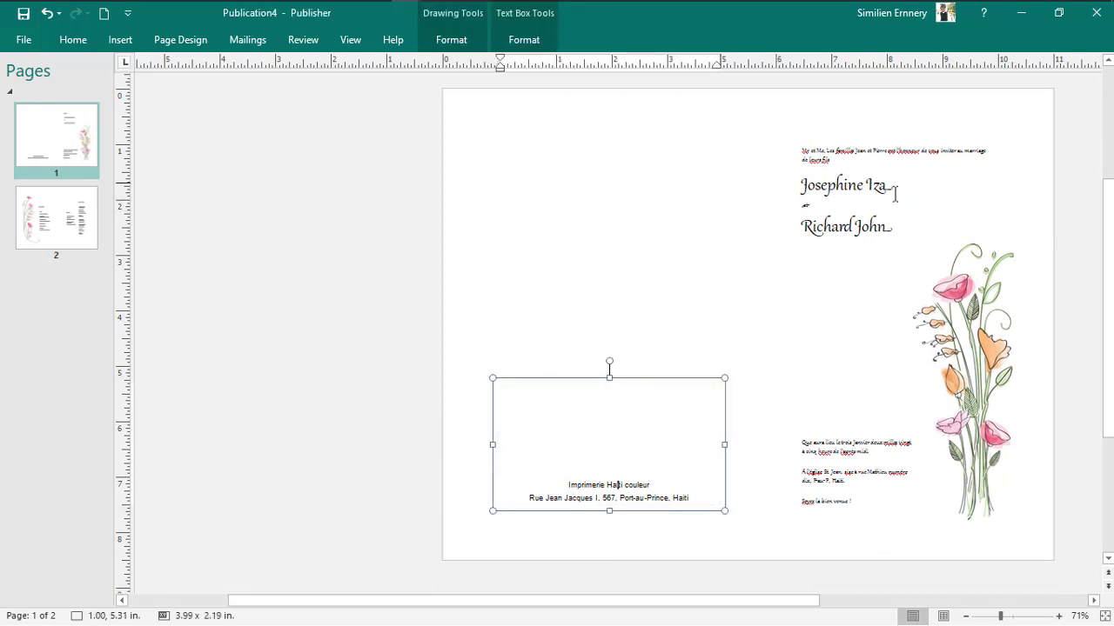
Review the Ceremony, Parents and Bridal Party headings on page 2 of the French invitation.
left_click(54, 219)
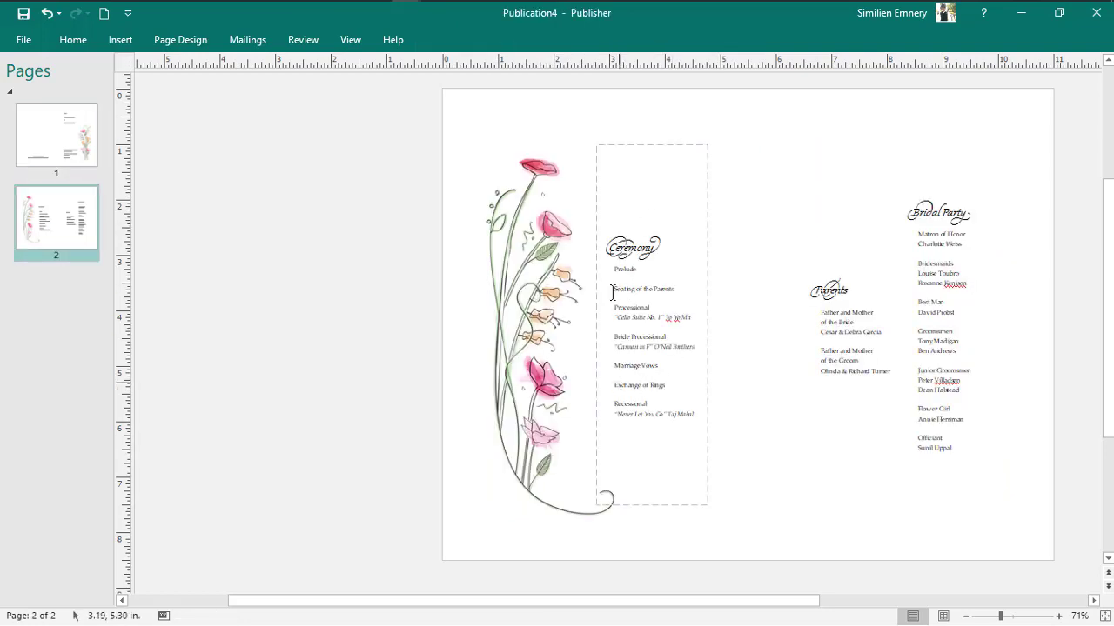
left_click_drag(608, 247, 657, 250)
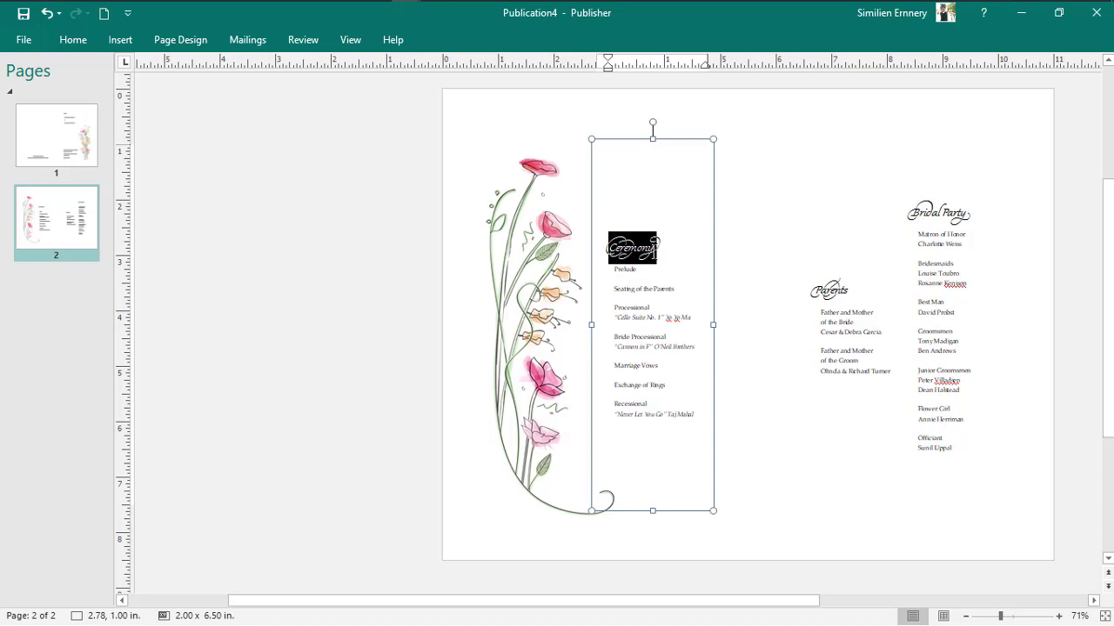
left_click(822, 298)
double_click(828, 291)
left_click(924, 212)
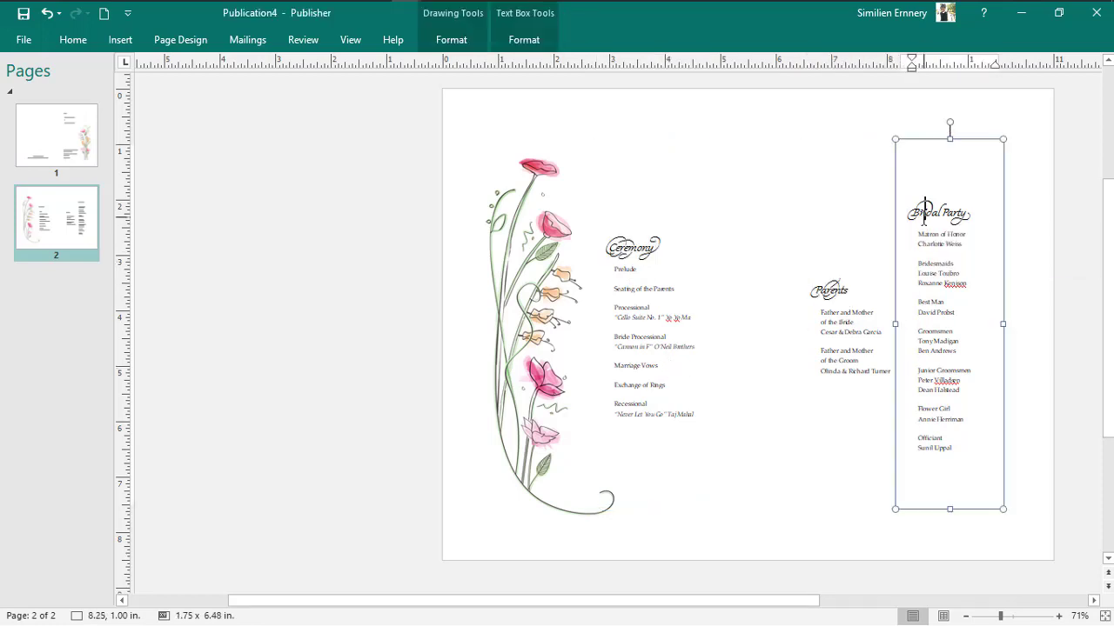
left_click_drag(912, 213, 966, 205)
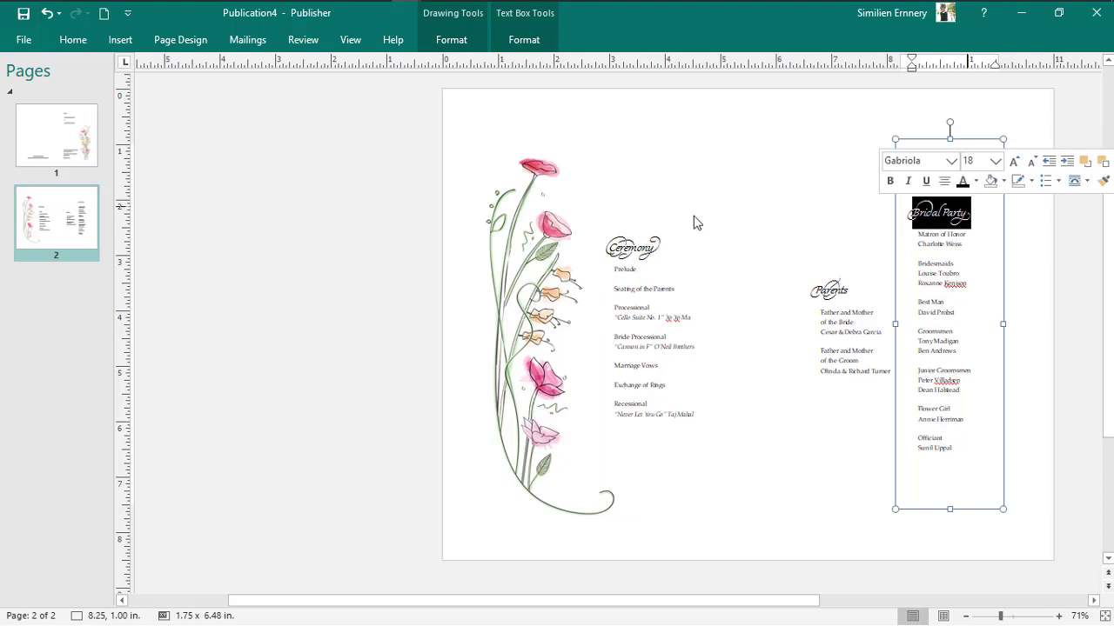
Review the French invitation's cover text, event details and printer's address, plus the program text on page 2.
left_click(66, 160)
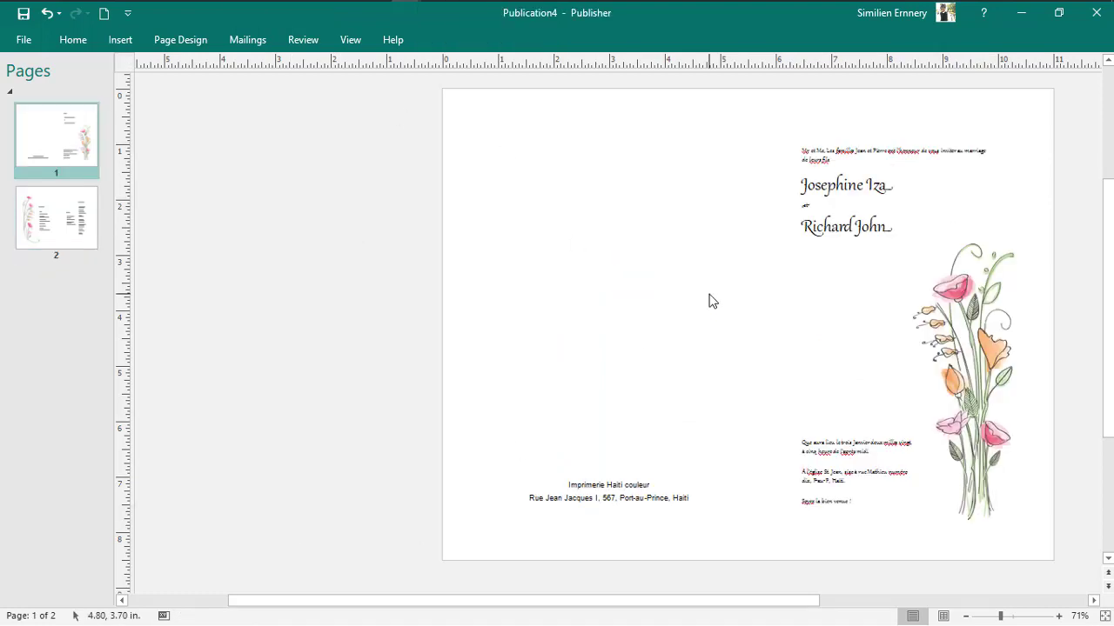
left_click(946, 179)
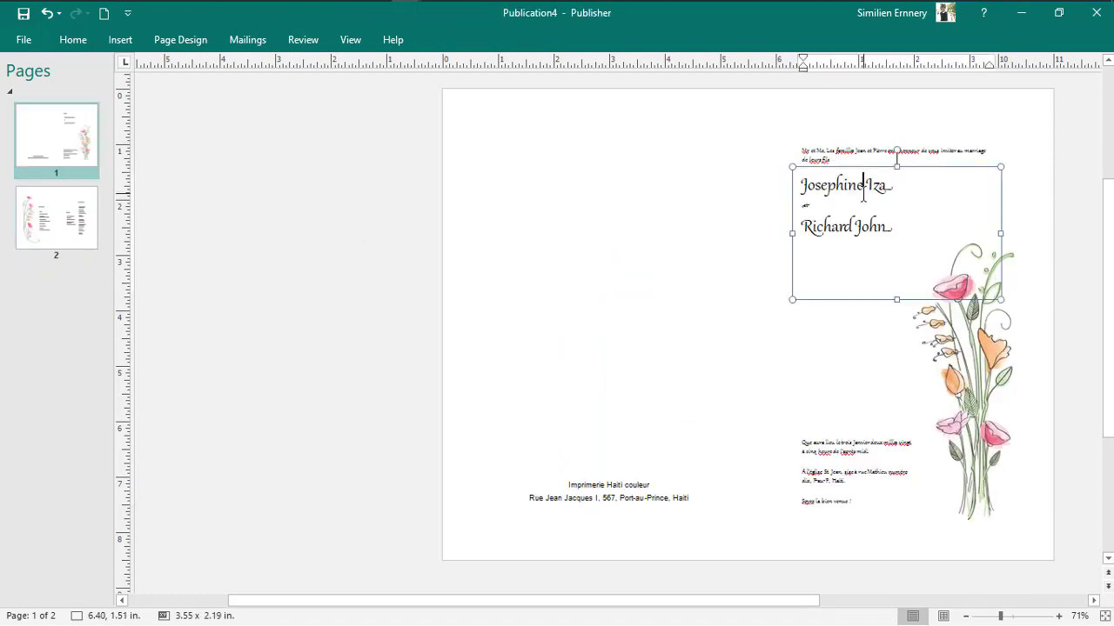
double_click(863, 151)
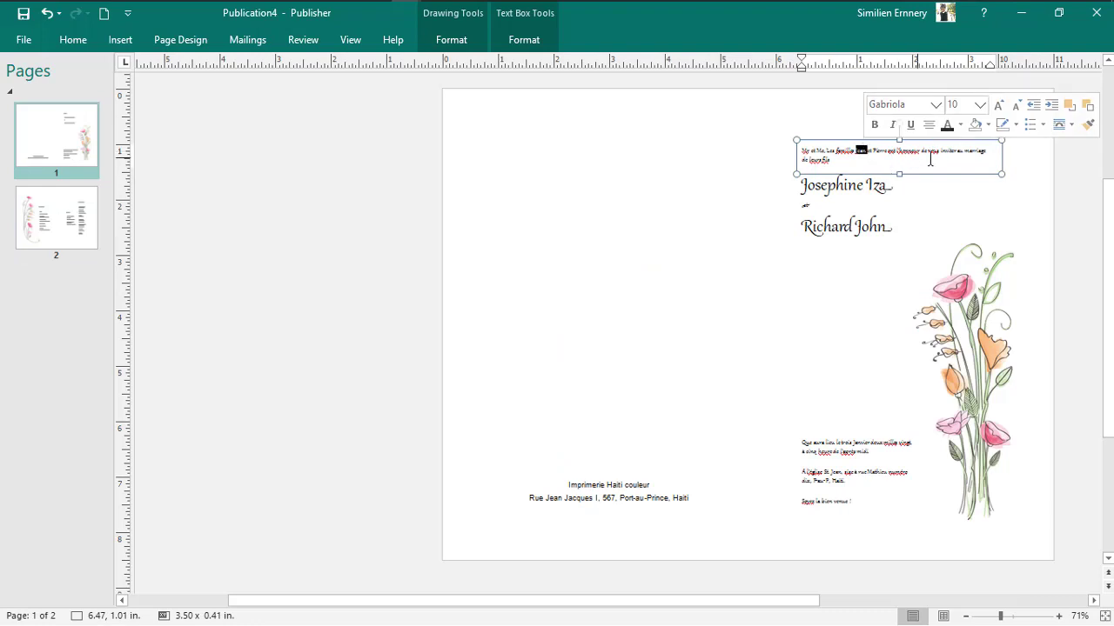
double_click(848, 453)
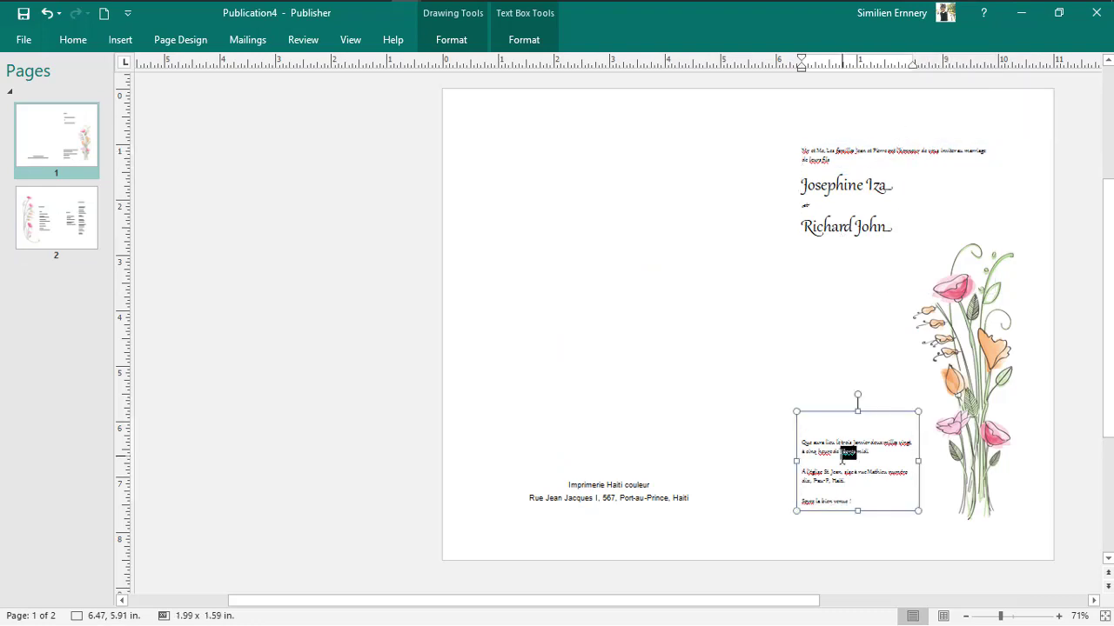
double_click(598, 498)
left_click(581, 299)
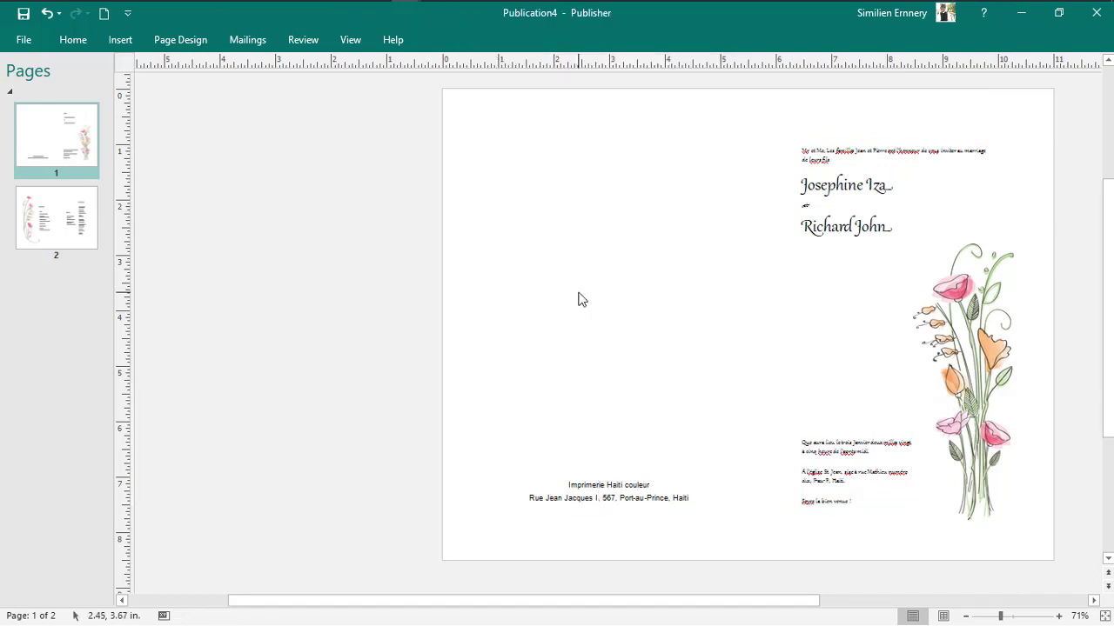
left_click(87, 217)
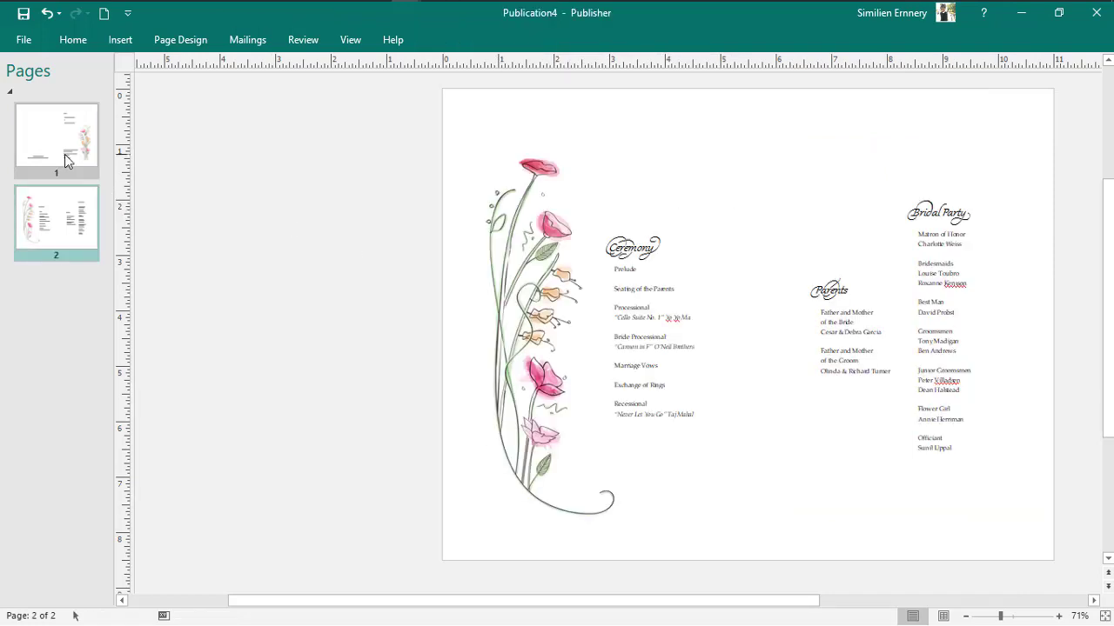
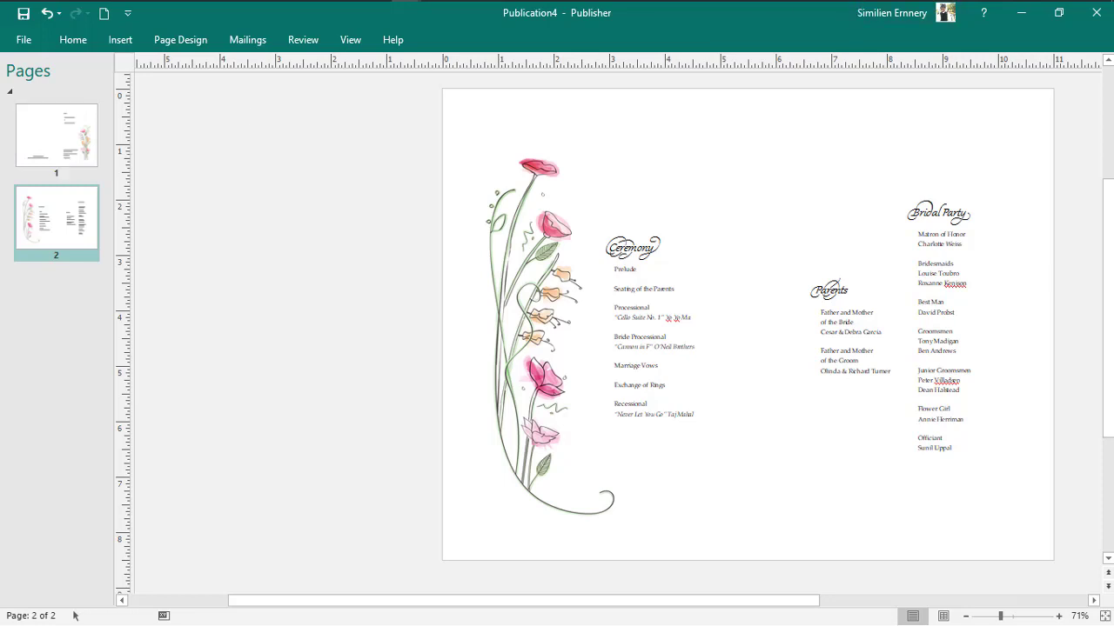
Close the French wedding invitation without saving its changes.
left_click(1096, 12)
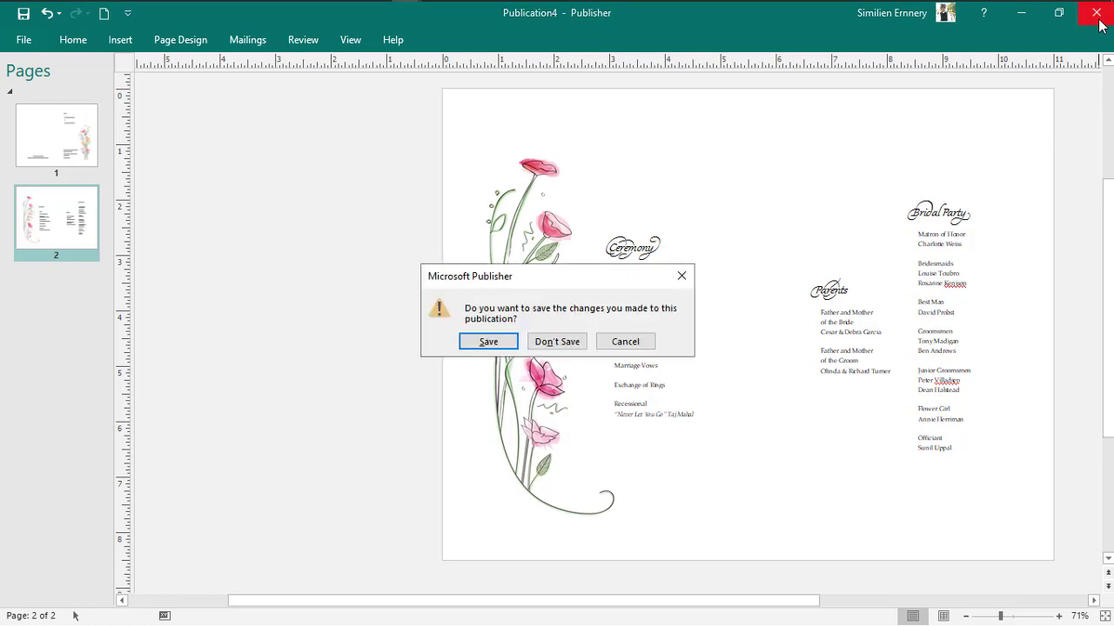
left_click(567, 339)
left_click(406, 13)
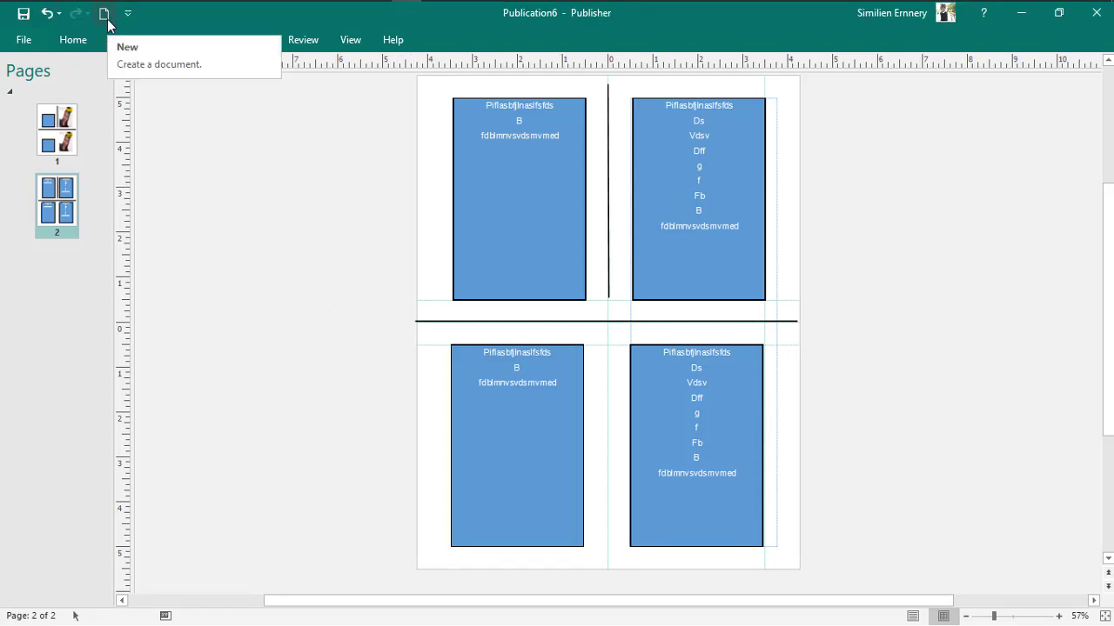
Create a new publication from the Thinking of you cards template.
left_click(106, 19)
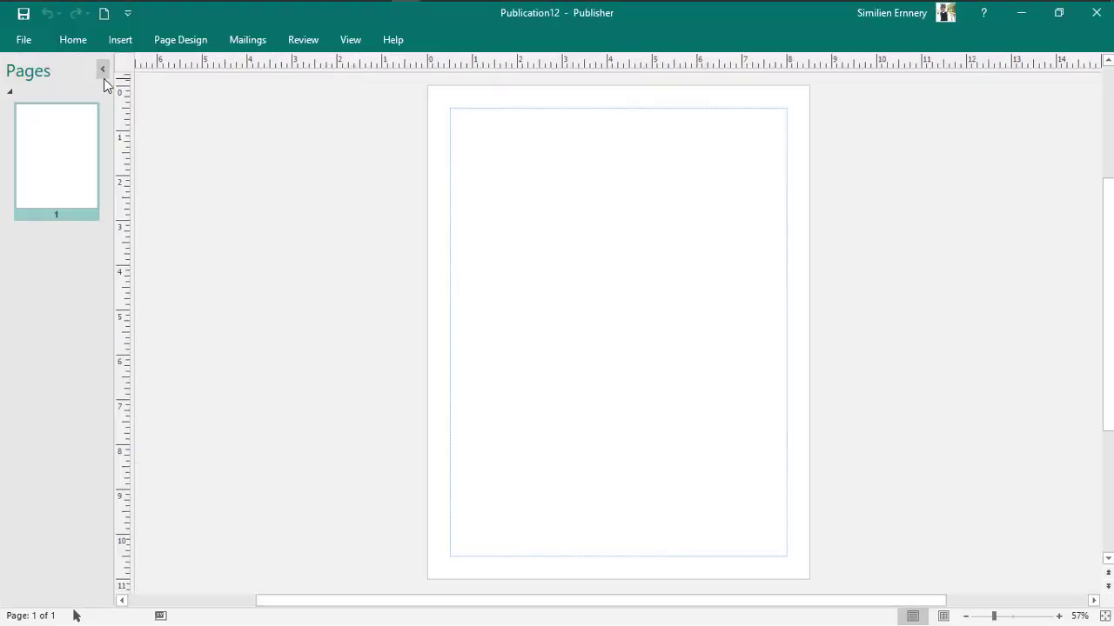
mouse_move(524, 7)
left_click(35, 40)
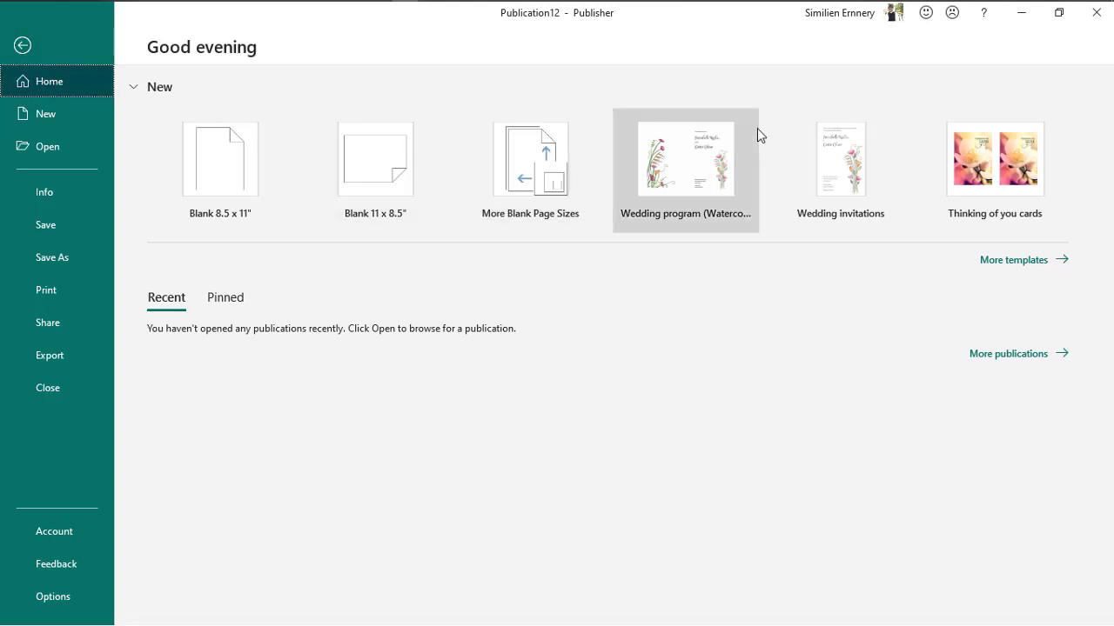
left_click(964, 180)
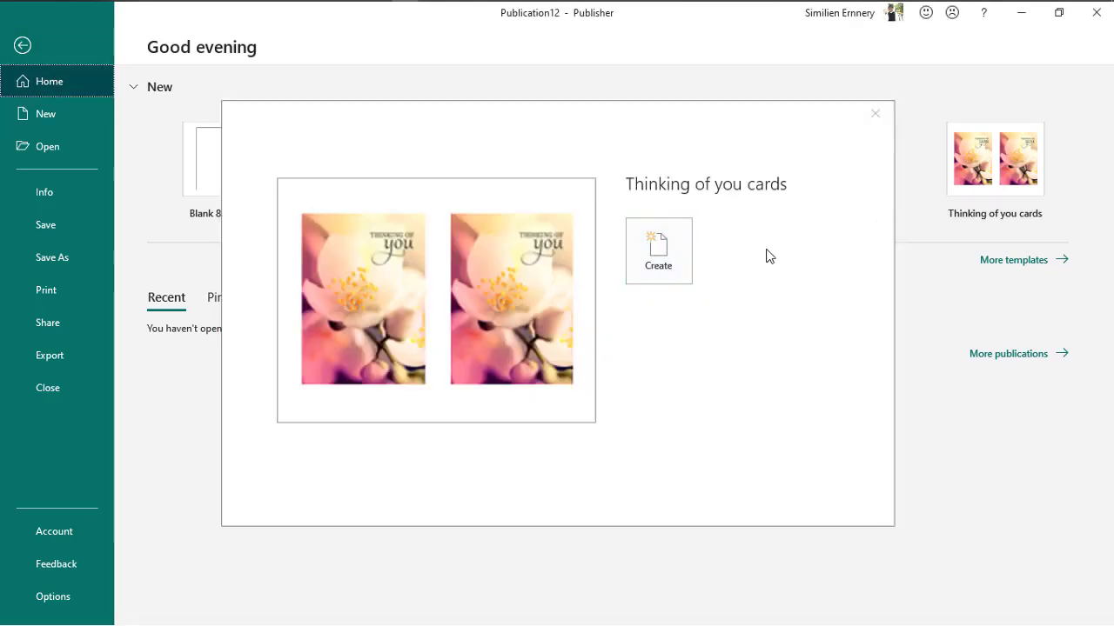
left_click(666, 254)
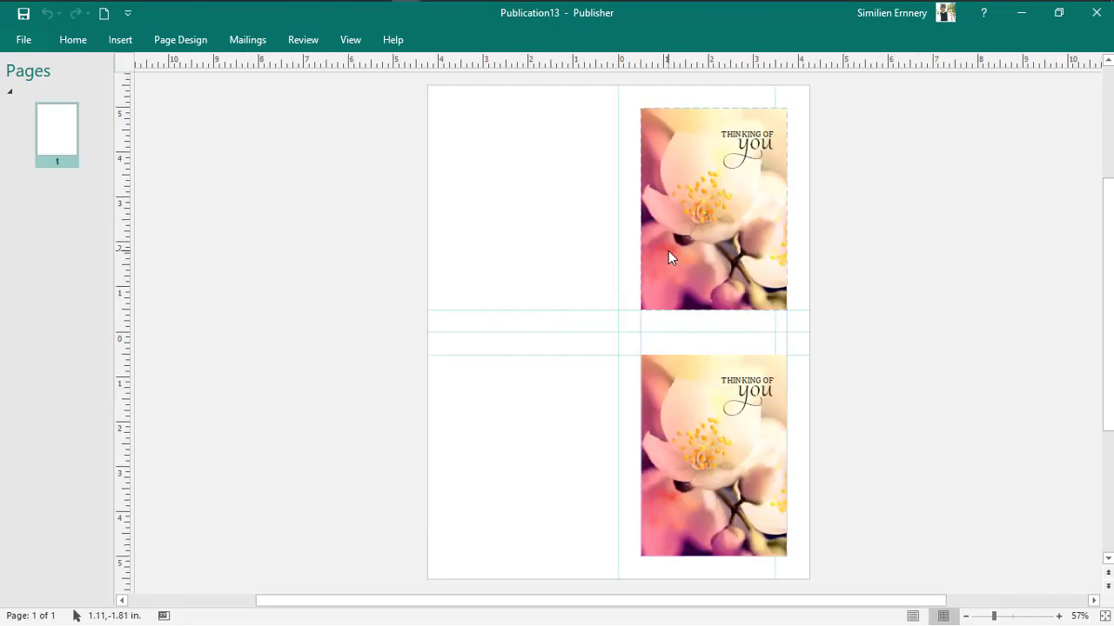
Delete the flower pictures from the upper and lower cards and undo both deletions.
left_click(672, 246)
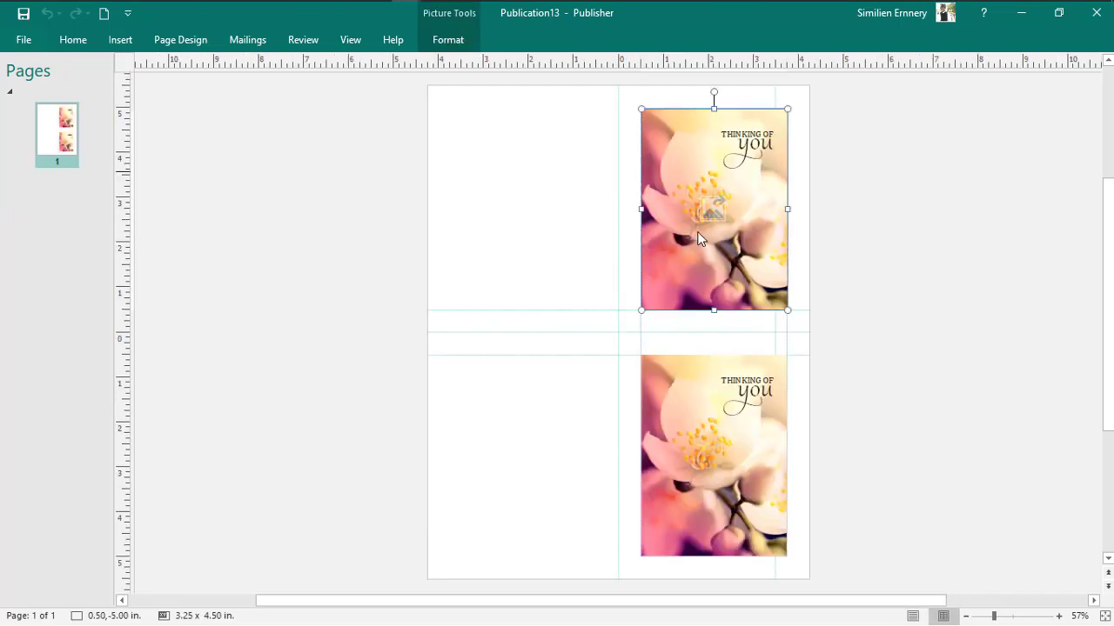
left_click(693, 441)
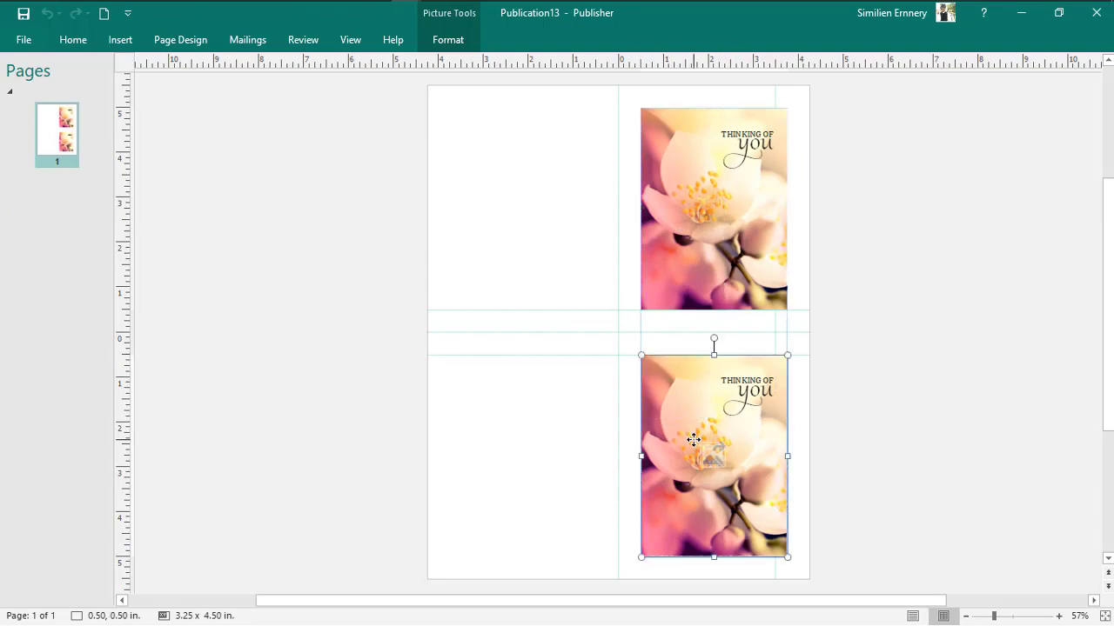
left_click(687, 267)
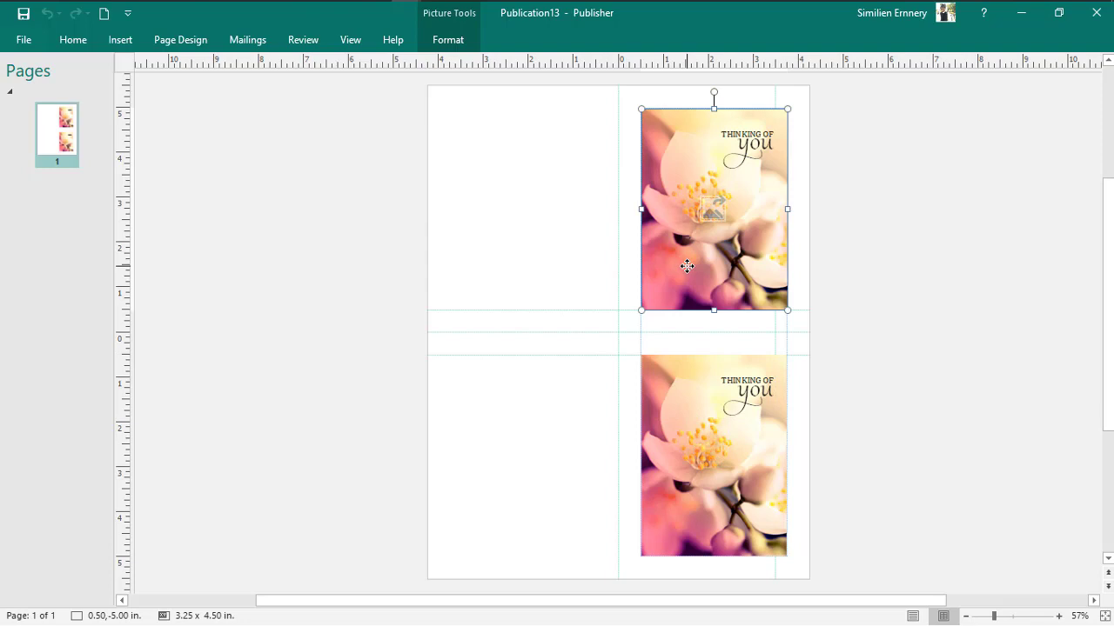
key("Delete")
left_click(672, 429)
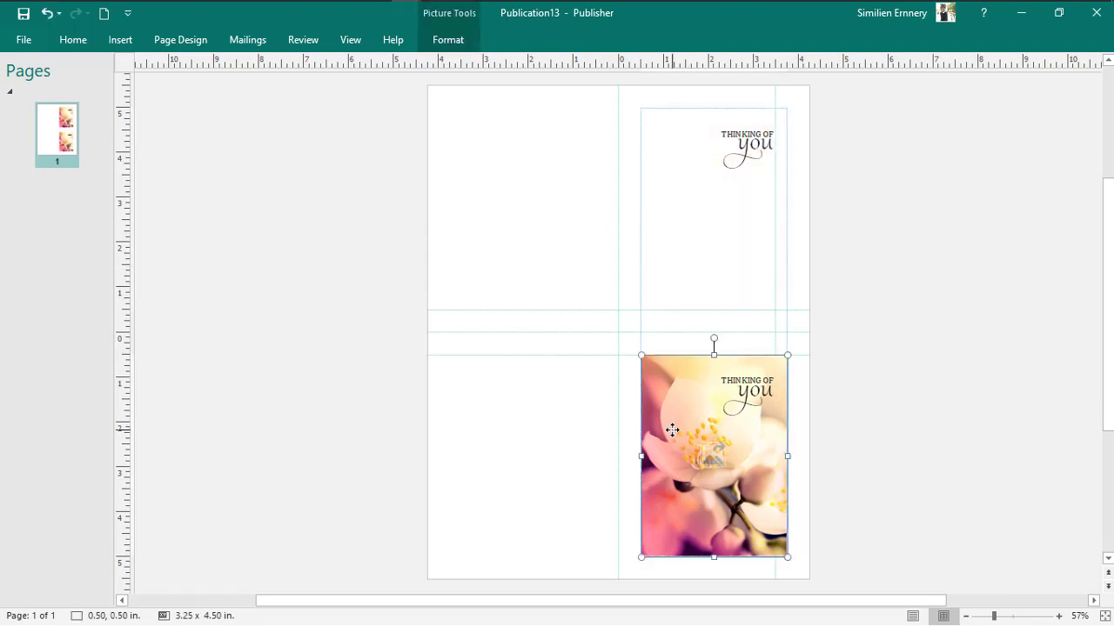
key("Delete")
key("ctrl+z")
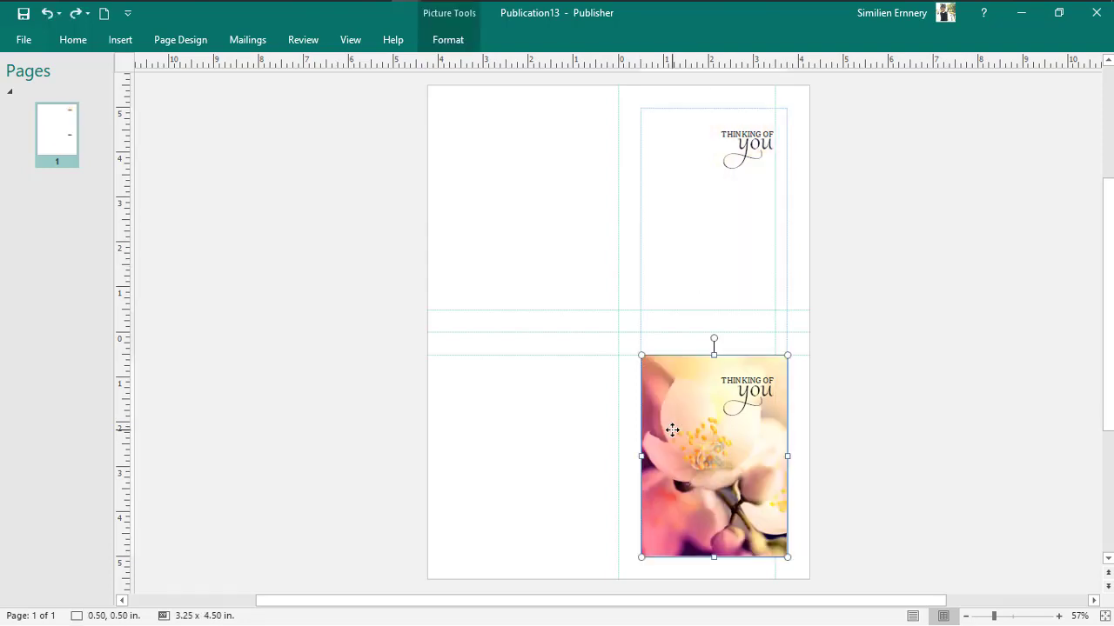
key("ctrl+z")
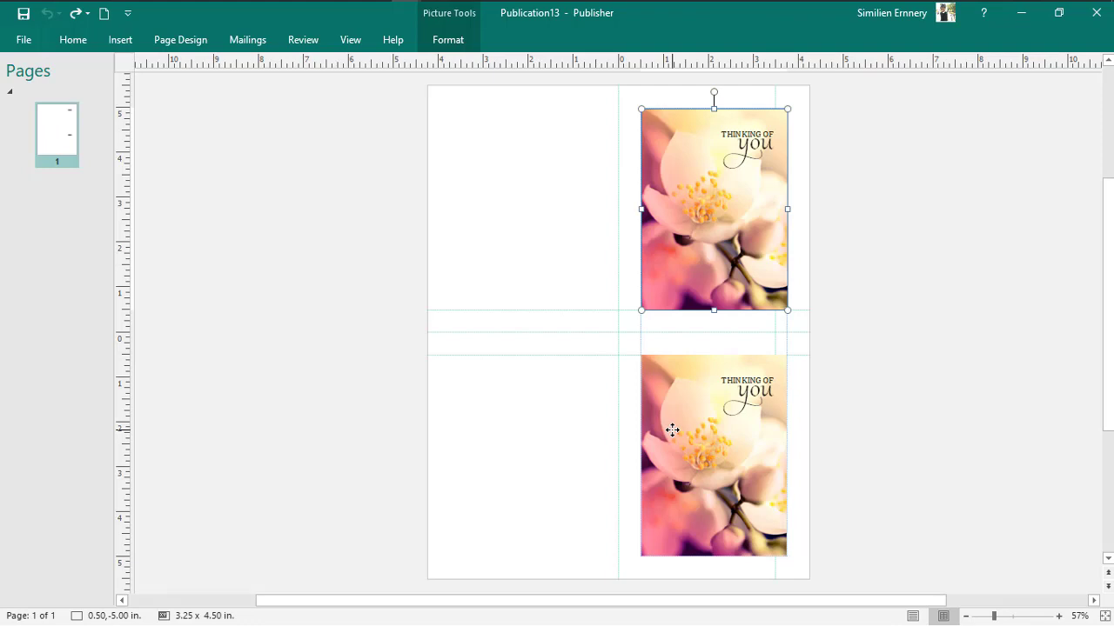
Apply a blue WordArt style to the letters "yo" of "you" in the upper card's title.
left_click(758, 149)
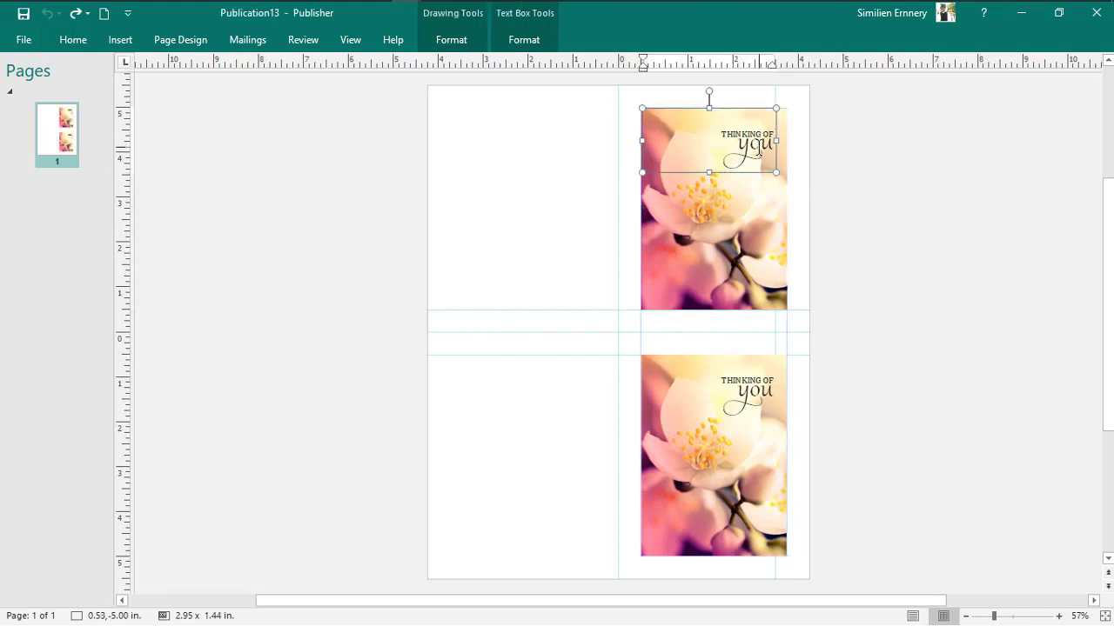
left_click(735, 132)
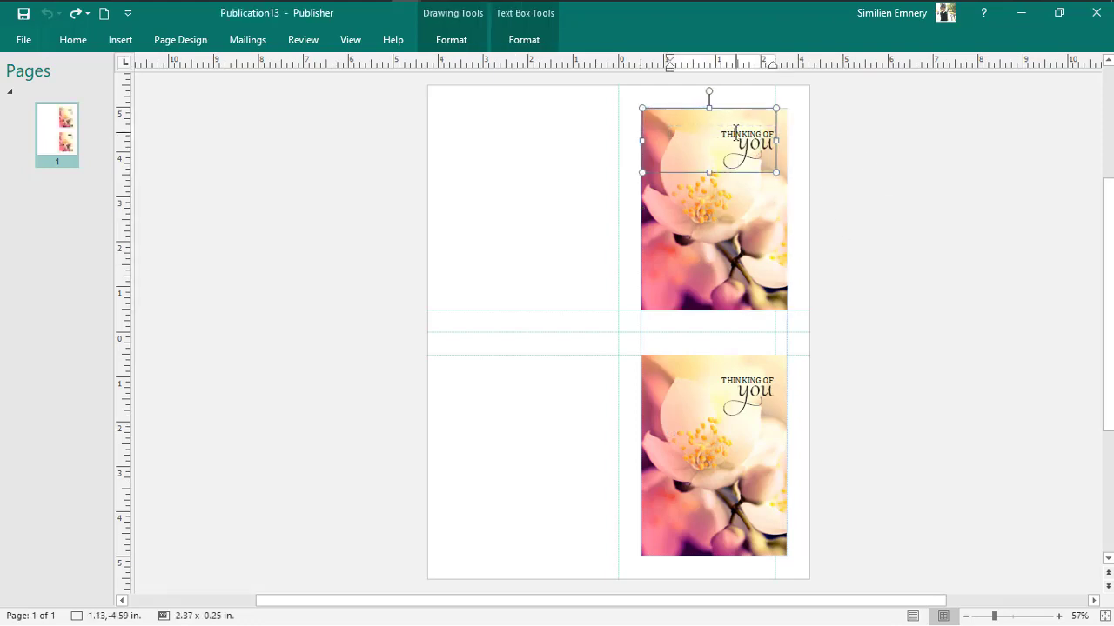
left_click_drag(724, 133, 735, 153)
left_click(760, 149)
left_click(754, 158)
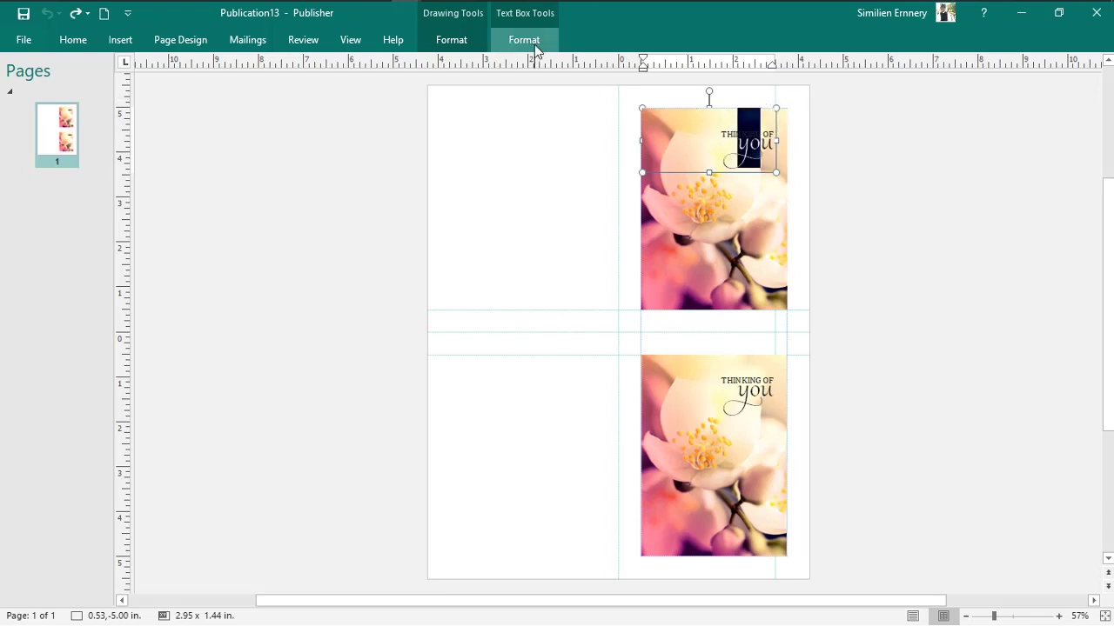
left_click(524, 39)
left_click(746, 85)
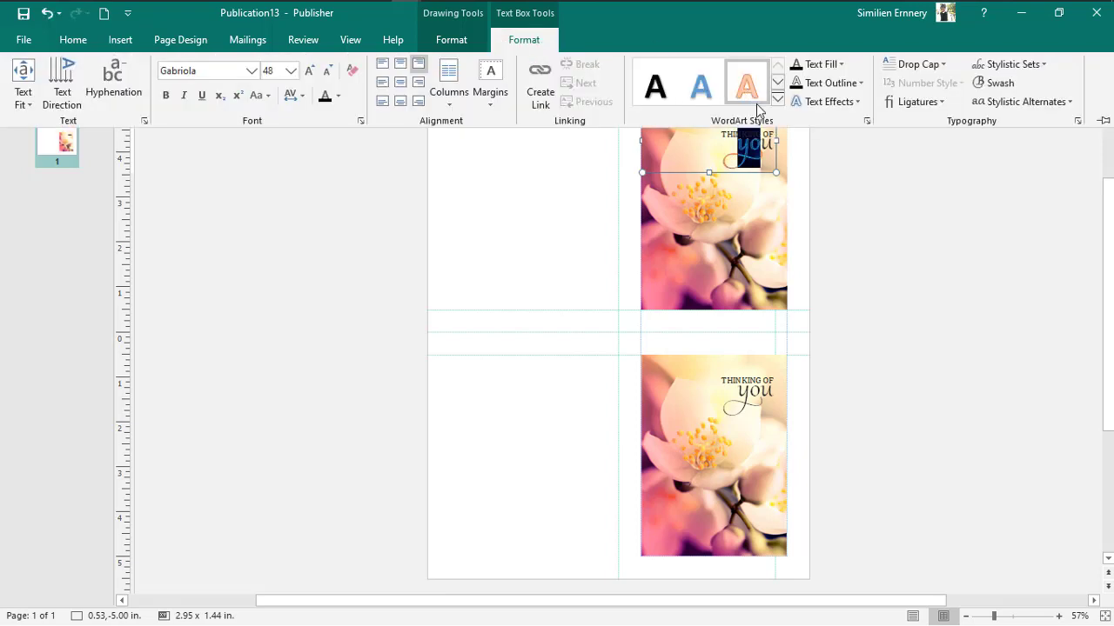
left_click(777, 100)
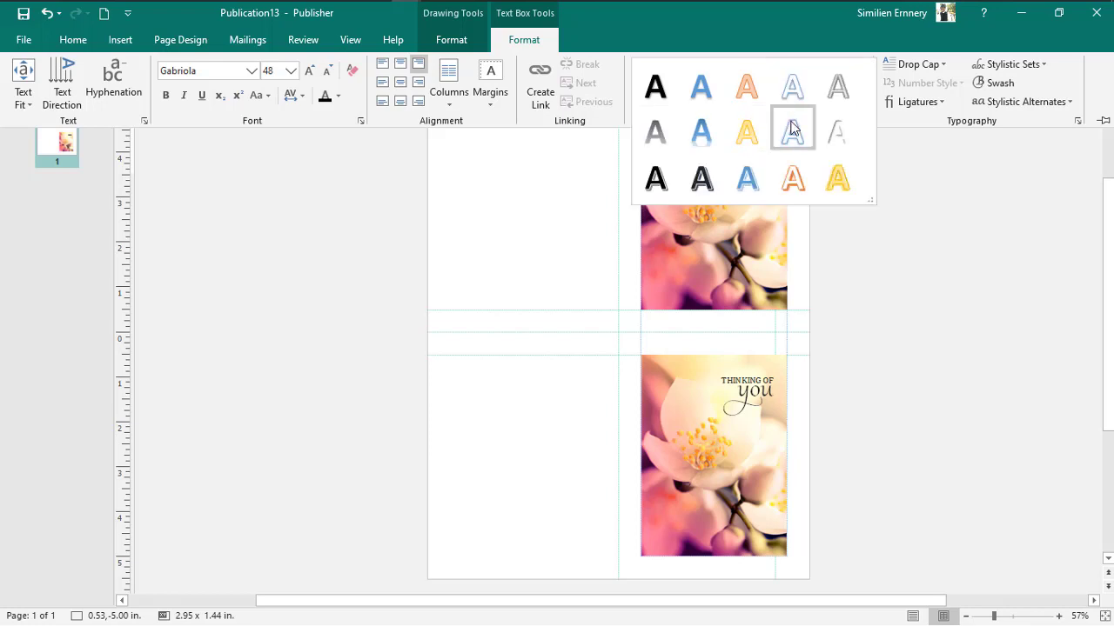
left_click(748, 179)
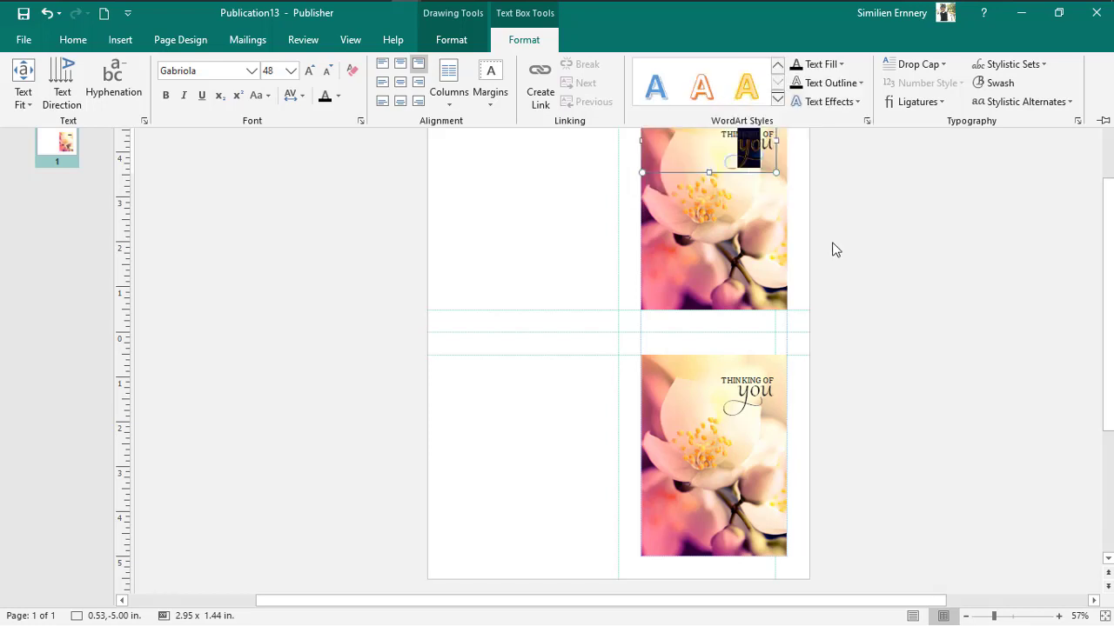
left_click(780, 225)
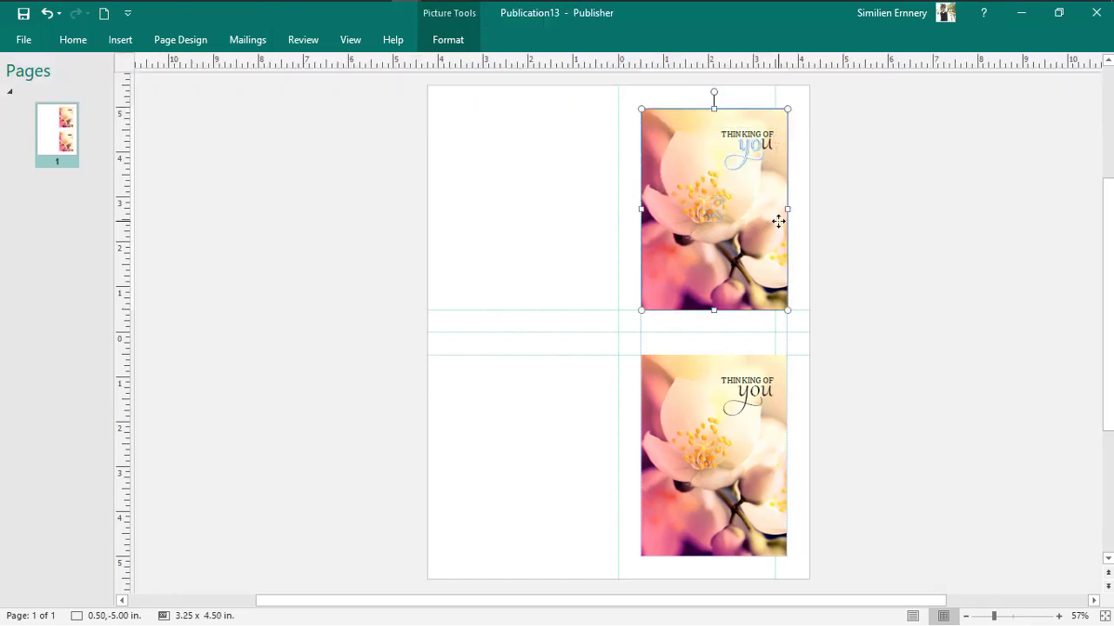
left_click(751, 161)
double_click(751, 161)
key("ctrl+y")
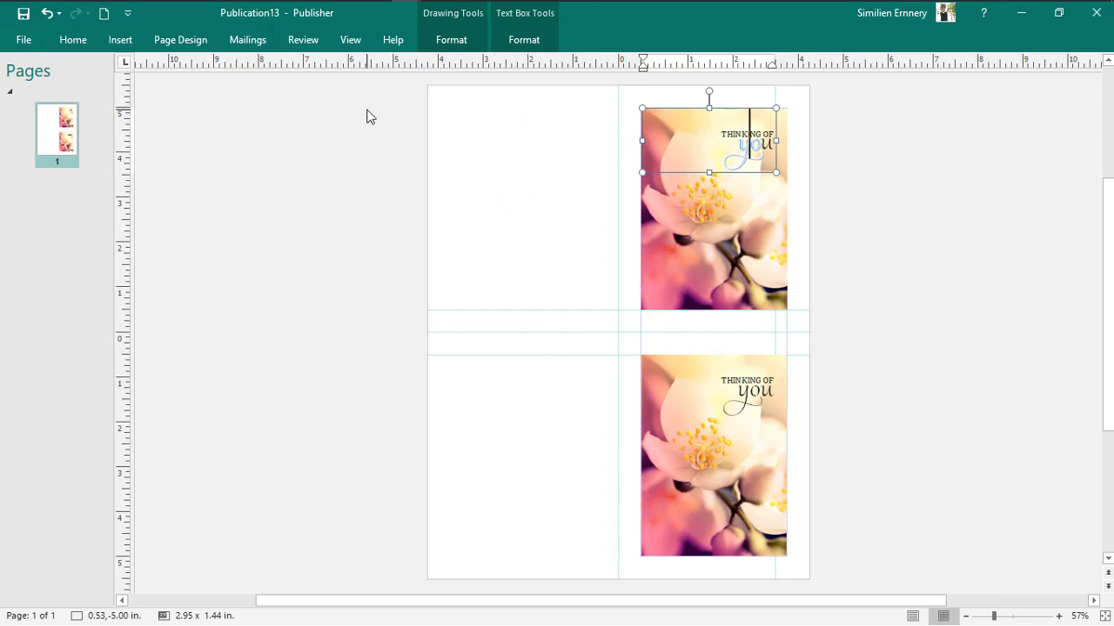
Draw a rectangle about 1.89 x 2.30 in on the upper card's blank half and copy it to the lower card's blank half.
left_click(122, 41)
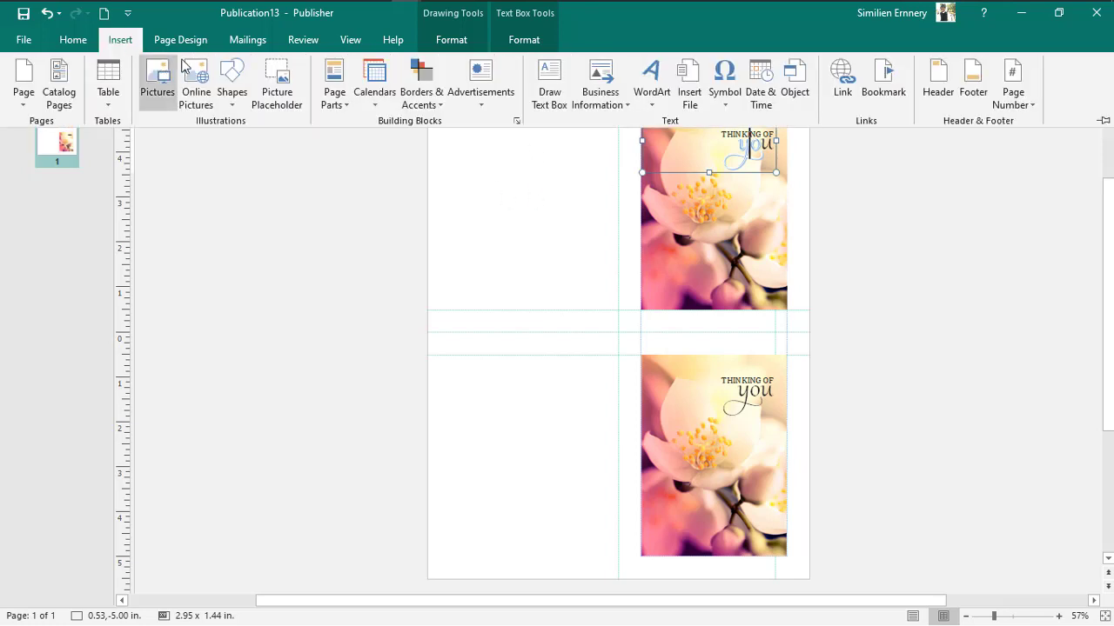
left_click(231, 82)
left_click(266, 141)
left_click_drag(493, 188, 579, 292)
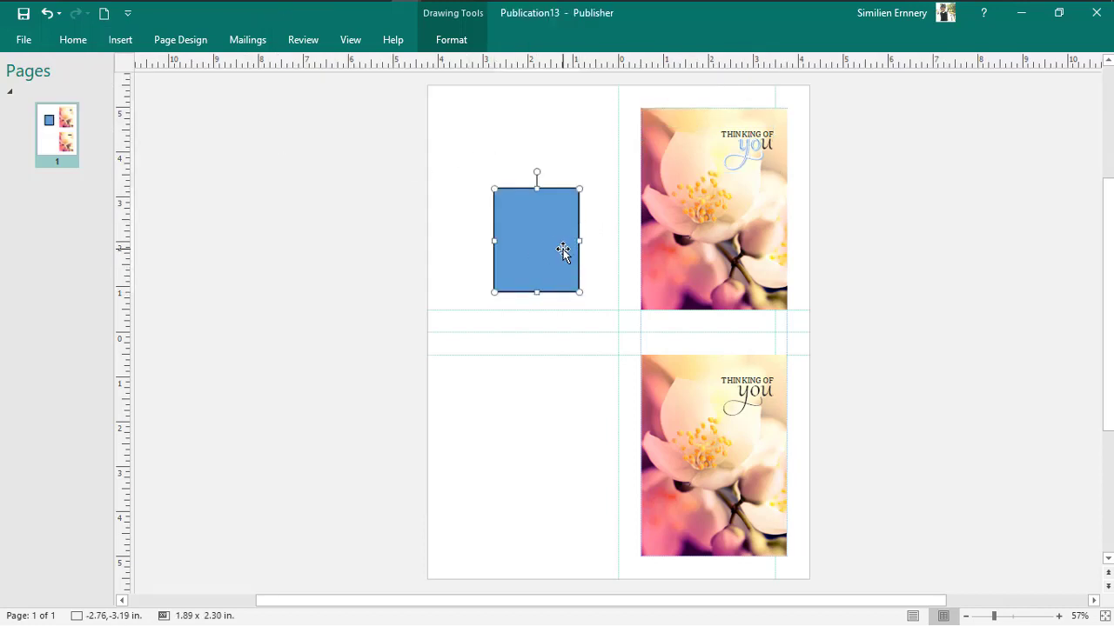
left_click_drag(563, 251, 557, 508)
left_click(857, 321)
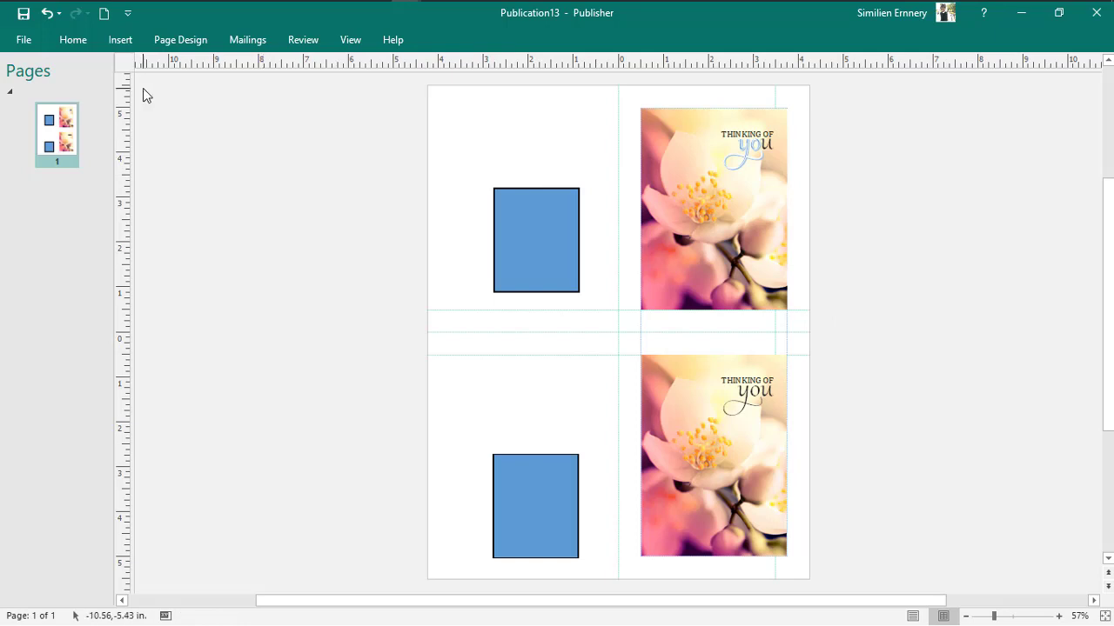
Draw a horizontal line across the full page width, separating the upper and lower cards.
left_click(120, 42)
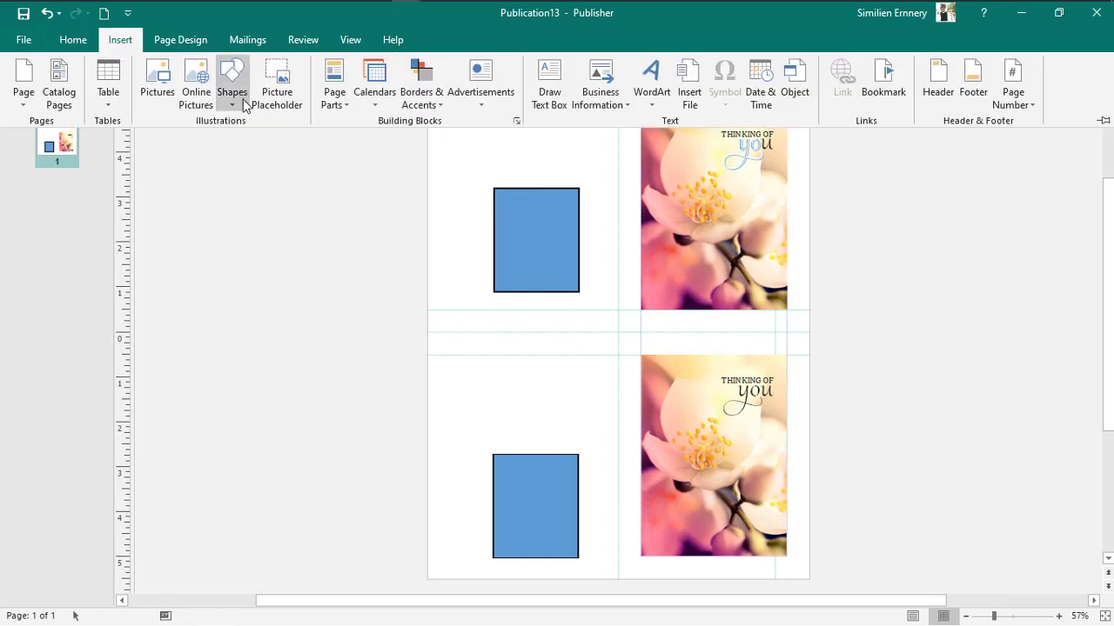
left_click(244, 92)
left_click(243, 141)
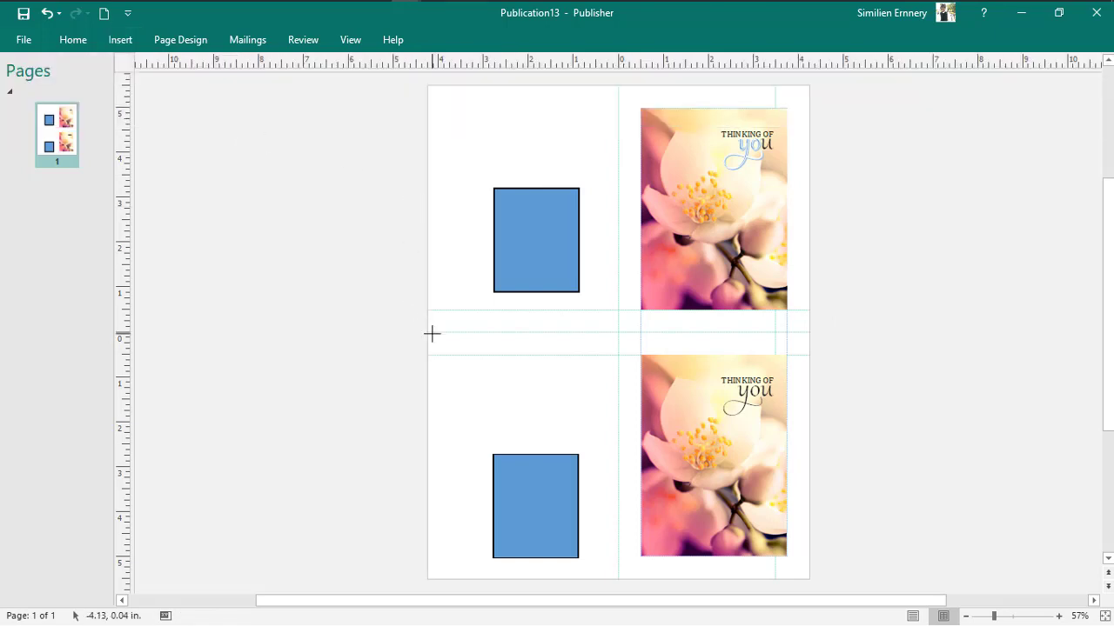
mouse_move(426, 330)
left_mouse_down()
mouse_move(748, 280)
mouse_move(875, 315)
mouse_move(833, 343)
mouse_move(806, 331)
left_mouse_up()
left_click(879, 315)
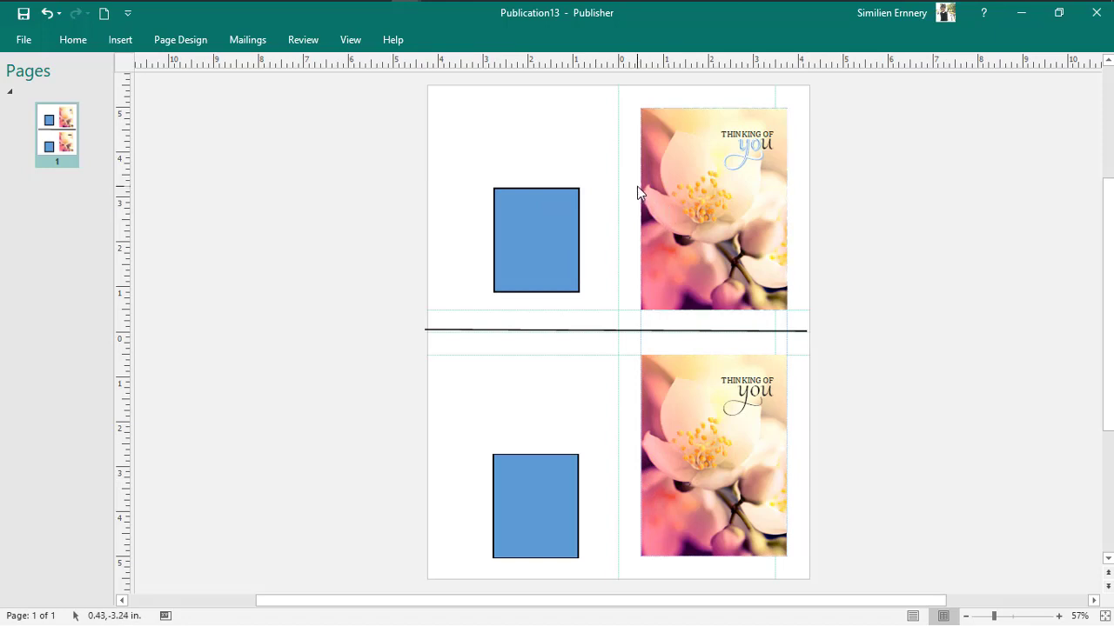
Draw a vertical line about 4.89 in long between the two halves of the upper card.
left_click(722, 195)
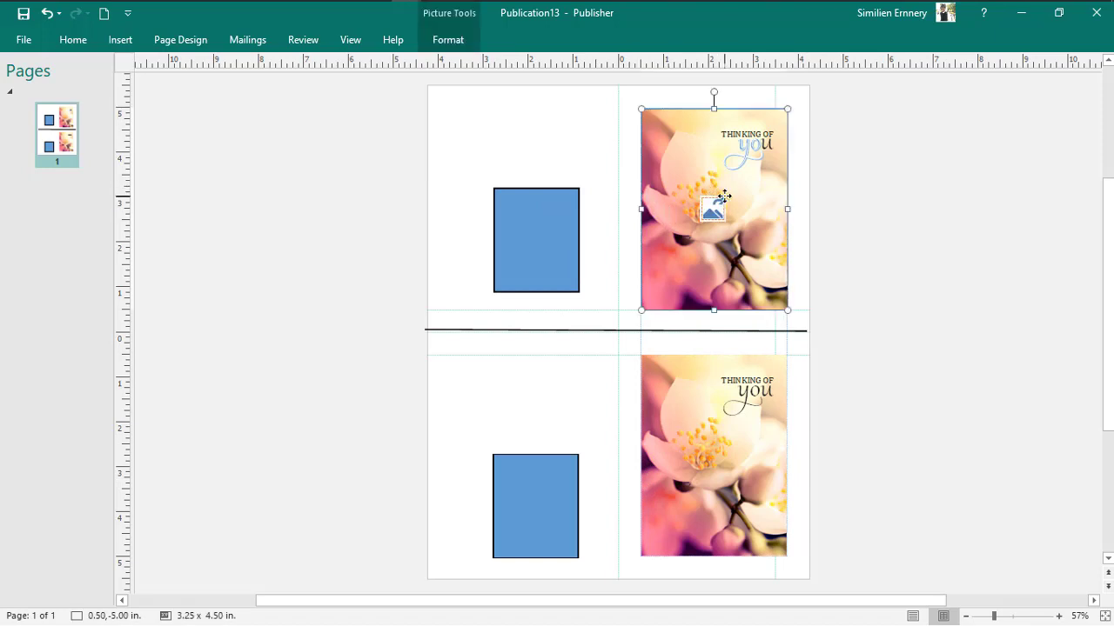
left_click(501, 173)
left_click(120, 40)
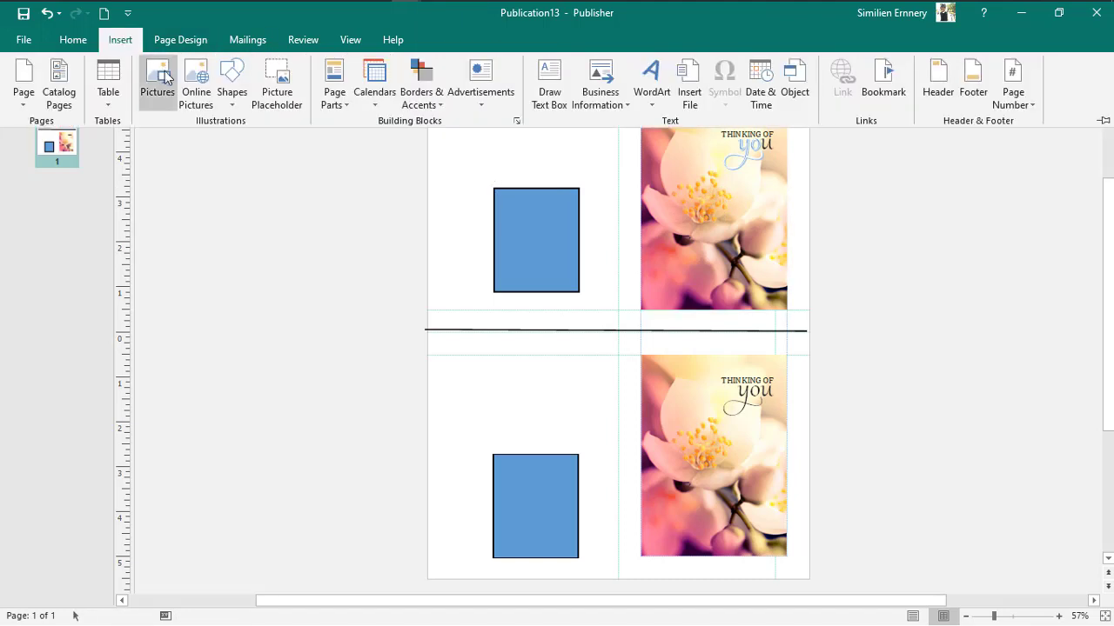
left_click(239, 103)
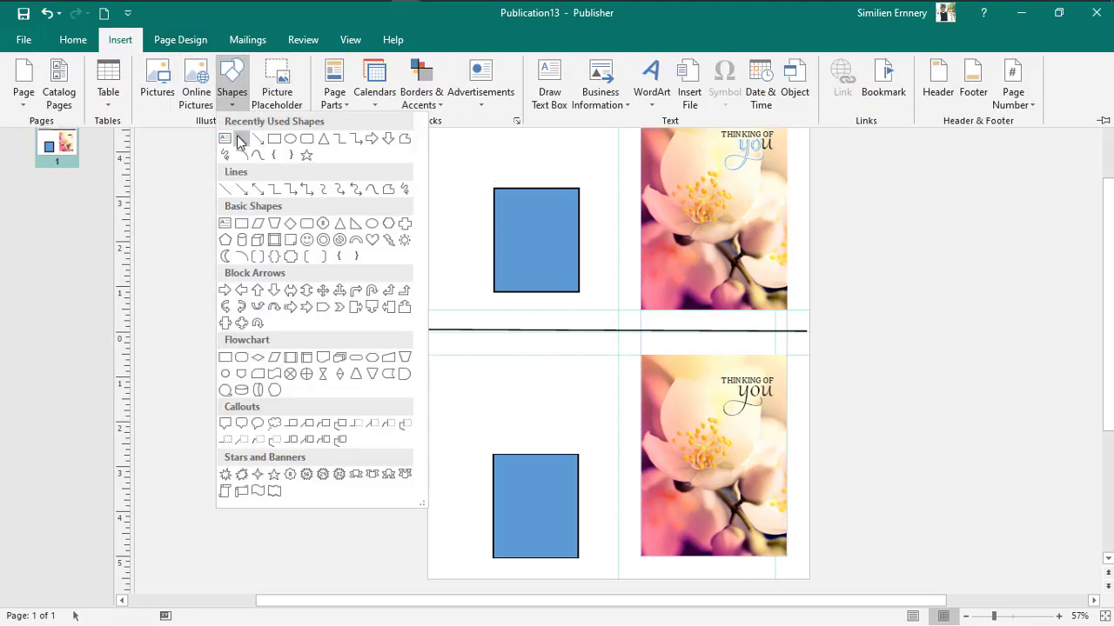
left_click(242, 140)
left_click_drag(619, 88, 616, 308)
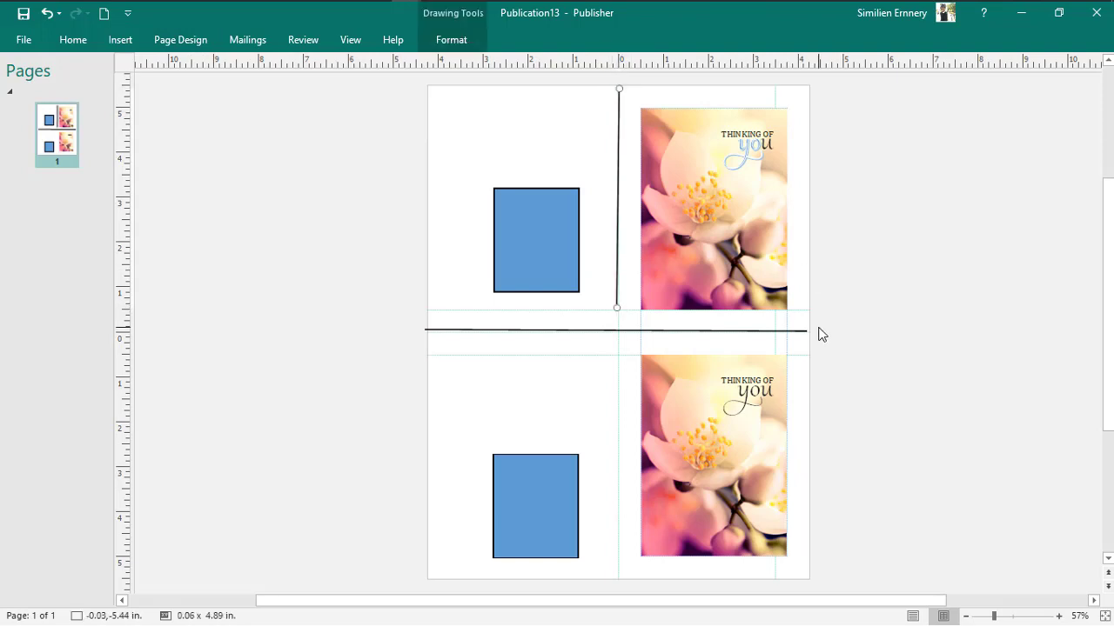
left_click(903, 273)
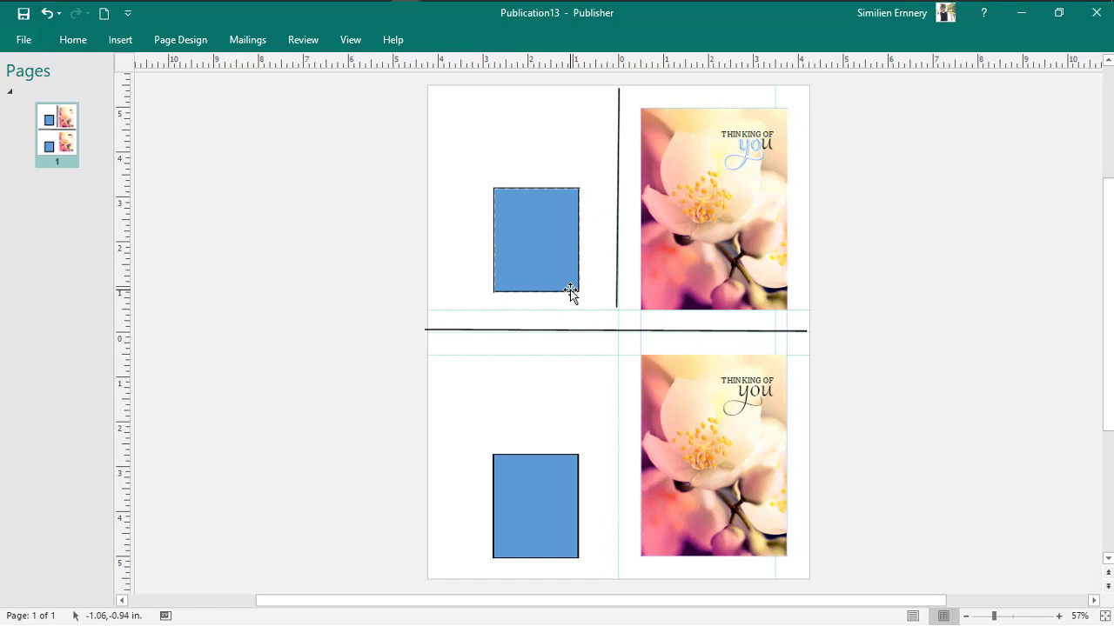
Insert a duplicate of page 1.
left_click(55, 139)
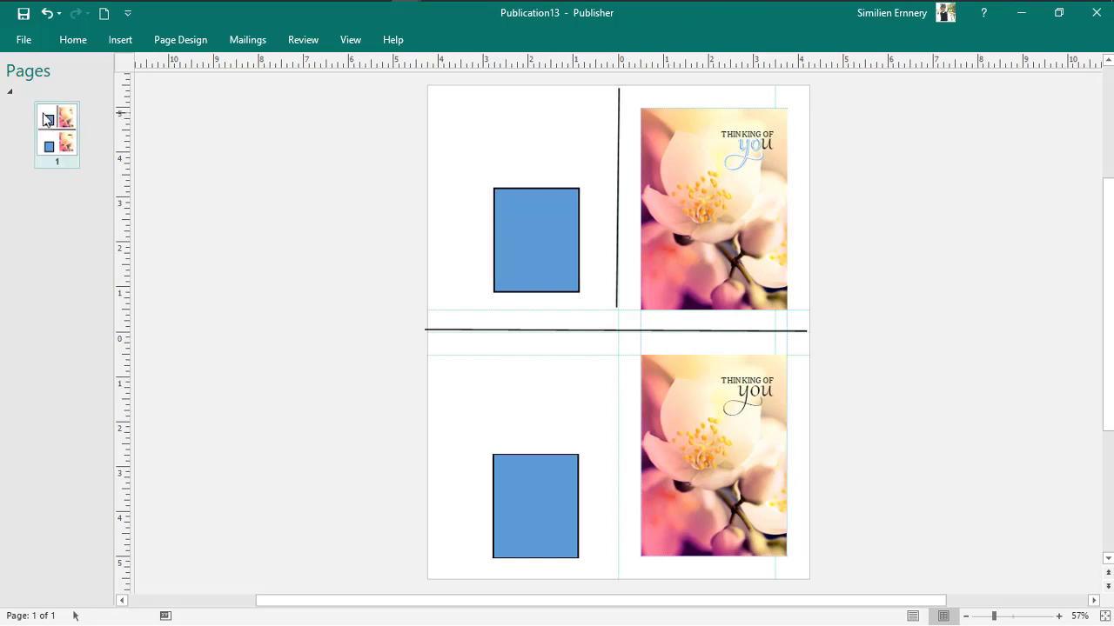
right_click(46, 117)
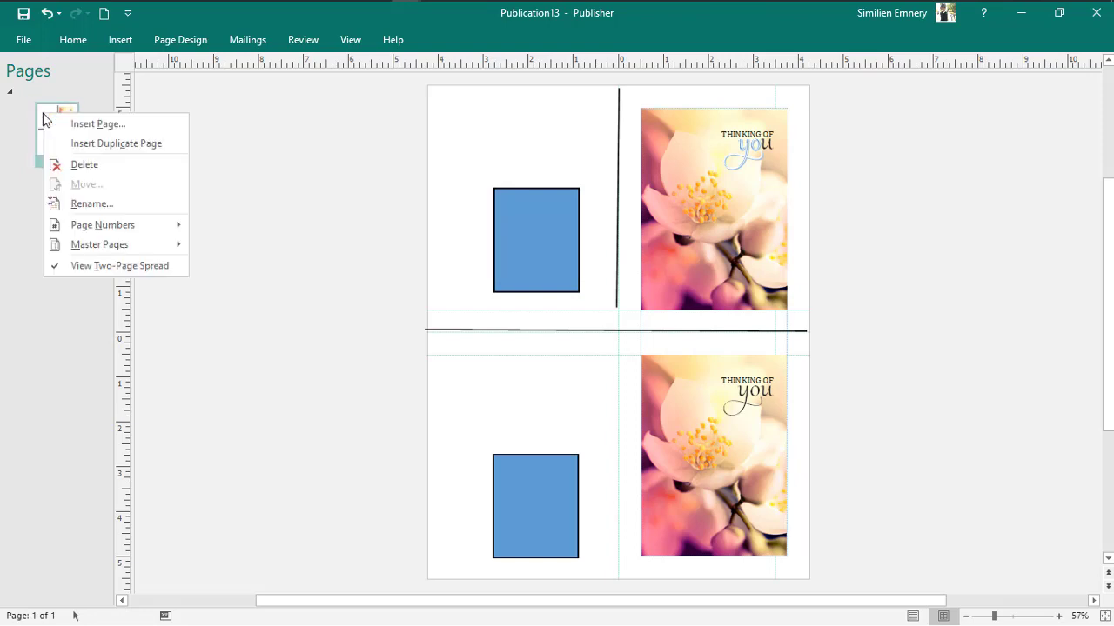
left_click(119, 145)
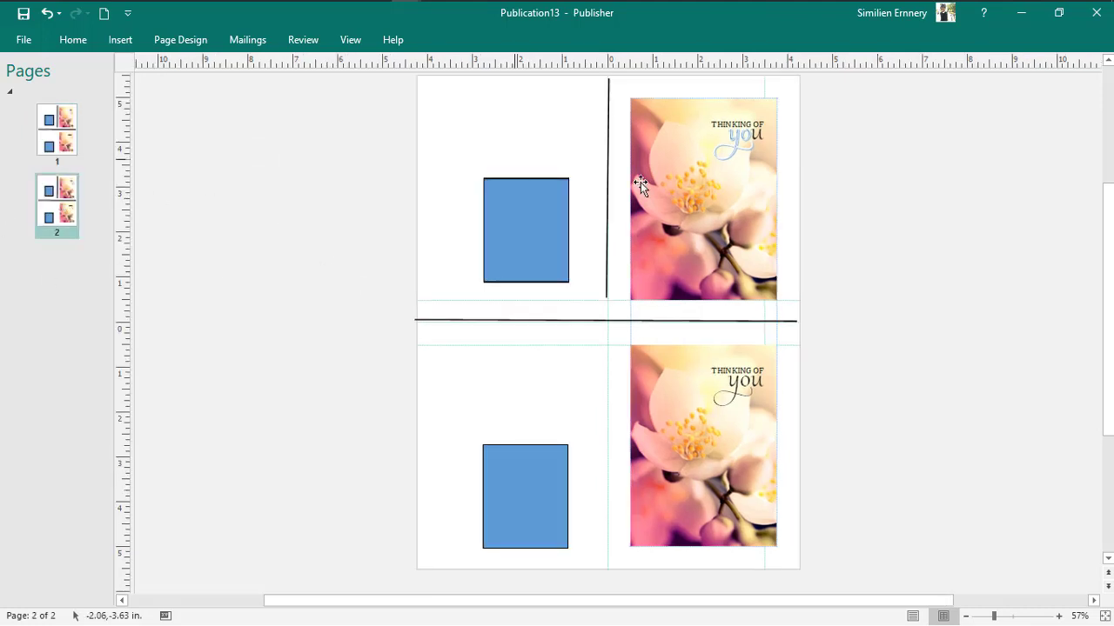
Delete the flower pictures and the "Thinking of you" titles from both cards on page 2.
left_click(710, 243)
key("Delete")
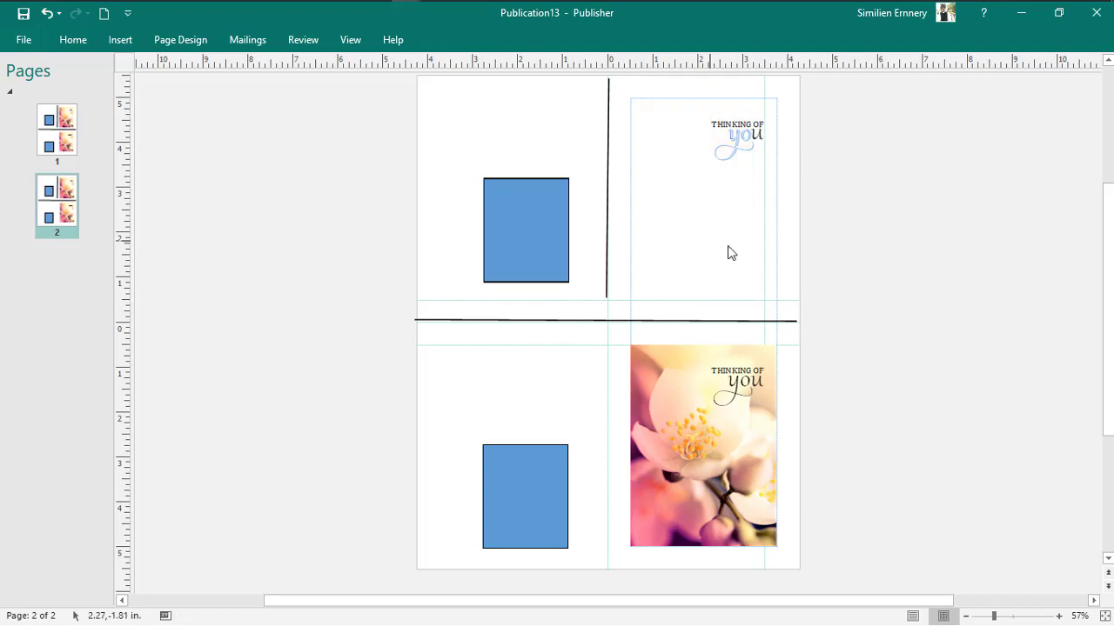
left_click(726, 419)
key("Delete")
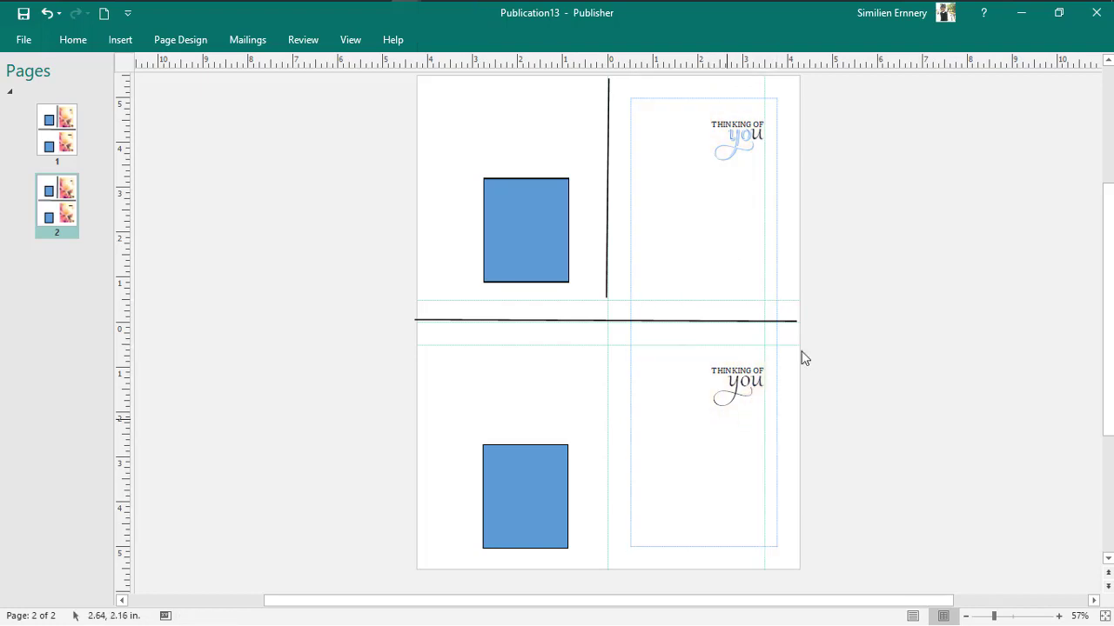
left_click(754, 367)
key("Delete")
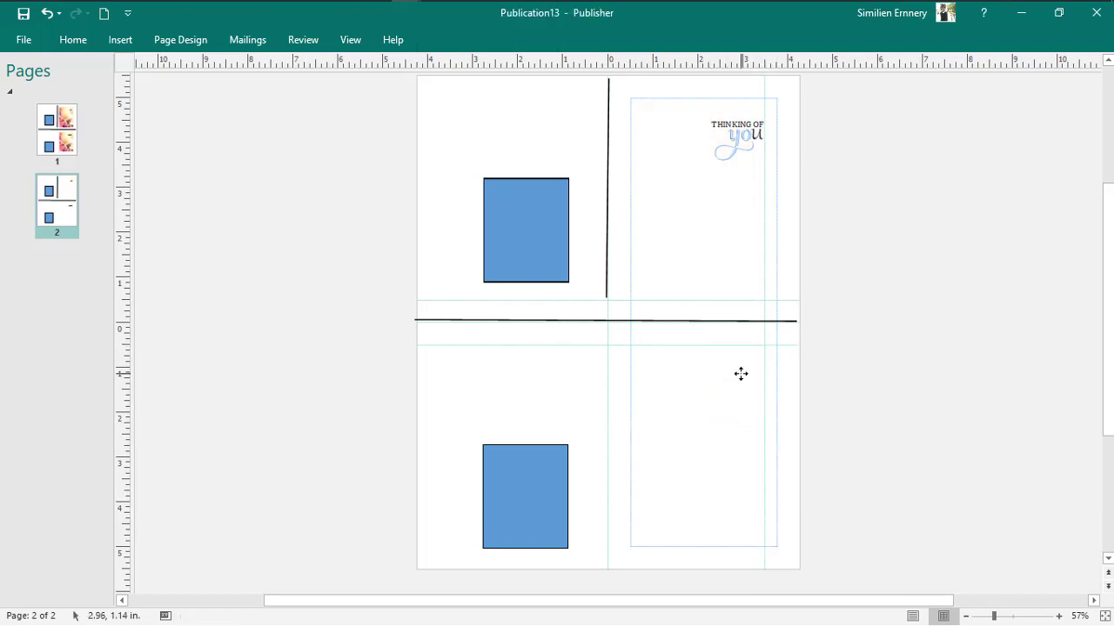
left_click(748, 143)
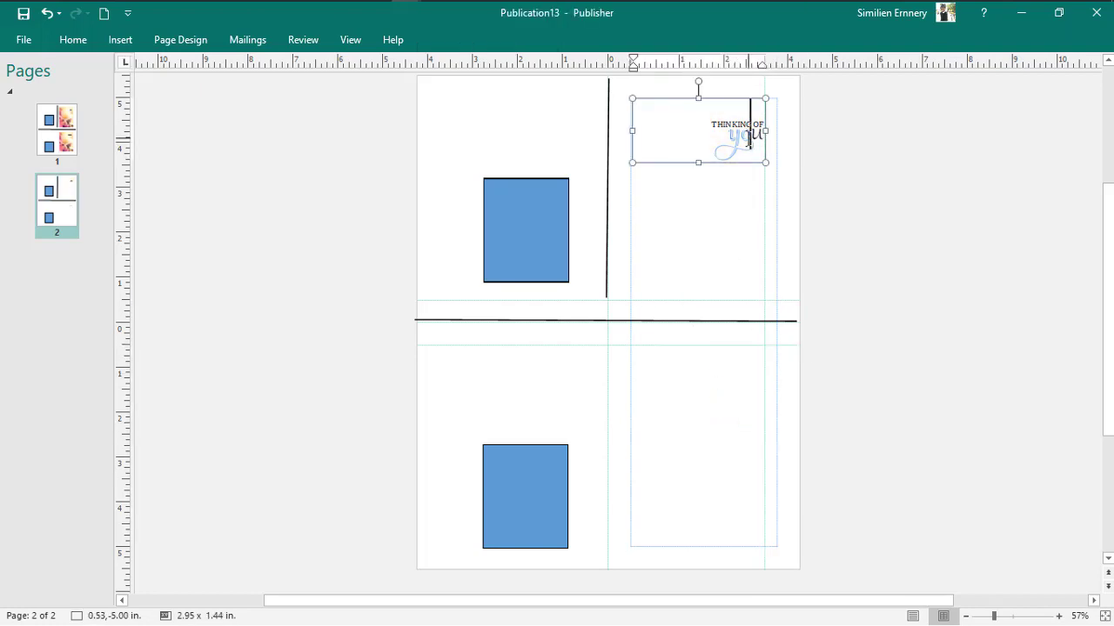
left_click(750, 164)
key("Delete")
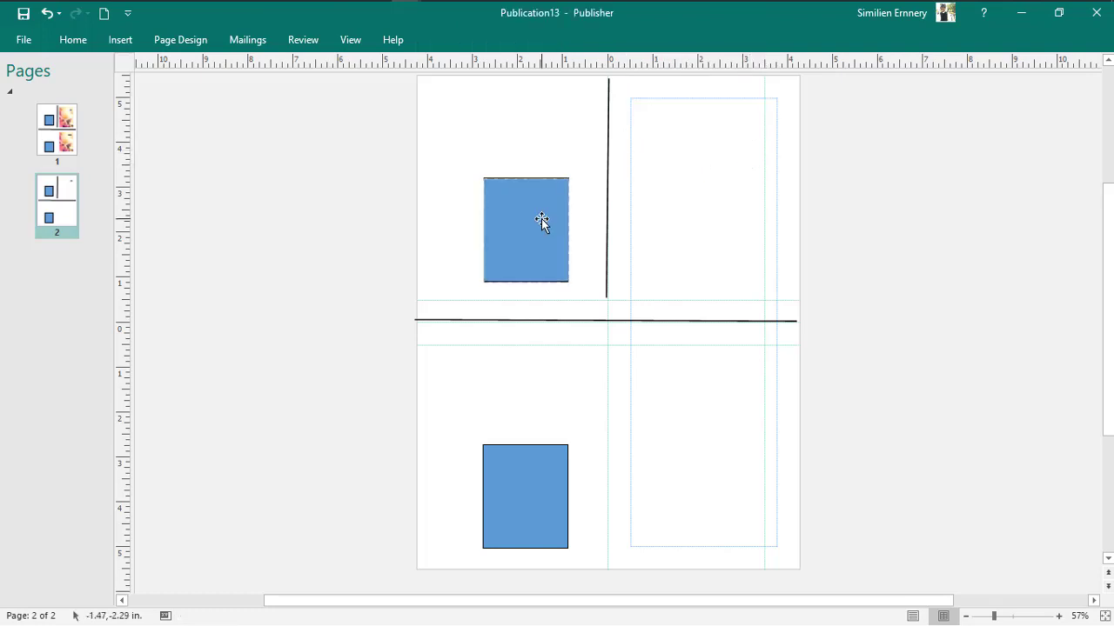
Delete the vertical and horizontal divider lines from page 2.
left_click(608, 224)
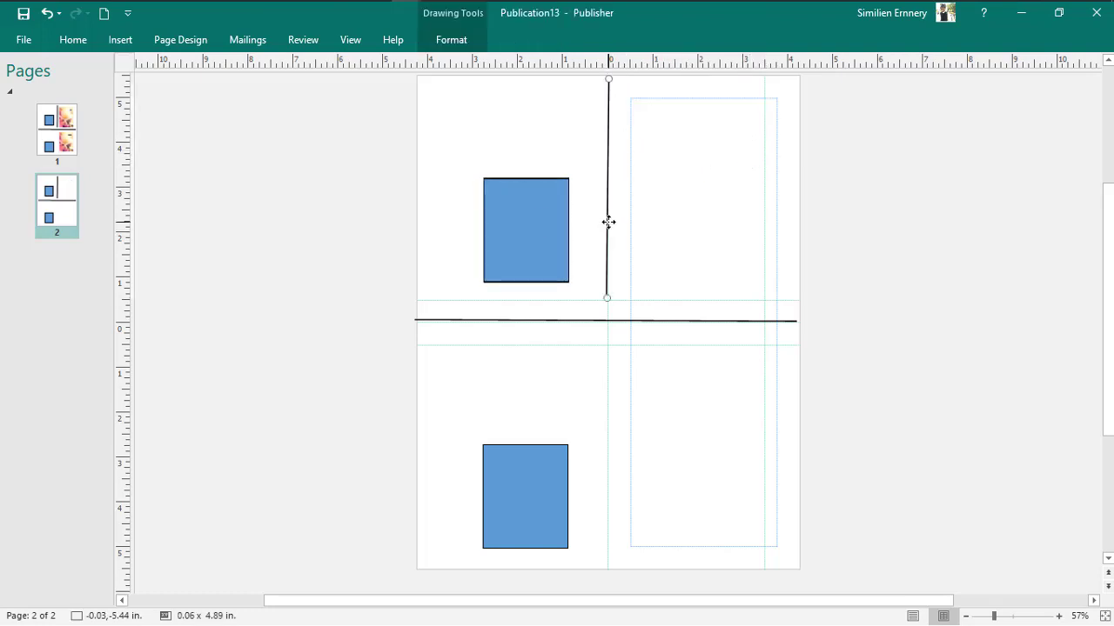
key("Delete")
left_click(612, 321)
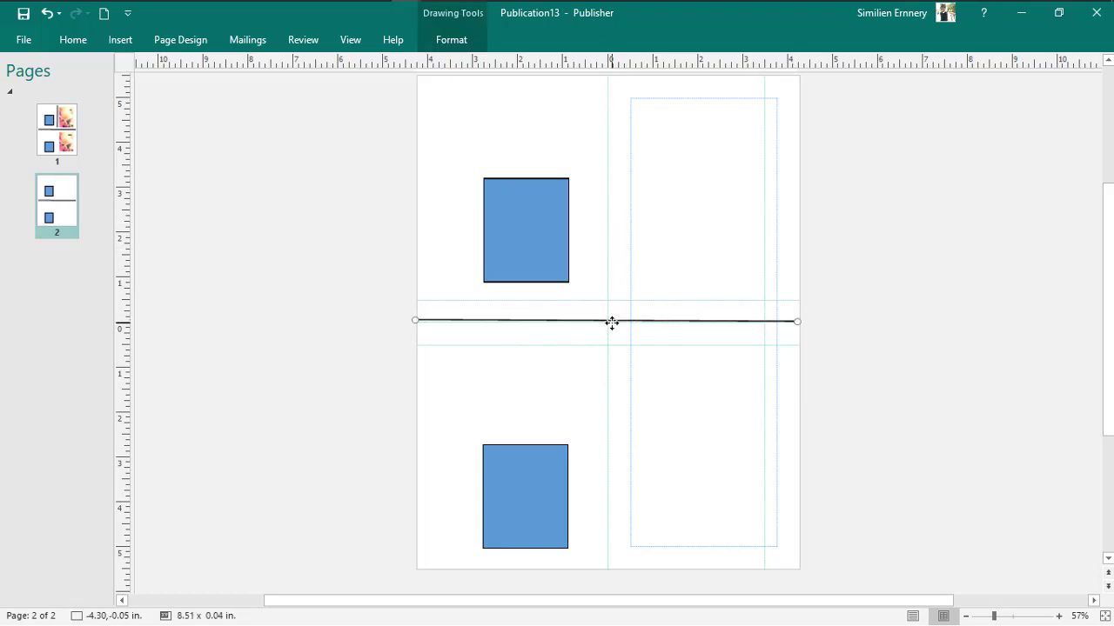
key("Delete")
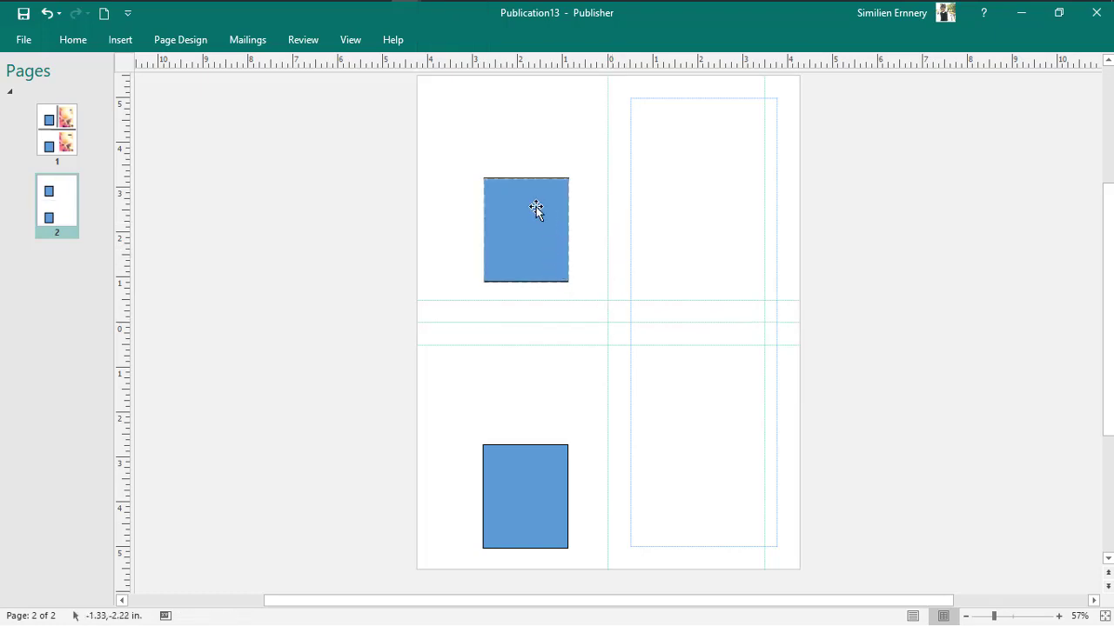
Stretch the two rectangles on page 2 upward, the upper one to about 4.13 in tall and the lower one to about 4.54 in.
left_click(525, 187)
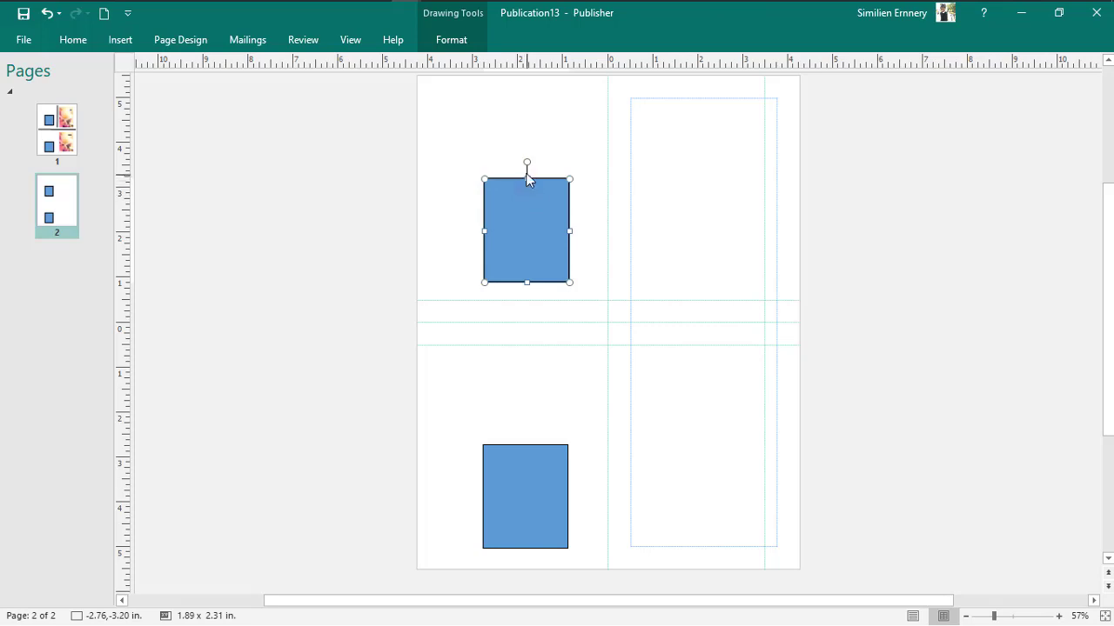
left_click_drag(525, 167, 523, 110)
left_click(523, 206)
left_click_drag(527, 178, 510, 97)
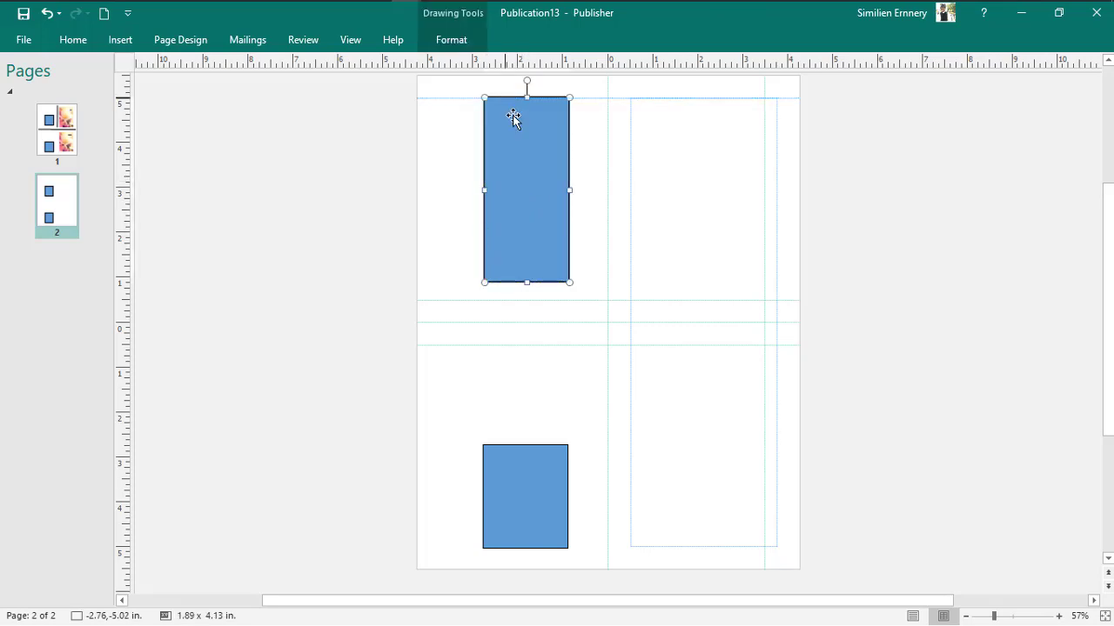
left_click(545, 490)
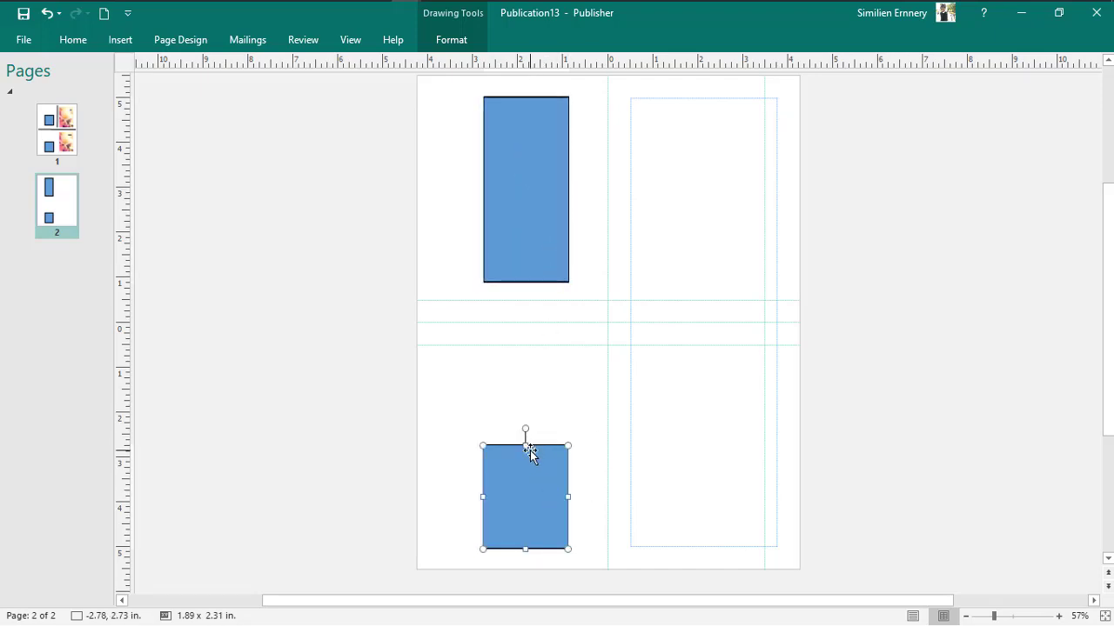
left_click_drag(525, 445, 519, 345)
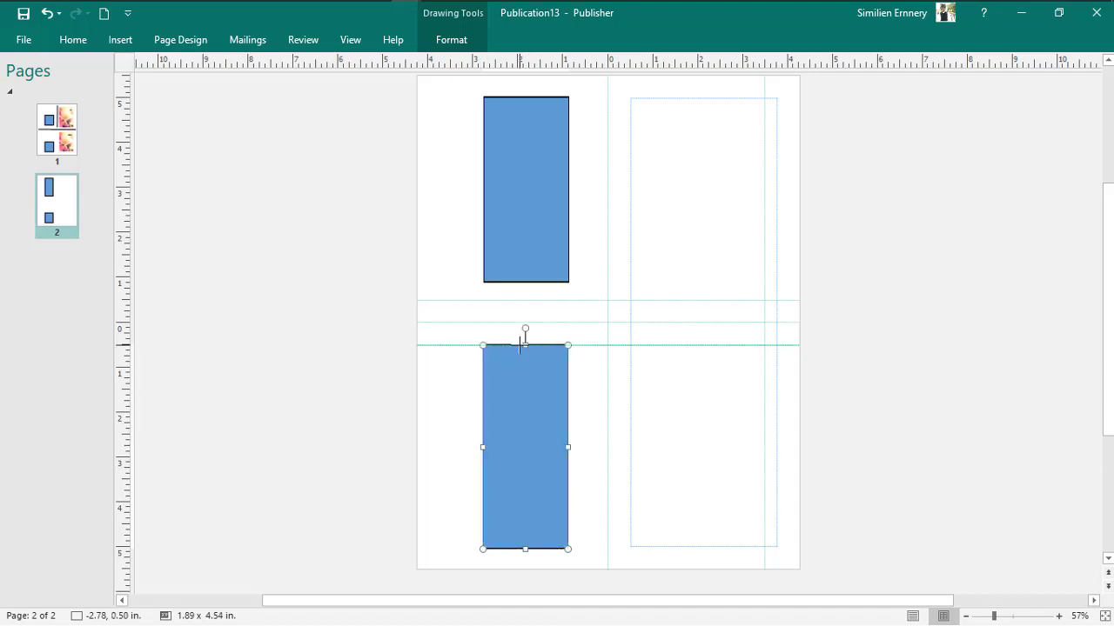
Copy the upper rectangle onto the empty half of each card on page 2, shortening the copies to about 1.89 x 1.71 in.
left_click(532, 264)
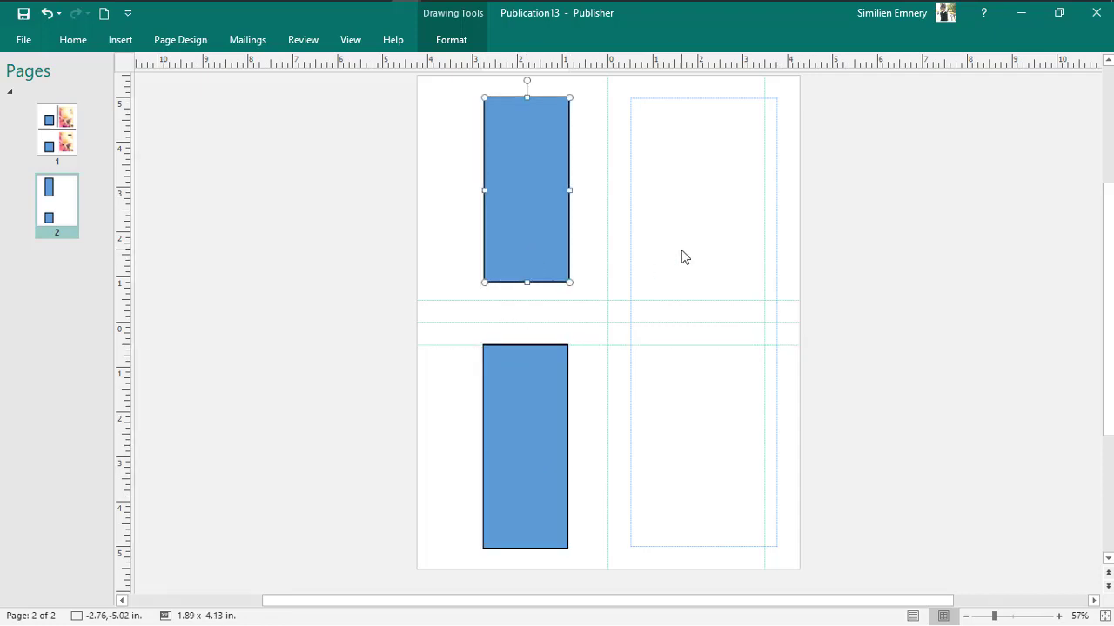
left_click_drag(563, 227, 730, 209)
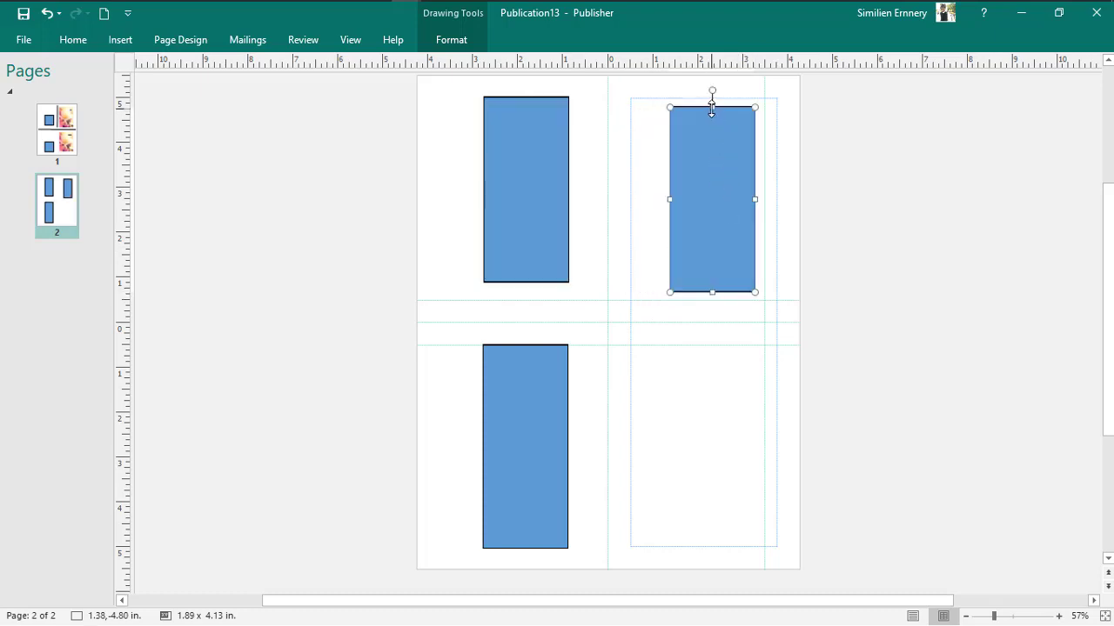
left_click_drag(712, 107, 703, 451)
key("ctrl+d")
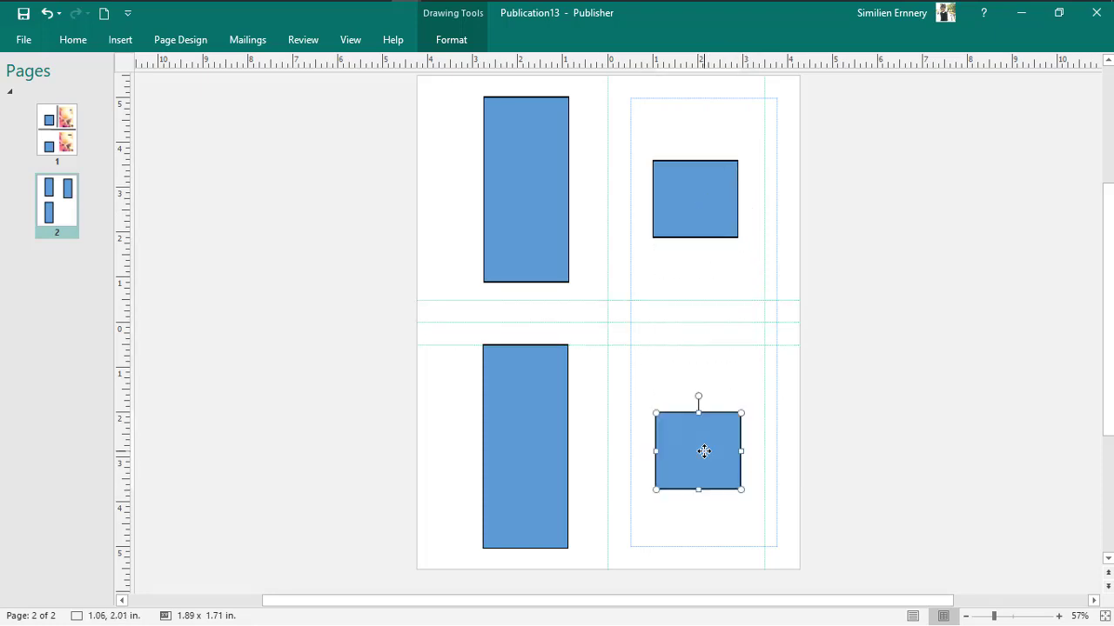
left_click(529, 205)
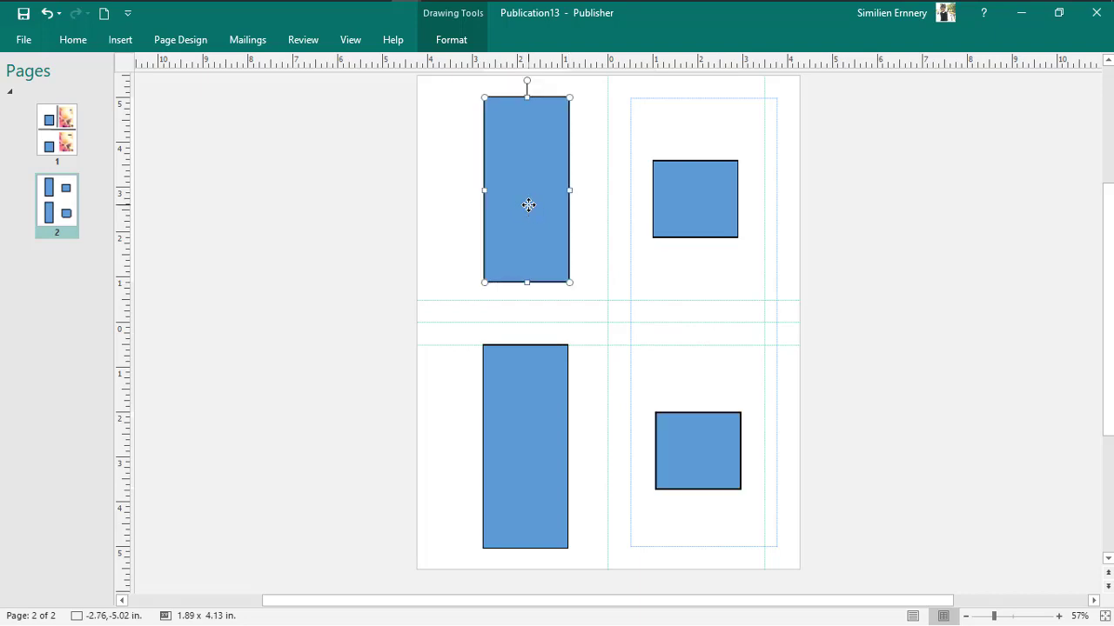
left_click(549, 422)
left_click(704, 185)
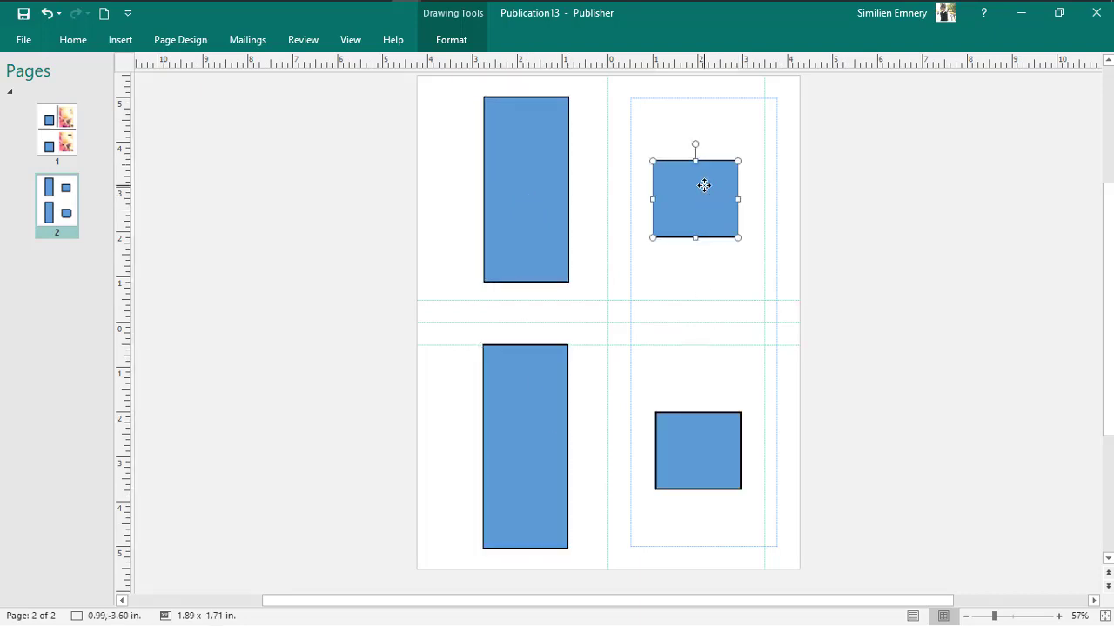
left_click(712, 456)
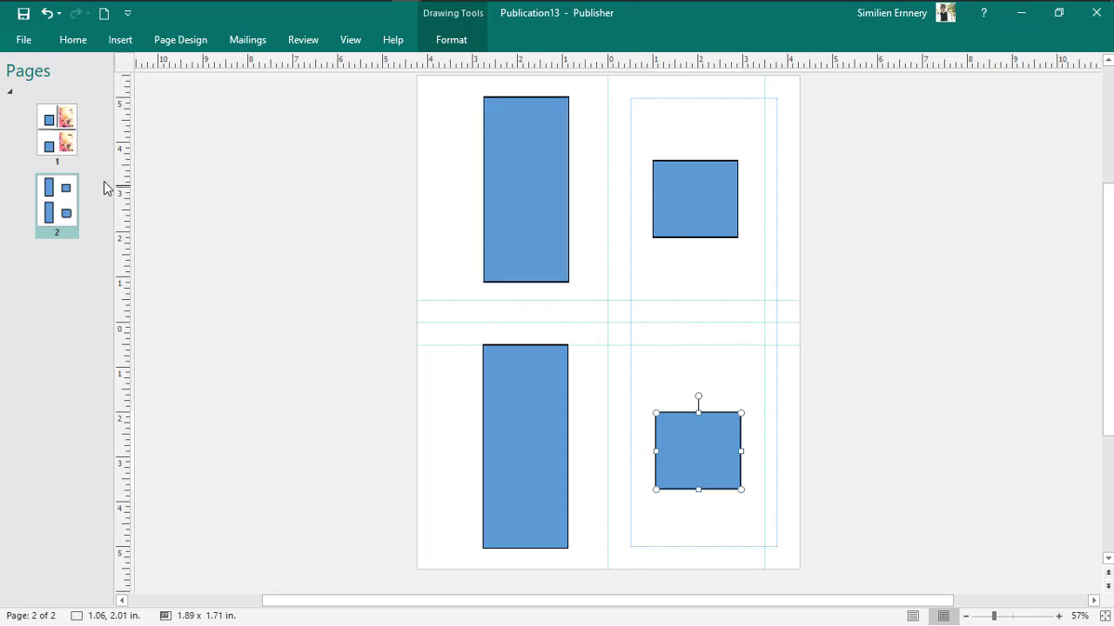
Bring the upper card's flower picture on page 1 forward, in front of the title text.
left_click(72, 134)
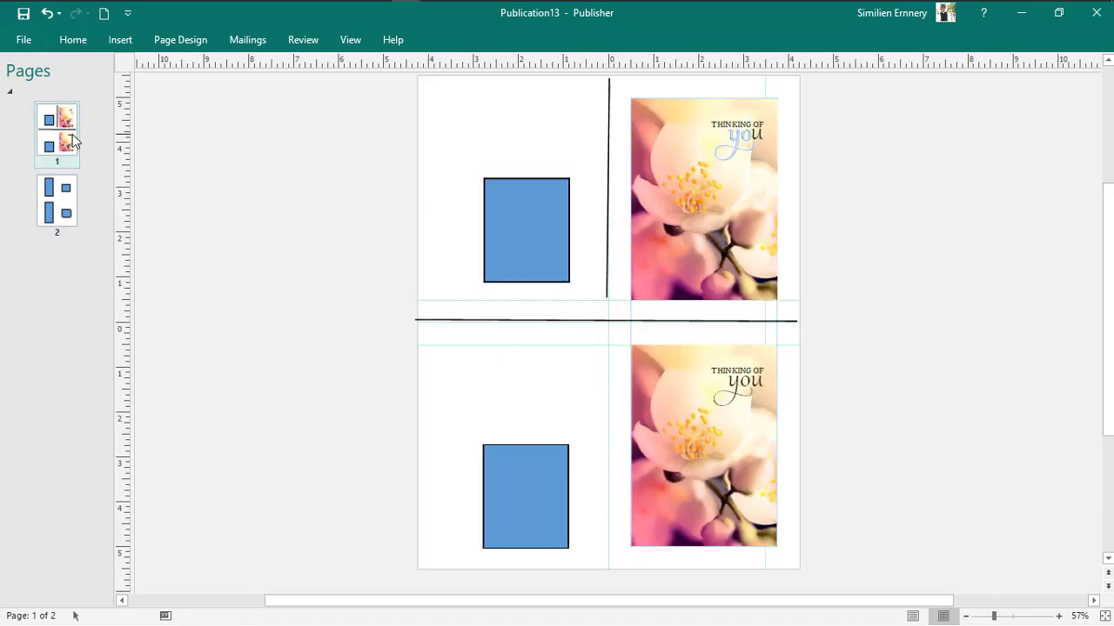
left_click(727, 215)
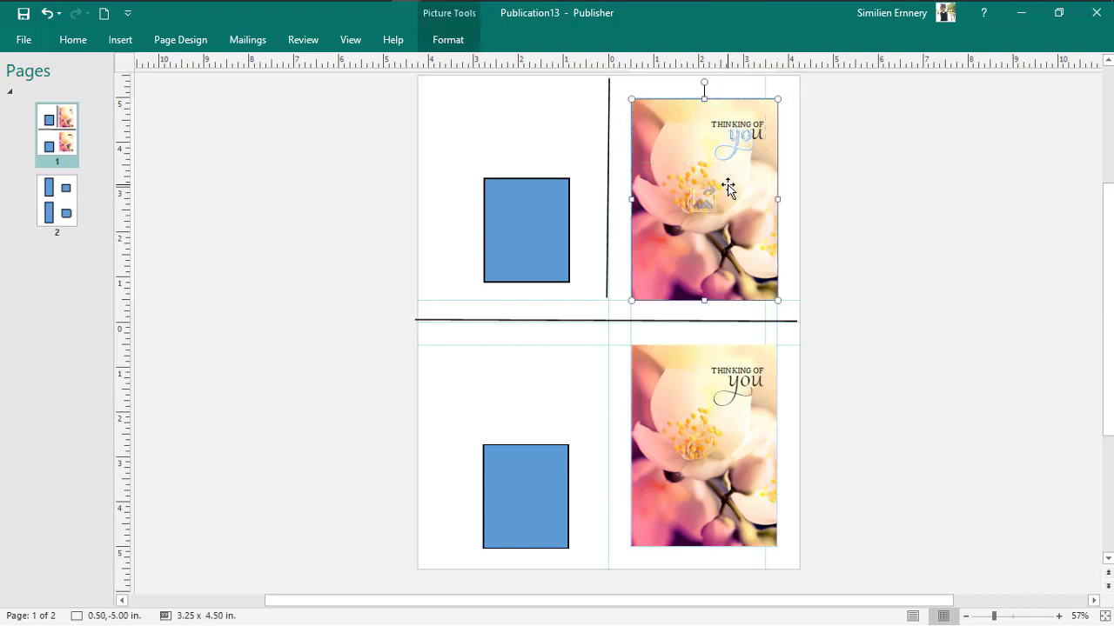
left_click(451, 43)
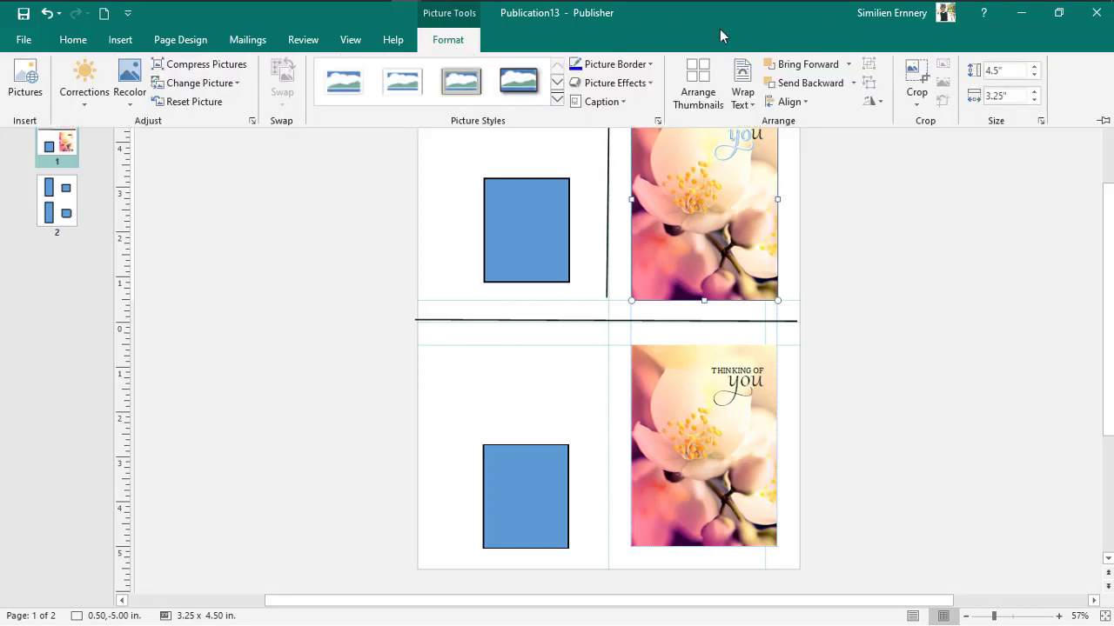
left_click(831, 70)
left_click(739, 228)
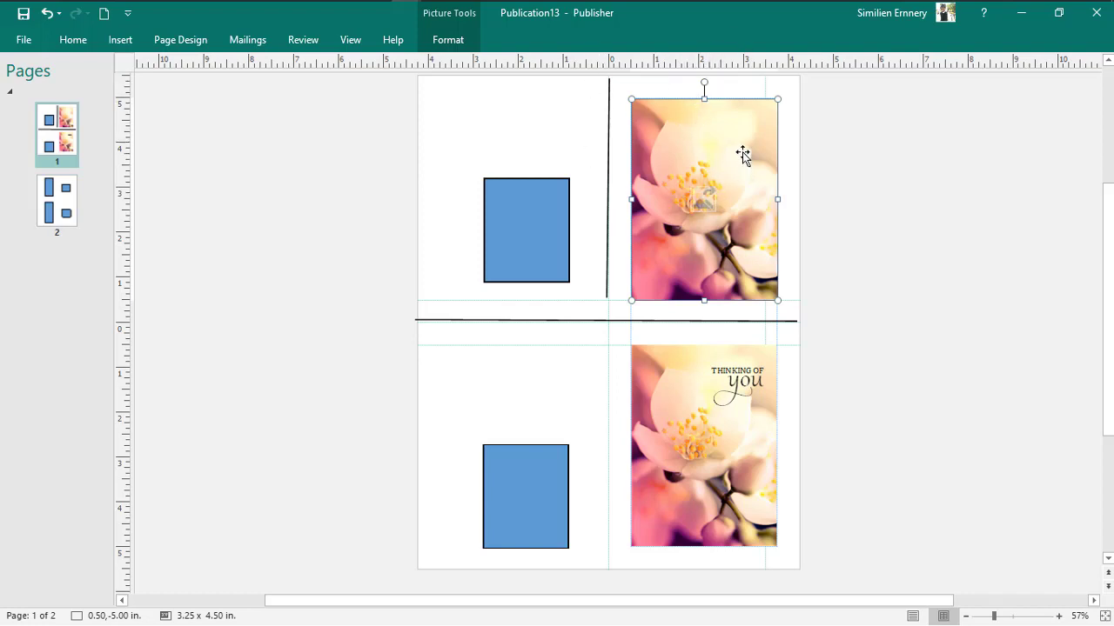
Send the upper card's flower picture backward, behind the title text.
left_click(446, 45)
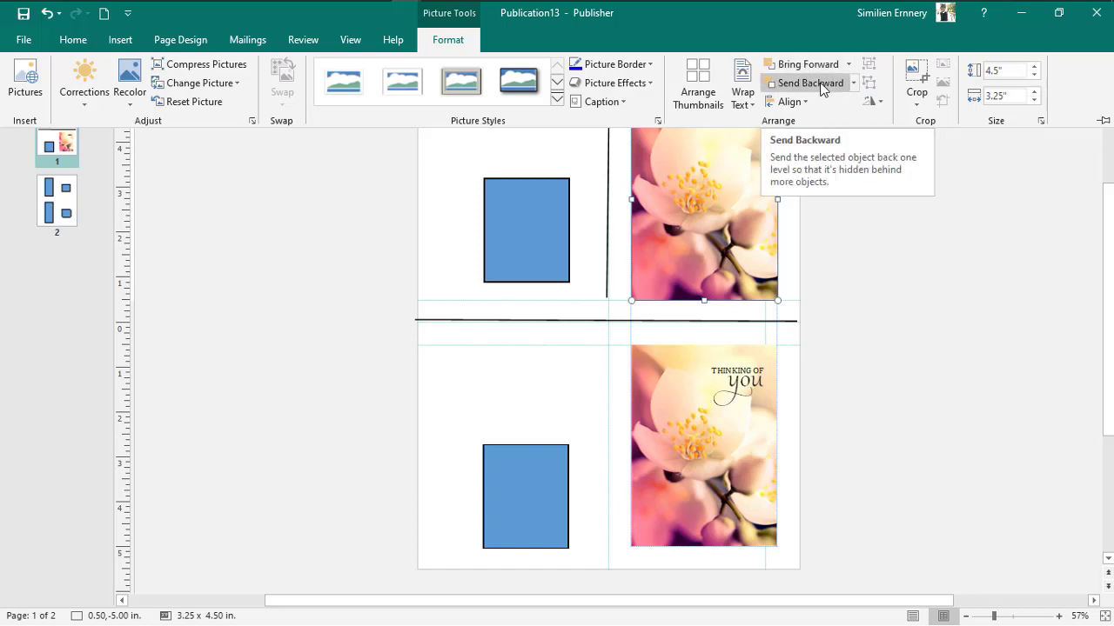
key("ctrl+F1")
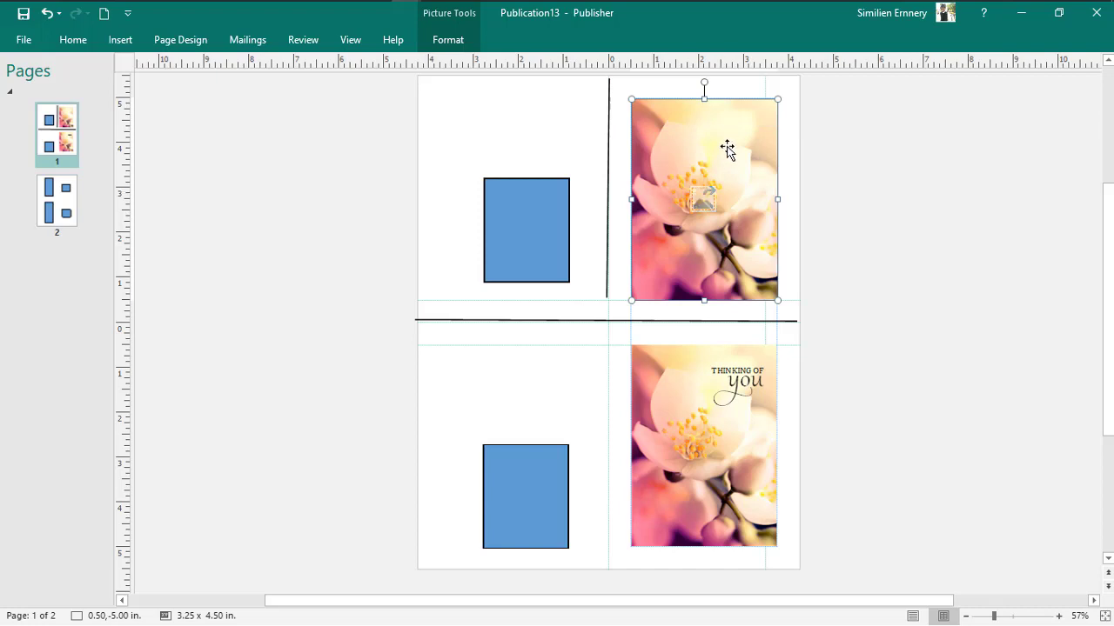
left_click(457, 39)
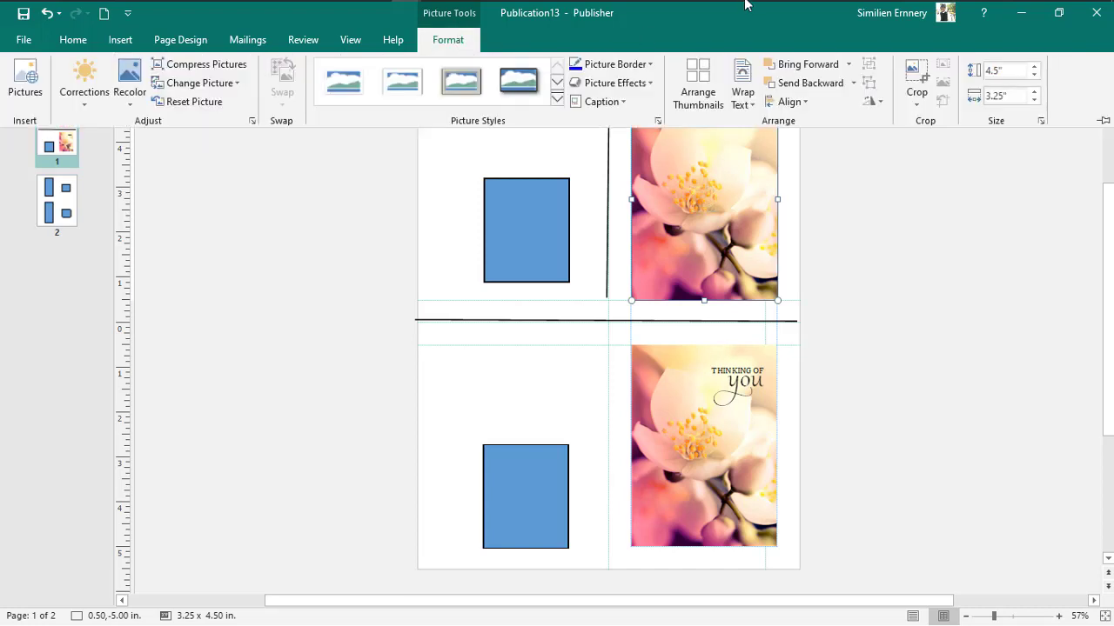
left_click(809, 84)
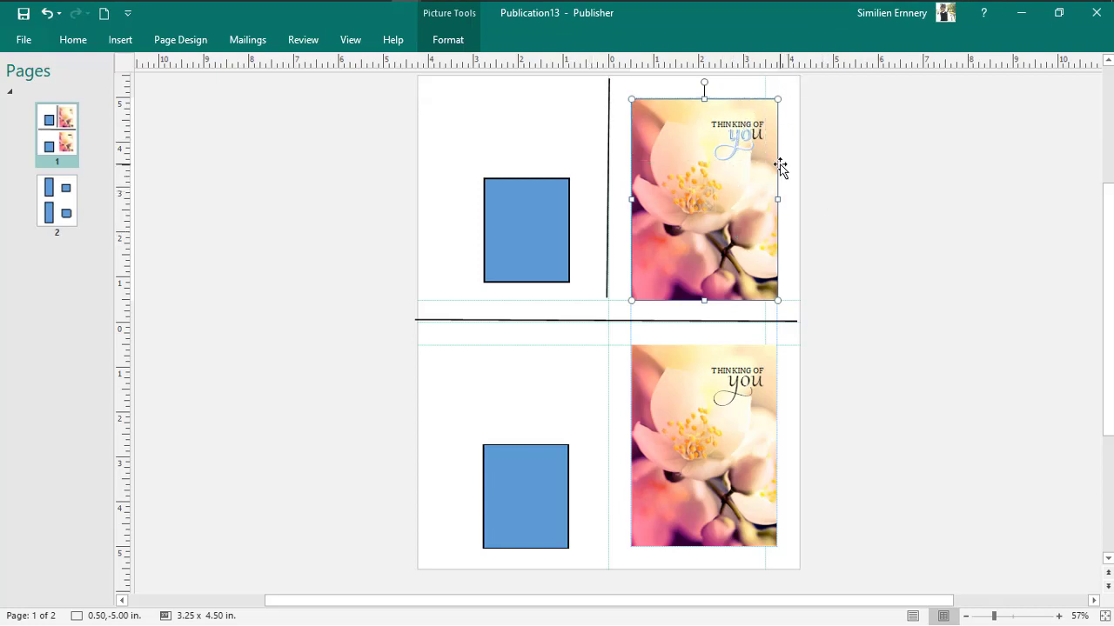
Close the publication without saving its changes and show page 1 of the other open card publication.
left_click(1096, 15)
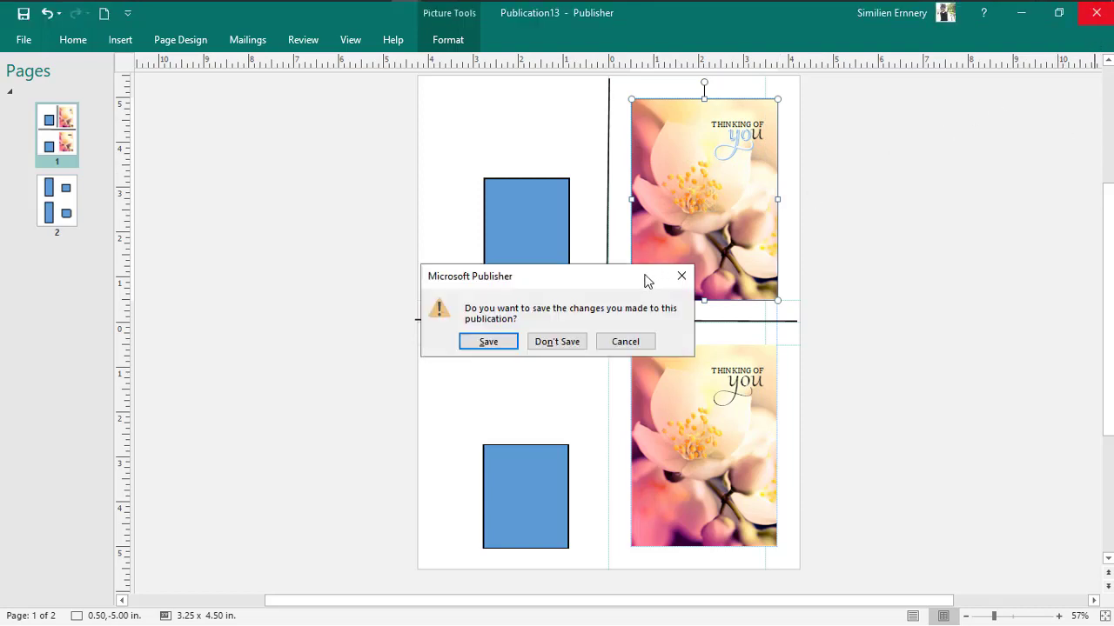
left_click(570, 344)
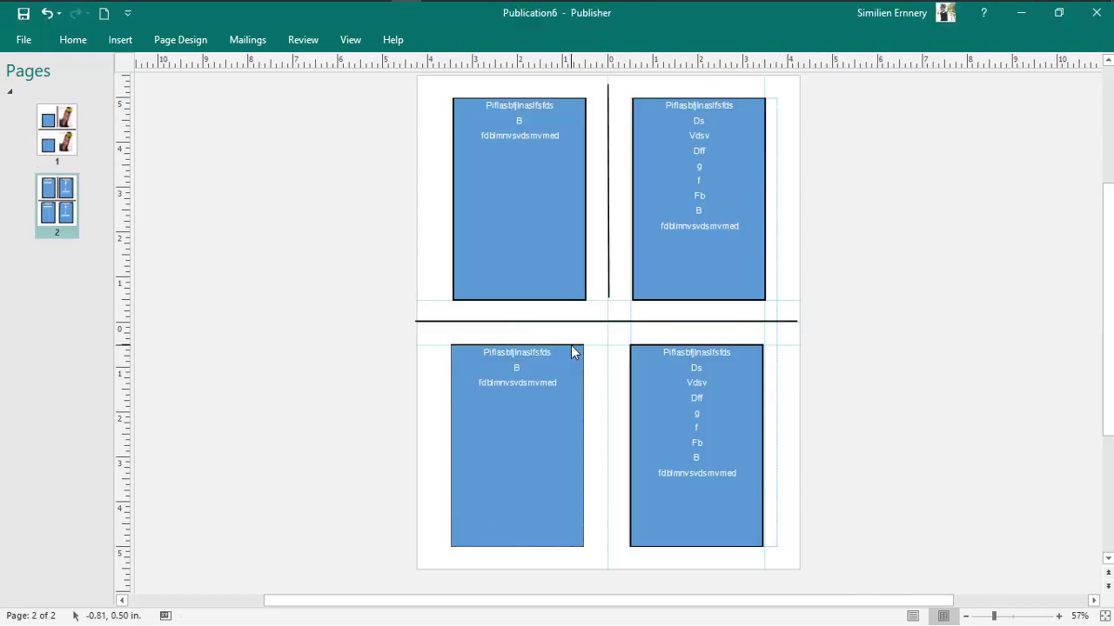
left_click(71, 149)
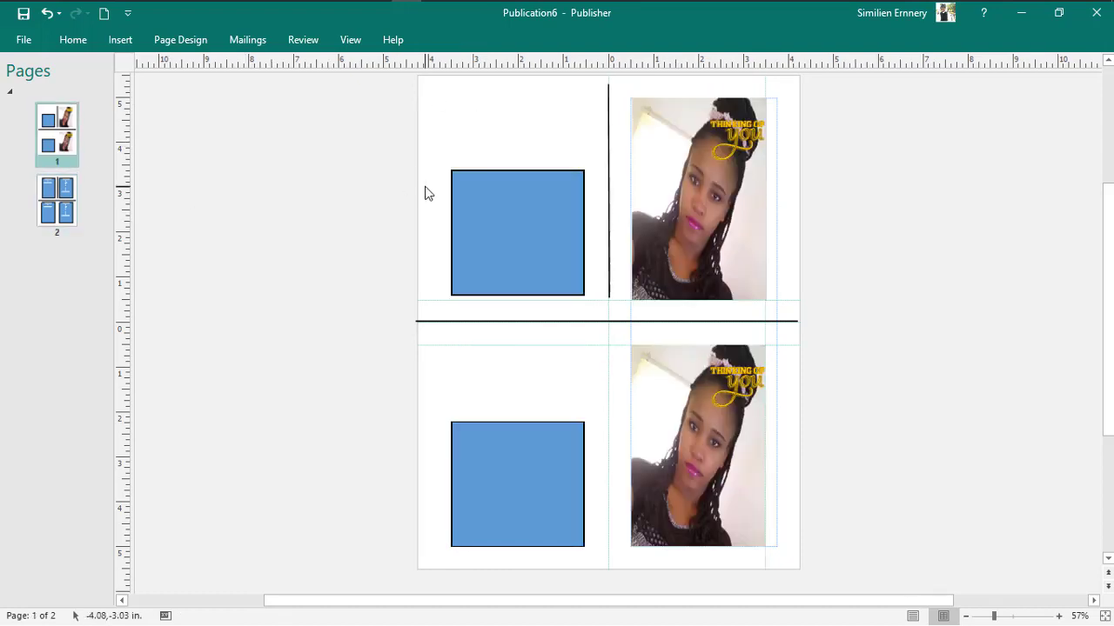
Examine the photos and title text of both cards on page 1, including the upper photo's layering options.
left_click_drag(730, 200, 701, 435)
double_click(740, 135)
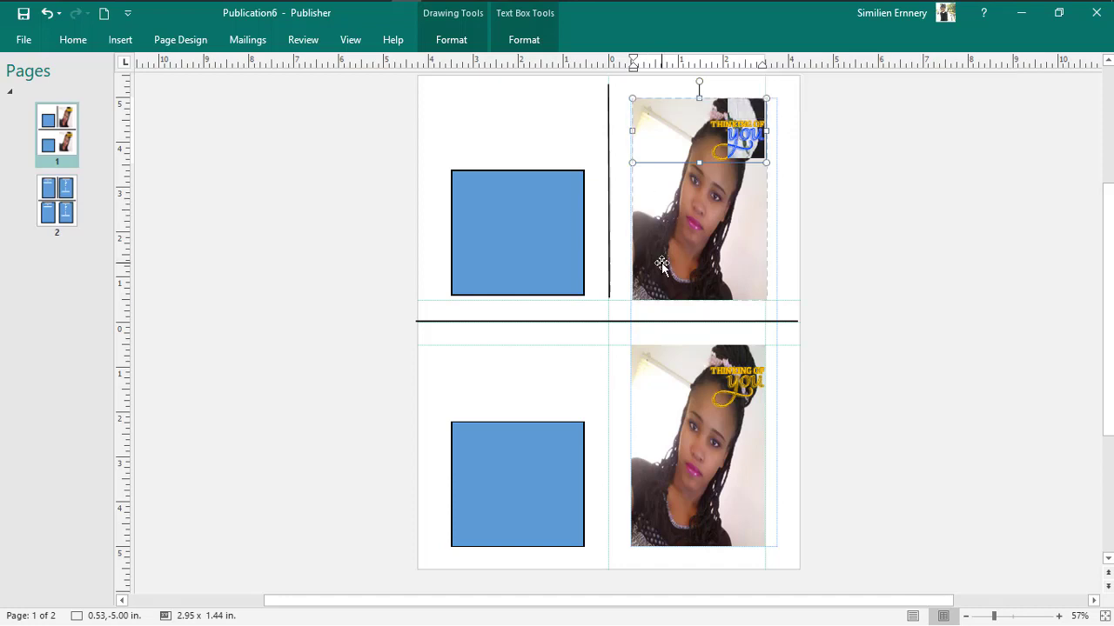
left_click(690, 417)
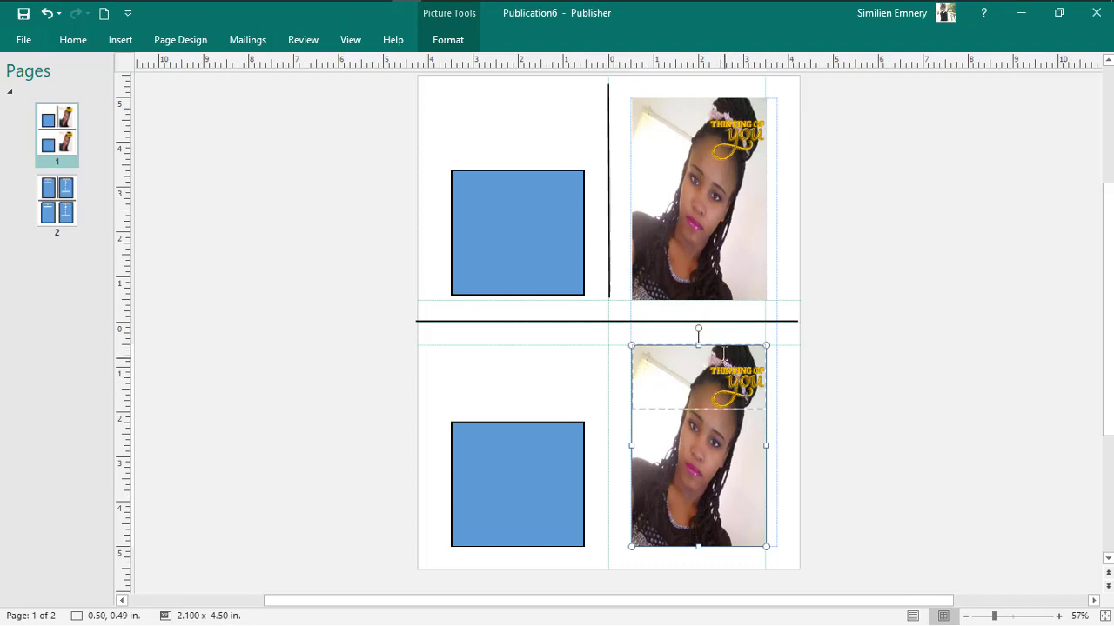
left_click(713, 251)
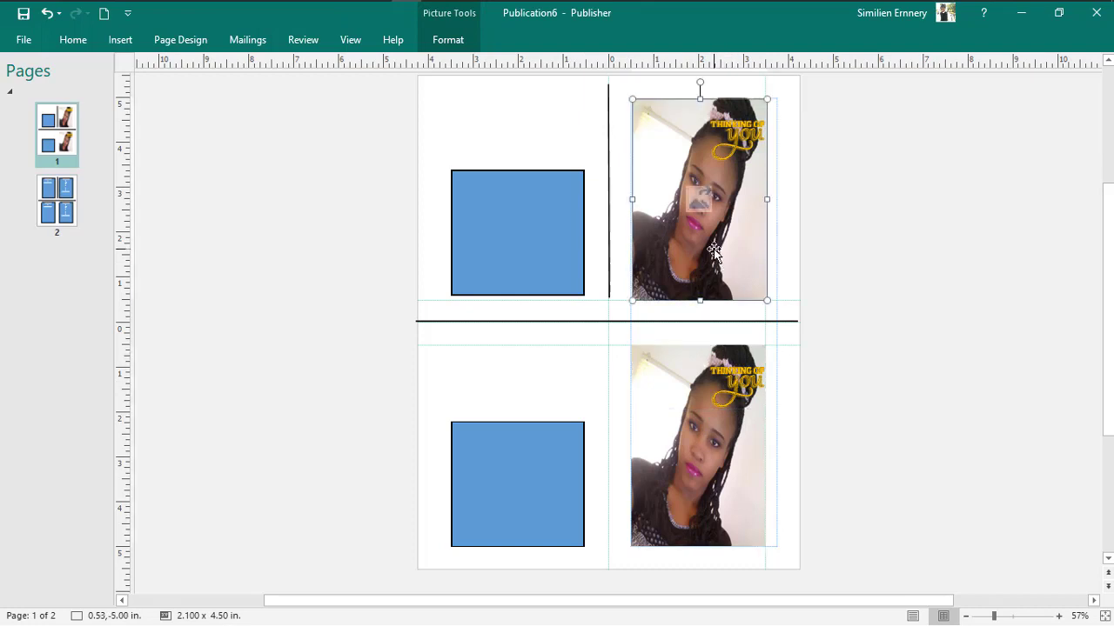
left_click(443, 46)
left_click(682, 174)
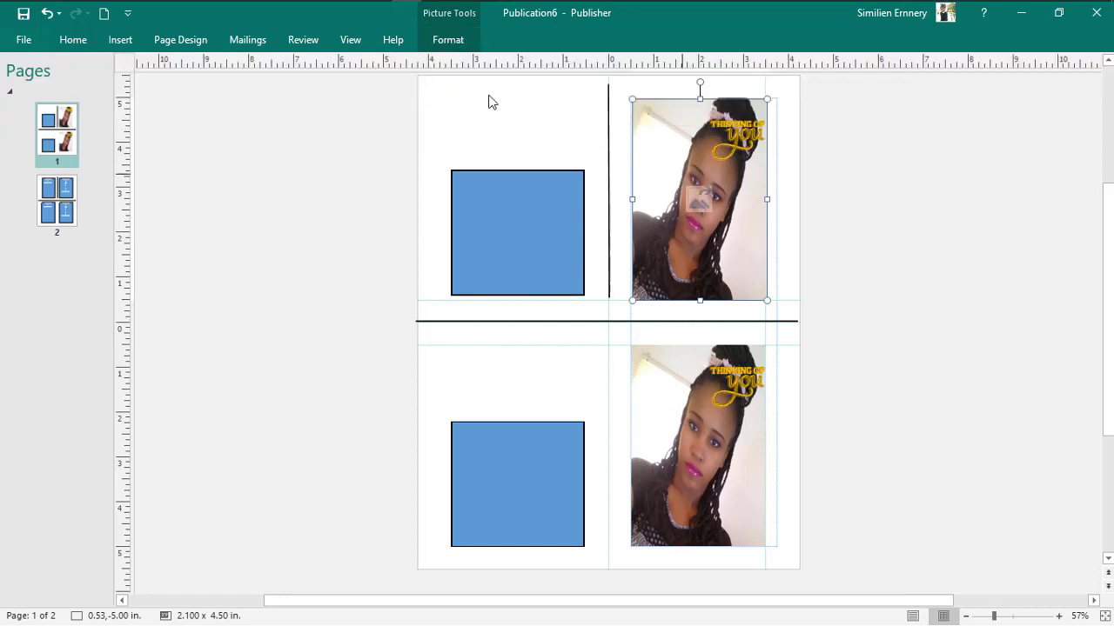
left_click(463, 39)
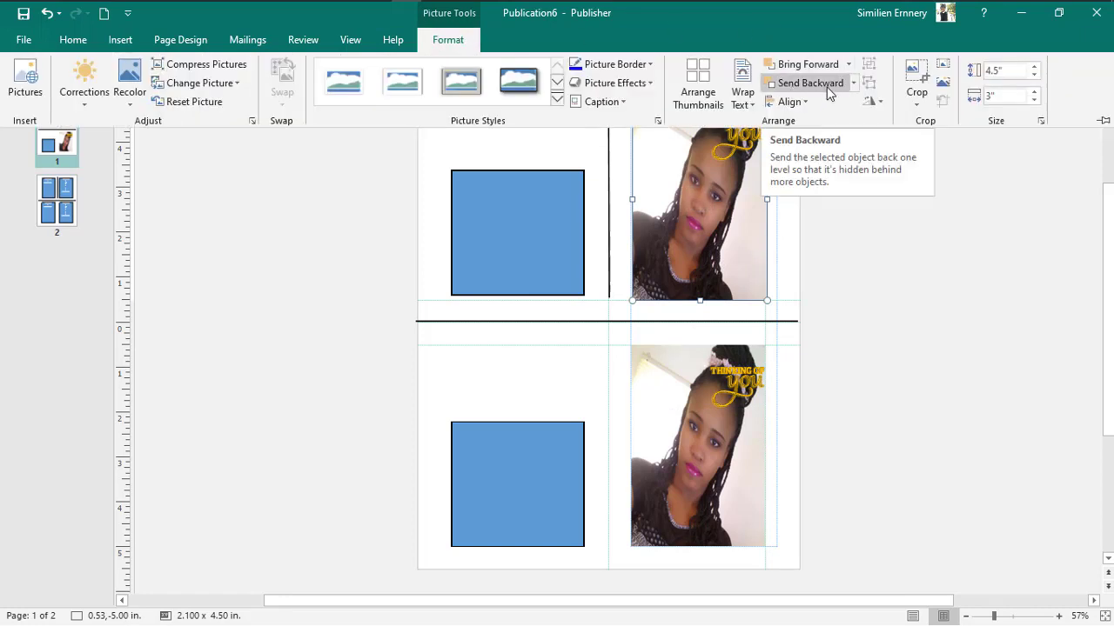
left_click(671, 311)
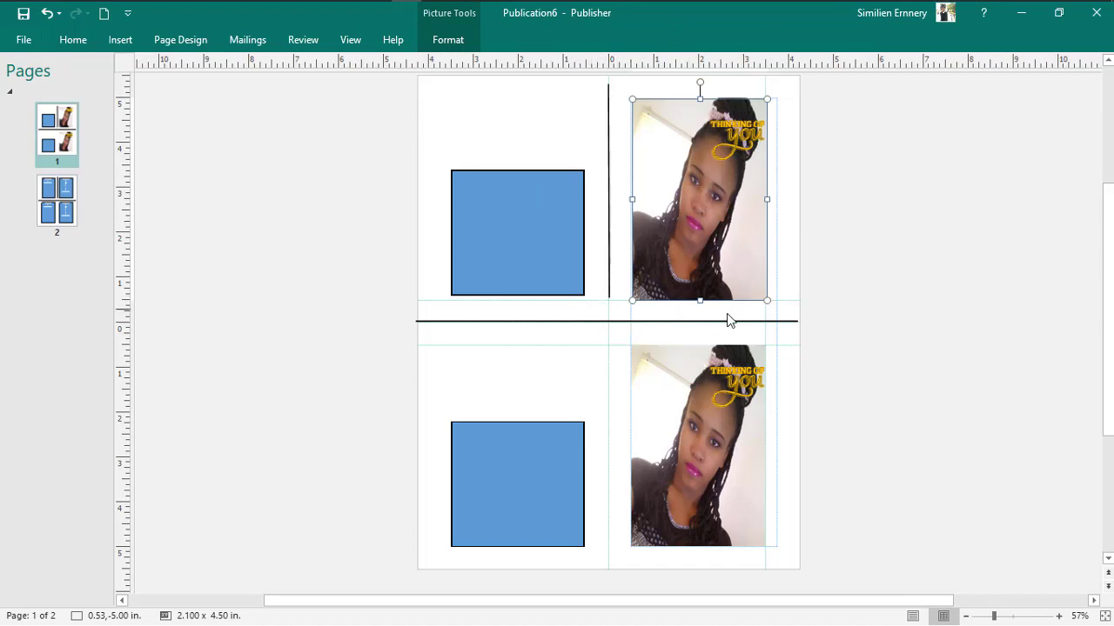
Examine the blue rectangles beside the photos on both cards of page 1.
left_click(533, 215)
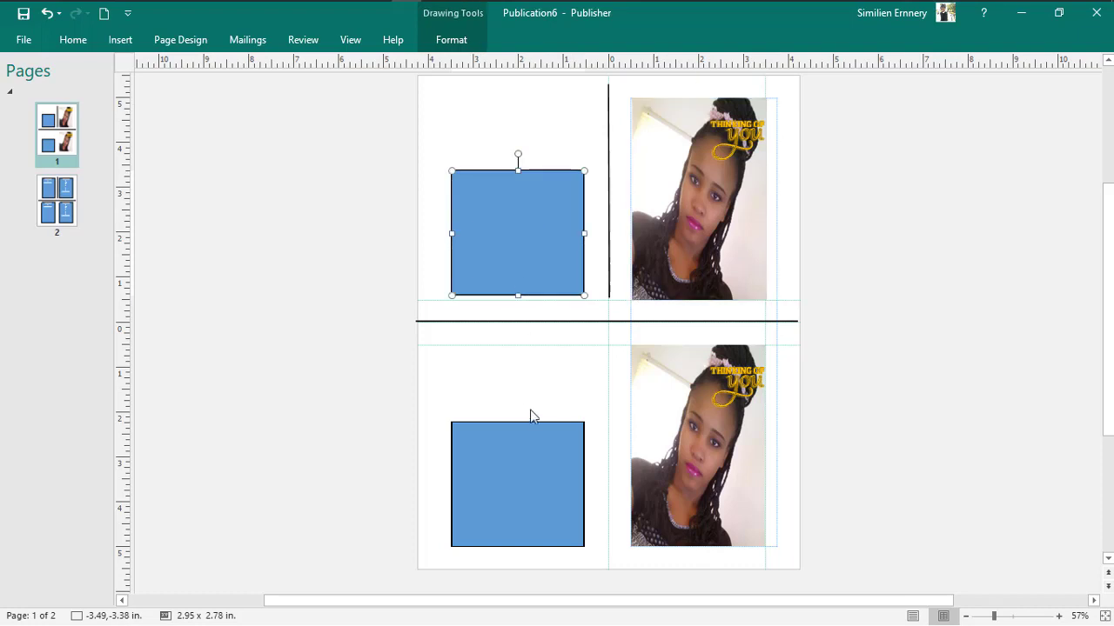
left_click(524, 468)
left_click(518, 254)
left_click(531, 450)
left_click(496, 252)
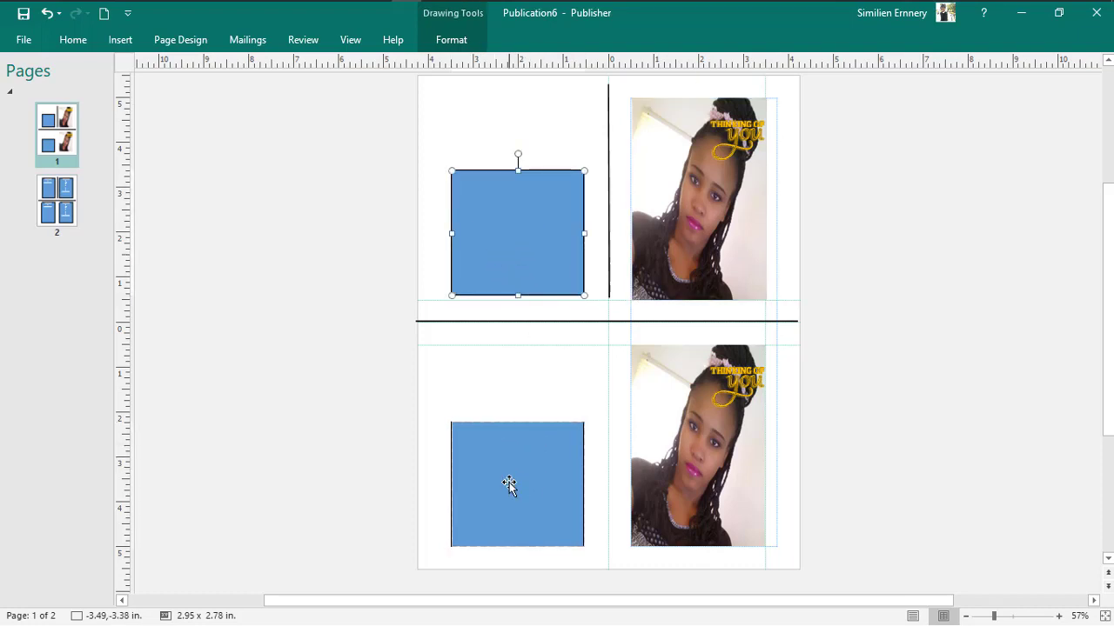
left_click(510, 484)
left_click(508, 252)
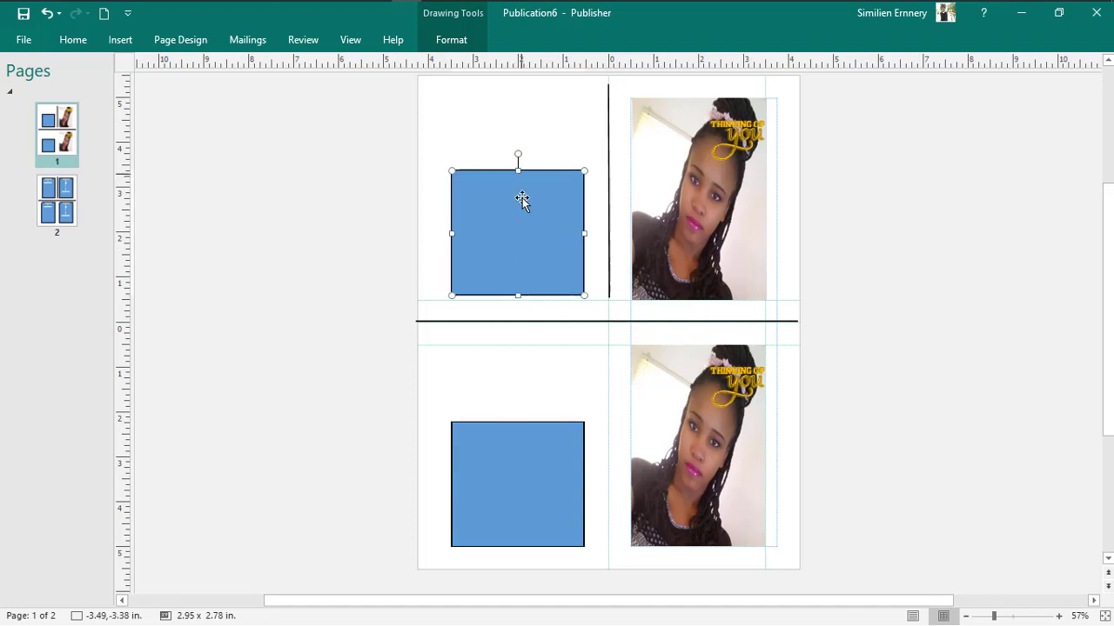
left_click(539, 467)
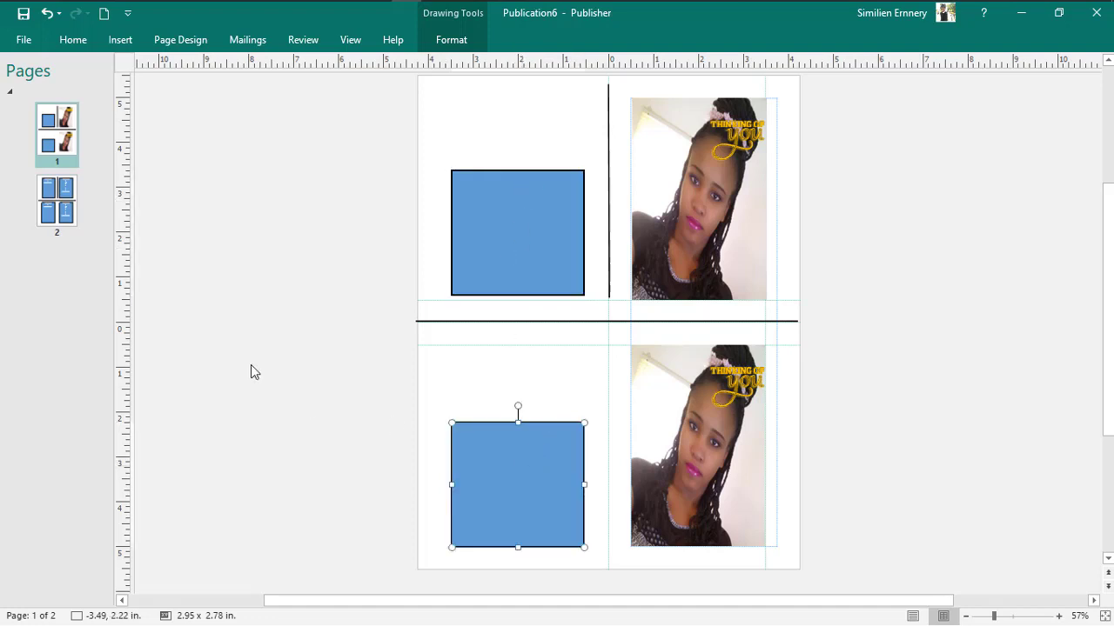
Examine the text inside each of the four blue rectangles on page 2.
left_click(57, 201)
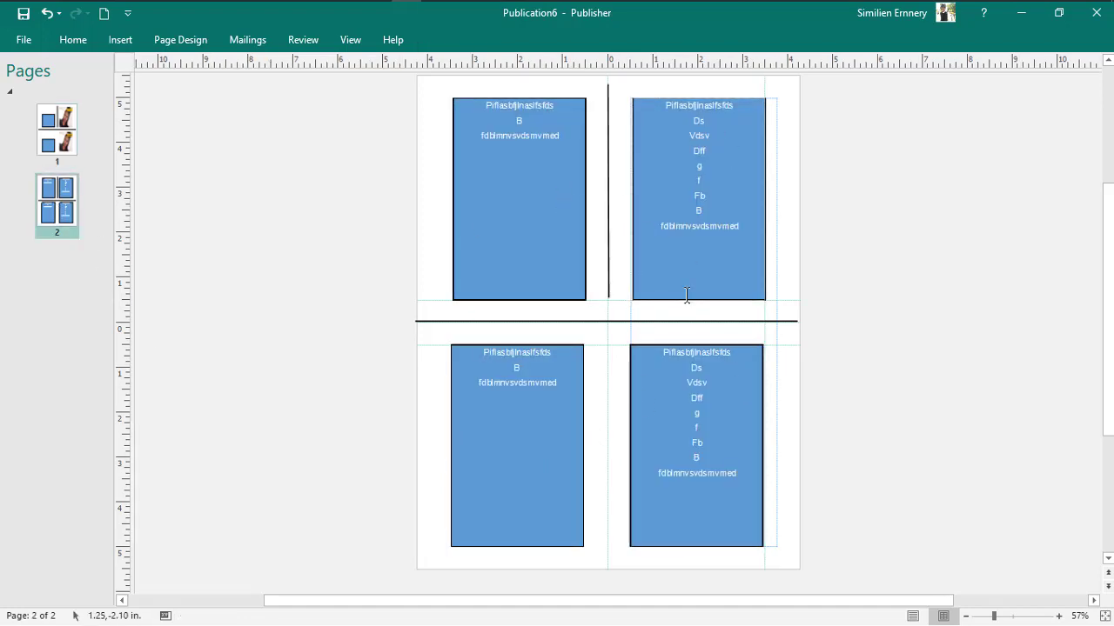
left_click(534, 376)
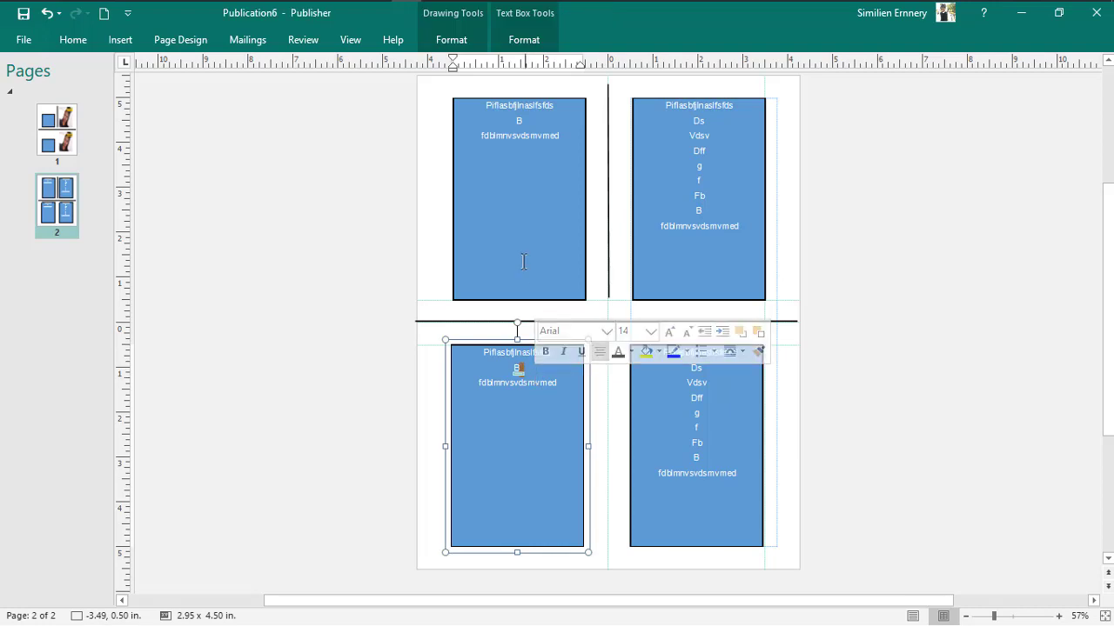
key("ctrl+a")
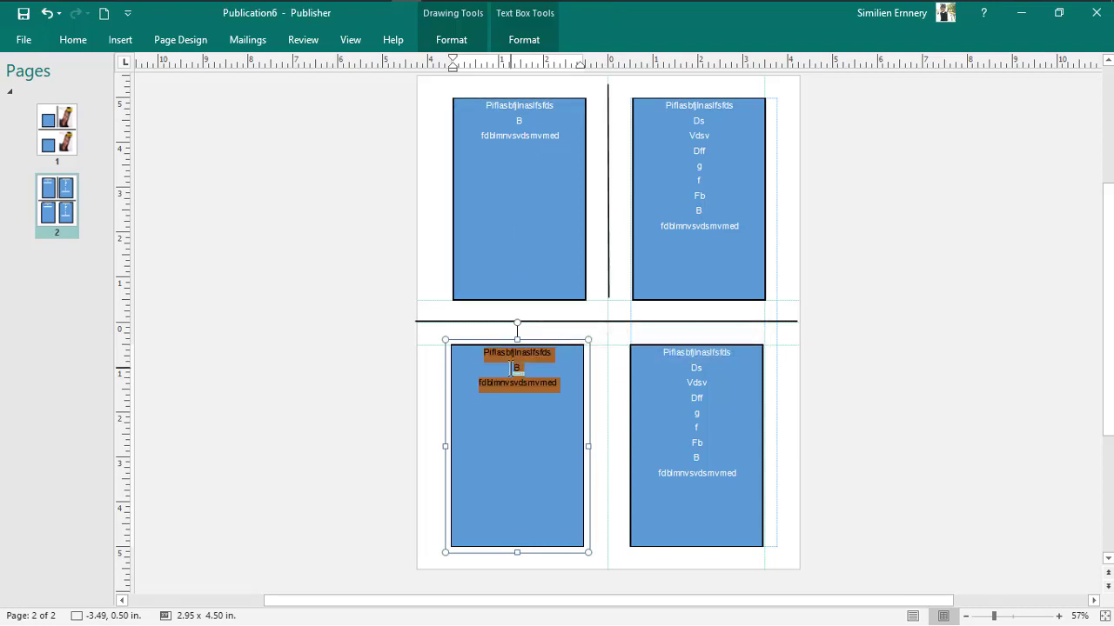
left_click(522, 157)
key("ctrl+a")
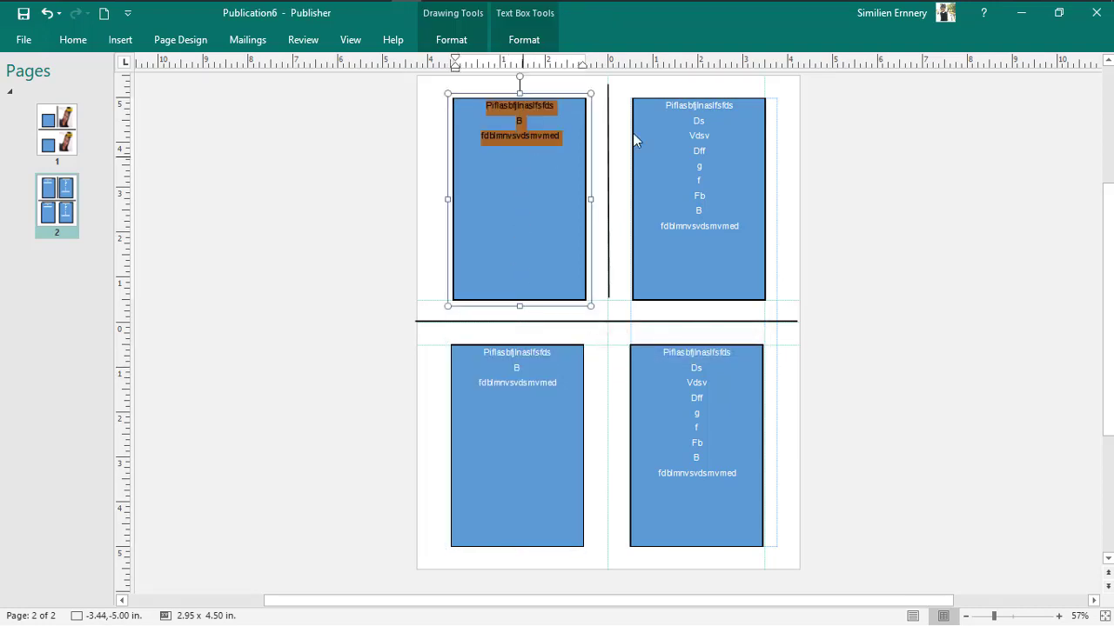
left_click(703, 131)
key("ctrl+a")
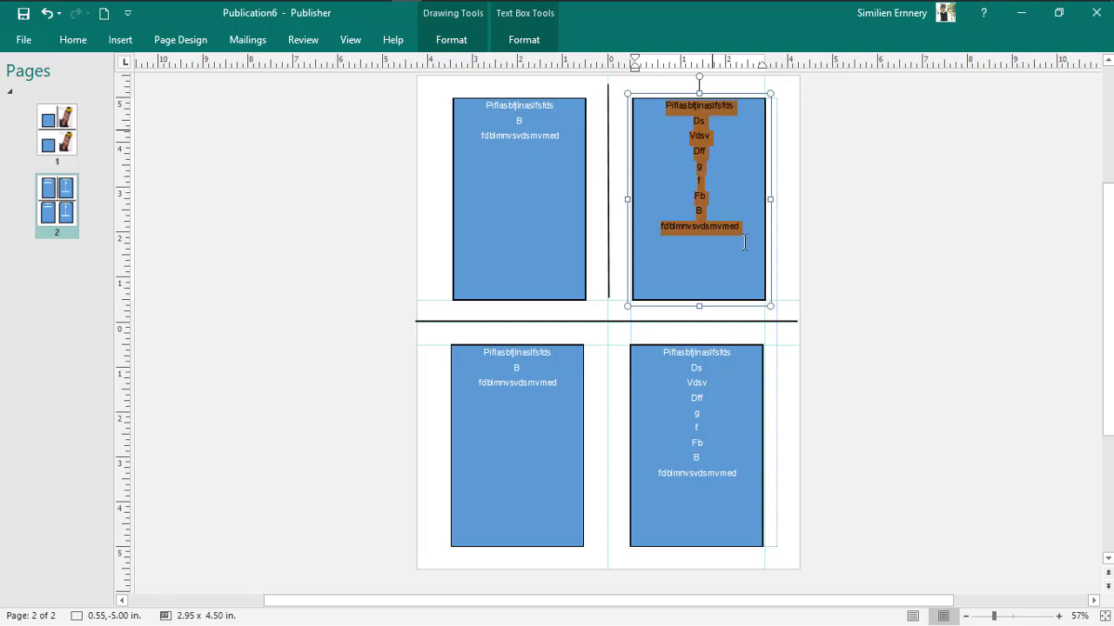
left_click(739, 372)
key("ctrl+a")
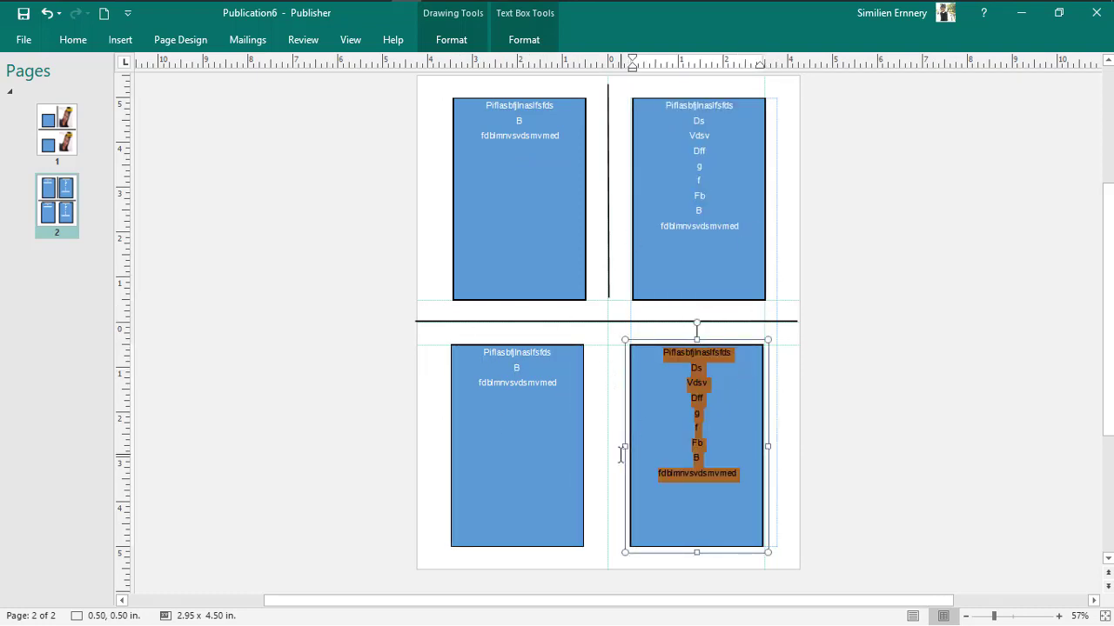
left_click(793, 411)
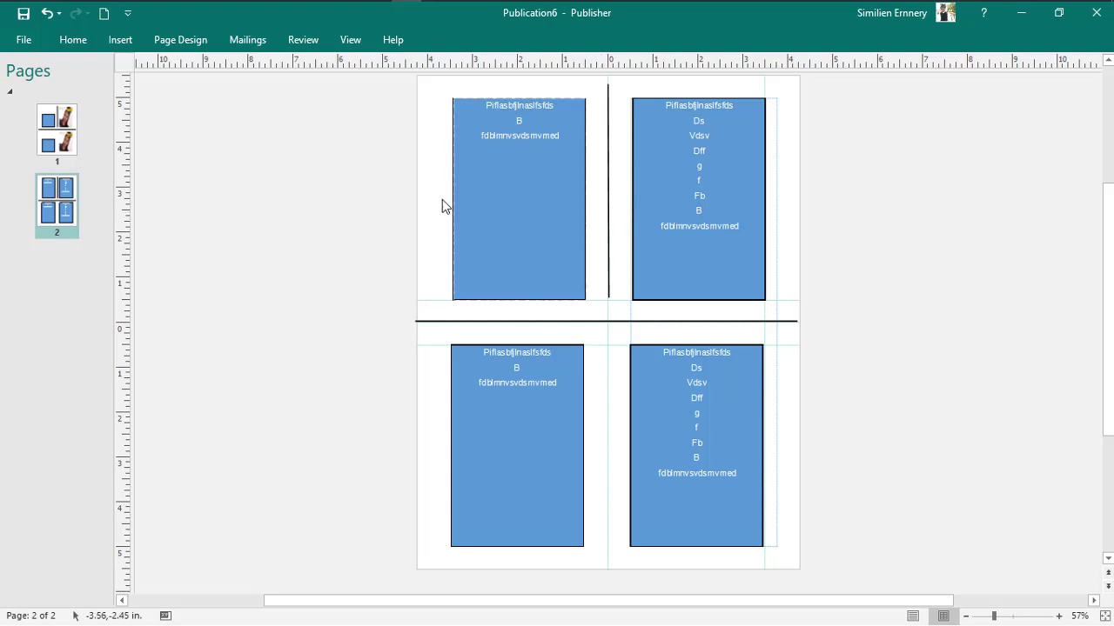
Remove both the fill and the outline from the upper card's left rectangle on page 2.
left_click(464, 159)
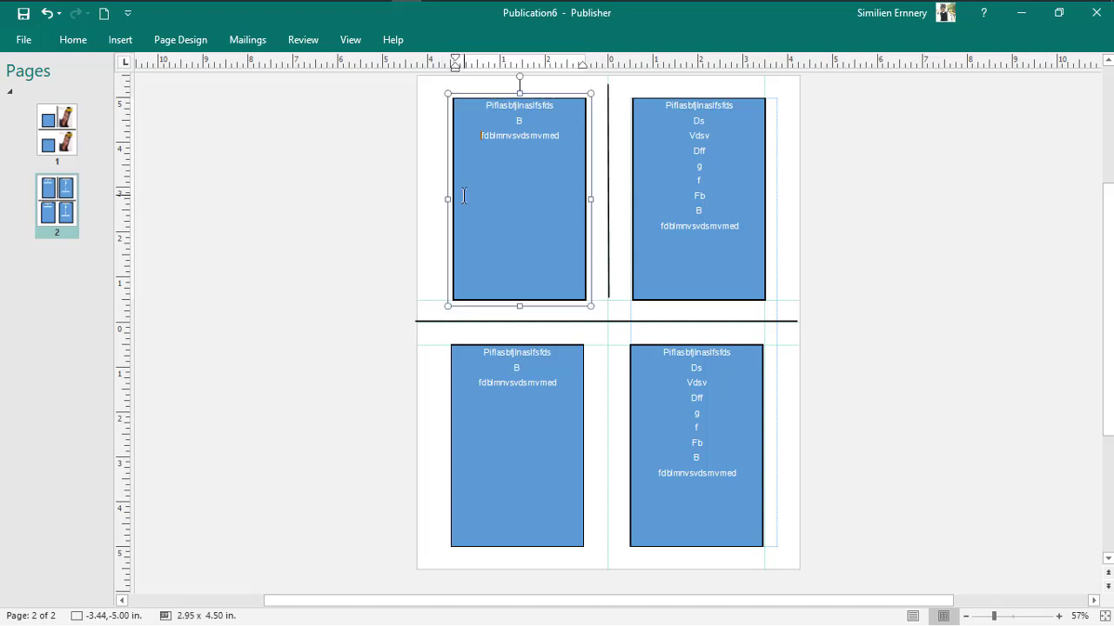
left_click(455, 152)
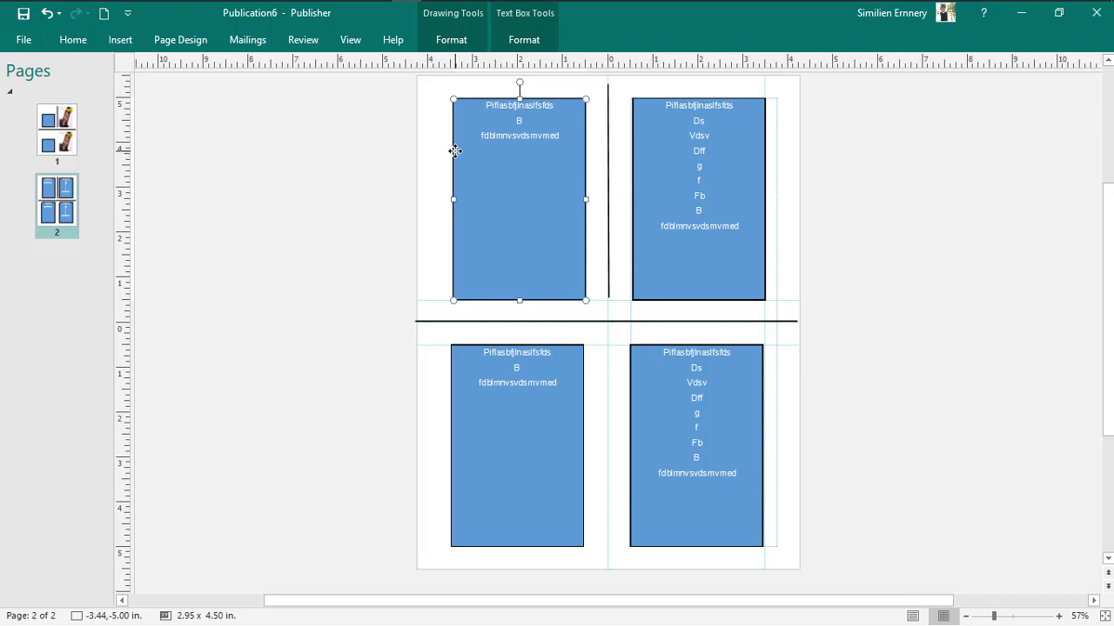
right_click(455, 151)
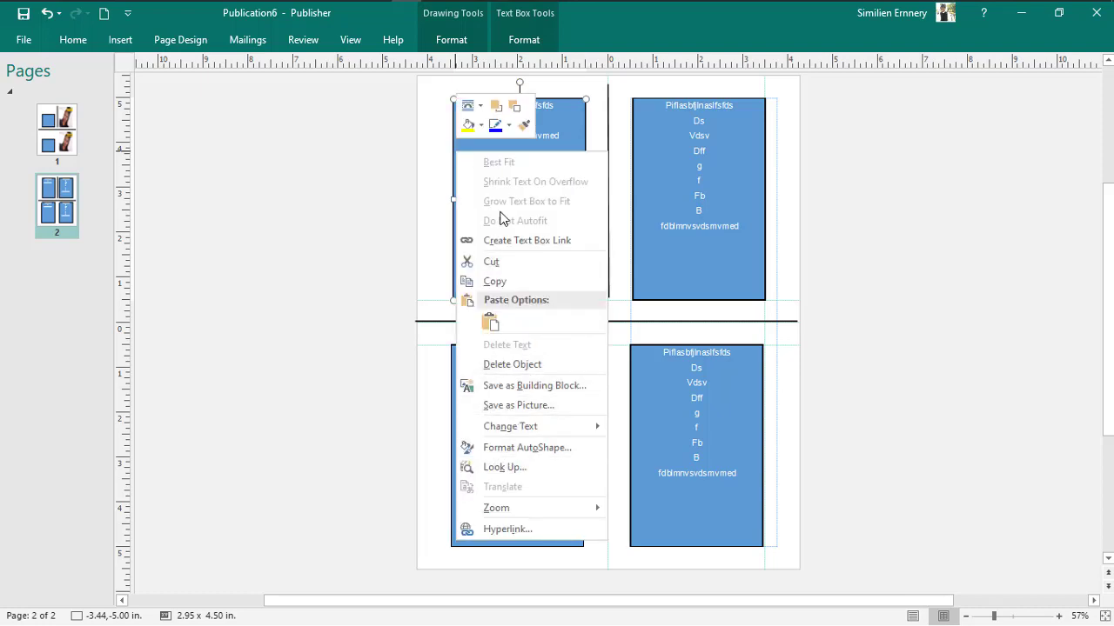
left_click(674, 274)
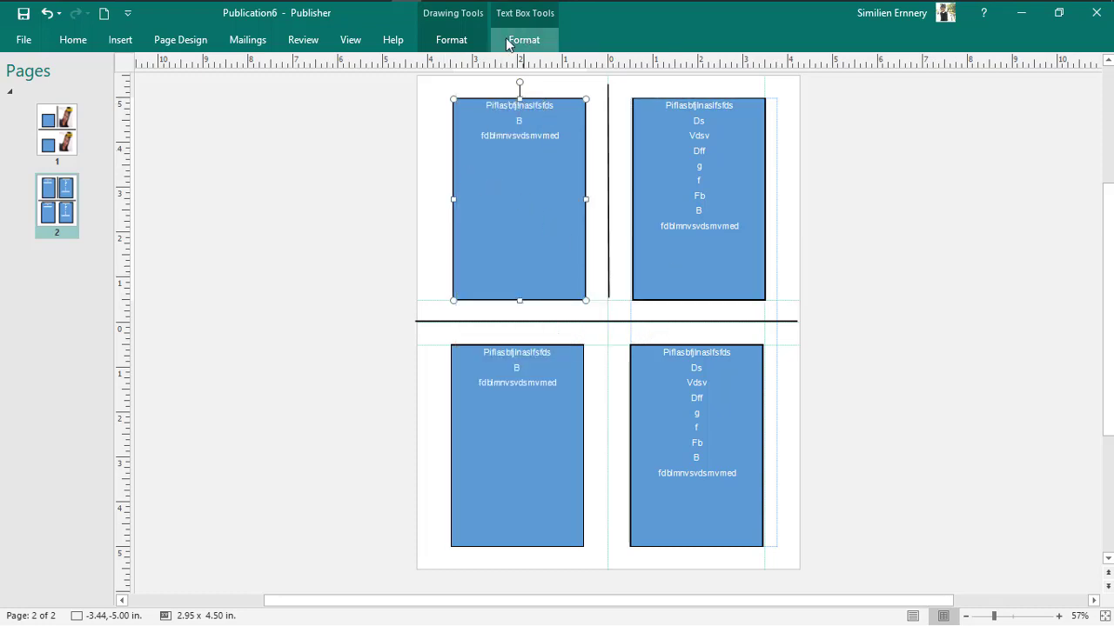
left_click(463, 40)
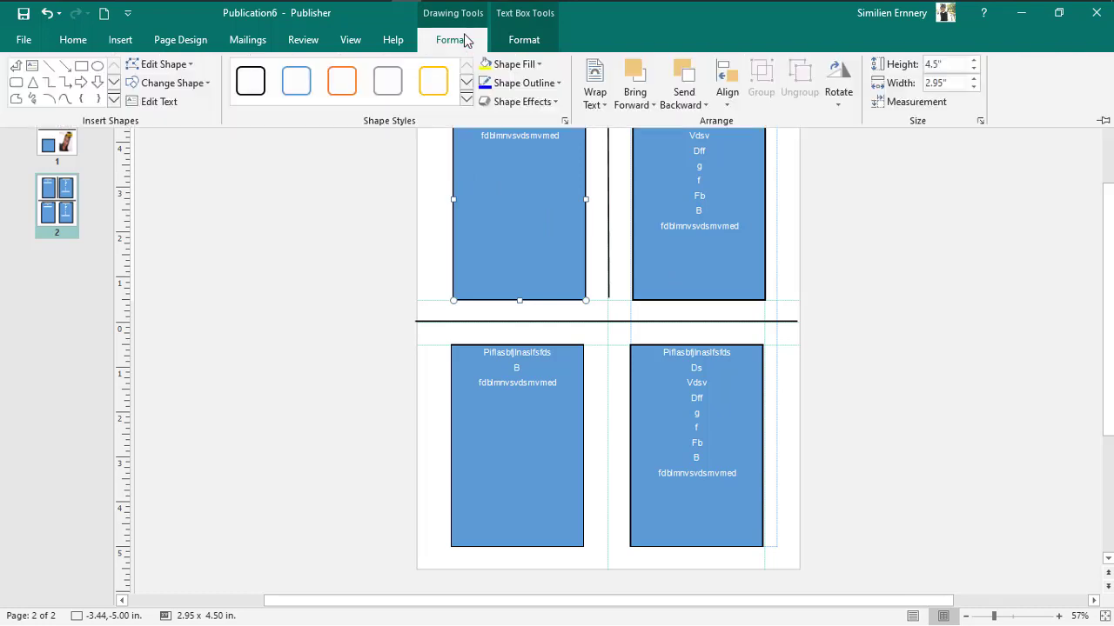
left_click(541, 65)
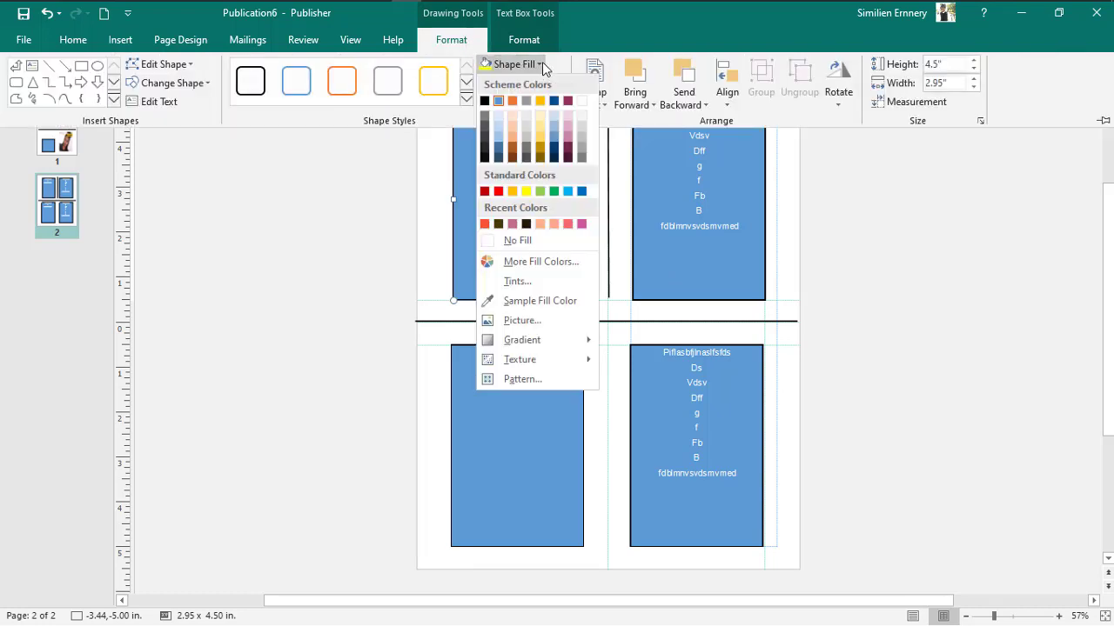
left_click(534, 237)
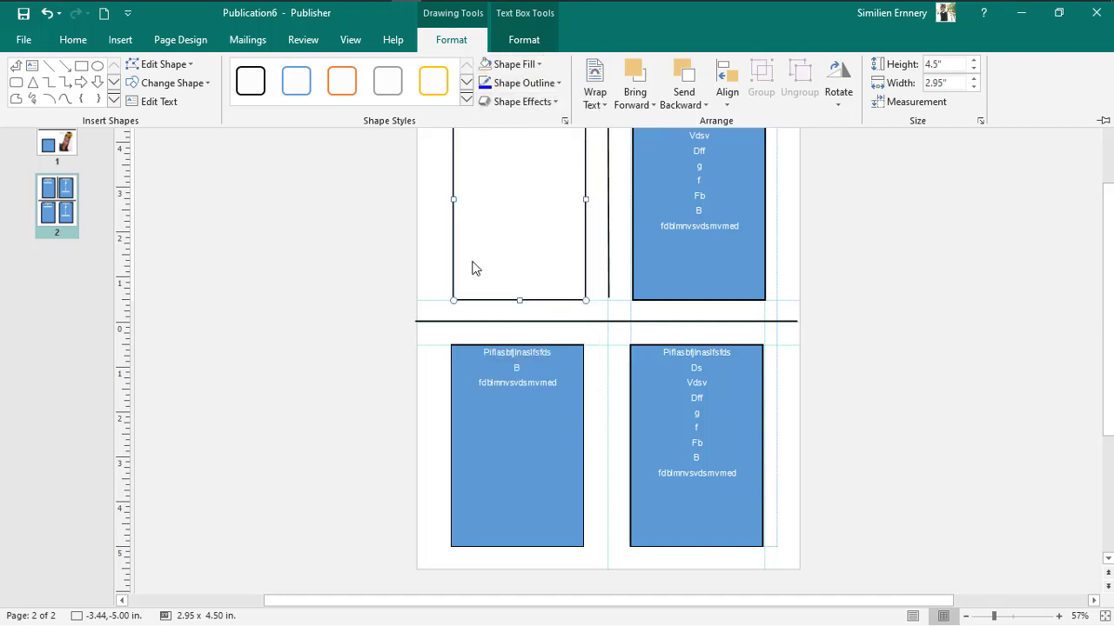
left_click(557, 82)
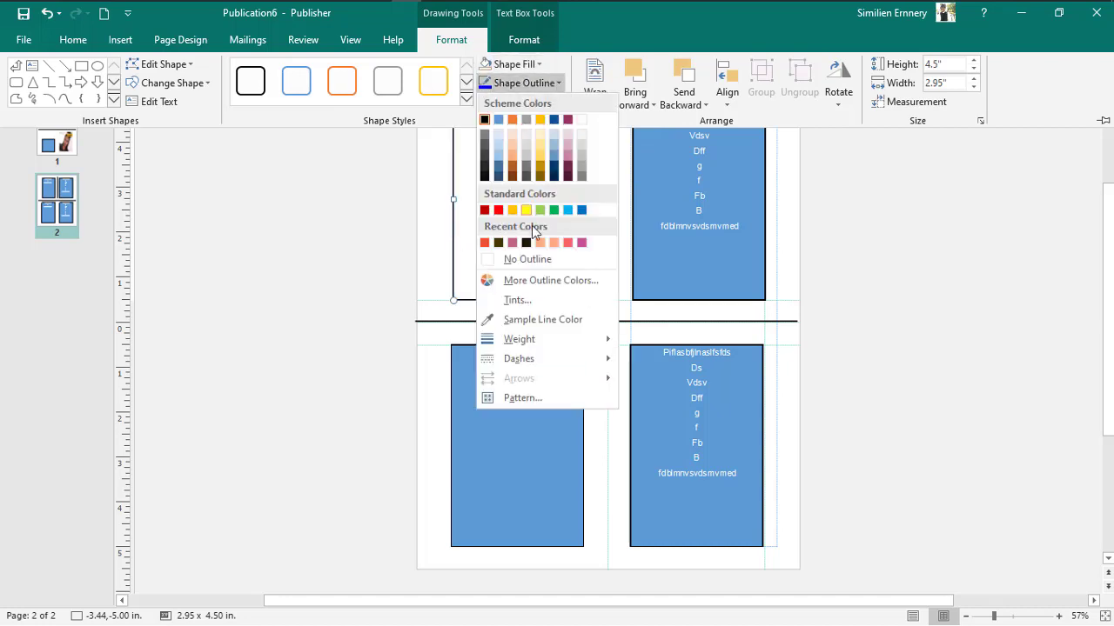
left_click(533, 262)
key("ctrl+F1")
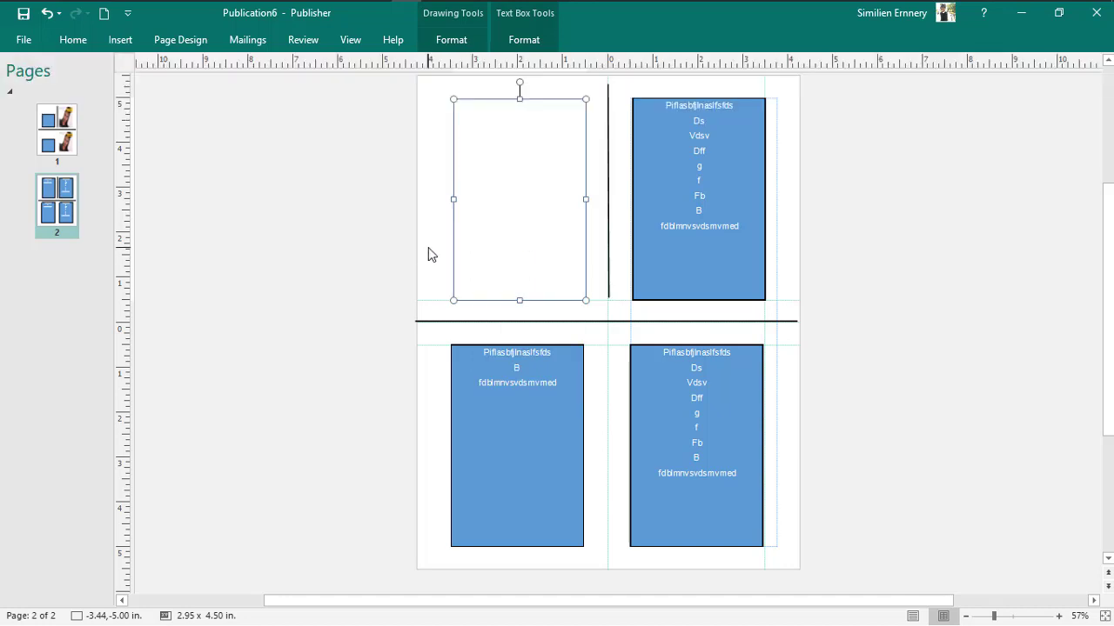
Change all the text in the upper card's left text shape on page 2 to black.
left_click(527, 166)
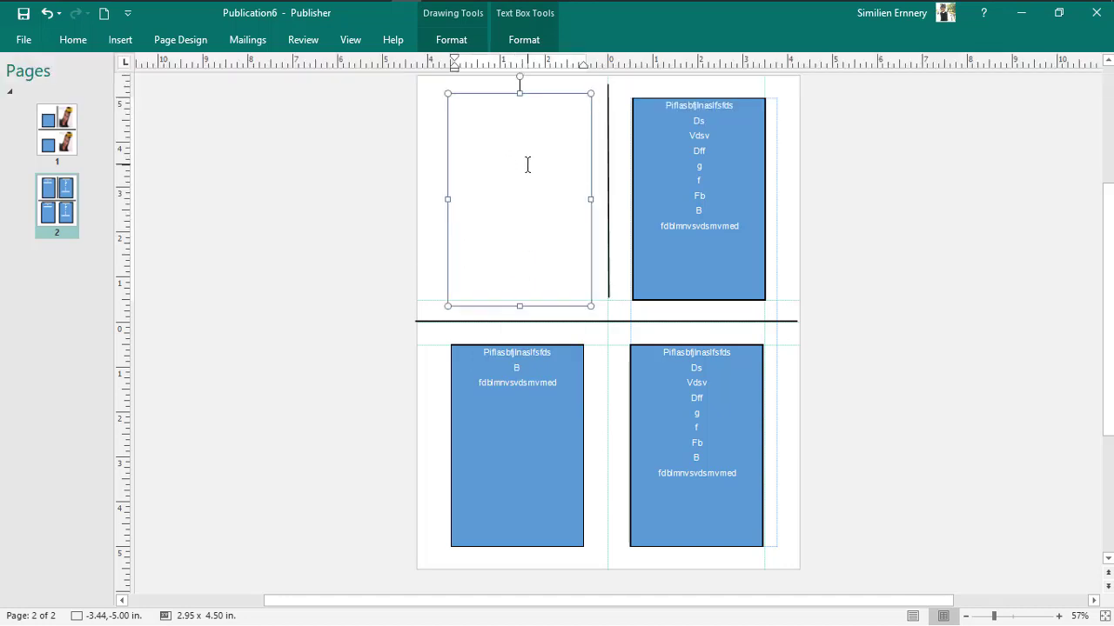
type("I")
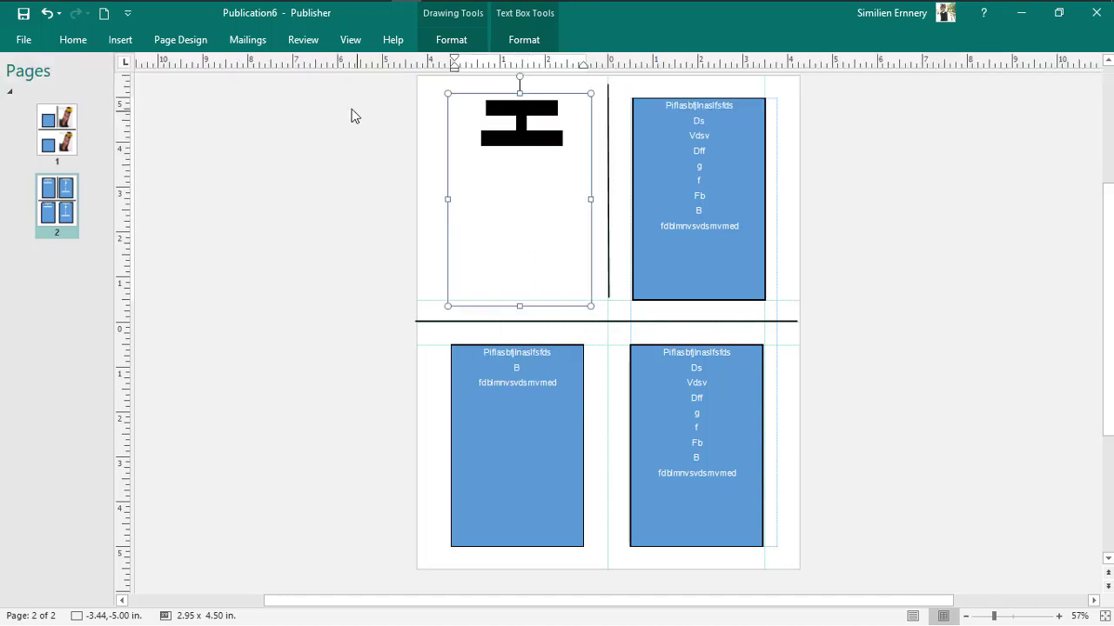
left_click(73, 40)
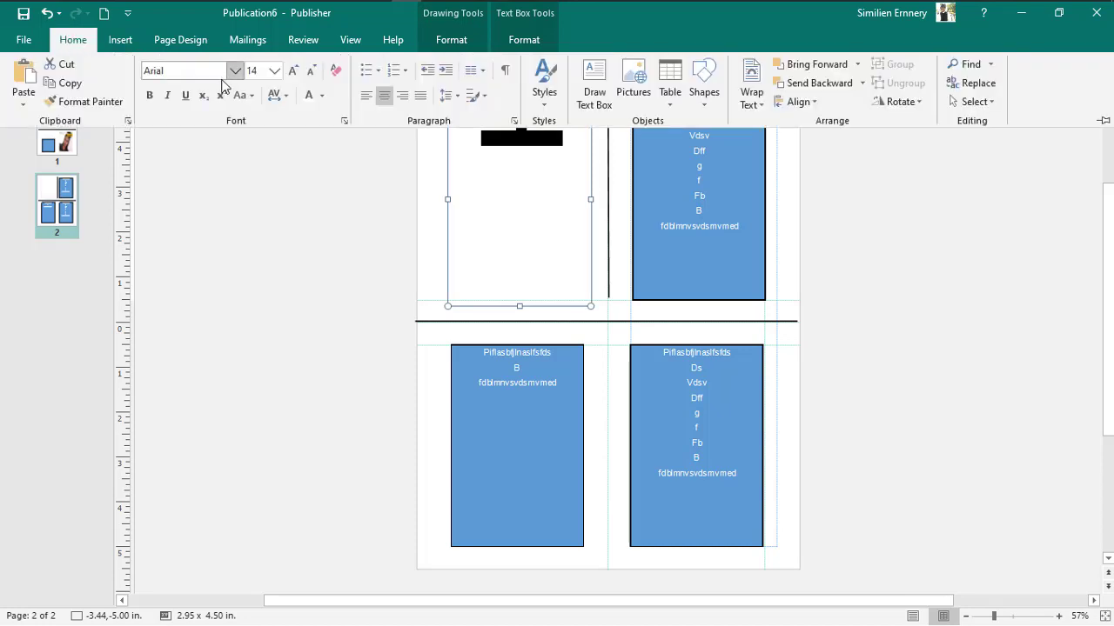
left_click(321, 95)
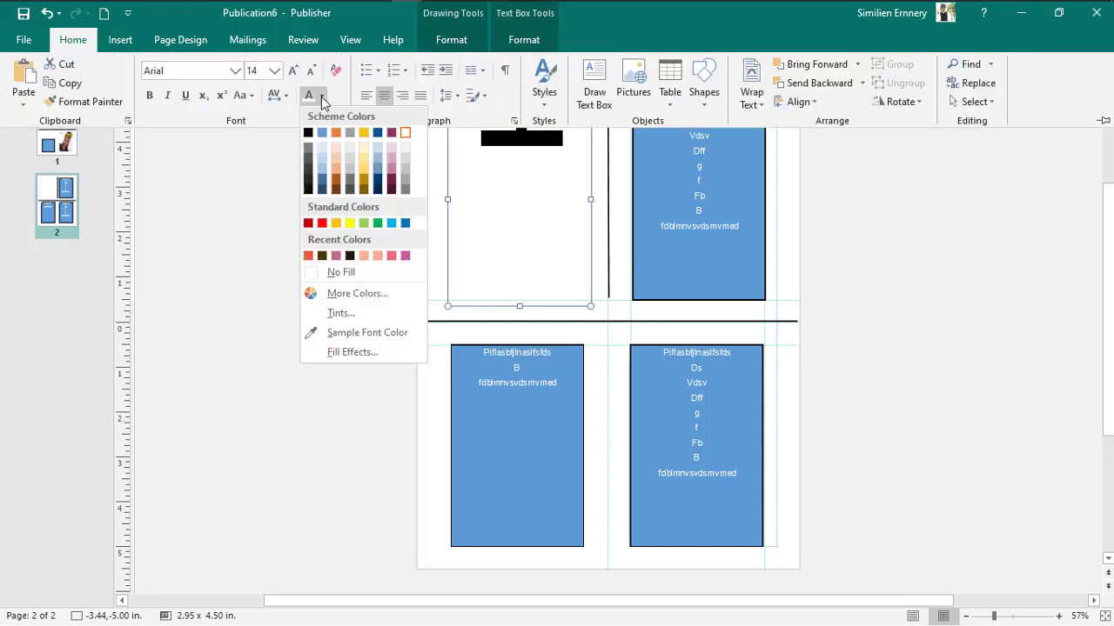
left_click(307, 133)
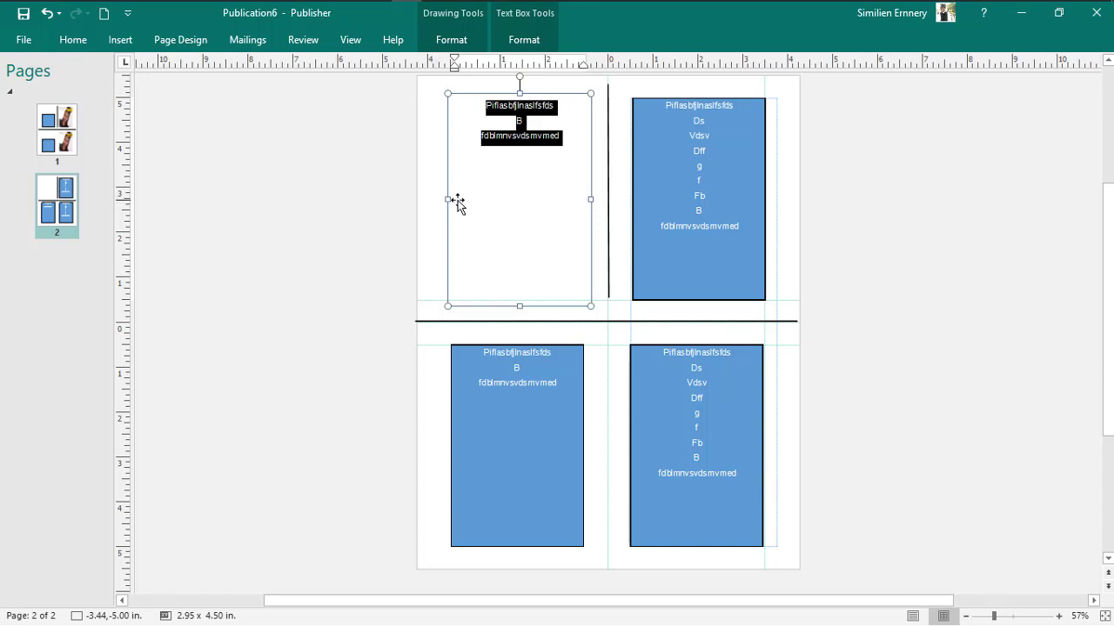
left_click(442, 236)
left_click(586, 204)
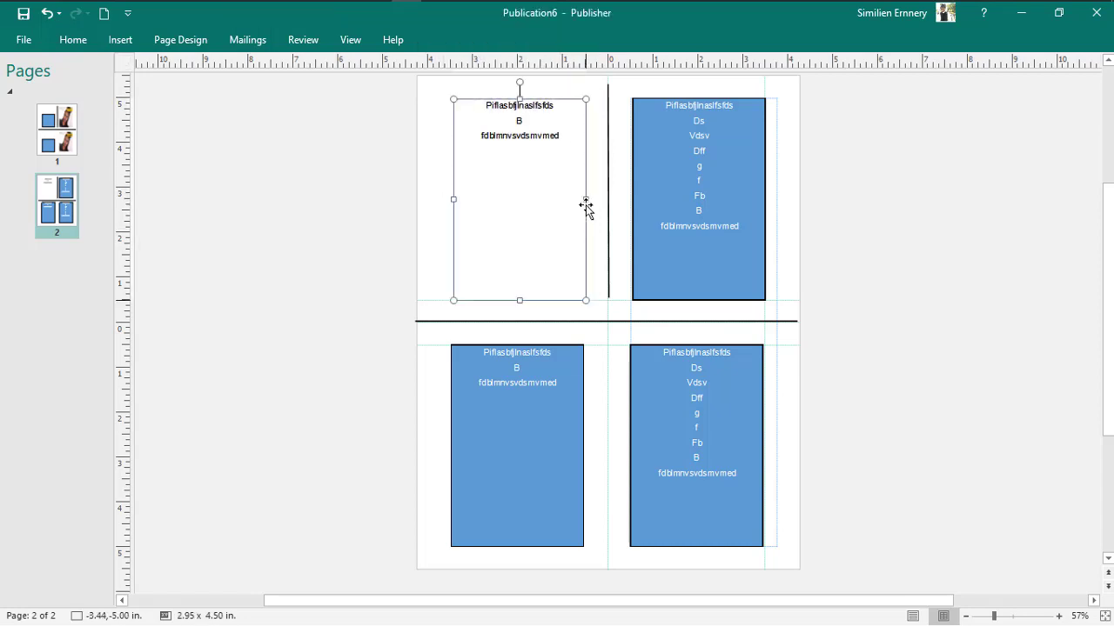
left_click(427, 236)
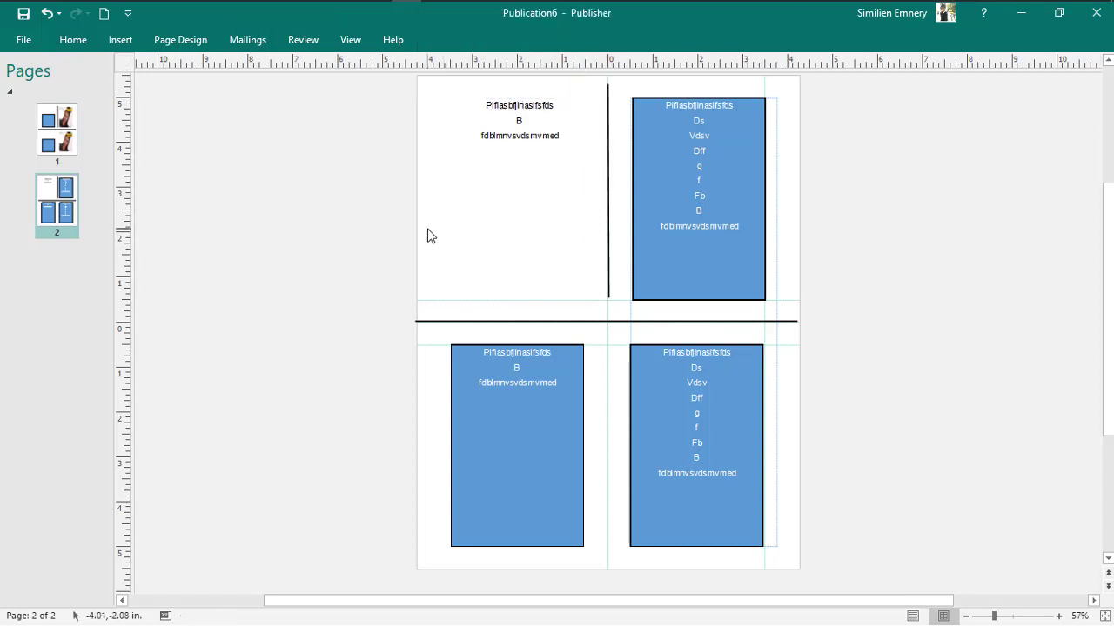
Compare page 1 and page 2 of the card publication, finishing on page 1.
left_click(615, 321)
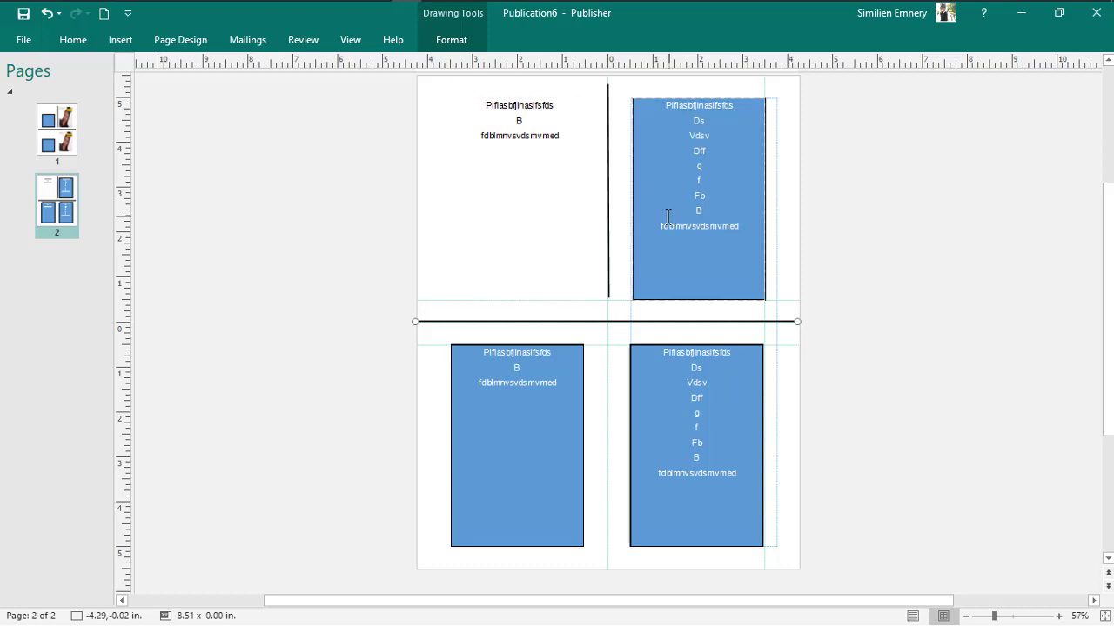
left_click(65, 130)
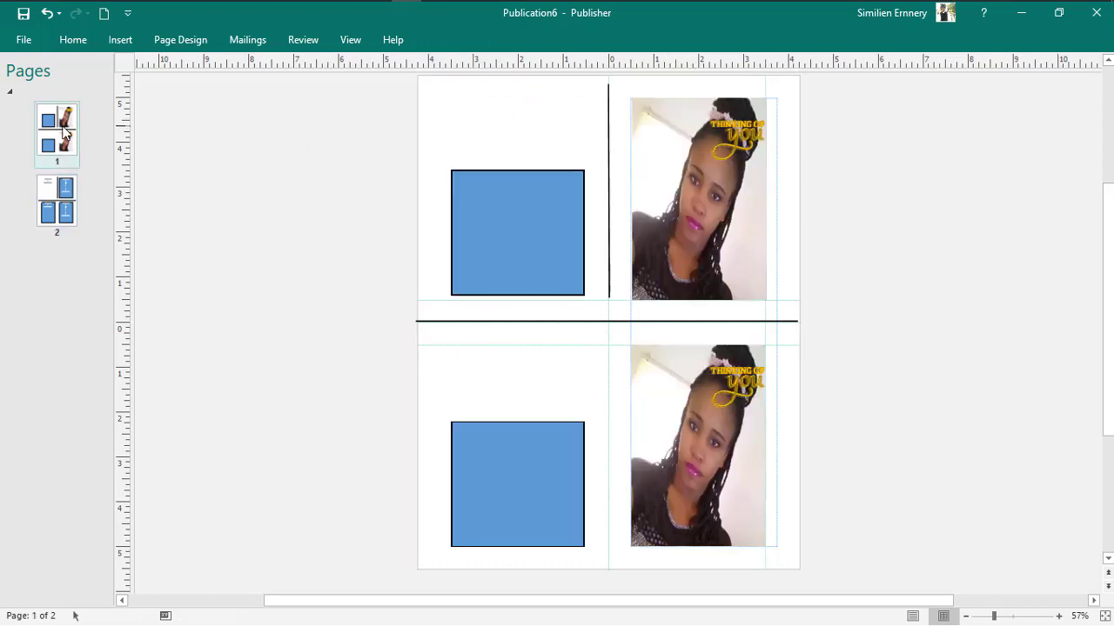
left_click(65, 202)
left_click(59, 160)
left_click(57, 193)
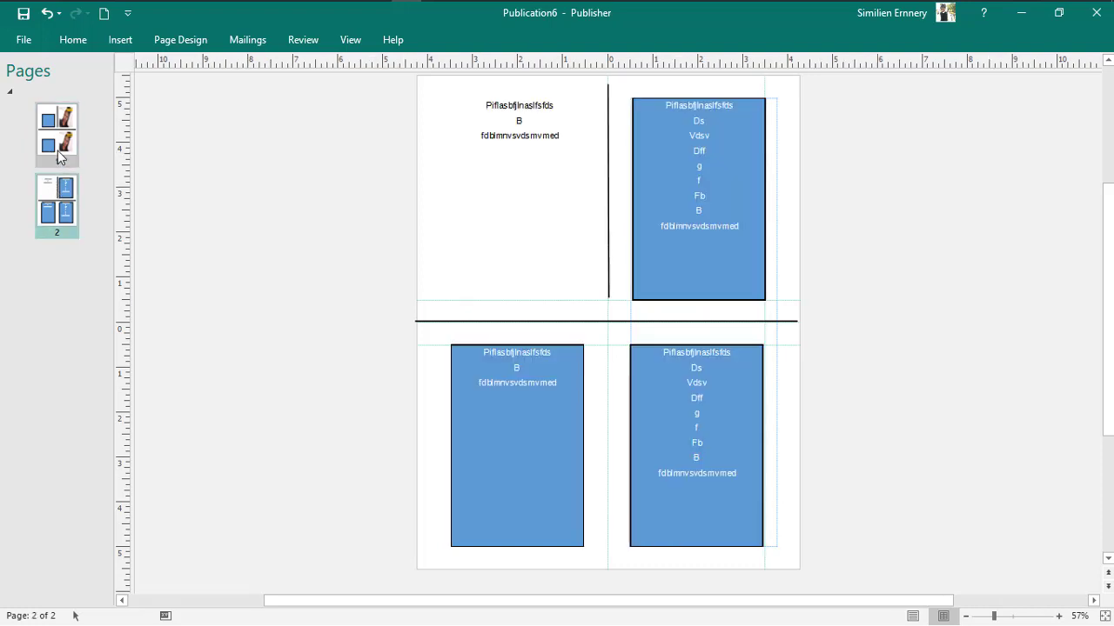
left_click(59, 155)
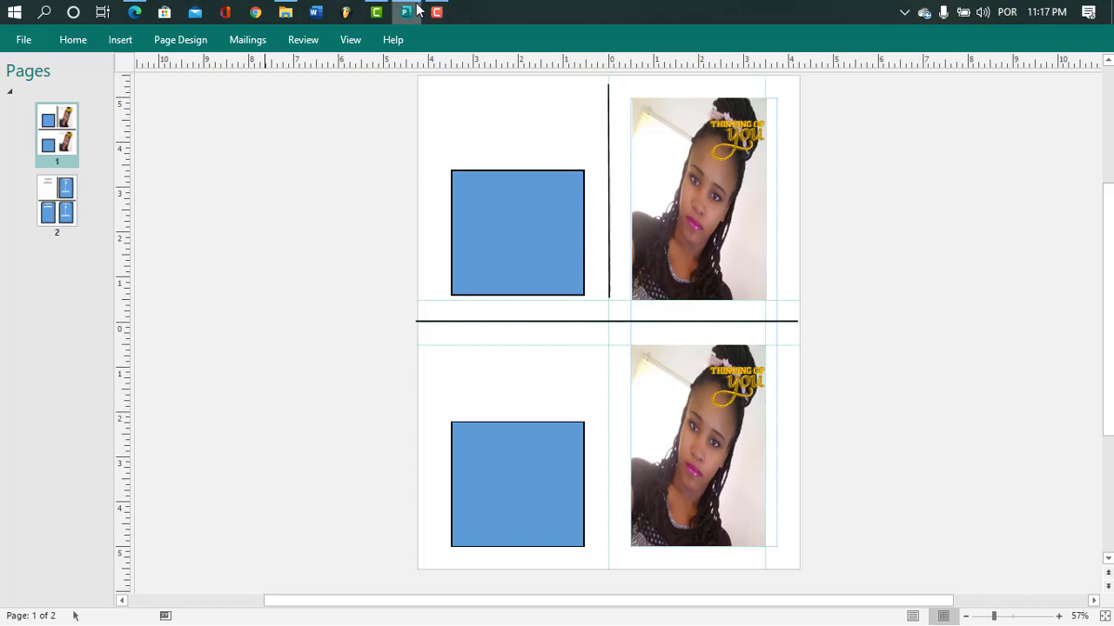